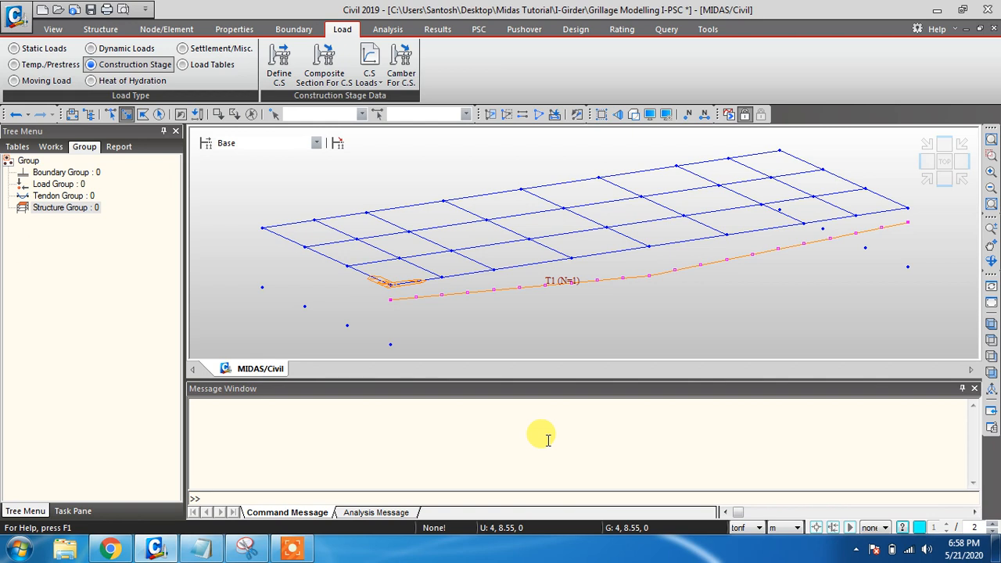
- Show the works tree to review the model's structures, properties, boundaries, static loads and prestressing tendons
{"action": "left_click", "coordinate": [50, 146]}
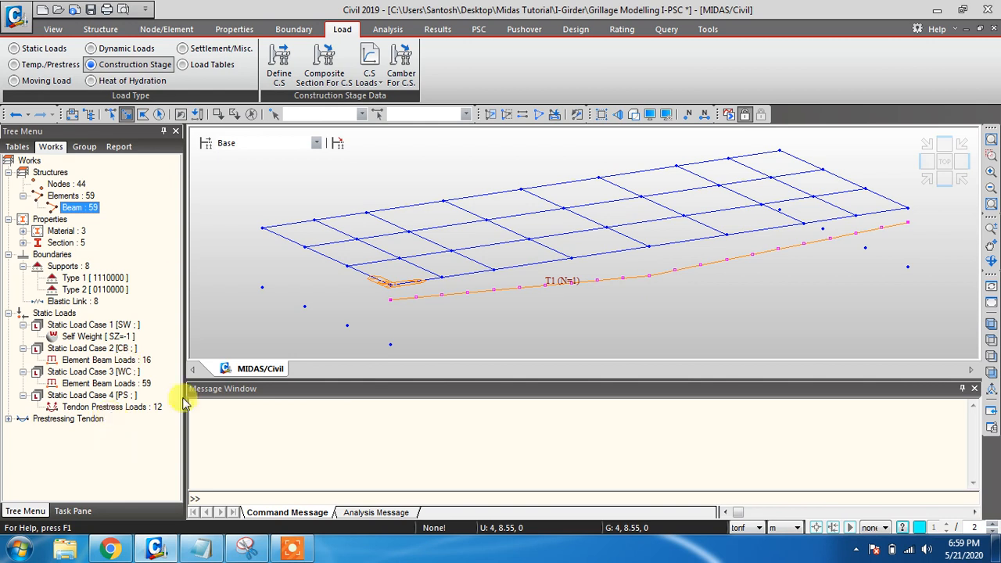
- Turn on the screen recorder's drawing overlay, choose a red pen, and undo a test stroke
{"action": "left_click", "coordinate": [293, 547]}
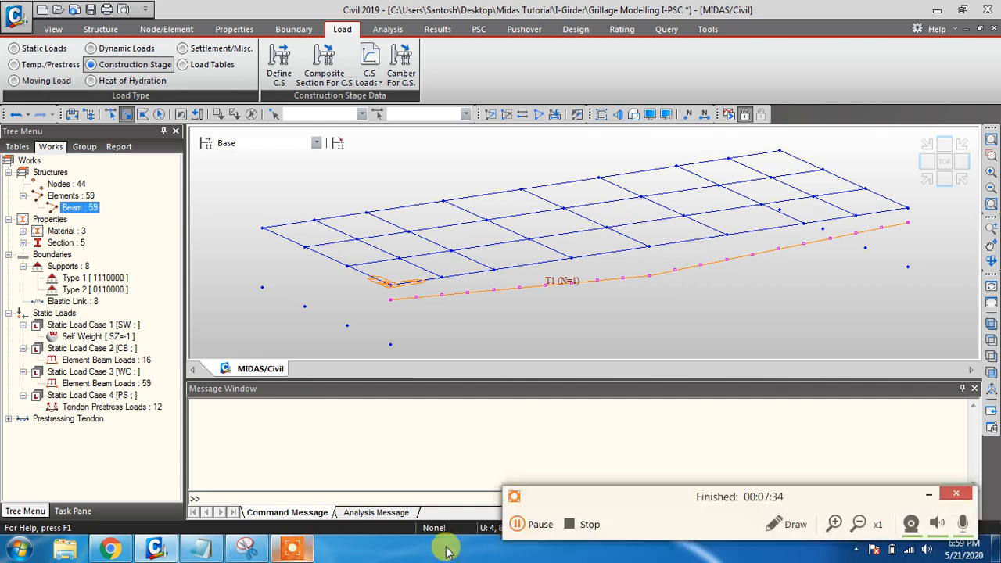
{"action": "left_click", "coordinate": [779, 531]}
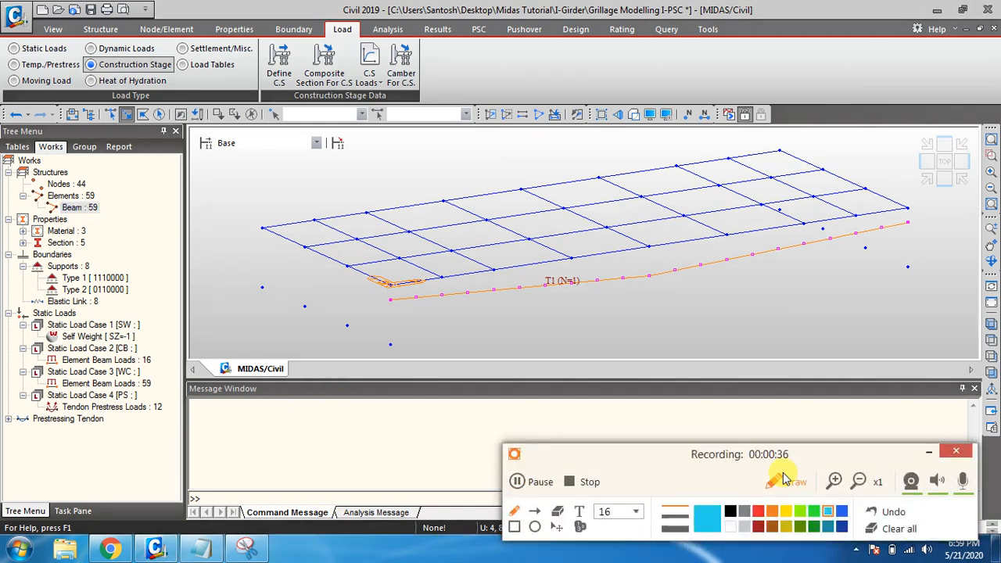
{"action": "left_click", "coordinate": [760, 512]}
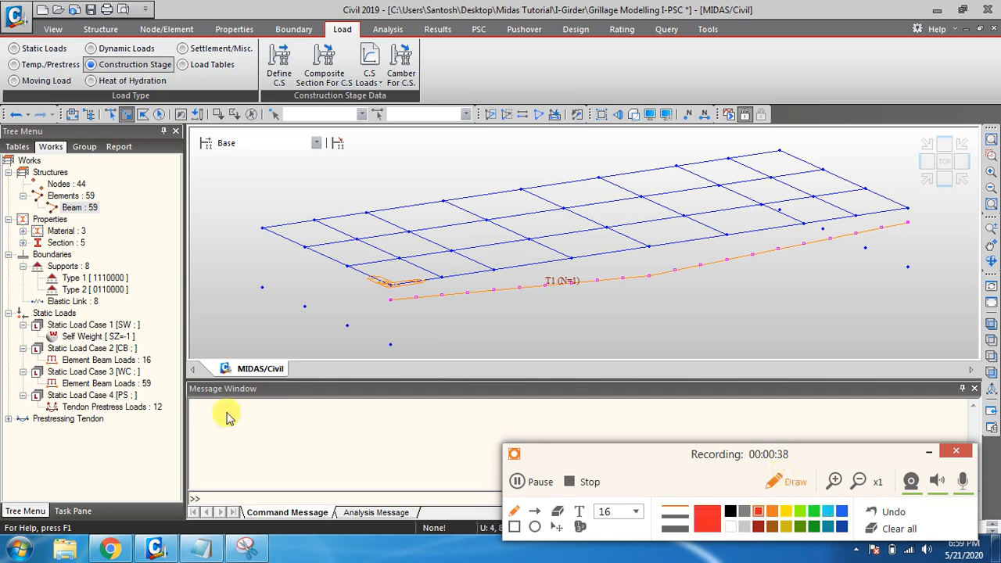
{"action": "left_click_drag", "start_coordinate": [226, 415], "coordinate": [374, 426]}
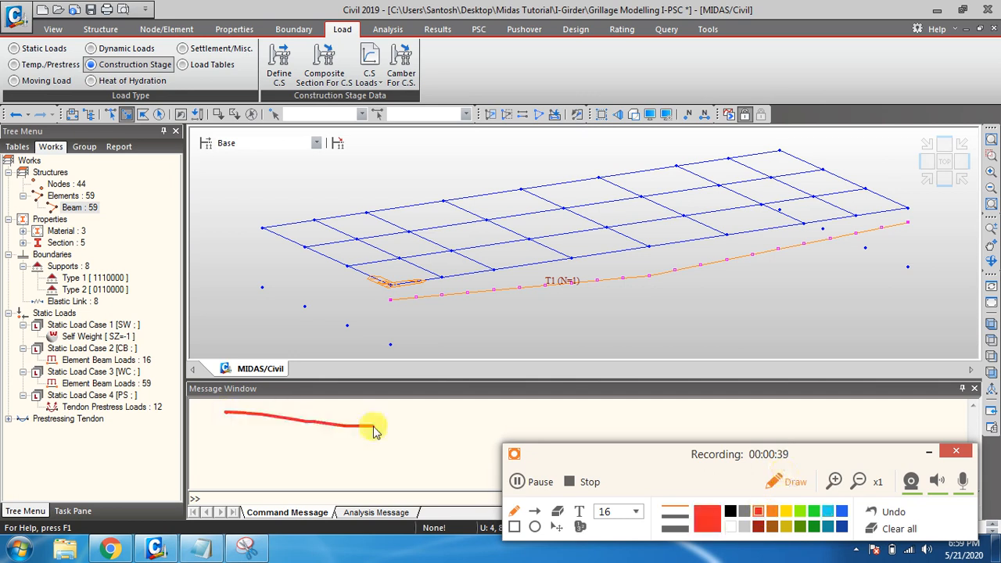
{"action": "left_click", "coordinate": [895, 513]}
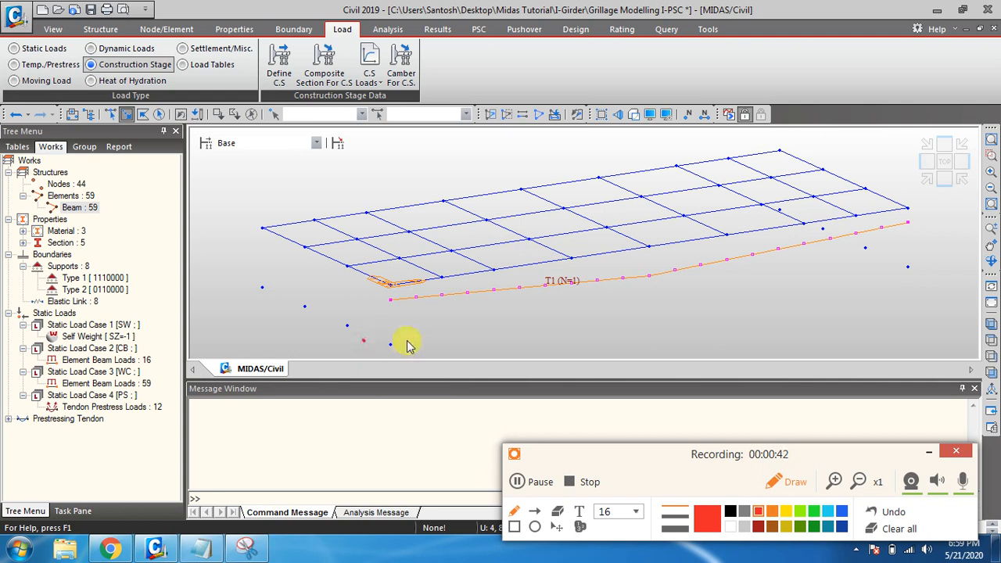
- Sketch three bridge spans in red below the grillage model, with two intermediate piers and an abutment at each end
{"action": "left_click_drag", "start_coordinate": [407, 344], "coordinate": [904, 277]}
{"action": "mouse_move", "coordinate": [520, 334]}
{"action": "left_mouse_down"}
{"action": "mouse_move", "coordinate": [555, 335]}
{"action": "mouse_move", "coordinate": [574, 413]}
{"action": "mouse_move", "coordinate": [513, 423]}
{"action": "left_mouse_up"}
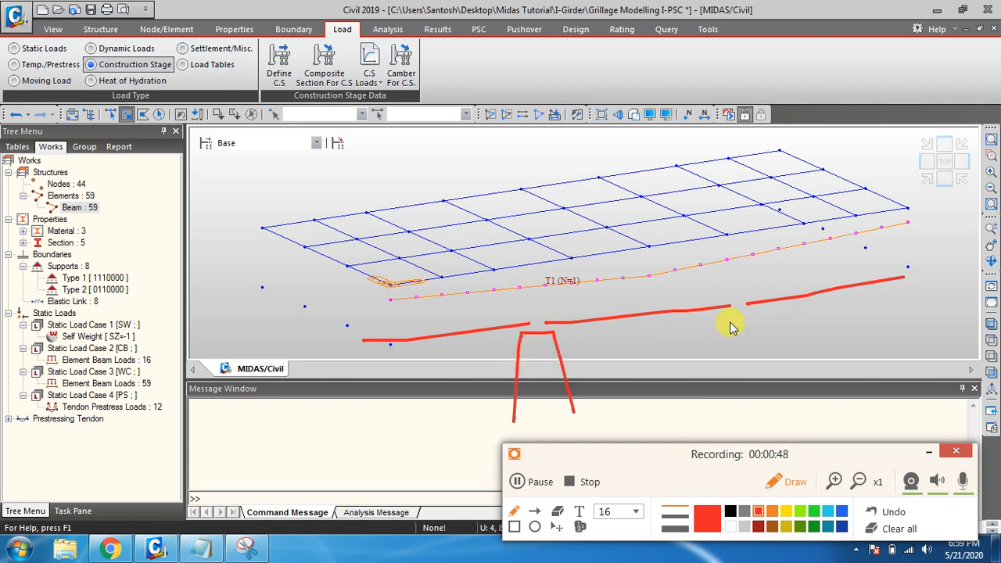
{"action": "left_click_drag", "start_coordinate": [726, 329], "coordinate": [719, 420]}
{"action": "left_click_drag", "start_coordinate": [727, 320], "coordinate": [785, 365]}
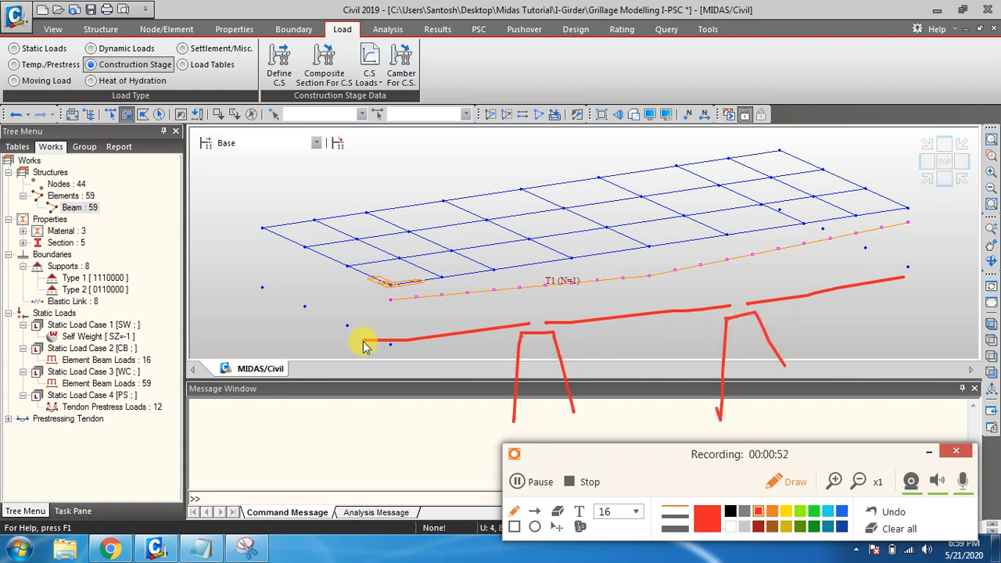
{"action": "left_click_drag", "start_coordinate": [364, 341], "coordinate": [325, 427]}
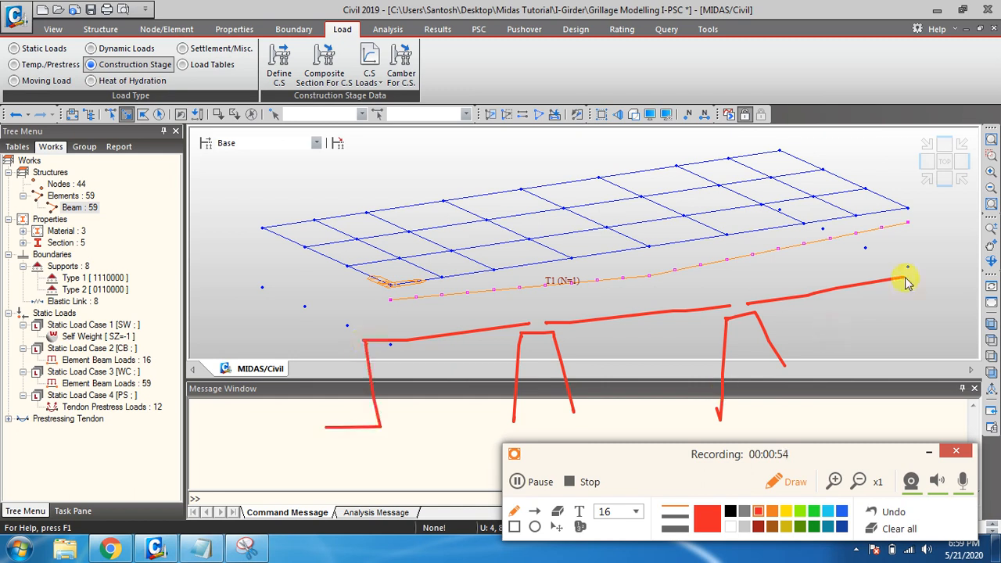
{"action": "left_click_drag", "start_coordinate": [906, 280], "coordinate": [938, 345]}
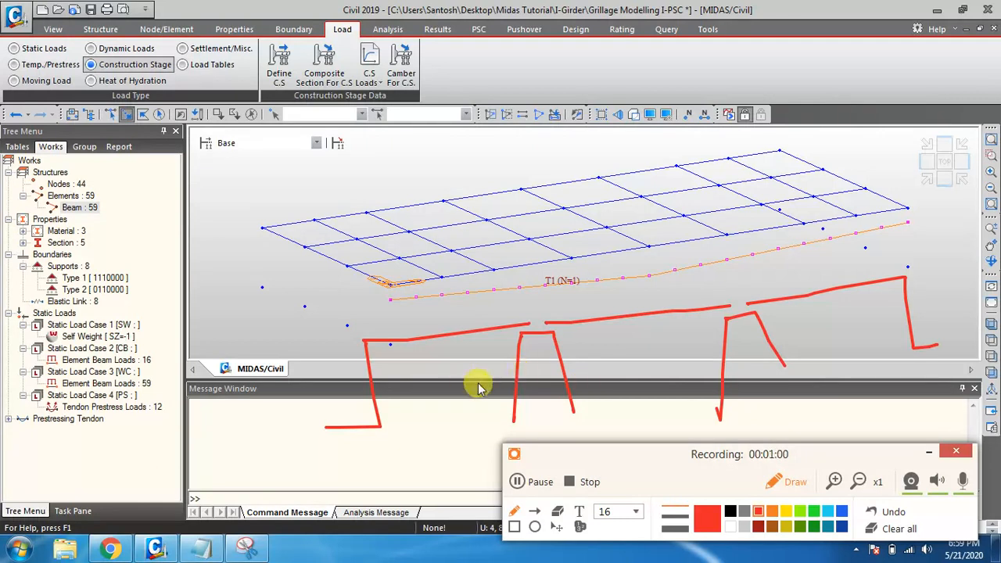
- Annotate the bridge sketch in light blue with "1. Pier" and the circled sequence numbers 1 to 4
{"action": "left_click", "coordinate": [828, 512]}
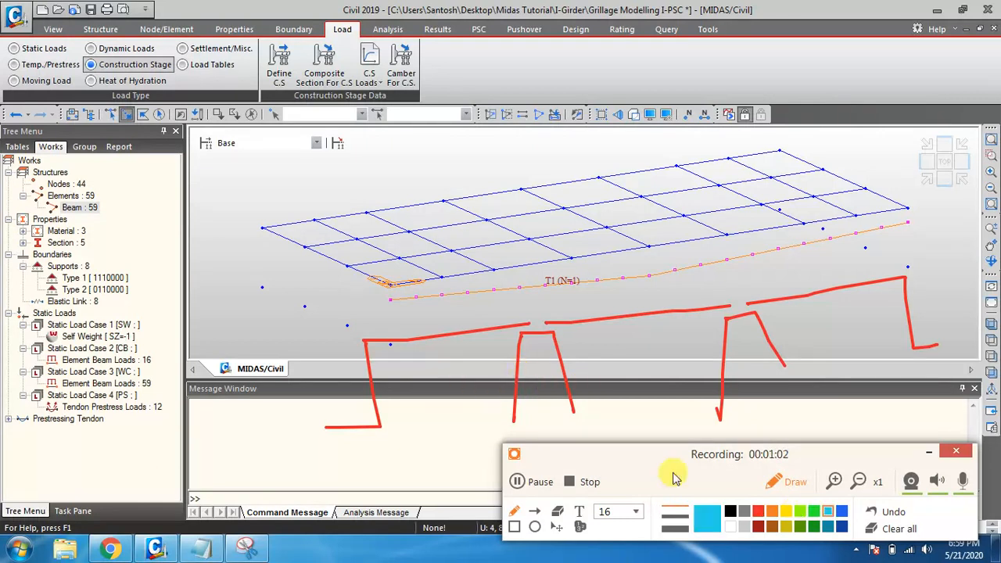
{"action": "left_click_drag", "start_coordinate": [215, 301], "coordinate": [222, 327]}
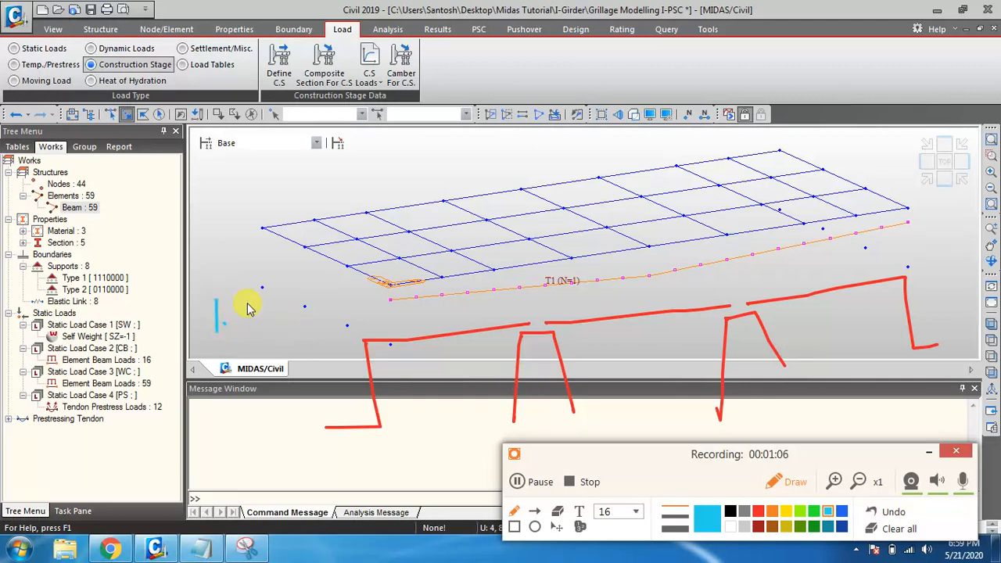
{"action": "mouse_move", "coordinate": [245, 301]}
{"action": "left_mouse_down"}
{"action": "mouse_move", "coordinate": [247, 342]}
{"action": "mouse_move", "coordinate": [268, 323]}
{"action": "mouse_move", "coordinate": [338, 341]}
{"action": "left_mouse_up"}
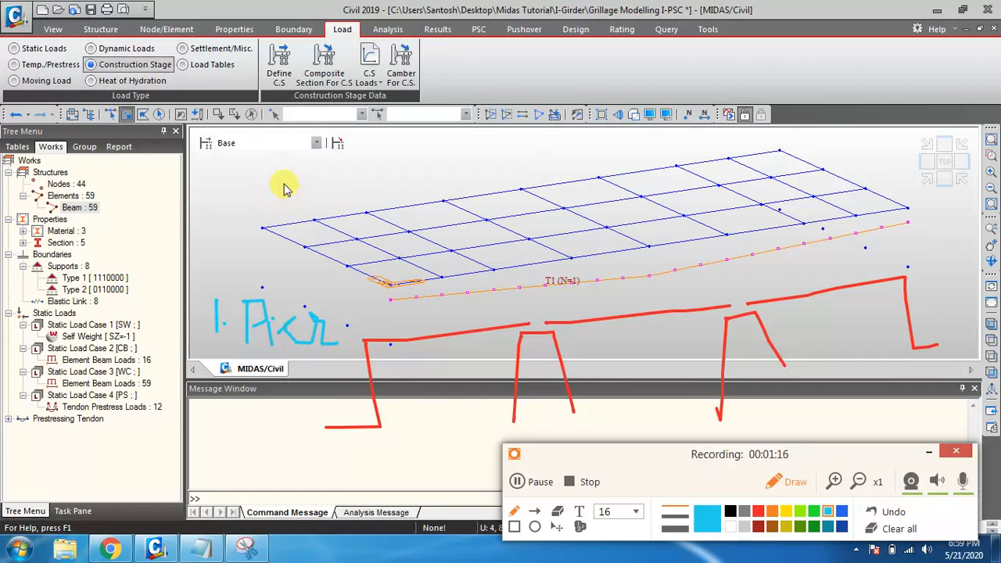
{"action": "mouse_move", "coordinate": [281, 178]}
{"action": "left_mouse_down"}
{"action": "mouse_move", "coordinate": [284, 188]}
{"action": "mouse_move", "coordinate": [265, 175]}
{"action": "left_mouse_up"}
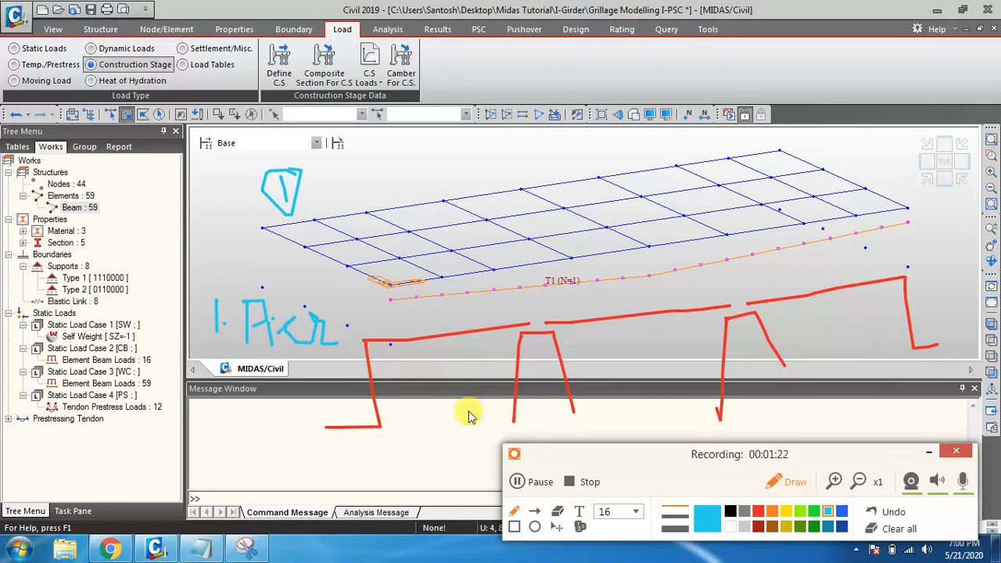
{"action": "mouse_move", "coordinate": [409, 342]}
{"action": "left_mouse_down"}
{"action": "mouse_move", "coordinate": [435, 330]}
{"action": "mouse_move", "coordinate": [430, 351]}
{"action": "mouse_move", "coordinate": [443, 326]}
{"action": "left_mouse_up"}
{"action": "mouse_move", "coordinate": [395, 311]}
{"action": "left_mouse_down"}
{"action": "mouse_move", "coordinate": [423, 327]}
{"action": "mouse_move", "coordinate": [422, 310]}
{"action": "left_mouse_up"}
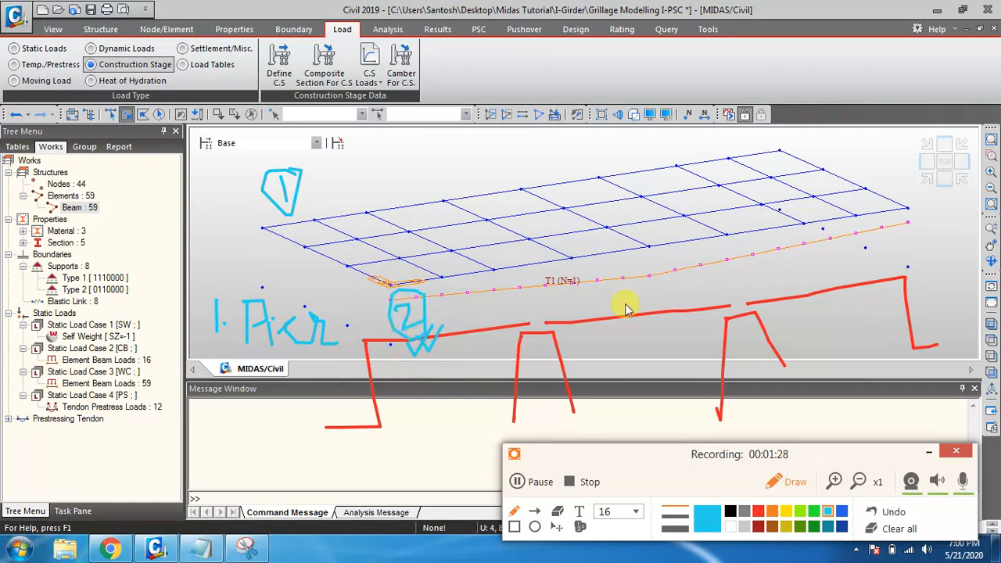
{"action": "mouse_move", "coordinate": [611, 291]}
{"action": "left_mouse_down"}
{"action": "mouse_move", "coordinate": [589, 293]}
{"action": "mouse_move", "coordinate": [630, 321]}
{"action": "left_mouse_up"}
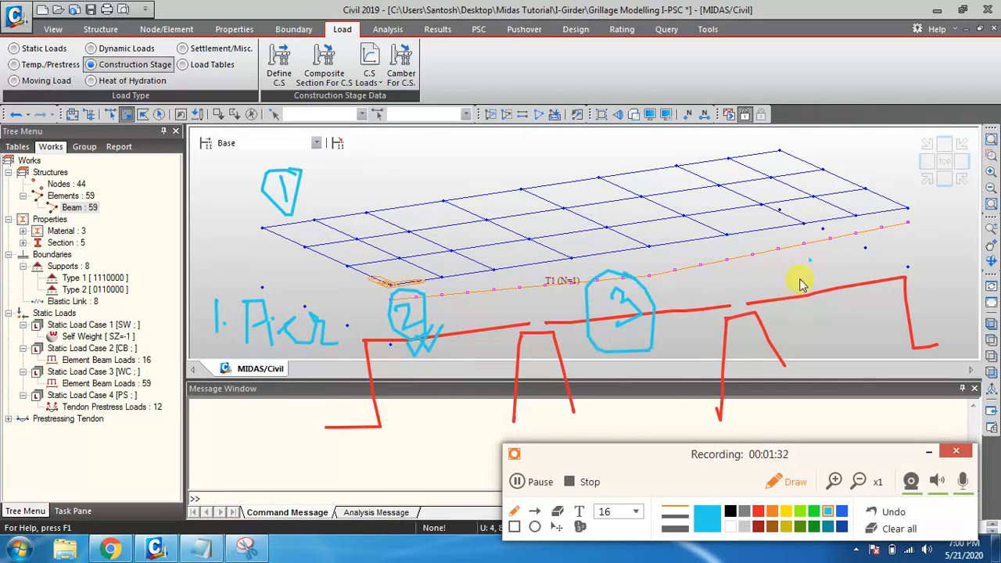
{"action": "mouse_move", "coordinate": [802, 285]}
{"action": "left_mouse_down"}
{"action": "mouse_move", "coordinate": [817, 266]}
{"action": "mouse_move", "coordinate": [809, 279]}
{"action": "left_mouse_up"}
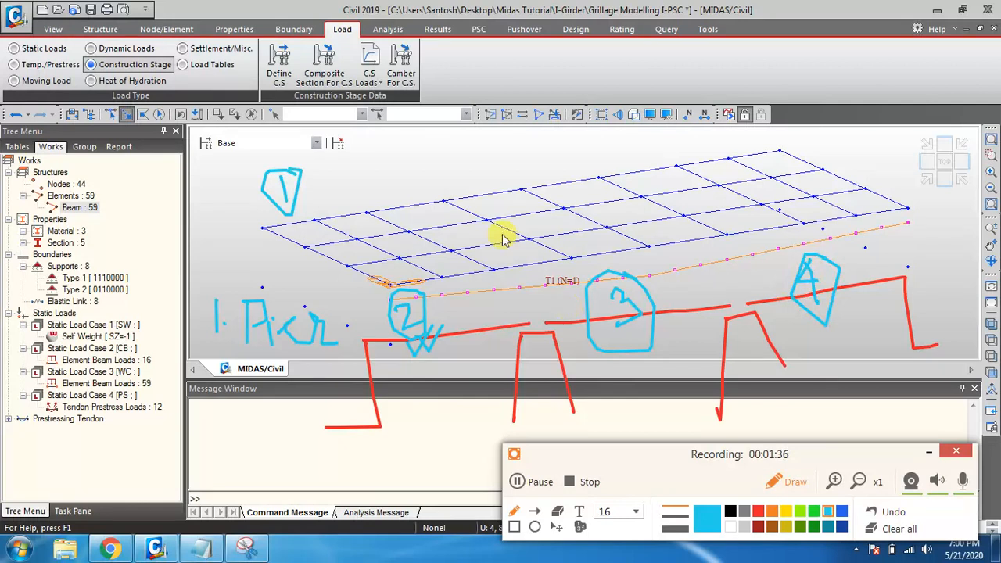
- Write and box a note numbered 5 below the sketched spans, and clear all annotations from the screen
{"action": "mouse_move", "coordinate": [497, 384]}
{"action": "left_mouse_down"}
{"action": "mouse_move", "coordinate": [459, 403]}
{"action": "mouse_move", "coordinate": [460, 421]}
{"action": "left_mouse_up"}
{"action": "left_click", "coordinate": [489, 405]}
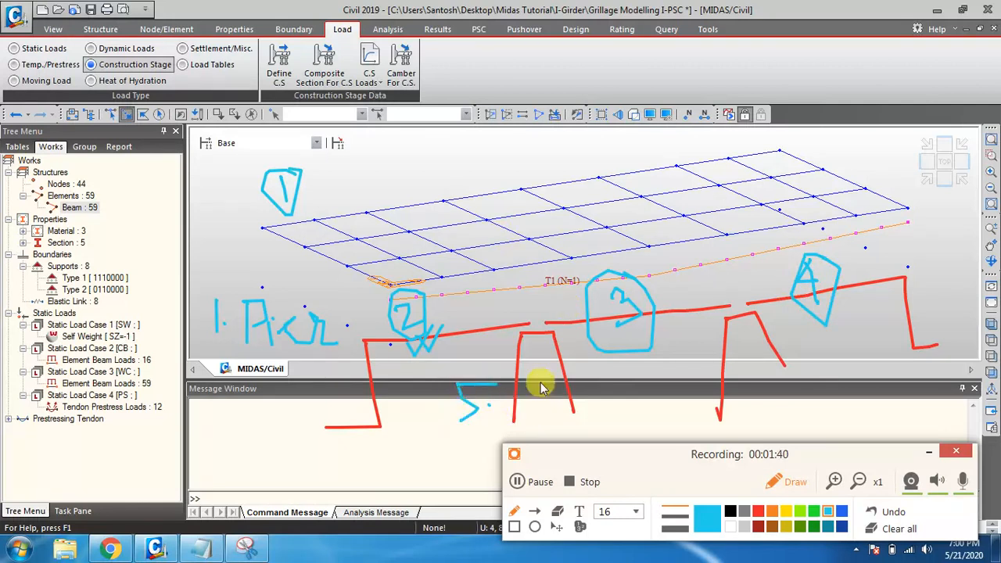
{"action": "left_click_drag", "start_coordinate": [538, 379], "coordinate": [553, 422]}
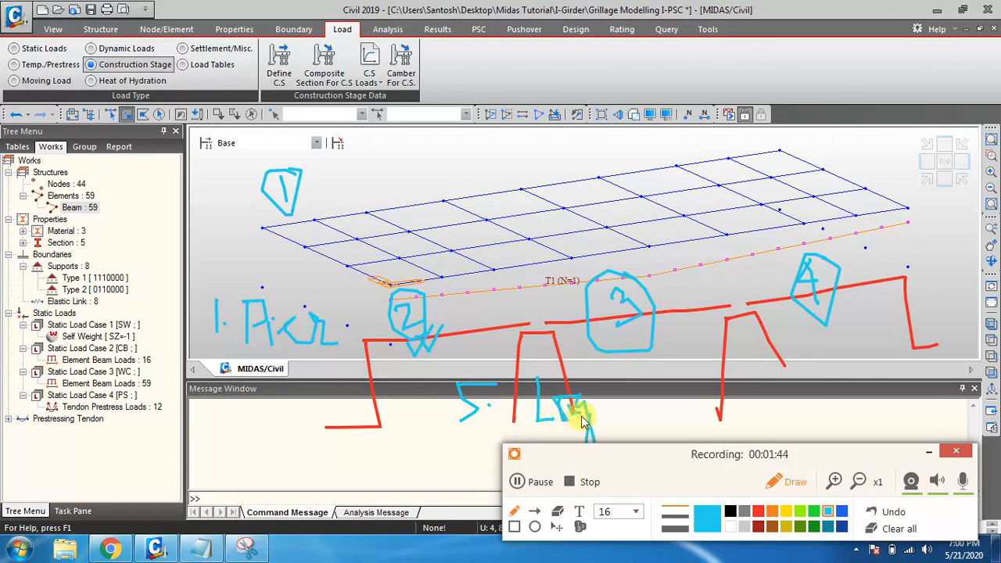
{"action": "mouse_move", "coordinate": [567, 420]}
{"action": "left_mouse_down"}
{"action": "mouse_move", "coordinate": [590, 418]}
{"action": "mouse_move", "coordinate": [581, 424]}
{"action": "left_mouse_up"}
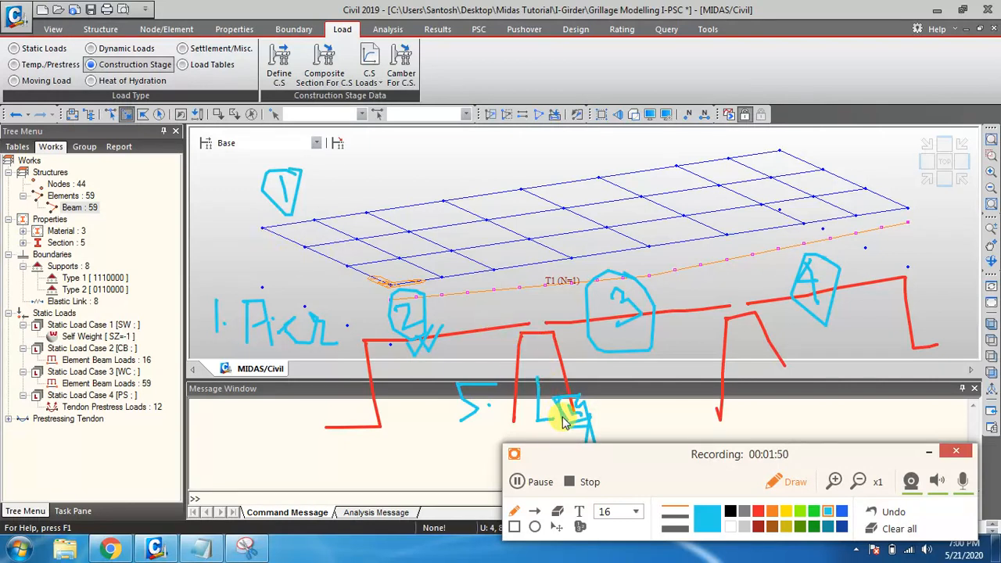
{"action": "mouse_move", "coordinate": [458, 381]}
{"action": "left_mouse_down"}
{"action": "mouse_move", "coordinate": [586, 384]}
{"action": "mouse_move", "coordinate": [450, 381]}
{"action": "left_mouse_up"}
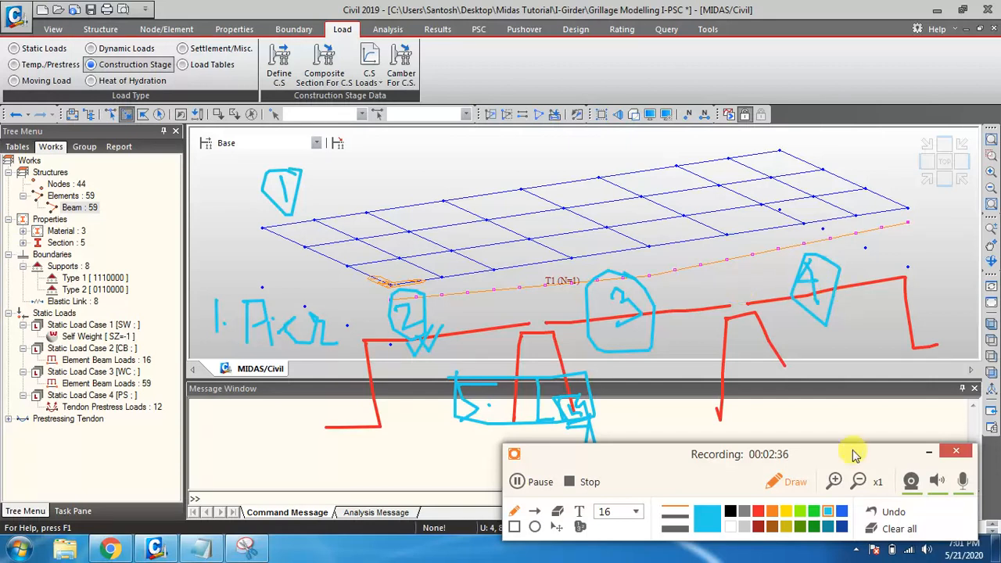
{"action": "left_click", "coordinate": [892, 528]}
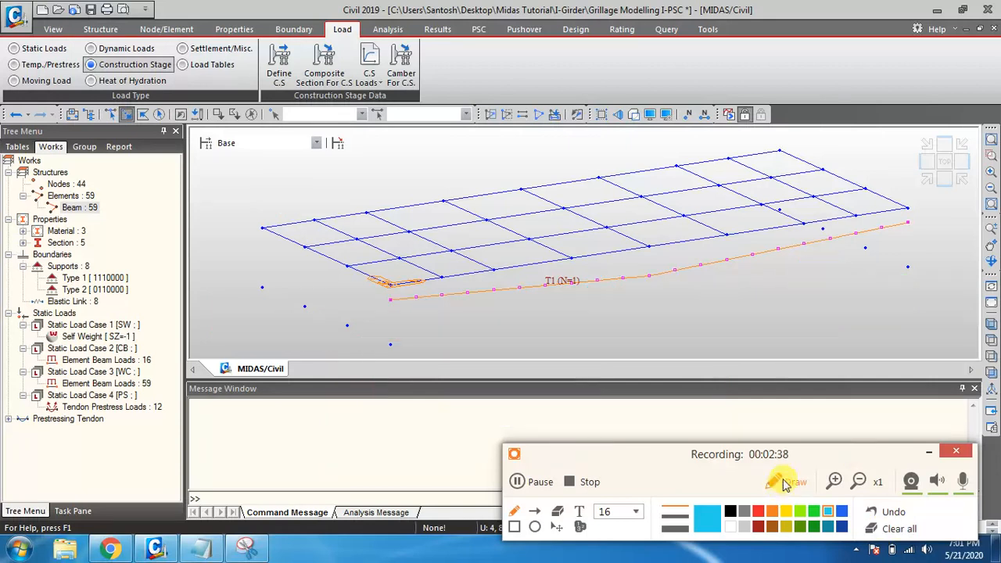
{"action": "left_click", "coordinate": [786, 484]}
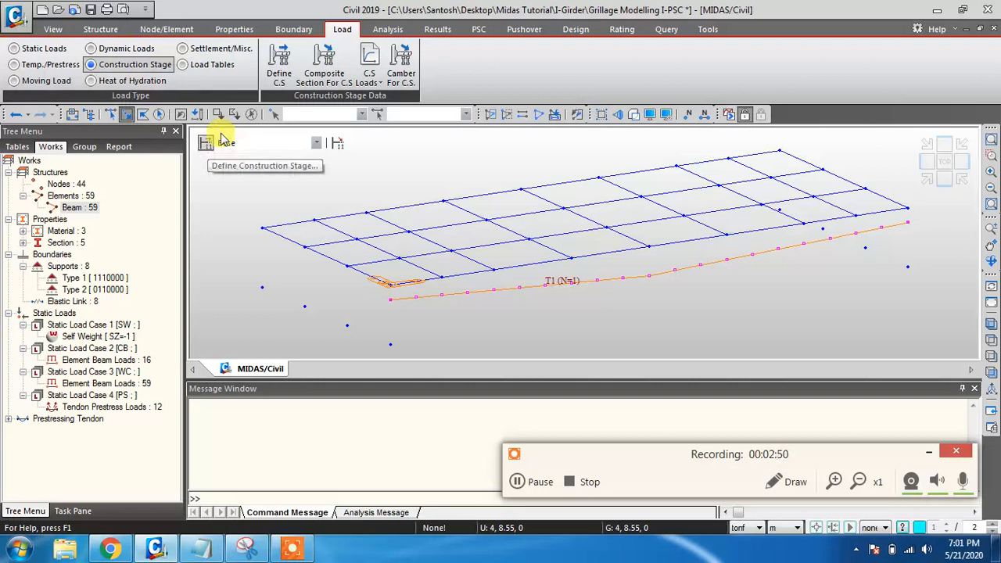
- Examine the element, boundary and load group settings of a new construction stage, and close the dialogs without defining one
{"action": "left_click", "coordinate": [278, 74]}
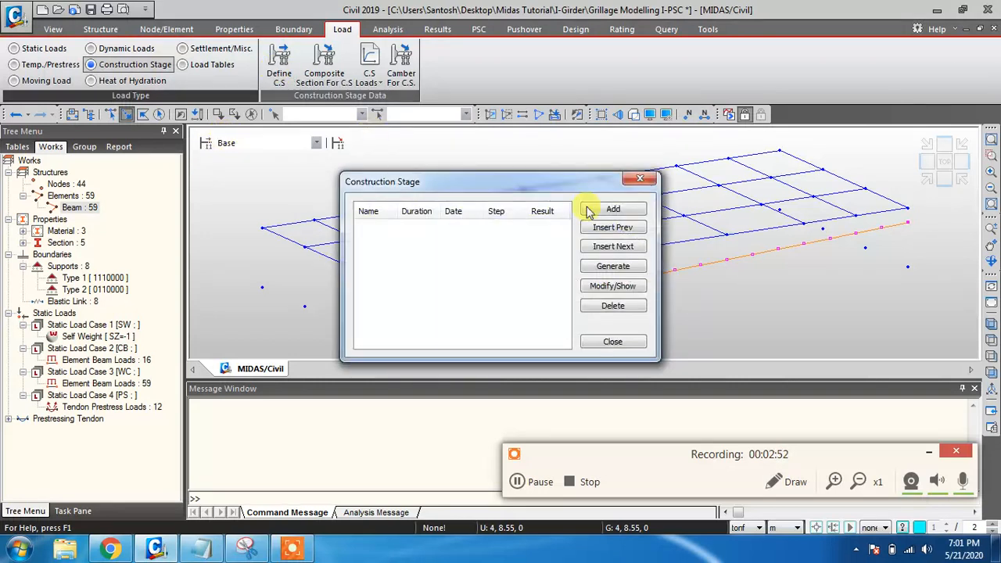
{"action": "left_click", "coordinate": [612, 209]}
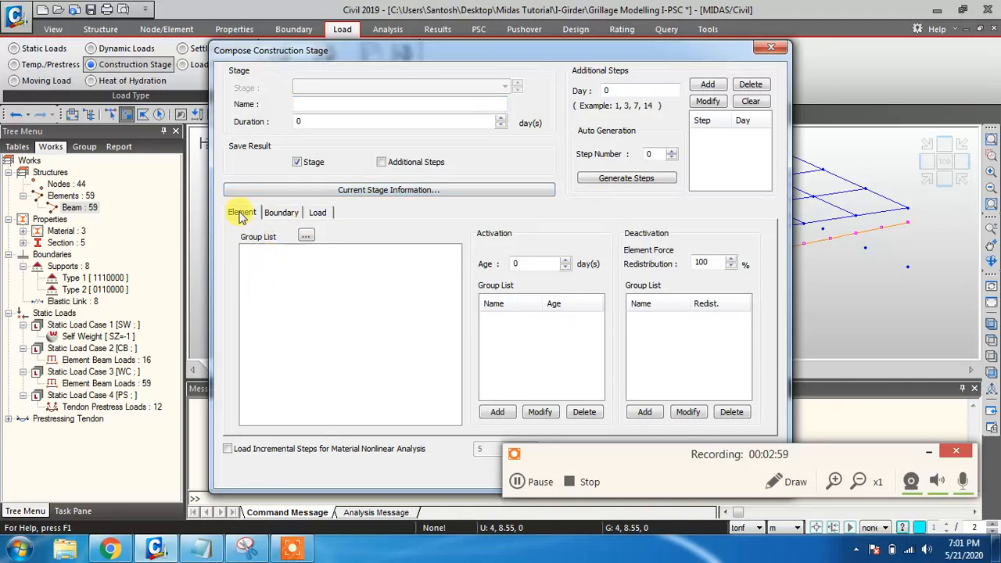
{"action": "left_click", "coordinate": [280, 213]}
{"action": "left_click", "coordinate": [319, 213]}
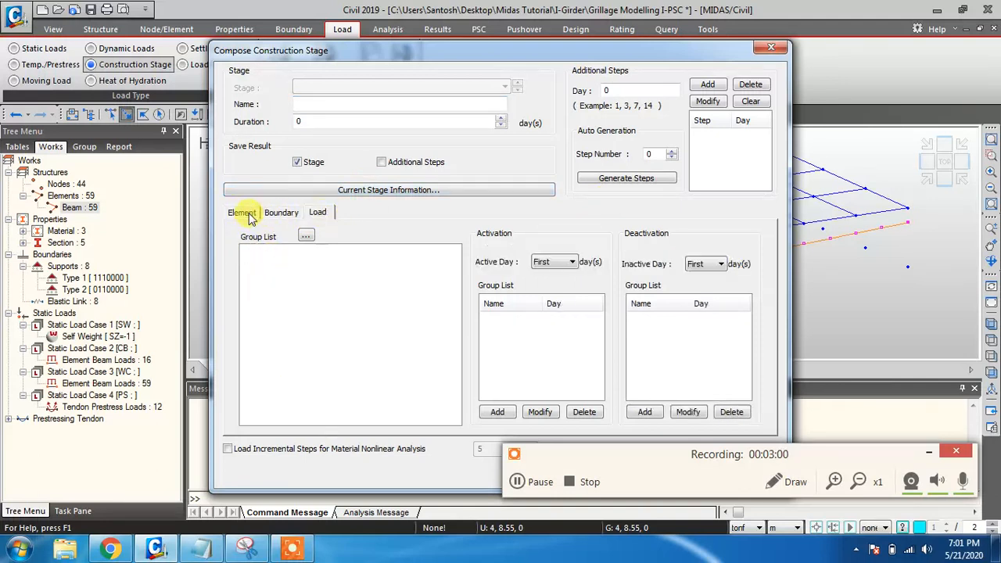
{"action": "left_click", "coordinate": [242, 213]}
{"action": "left_click", "coordinate": [278, 215]}
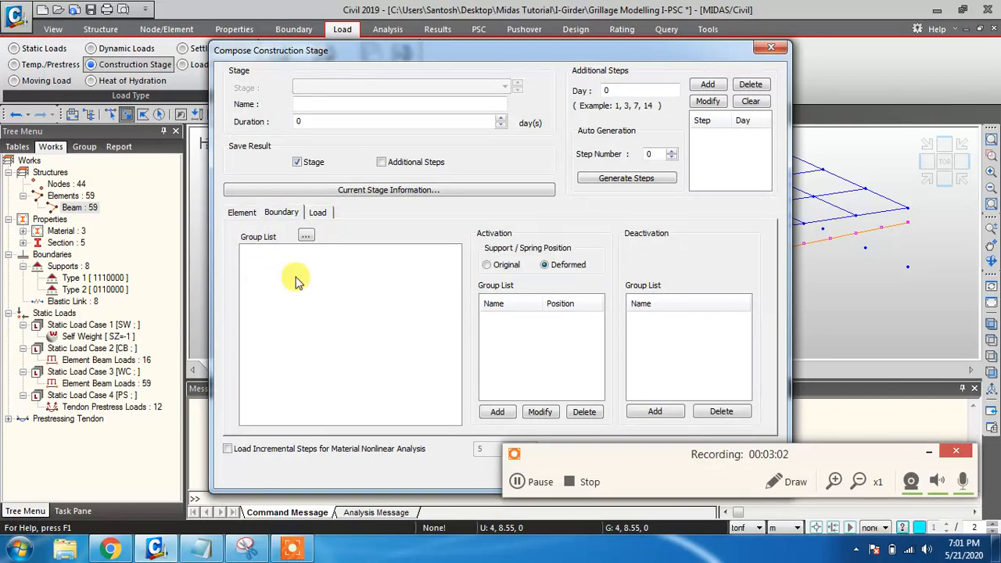
{"action": "left_click", "coordinate": [317, 213]}
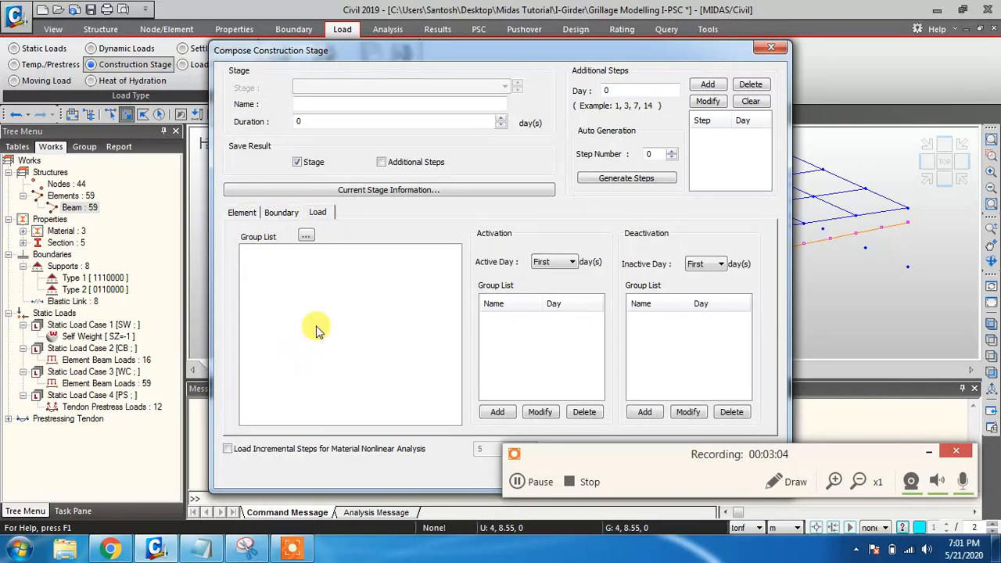
{"action": "left_click", "coordinate": [929, 453]}
{"action": "left_click", "coordinate": [681, 471]}
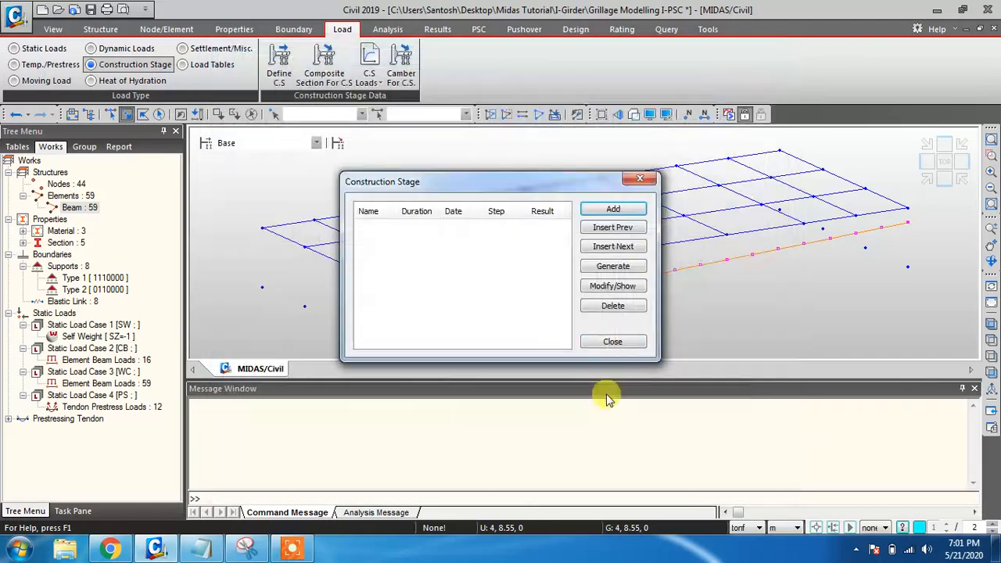
{"action": "left_click", "coordinate": [614, 339]}
- Define a structure group named Pier
{"action": "left_click", "coordinate": [84, 148]}
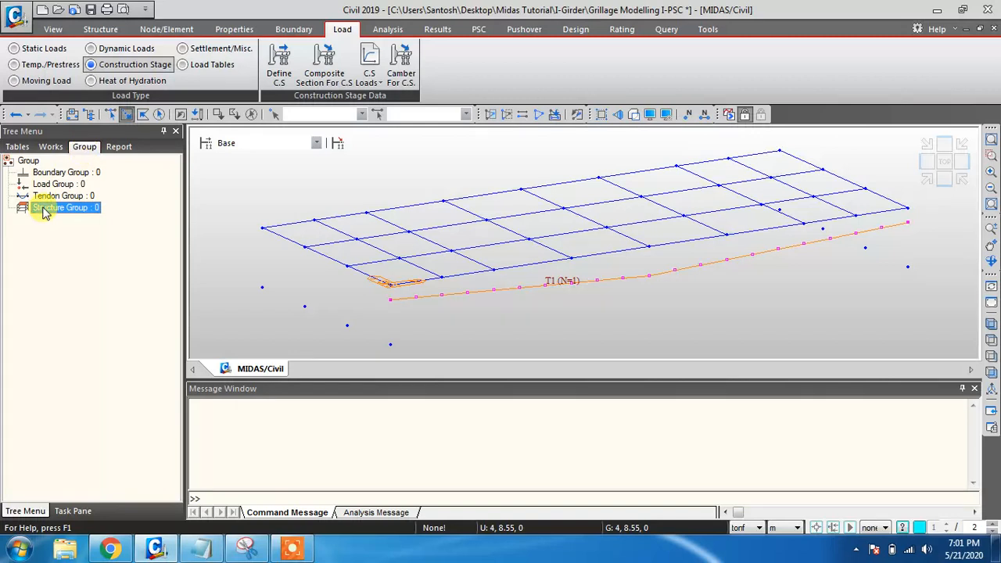
{"action": "left_click", "coordinate": [53, 185]}
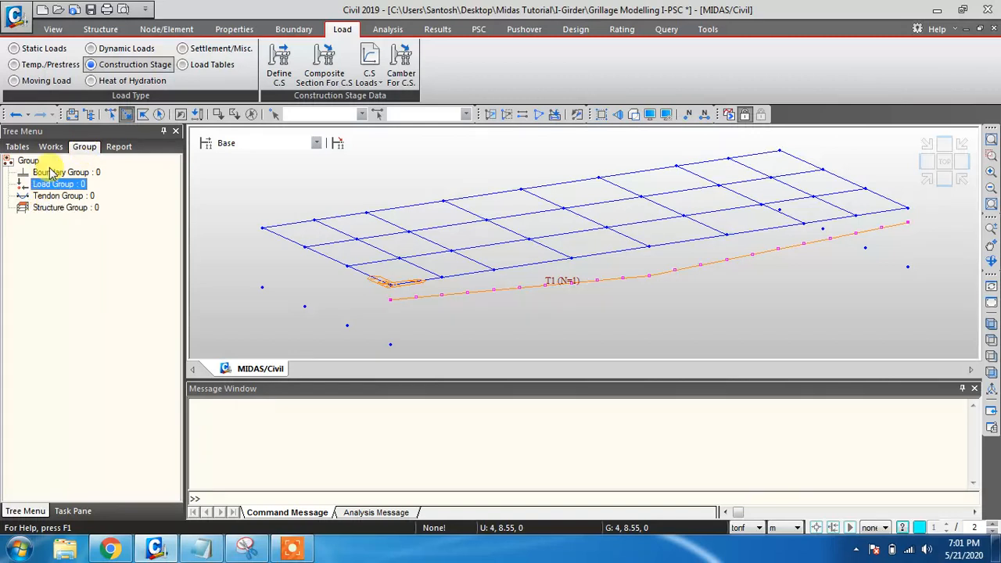
{"action": "left_click", "coordinate": [53, 211]}
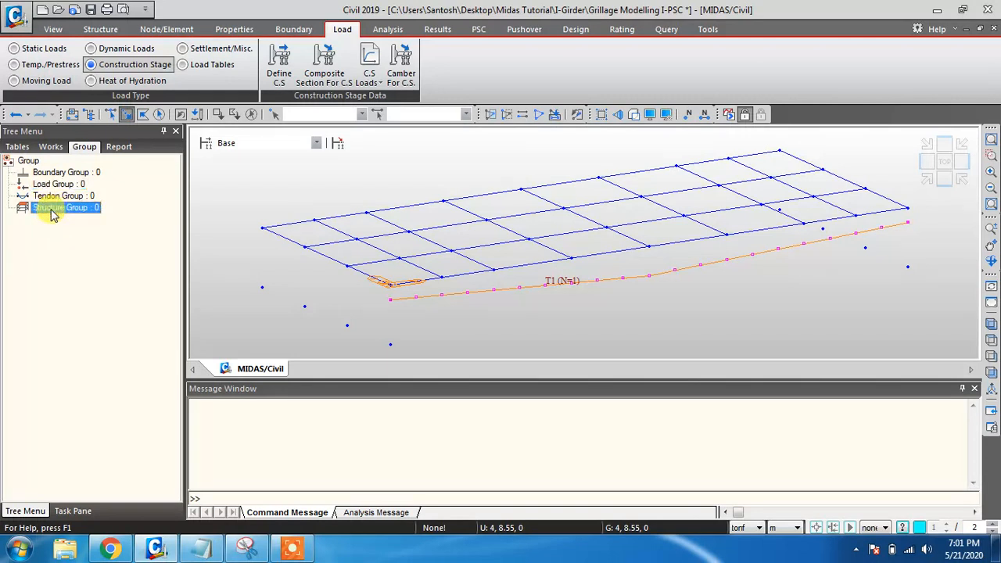
{"action": "right_click", "coordinate": [52, 214]}
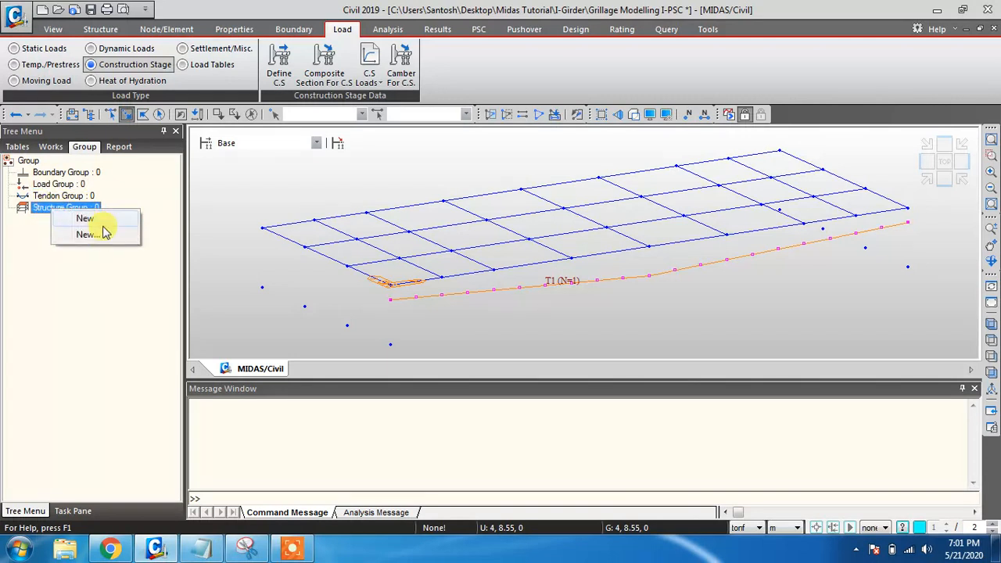
{"action": "left_click", "coordinate": [101, 234]}
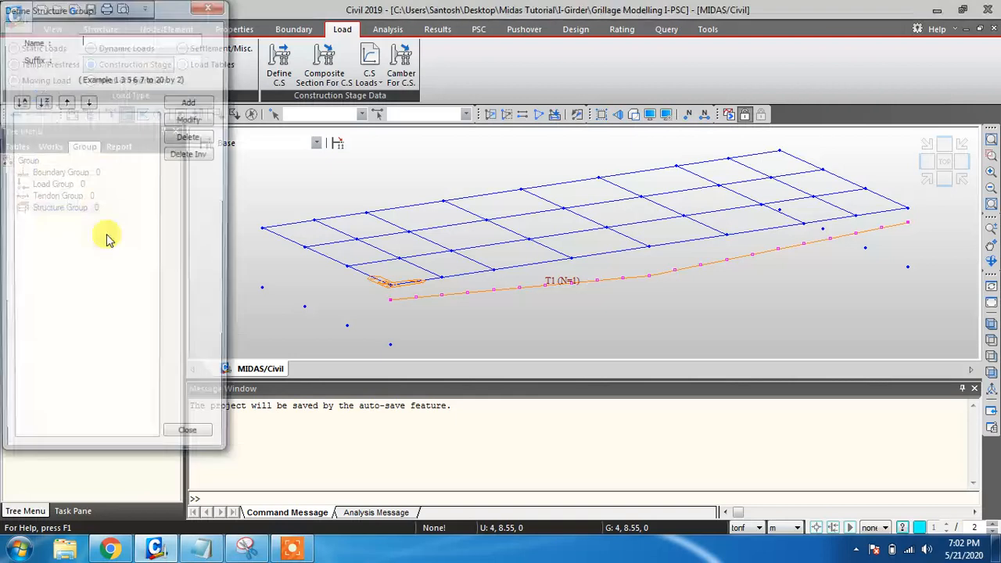
{"action": "left_click_drag", "start_coordinate": [130, 7], "coordinate": [712, 128]}
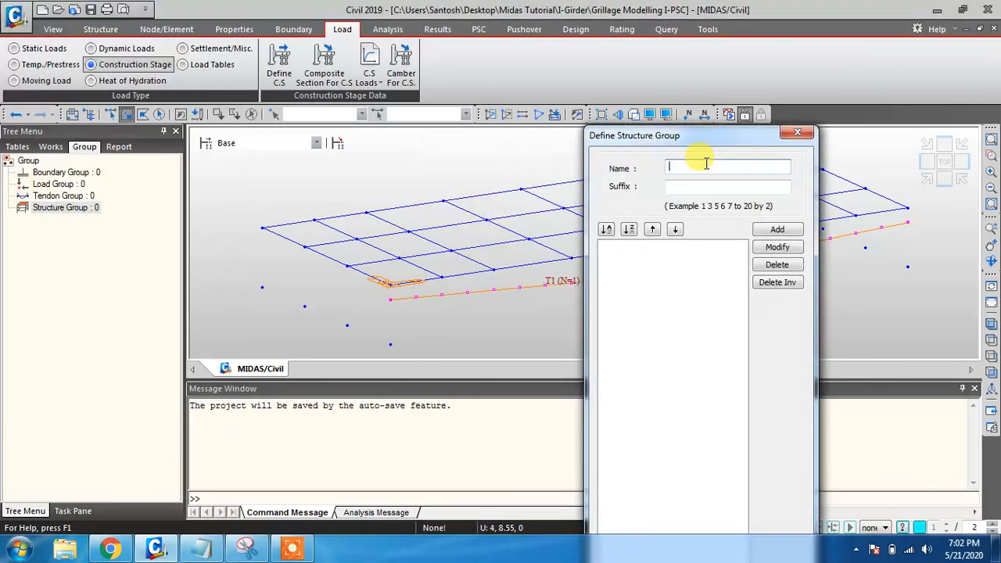
{"action": "left_click", "coordinate": [706, 164]}
{"action": "type", "text": "Pier"}
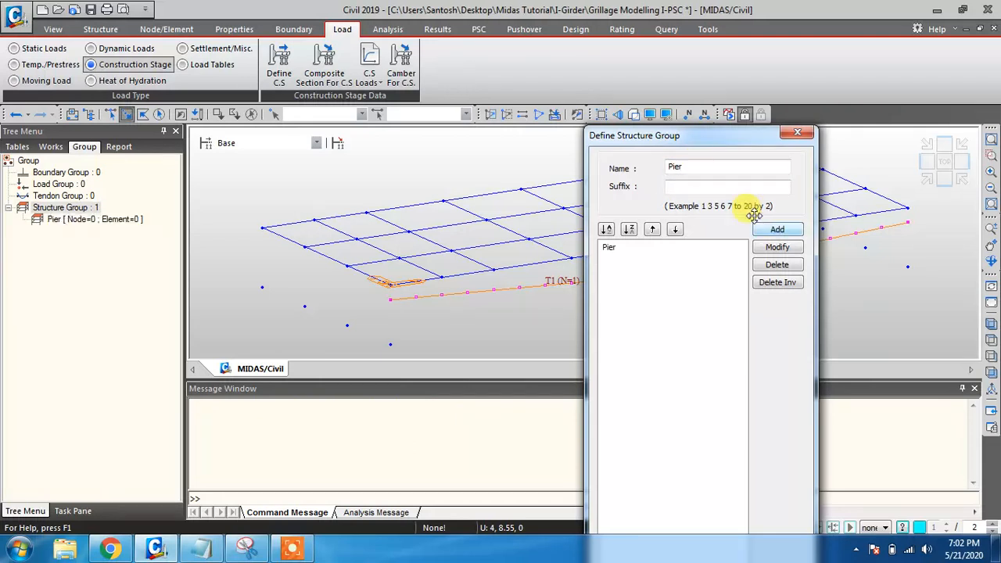
- Add two more structure groups named Str_slab1 and Str_slab2
{"action": "left_click", "coordinate": [704, 166]}
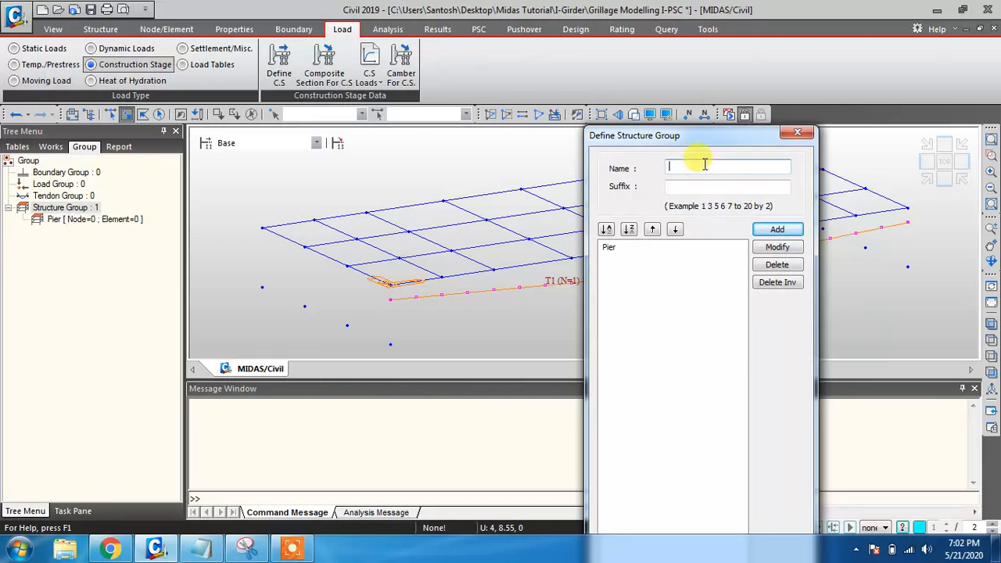
{"action": "type", "text": "Str_slab1"}
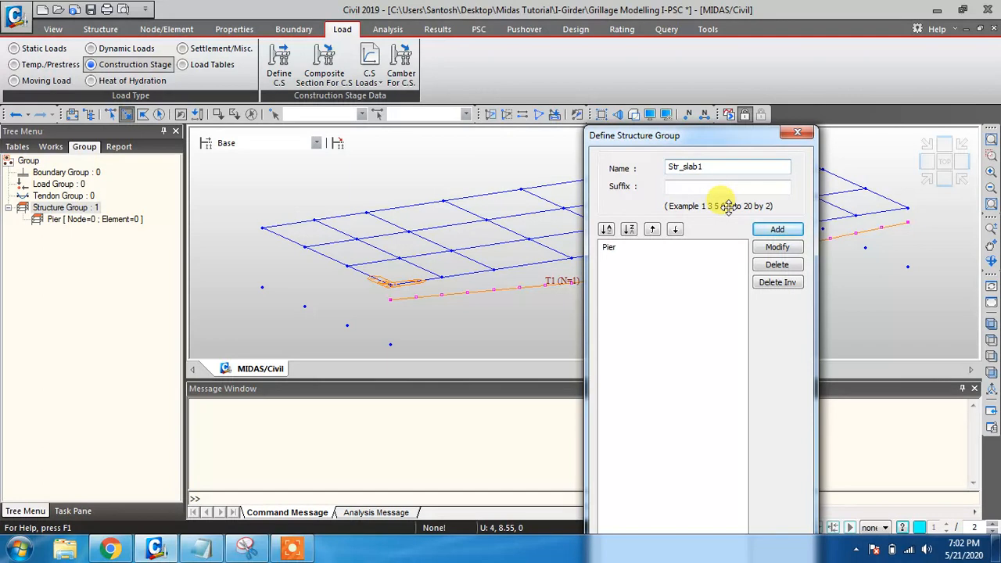
{"action": "left_click", "coordinate": [777, 231]}
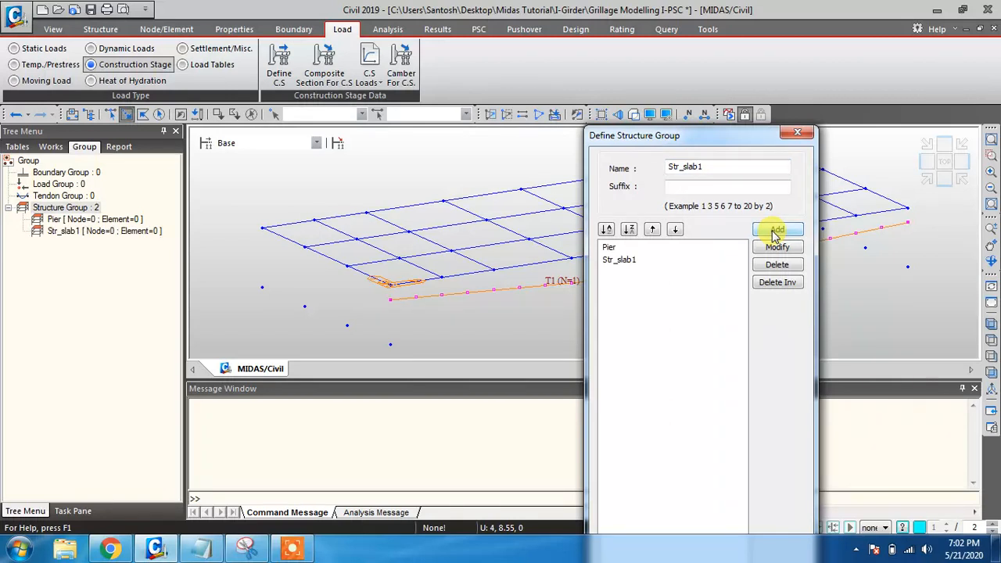
{"action": "left_click", "coordinate": [715, 164]}
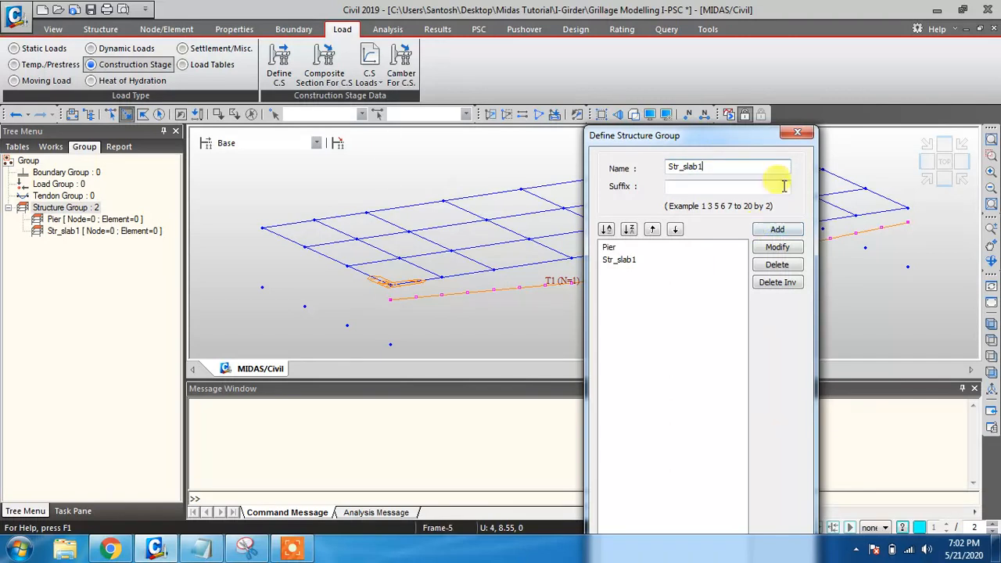
{"action": "left_click", "coordinate": [777, 229]}
- Delete the Str_slab2 and Pier structure groups and finish the group definition
{"action": "left_click", "coordinate": [624, 272]}
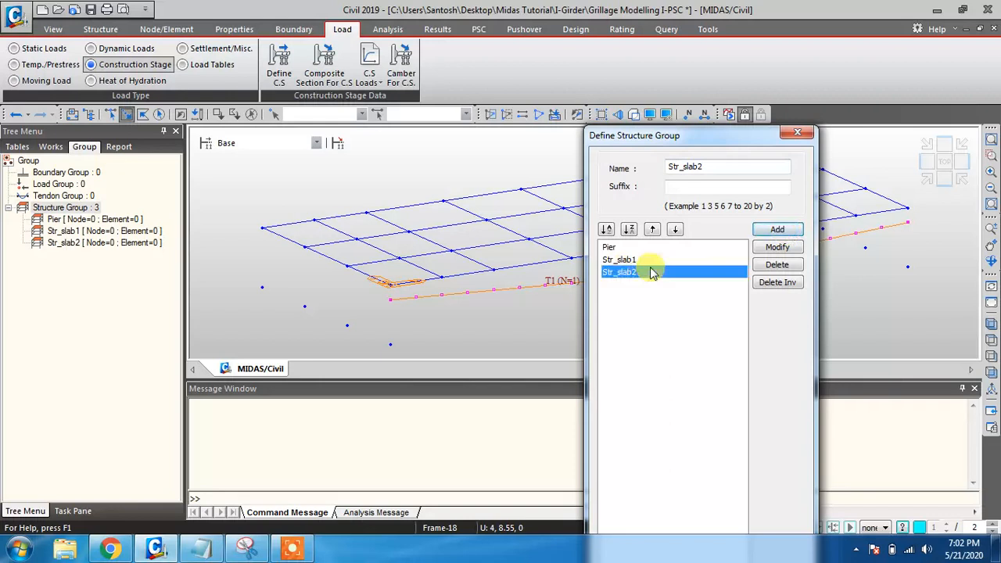
{"action": "left_click", "coordinate": [766, 266]}
{"action": "left_click", "coordinate": [770, 264]}
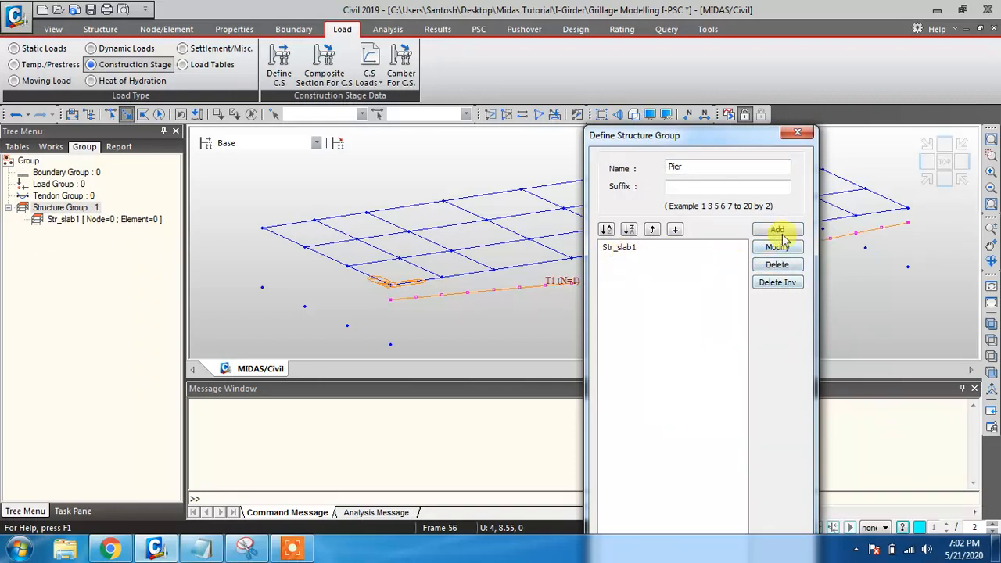
{"action": "left_click_drag", "start_coordinate": [742, 140], "coordinate": [660, 51]}
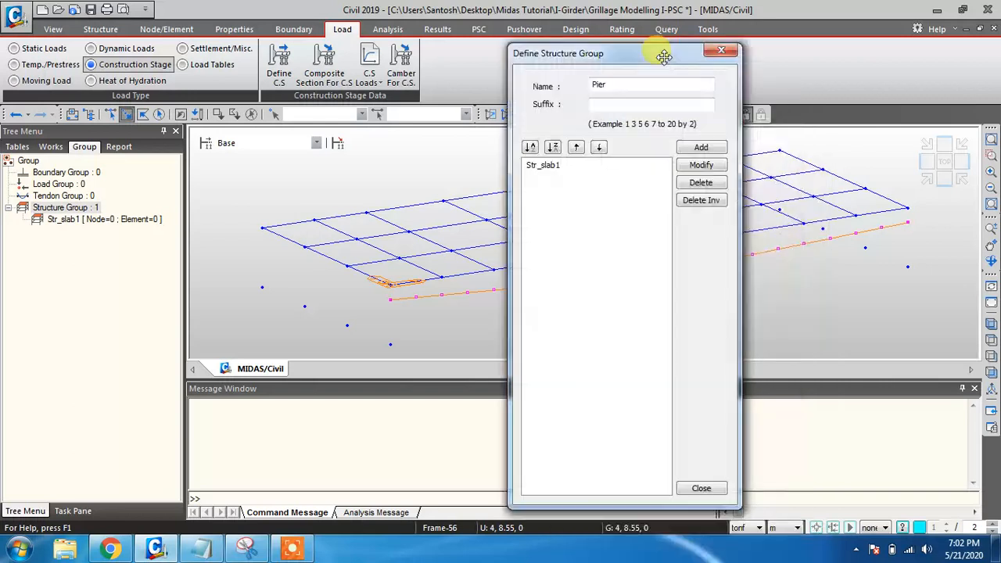
{"action": "left_click", "coordinate": [704, 486]}
- Select the first three longitudinal beam elements along the far edge of the grillage
{"action": "left_click", "coordinate": [107, 219]}
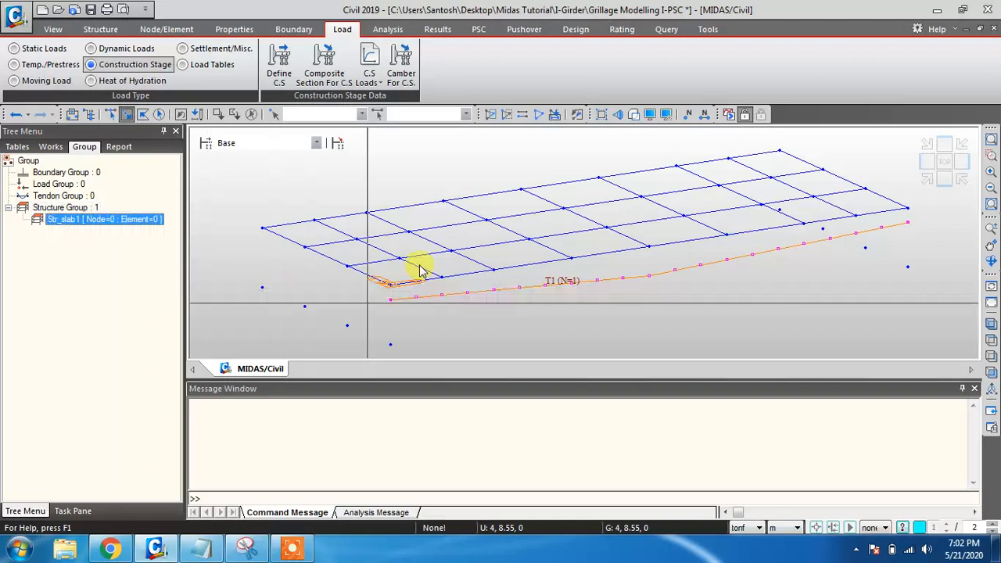
{"action": "left_click_drag", "start_coordinate": [302, 232], "coordinate": [289, 209]}
{"action": "left_click_drag", "start_coordinate": [349, 223], "coordinate": [338, 203]}
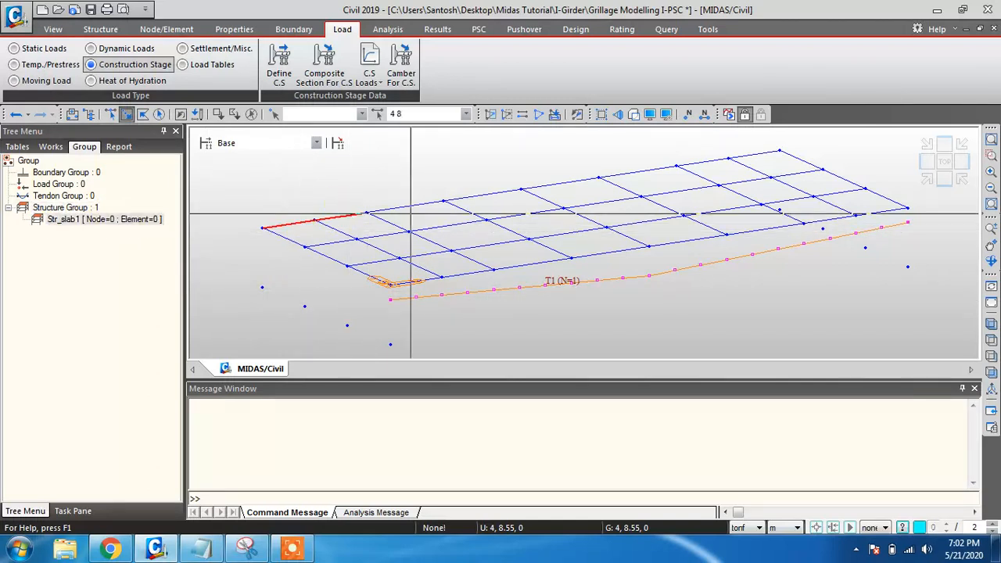
{"action": "left_click_drag", "start_coordinate": [411, 212], "coordinate": [402, 196]}
- Select all beam elements of the grillage and assign them to the Str_slab1 structure group
{"action": "left_click", "coordinate": [56, 150]}
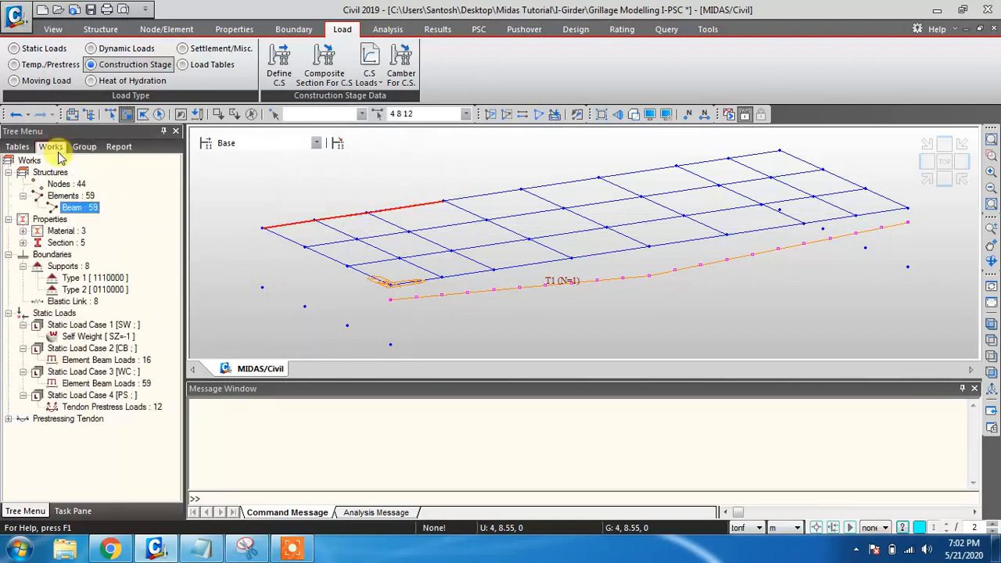
{"action": "double_click", "coordinate": [77, 208]}
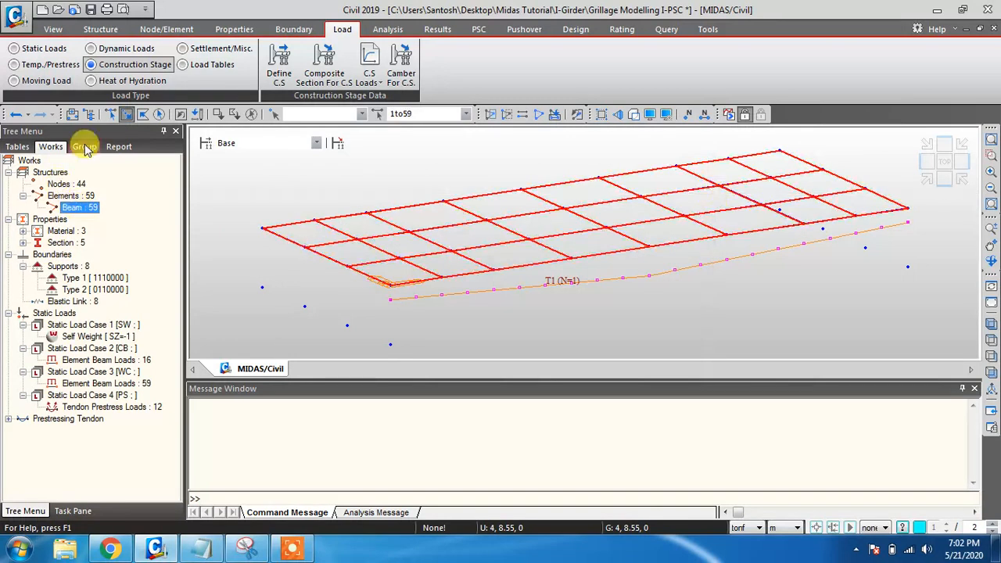
{"action": "left_click", "coordinate": [86, 149]}
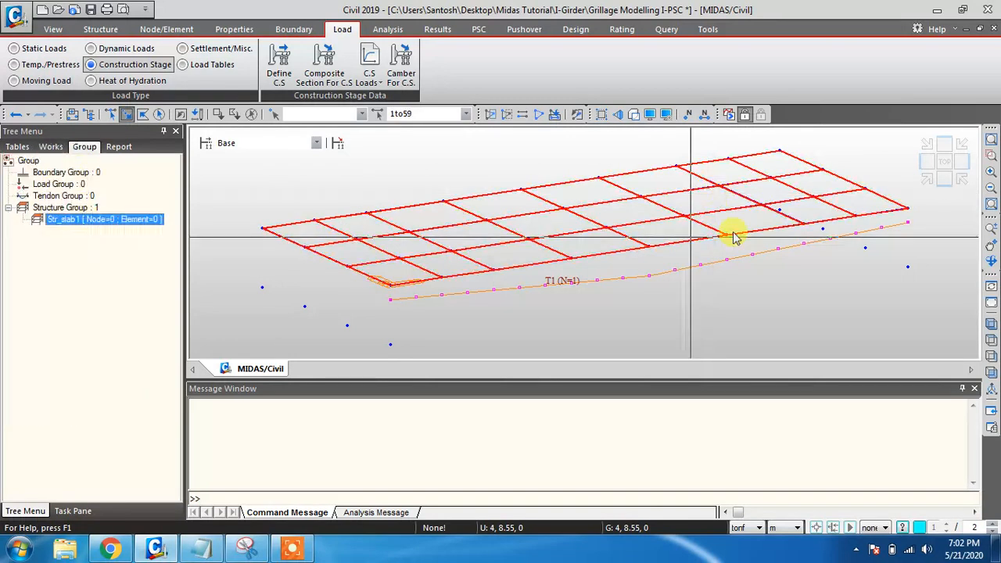
{"action": "right_click", "coordinate": [111, 221]}
{"action": "left_click", "coordinate": [85, 221]}
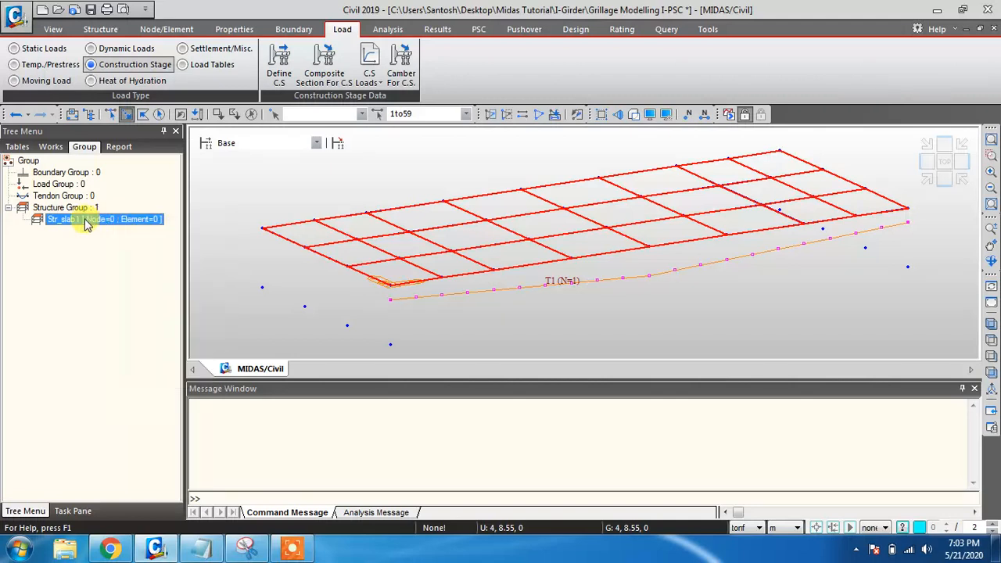
{"action": "left_click", "coordinate": [76, 220]}
{"action": "left_click", "coordinate": [36, 235]}
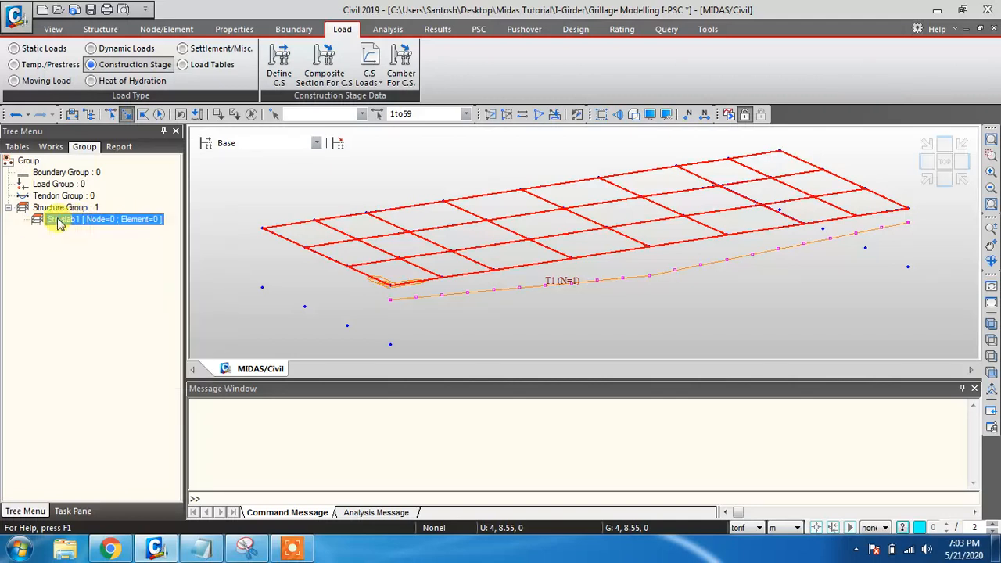
{"action": "left_click_drag", "start_coordinate": [57, 223], "coordinate": [270, 196]}
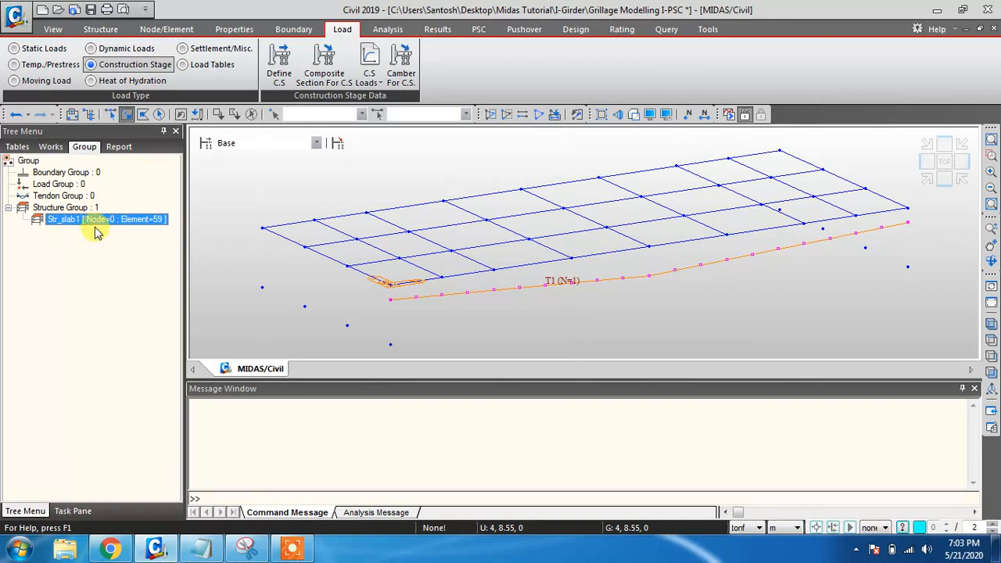
- Check the element and boundary group lists of a new construction stage, and close the dialogs without defining one
{"action": "left_click", "coordinate": [205, 145]}
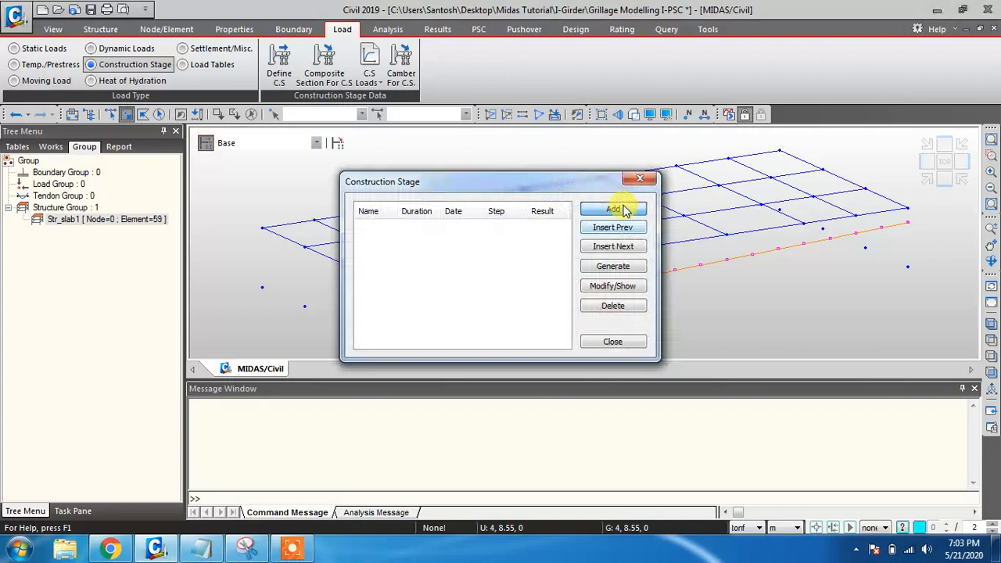
{"action": "left_click", "coordinate": [614, 210]}
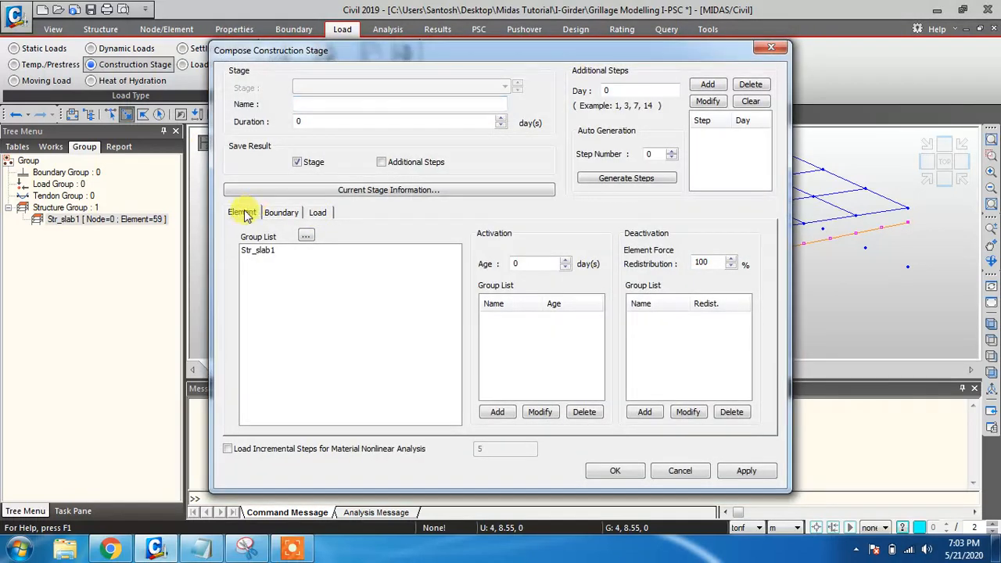
{"action": "left_click", "coordinate": [279, 213]}
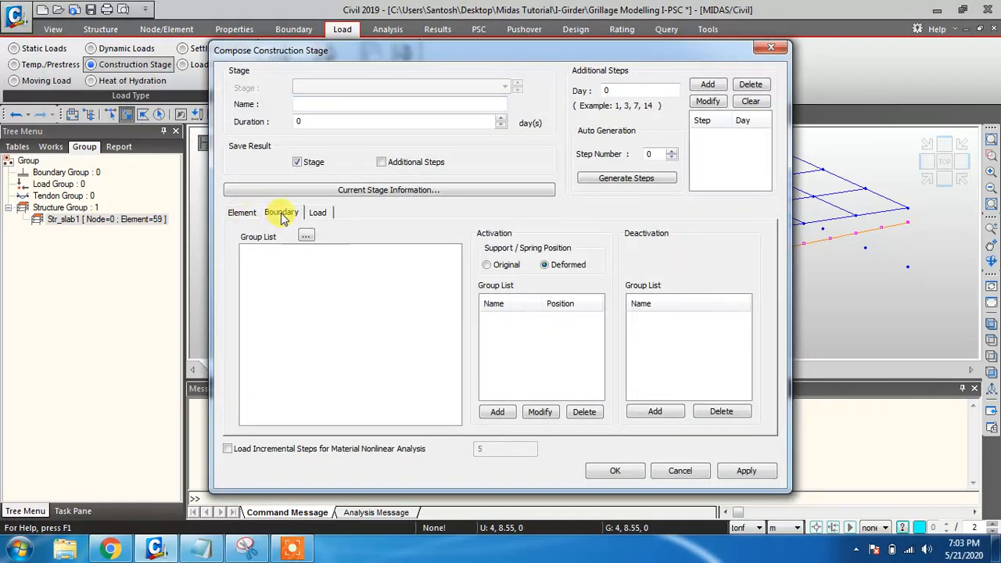
{"action": "left_click", "coordinate": [681, 471]}
{"action": "left_click", "coordinate": [614, 342]}
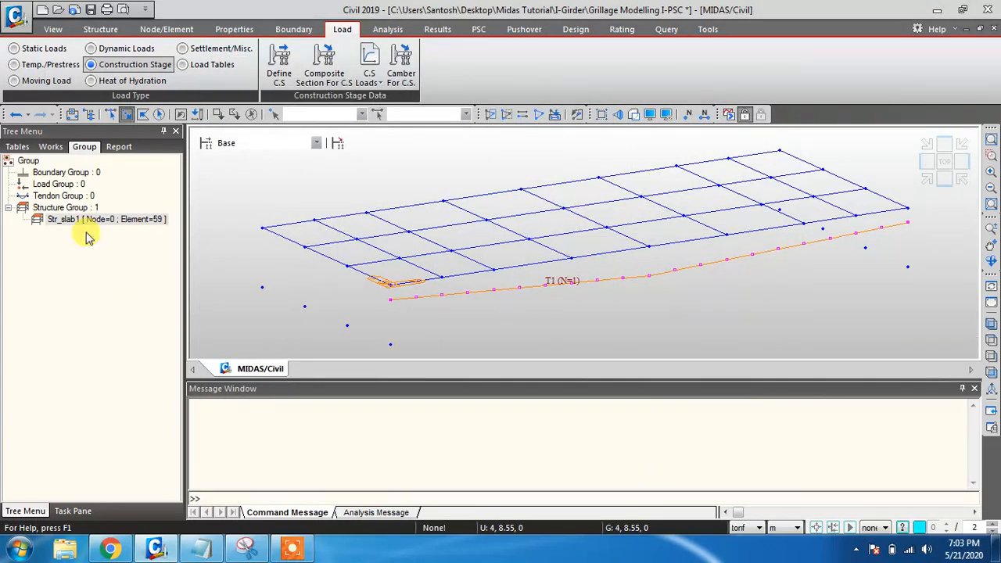
- Define two boundary groups named Support and Link
{"action": "left_click", "coordinate": [51, 174]}
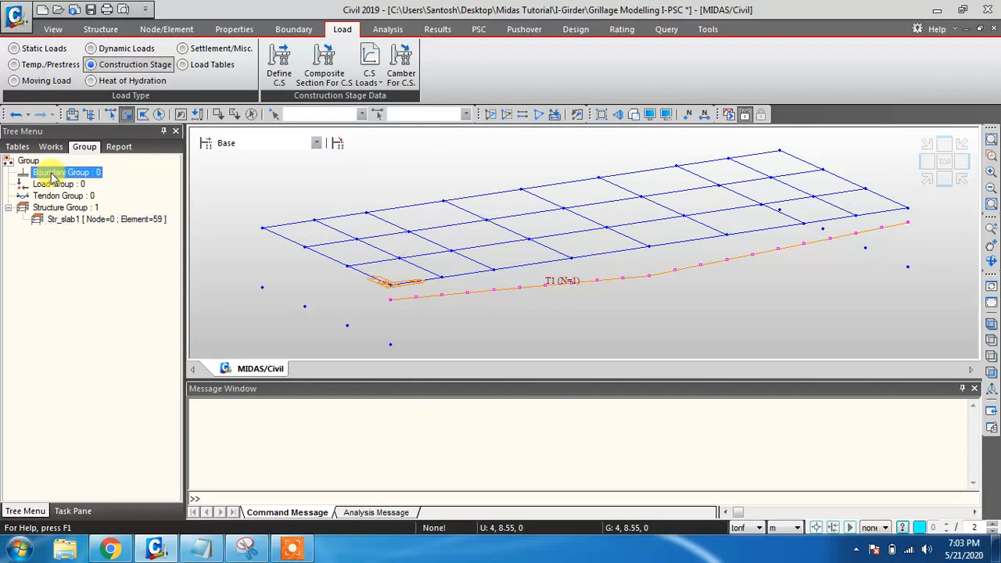
{"action": "right_click", "coordinate": [52, 177]}
{"action": "left_click", "coordinate": [78, 200]}
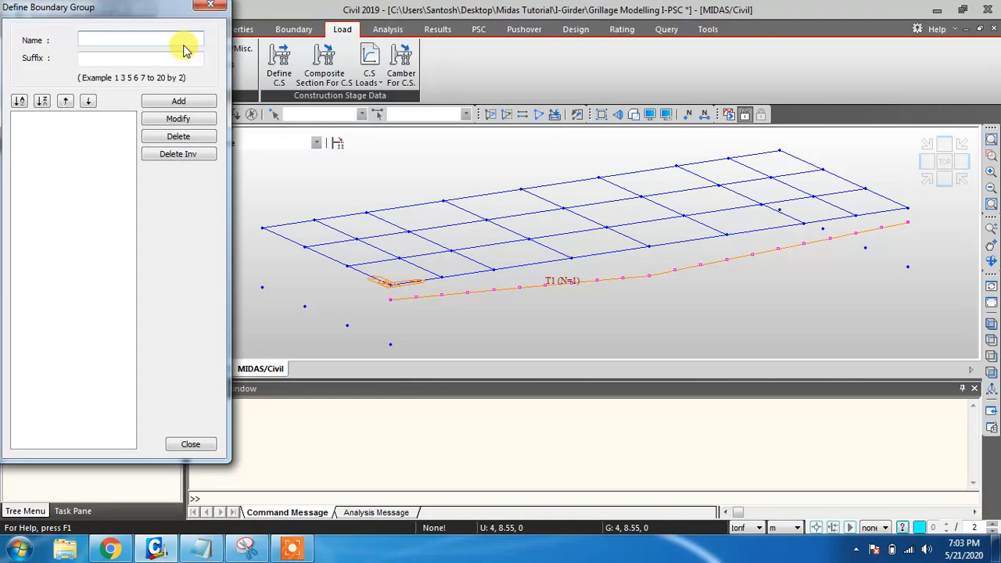
{"action": "type", "text": "Support"}
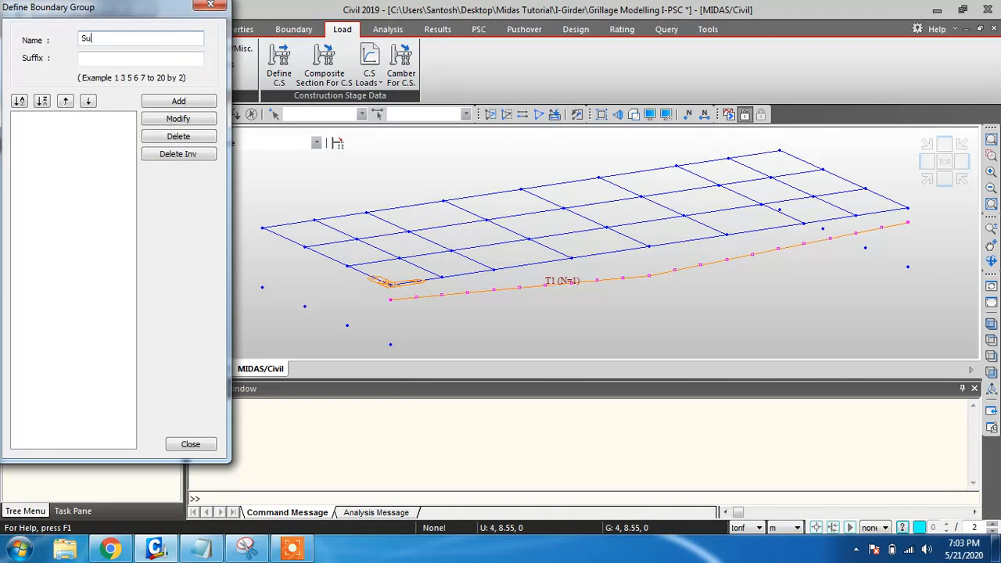
{"action": "left_click", "coordinate": [165, 104]}
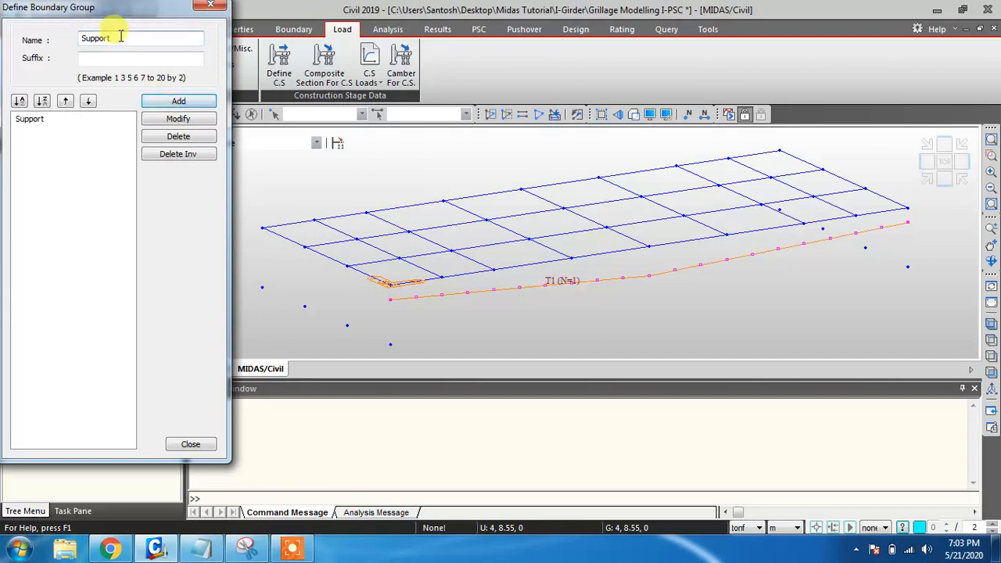
{"action": "type", "text": "Link"}
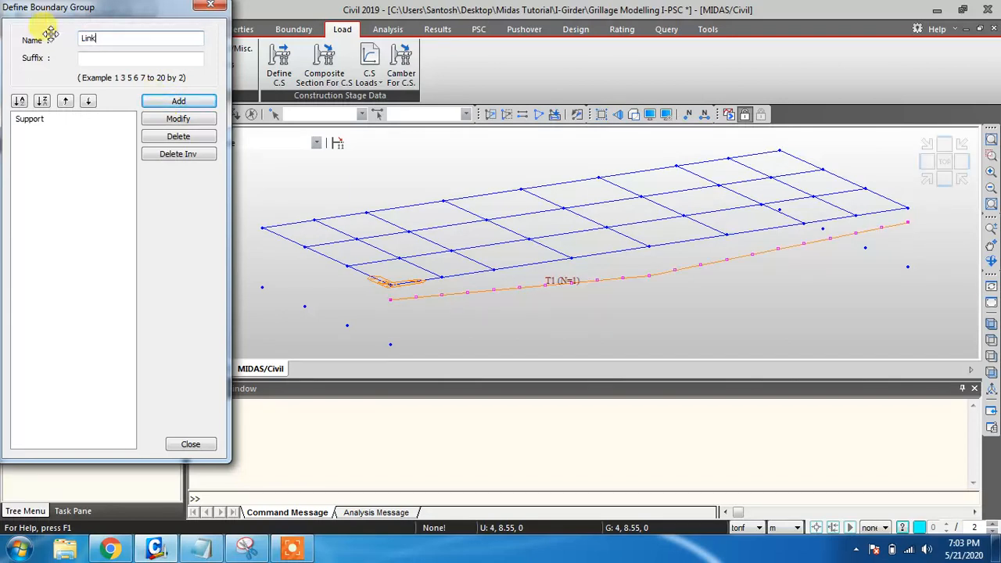
{"action": "left_click", "coordinate": [157, 102]}
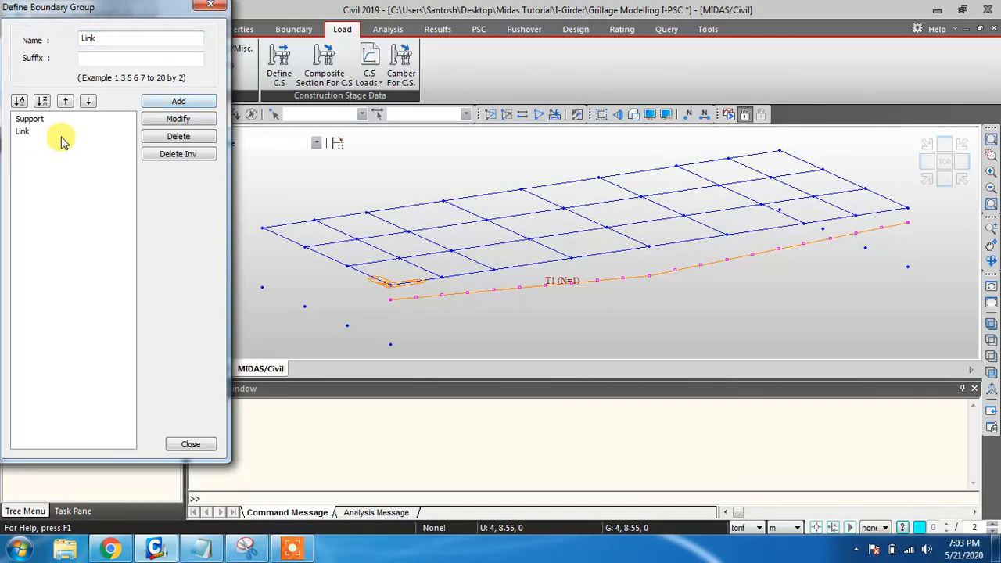
{"action": "left_click", "coordinate": [205, 447]}
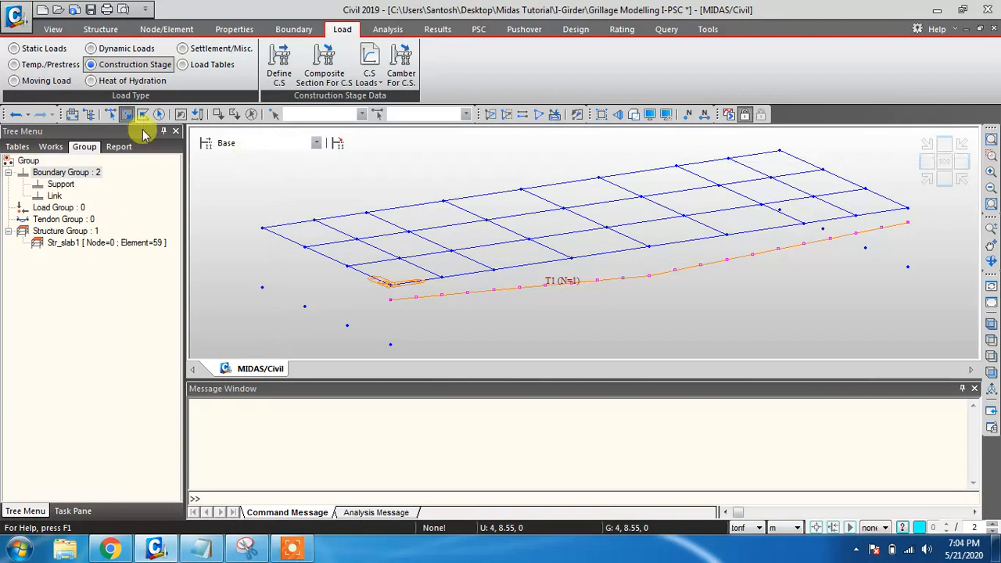
- Select the eight support nodes below the girder ends at both ends of the grillage
{"action": "left_click_drag", "start_coordinate": [247, 277], "coordinate": [351, 336]}
{"action": "left_click", "coordinate": [392, 346]}
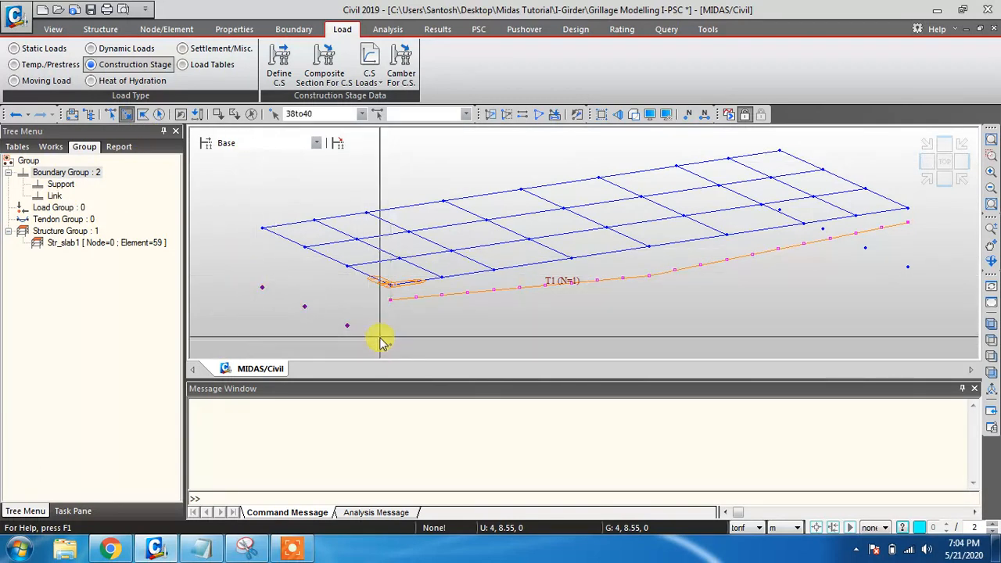
{"action": "left_click", "coordinate": [779, 210]}
{"action": "left_click", "coordinate": [824, 230]}
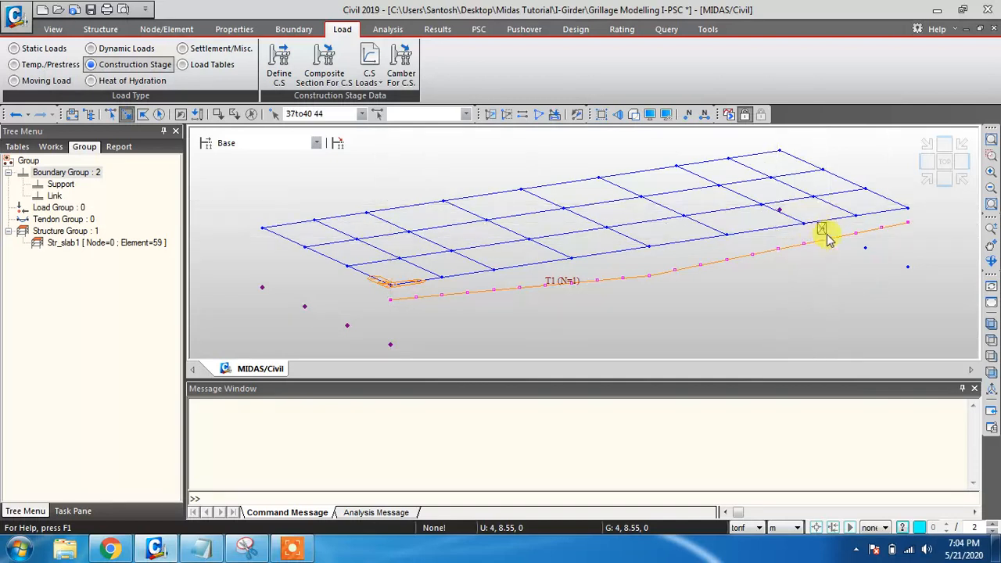
{"action": "left_click", "coordinate": [861, 244]}
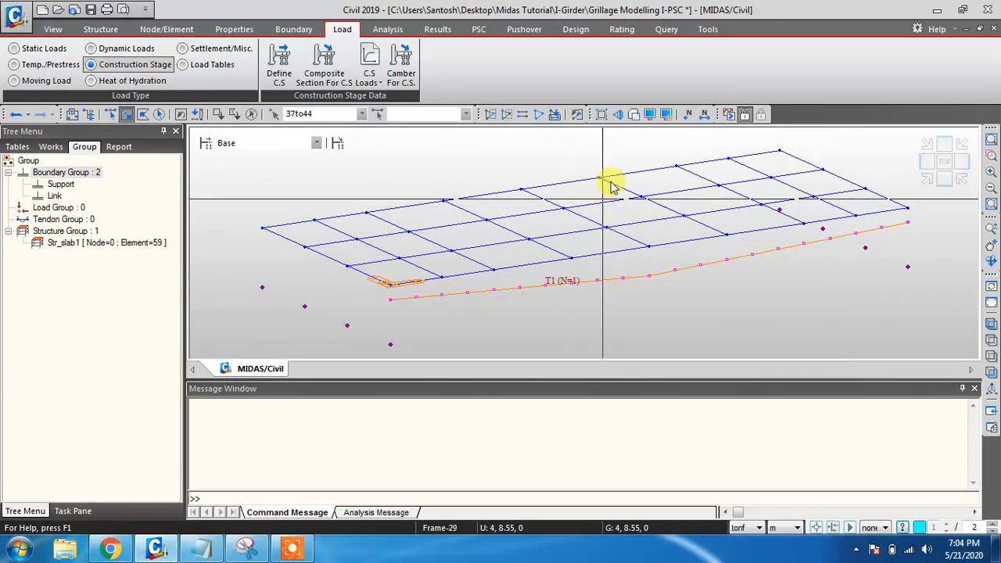
- Turn off the display of Point Spring Support boundaries in the model view
{"action": "left_click", "coordinate": [648, 117]}
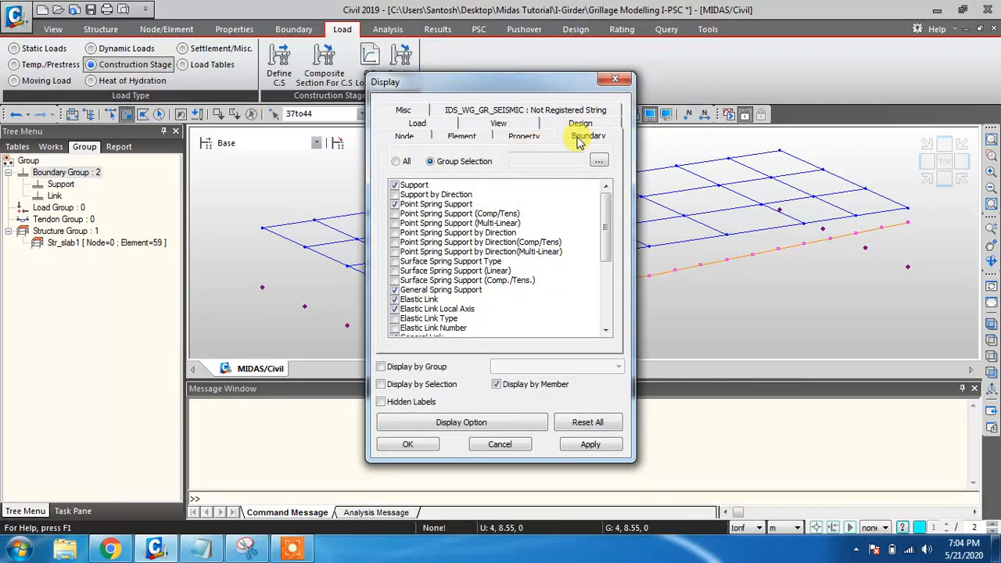
{"action": "left_click", "coordinate": [395, 204]}
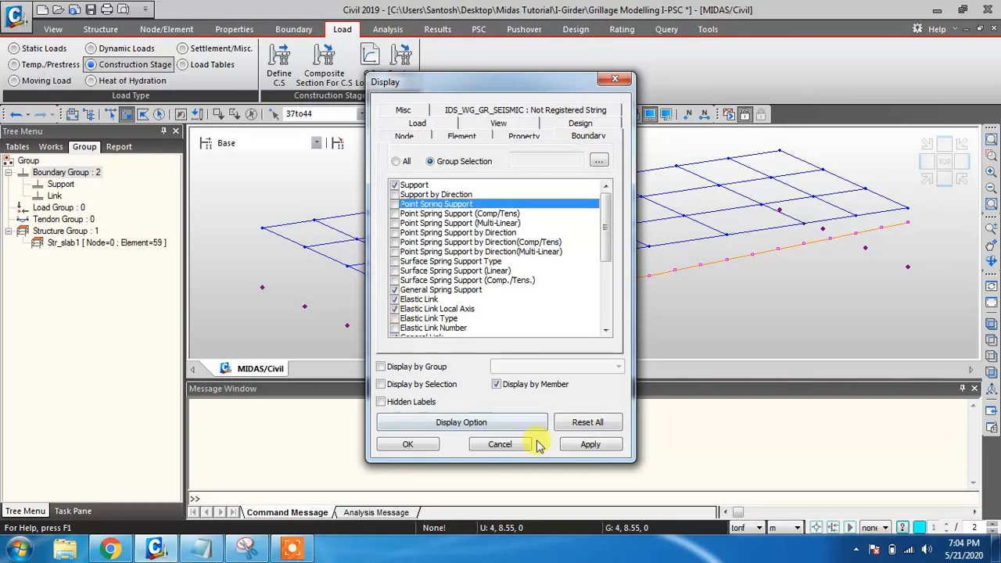
{"action": "left_click", "coordinate": [590, 446]}
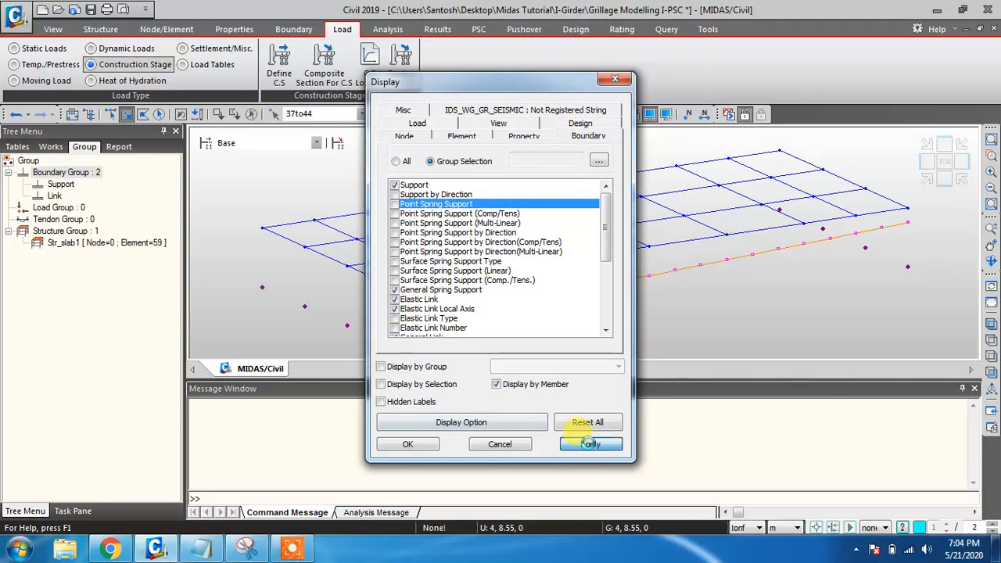
{"action": "left_click", "coordinate": [421, 448]}
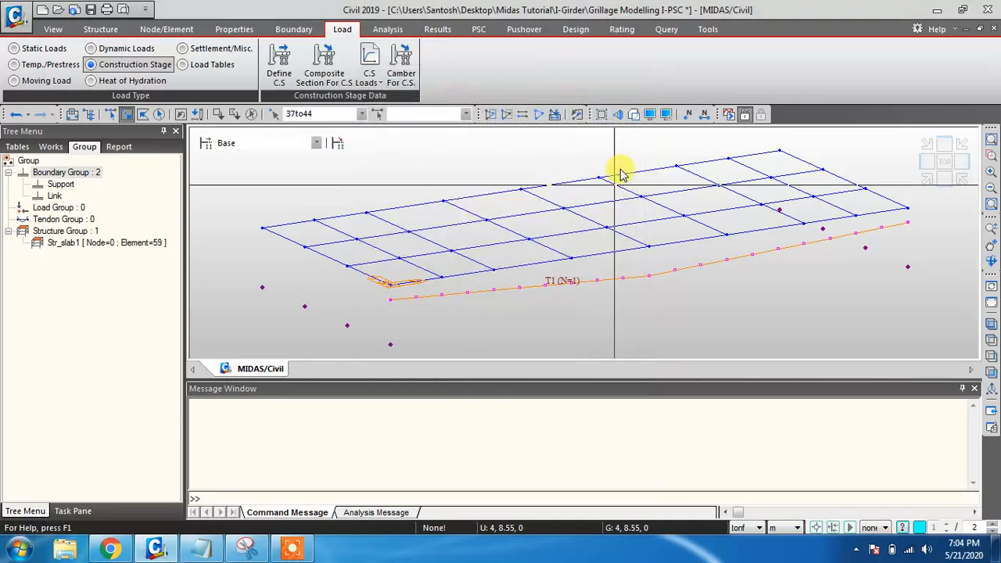
- Show the model with hidden surfaces, and display Support by Direction instead of Support symbols
{"action": "left_click", "coordinate": [634, 115]}
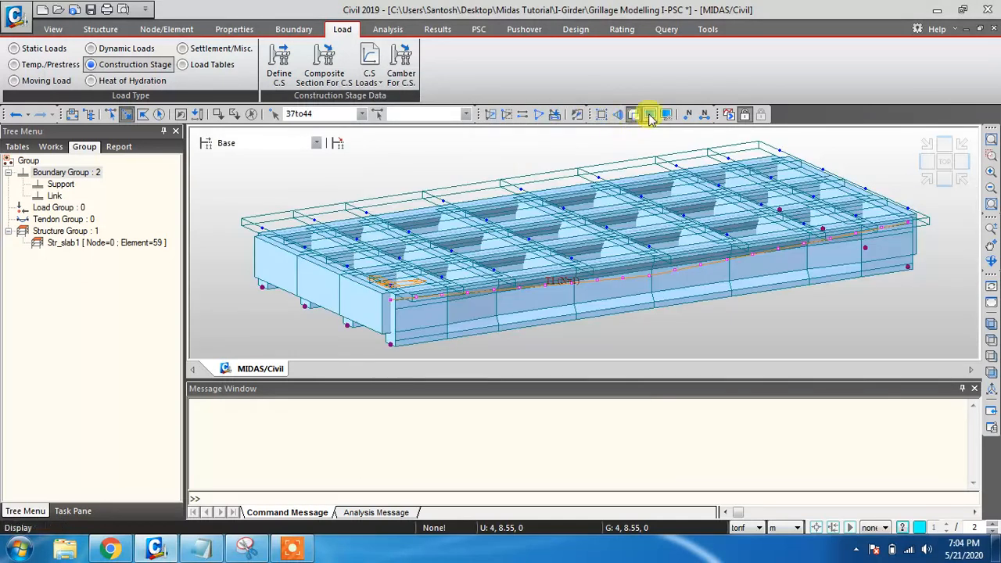
{"action": "left_click", "coordinate": [649, 115]}
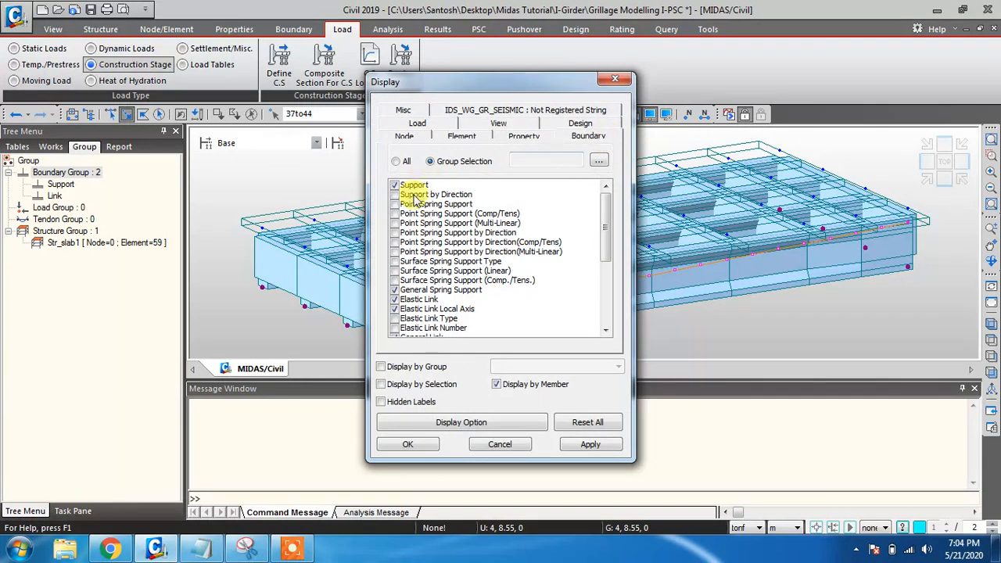
{"action": "left_click", "coordinate": [395, 186]}
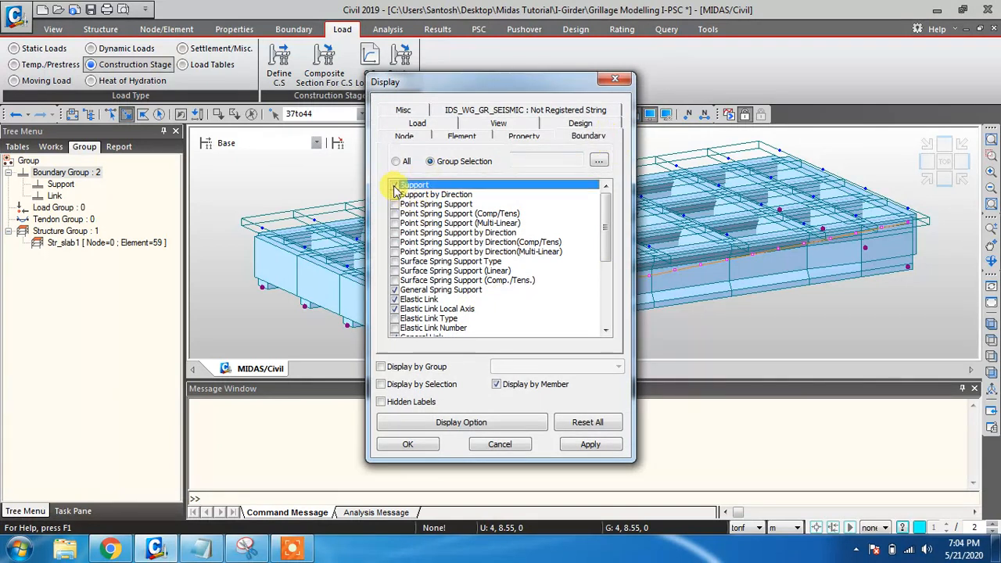
{"action": "left_click", "coordinate": [395, 186]}
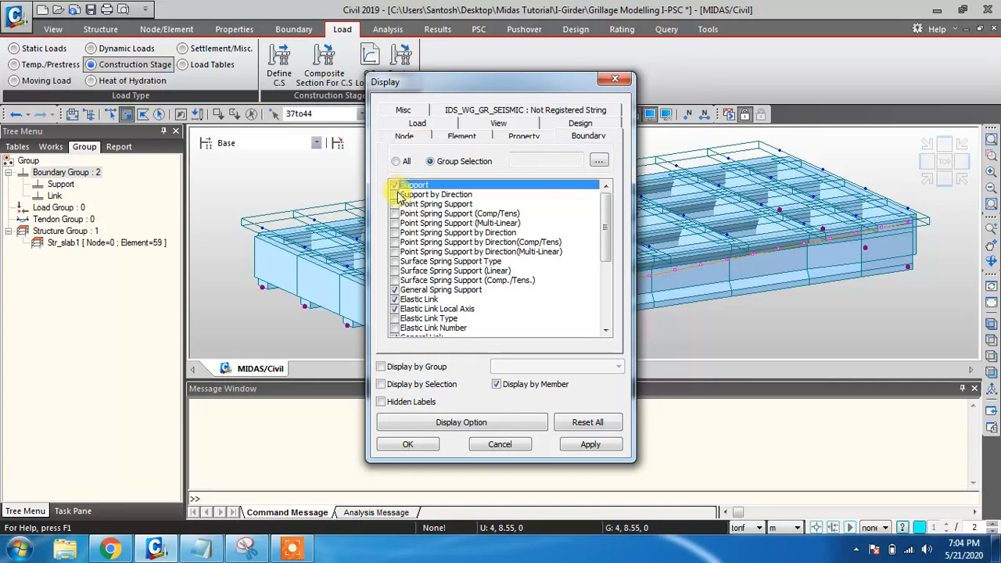
{"action": "left_click", "coordinate": [396, 194]}
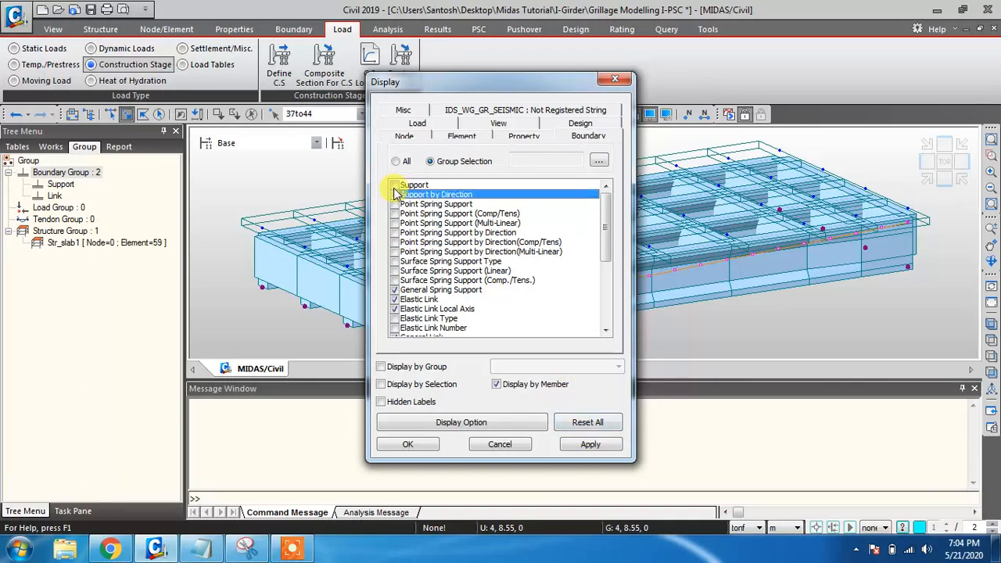
{"action": "left_click", "coordinate": [395, 194]}
{"action": "left_click", "coordinate": [587, 447]}
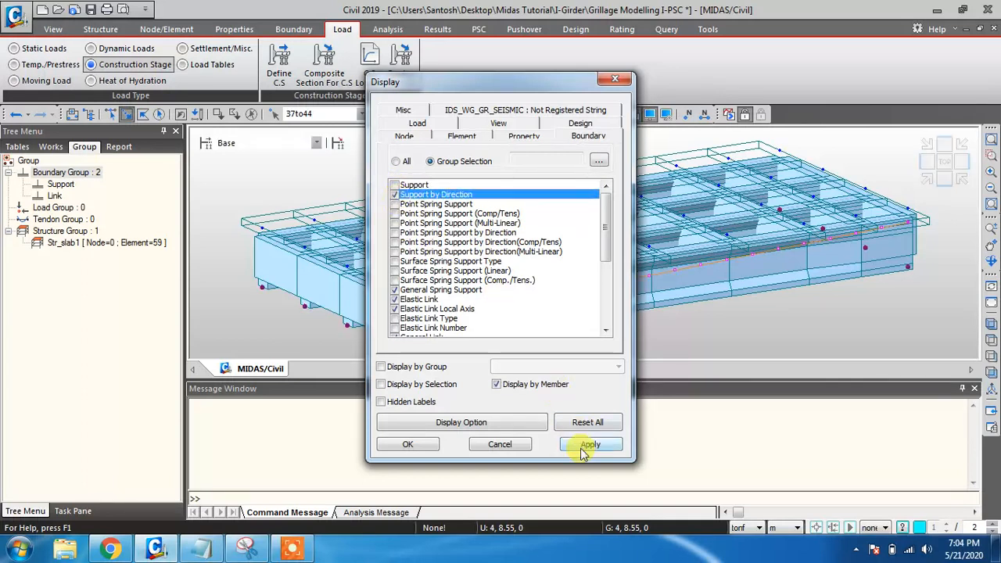
{"action": "left_click", "coordinate": [489, 443]}
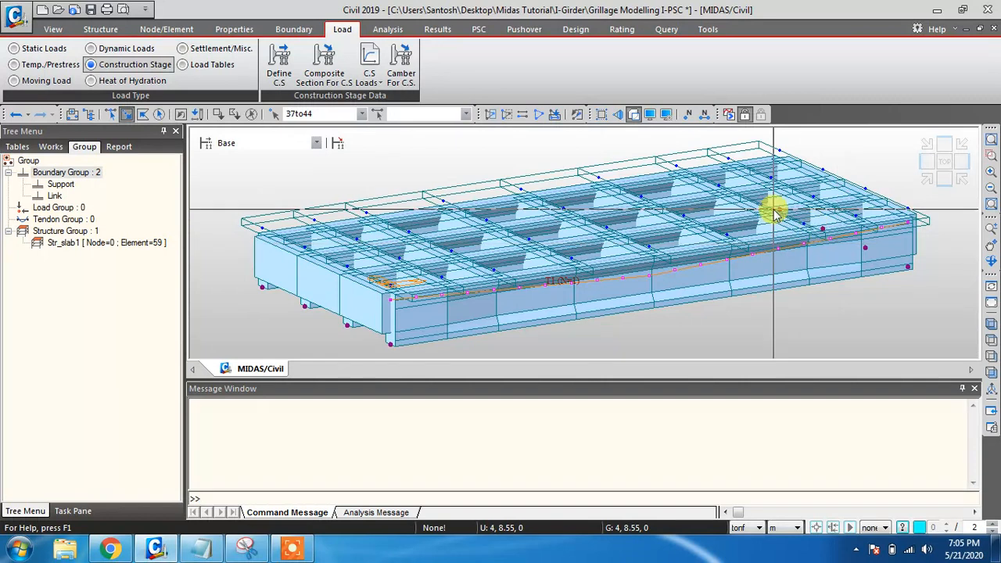
- Assign the selected bottom nodes to the Support boundary group, with only the Support boundary type included
{"action": "left_click", "coordinate": [61, 184]}
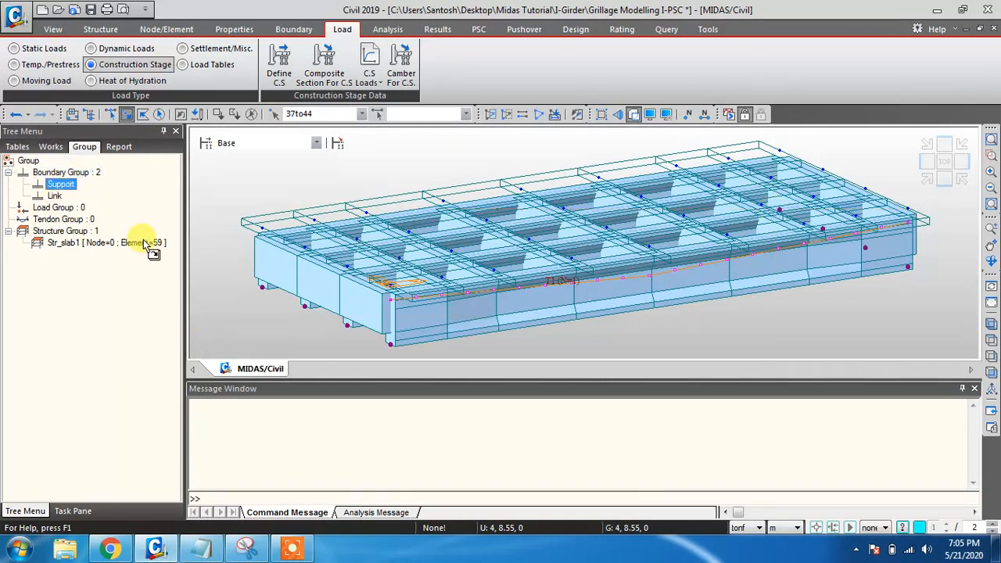
{"action": "left_click_drag", "start_coordinate": [145, 245], "coordinate": [208, 286]}
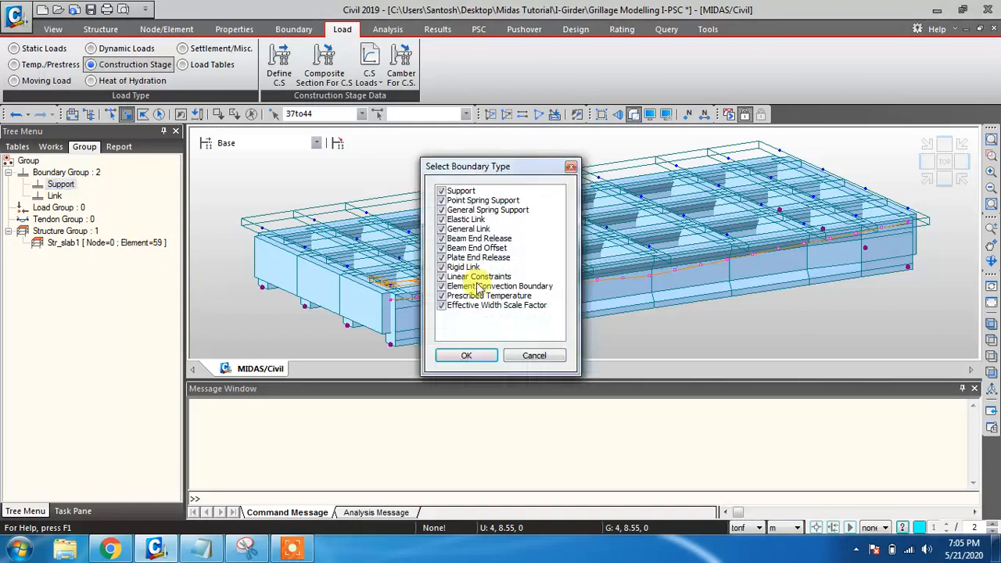
{"action": "left_click", "coordinate": [441, 200]}
{"action": "left_click", "coordinate": [442, 210]}
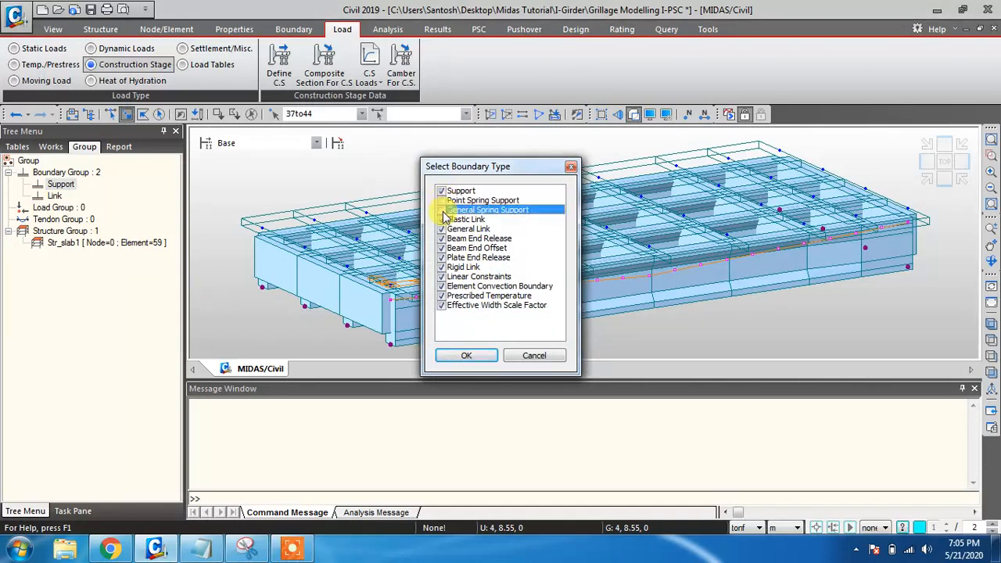
{"action": "left_click", "coordinate": [442, 219]}
{"action": "left_click", "coordinate": [442, 238]}
{"action": "left_click", "coordinate": [442, 229]}
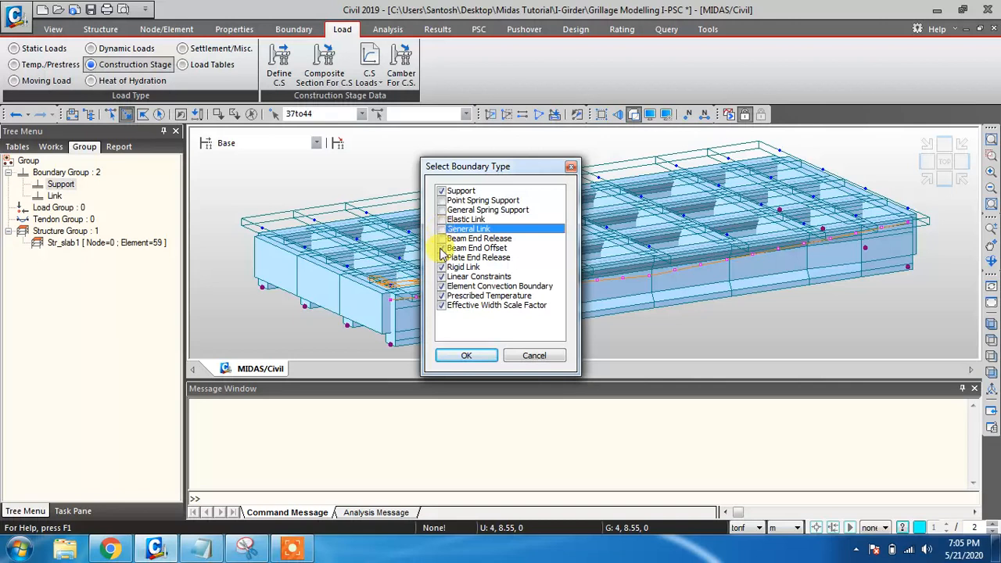
{"action": "left_click", "coordinate": [442, 247]}
{"action": "left_click", "coordinate": [441, 257]}
{"action": "left_click", "coordinate": [442, 266]}
{"action": "left_click", "coordinate": [441, 276]}
{"action": "left_click", "coordinate": [442, 285]}
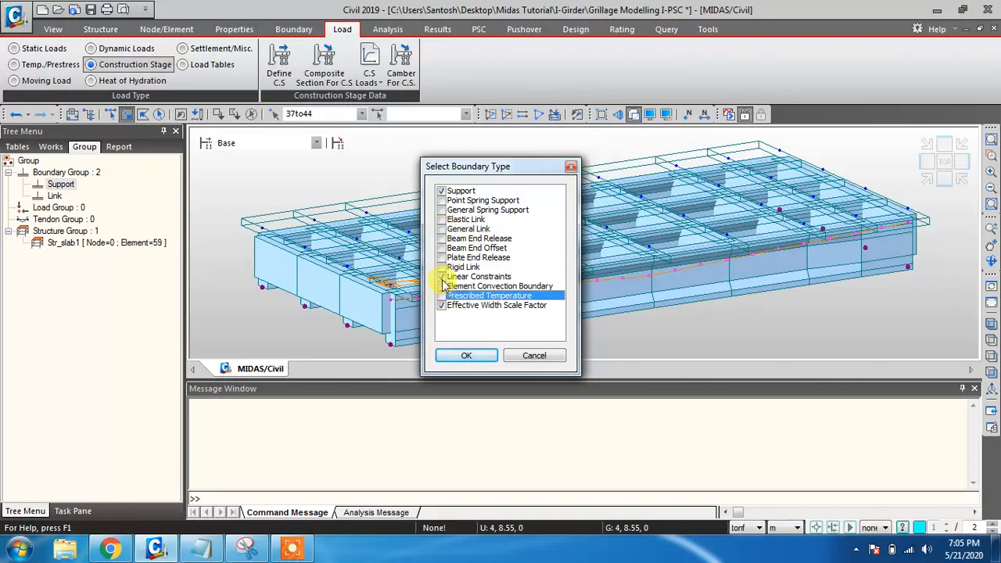
{"action": "left_click", "coordinate": [442, 296]}
{"action": "left_click", "coordinate": [442, 305]}
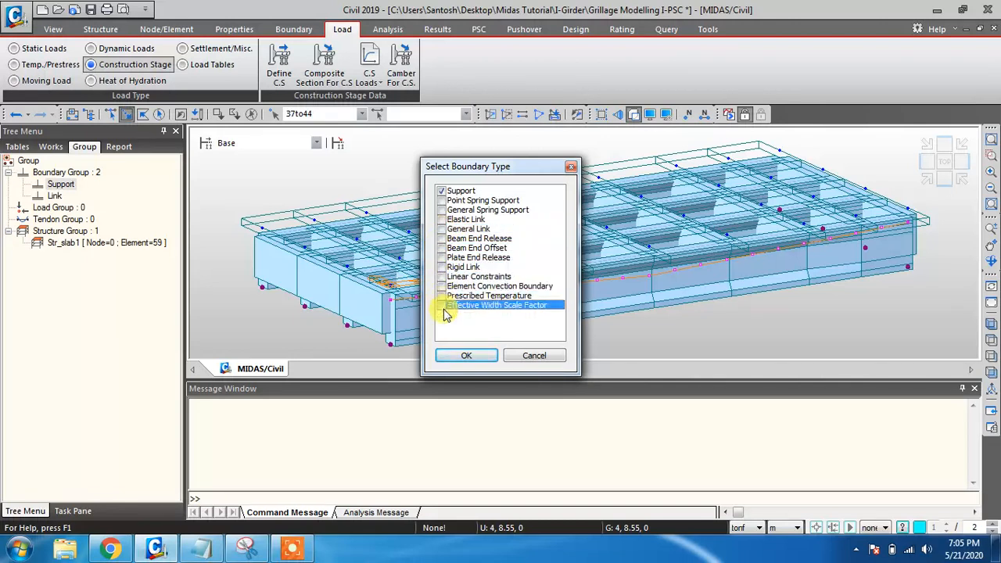
{"action": "left_click", "coordinate": [440, 354]}
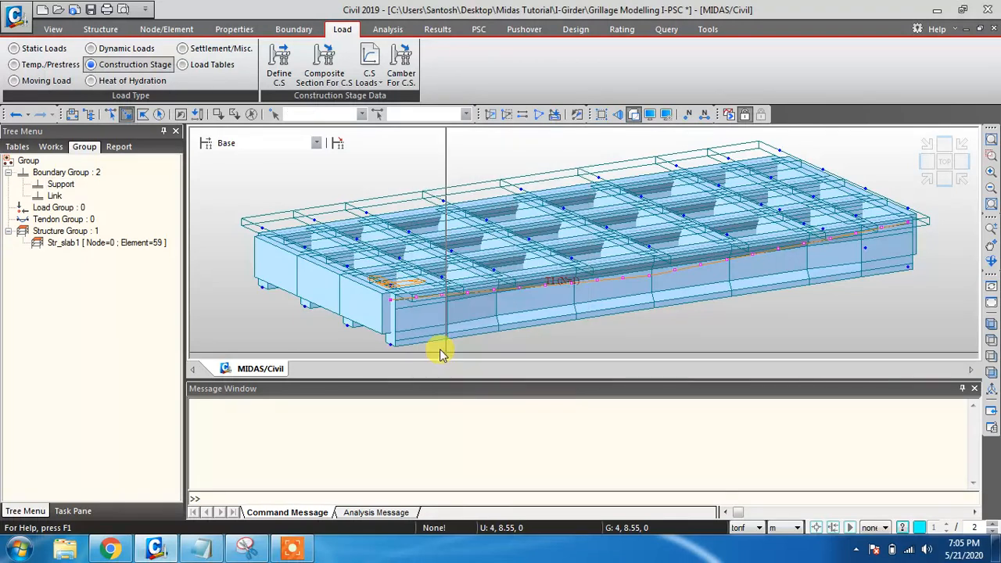
- Select the nodes of the Support boundary group to check the assignment, and return the model to wireframe
{"action": "left_click", "coordinate": [61, 186]}
{"action": "double_click", "coordinate": [61, 185]}
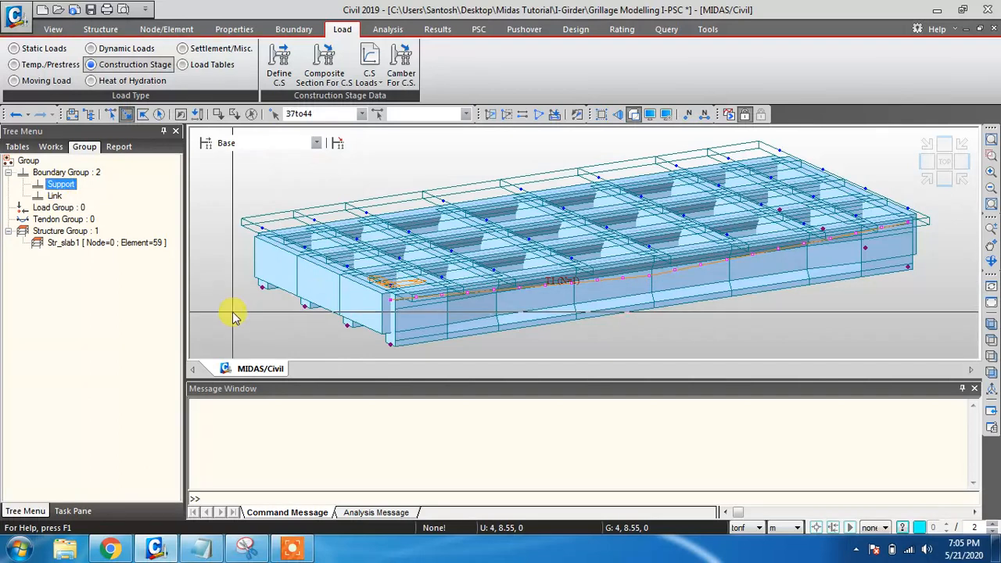
{"action": "left_click", "coordinate": [232, 187]}
{"action": "left_click", "coordinate": [252, 114]}
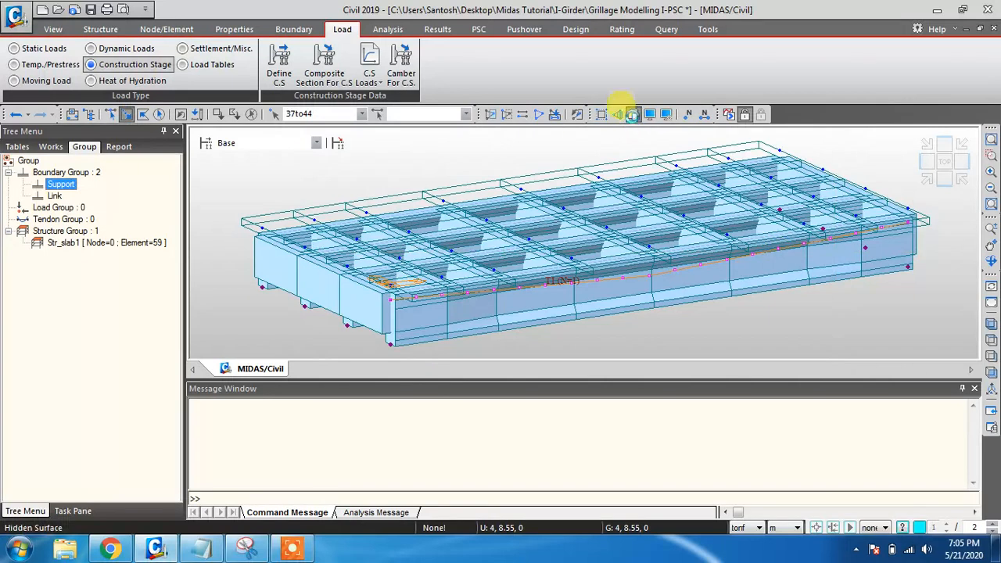
{"action": "left_click", "coordinate": [634, 114]}
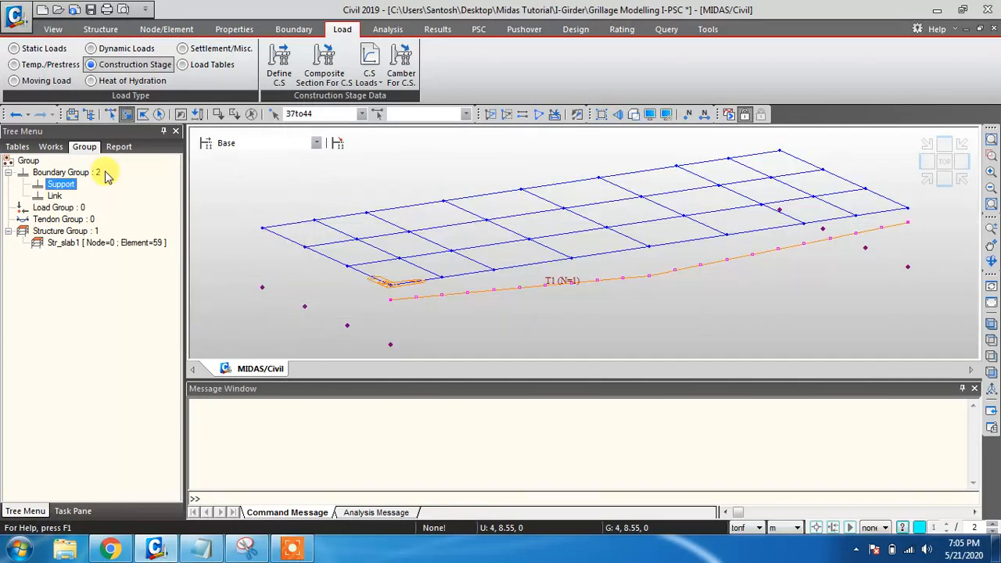
{"action": "left_click", "coordinate": [54, 196]}
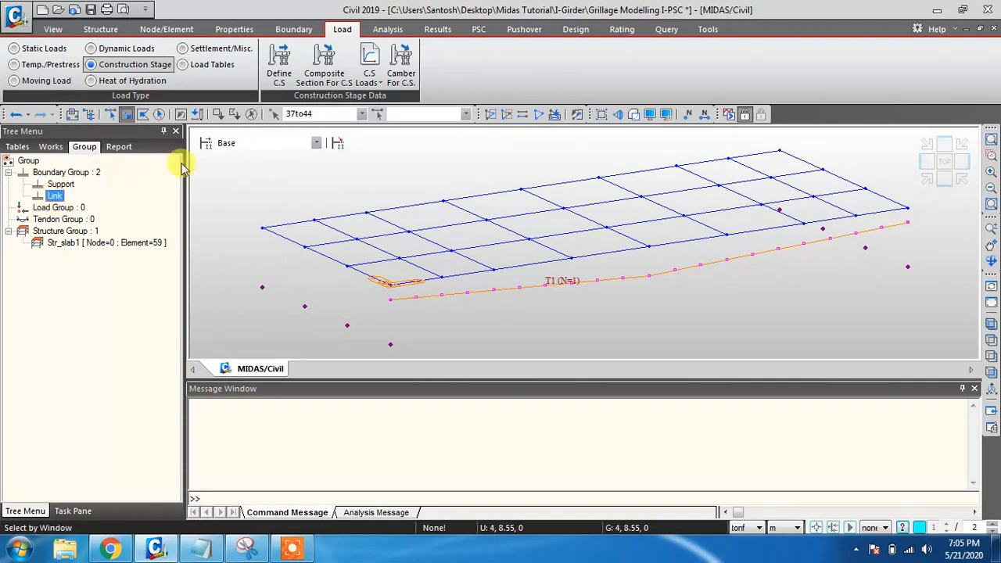
{"action": "left_click_drag", "start_coordinate": [248, 217], "coordinate": [353, 338]}
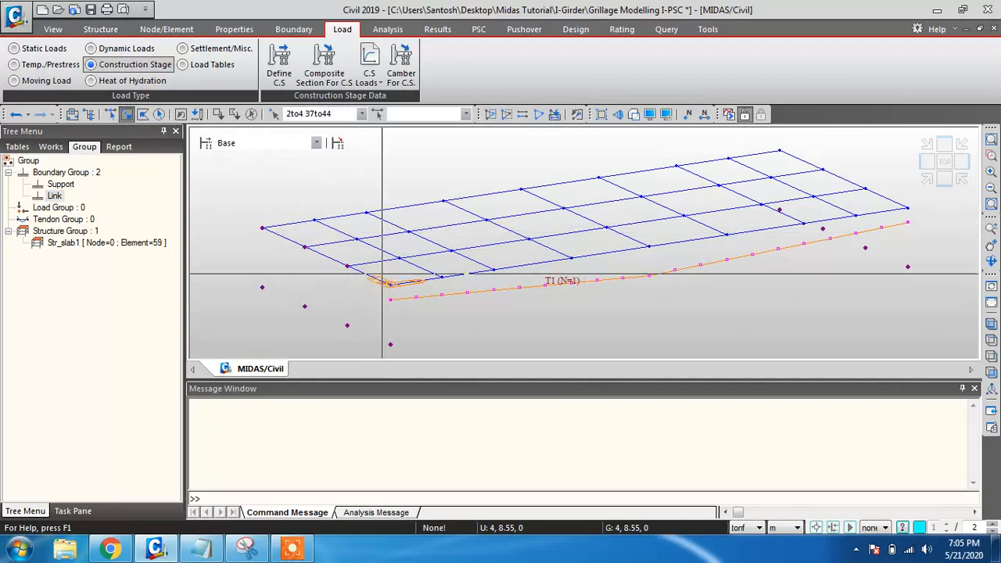
{"action": "left_click_drag", "start_coordinate": [381, 273], "coordinate": [394, 353]}
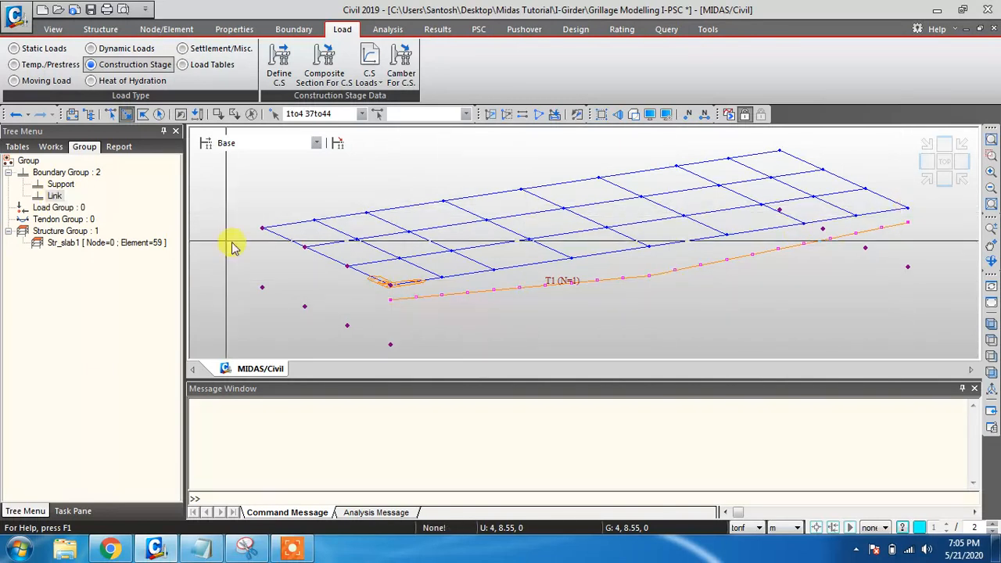
{"action": "left_click", "coordinate": [251, 115]}
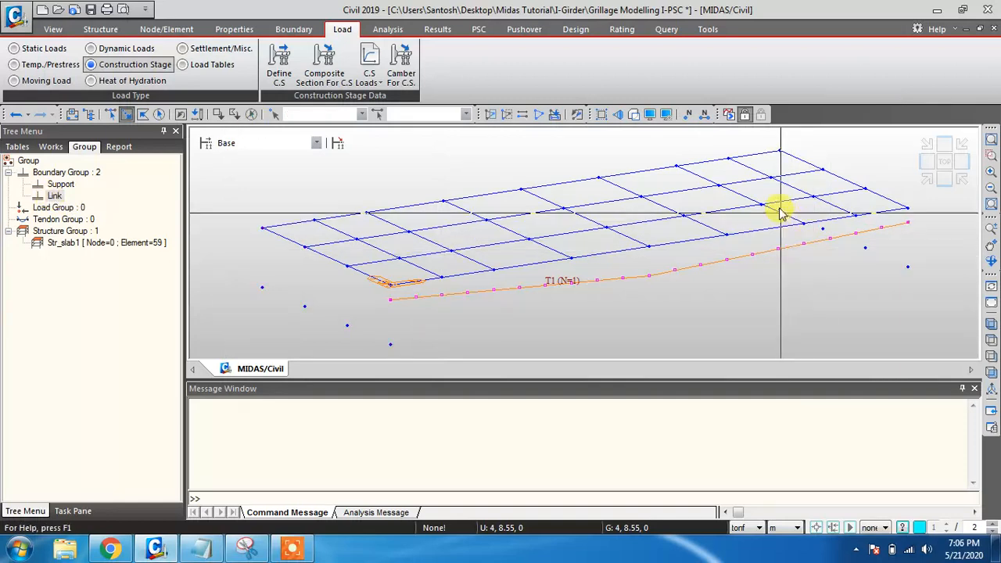
- Select the matching top and bottom nodes of the four girders at both ends of the bridge
{"action": "left_click_drag", "start_coordinate": [776, 146], "coordinate": [789, 217]}
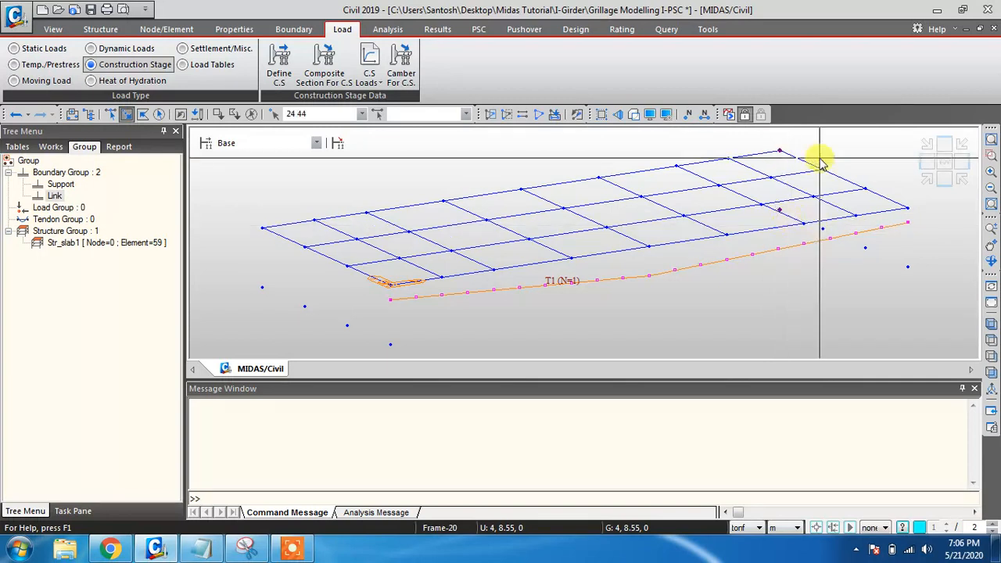
{"action": "left_click_drag", "start_coordinate": [818, 157], "coordinate": [834, 234]}
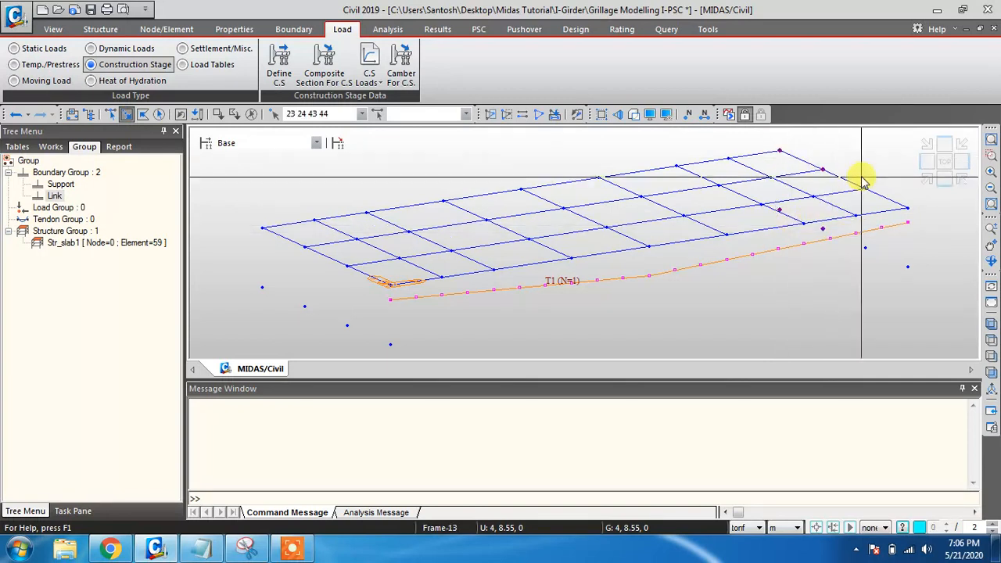
{"action": "left_click_drag", "start_coordinate": [862, 180], "coordinate": [877, 268]}
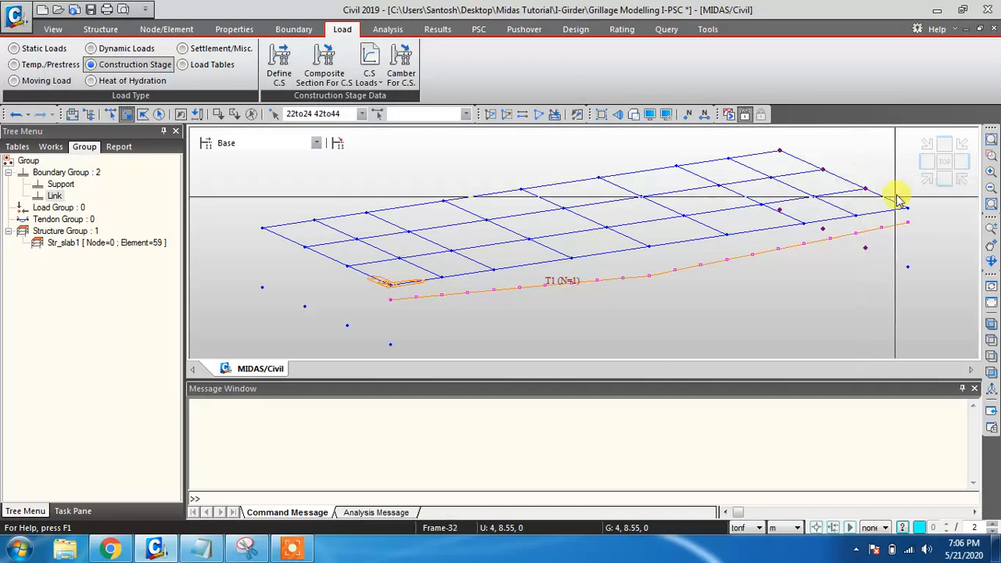
{"action": "left_click_drag", "start_coordinate": [254, 215], "coordinate": [275, 304]}
{"action": "left_click_drag", "start_coordinate": [301, 234], "coordinate": [316, 321]}
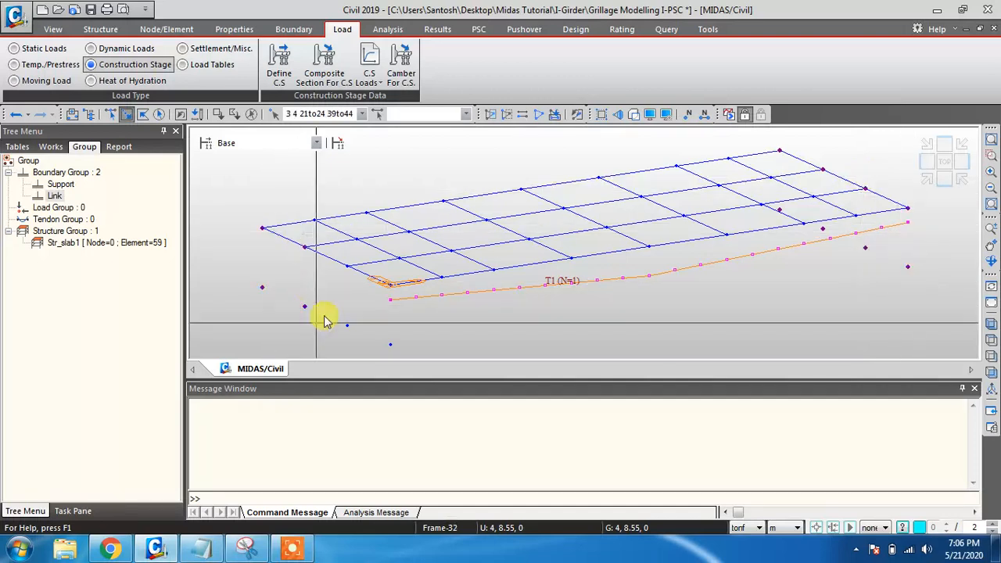
{"action": "left_click_drag", "start_coordinate": [341, 256], "coordinate": [359, 335]}
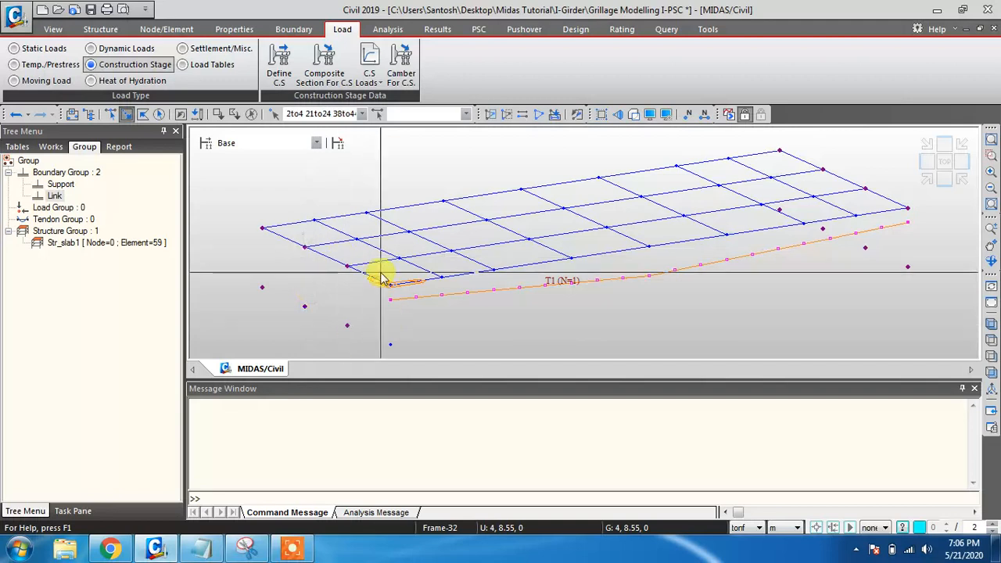
{"action": "left_click_drag", "start_coordinate": [380, 273], "coordinate": [404, 354]}
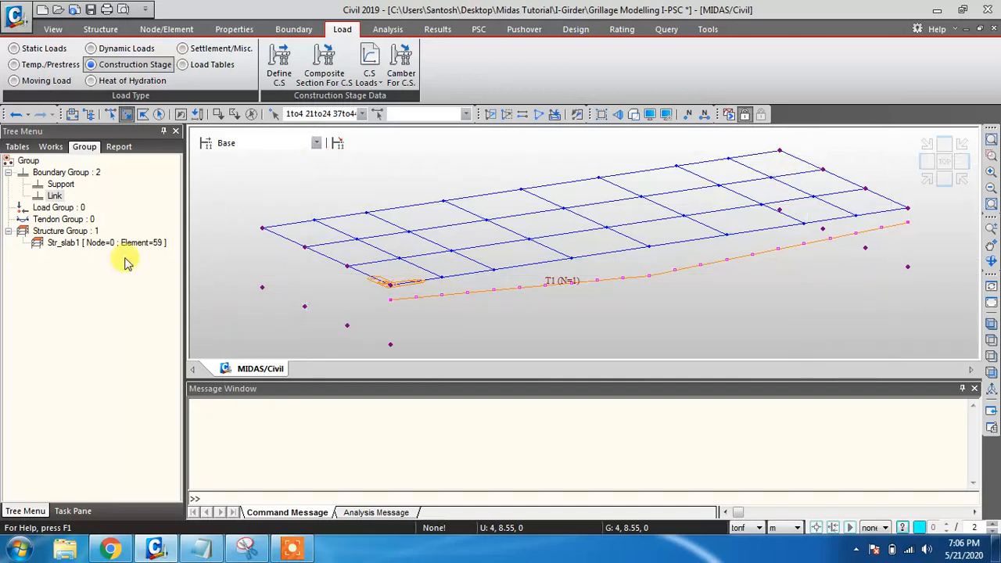
- Assign the selected end nodes to the Link boundary group, with only the Elastic Link boundary type included
{"action": "left_click_drag", "start_coordinate": [53, 196], "coordinate": [206, 198]}
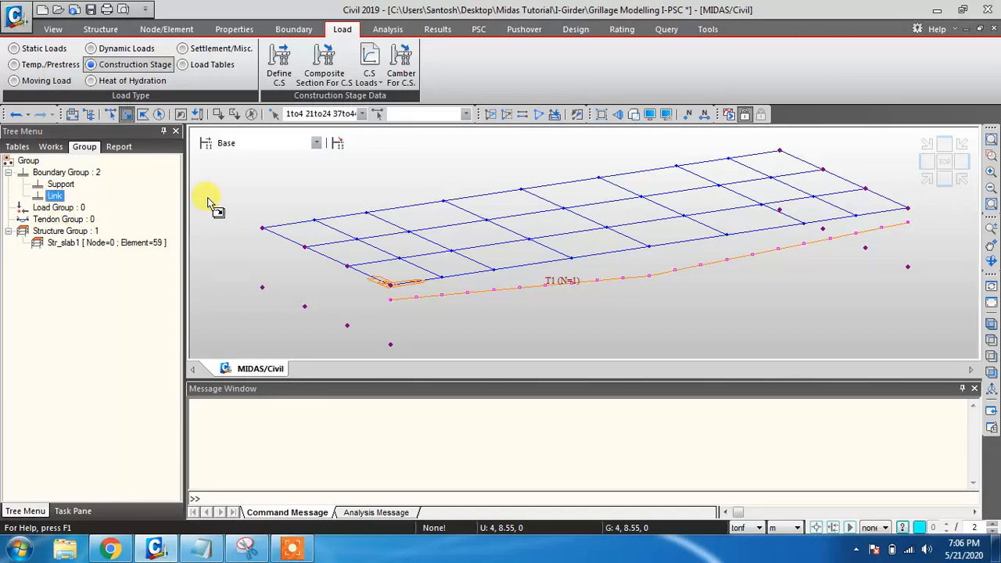
{"action": "left_click_drag", "start_coordinate": [207, 197], "coordinate": [208, 197]}
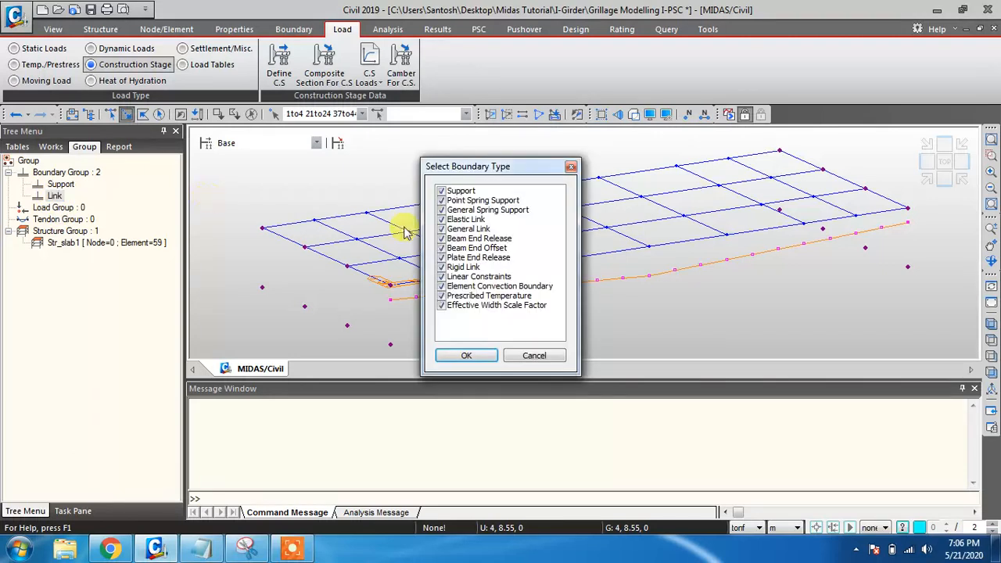
{"action": "left_click", "coordinate": [441, 191]}
{"action": "left_click", "coordinate": [441, 200]}
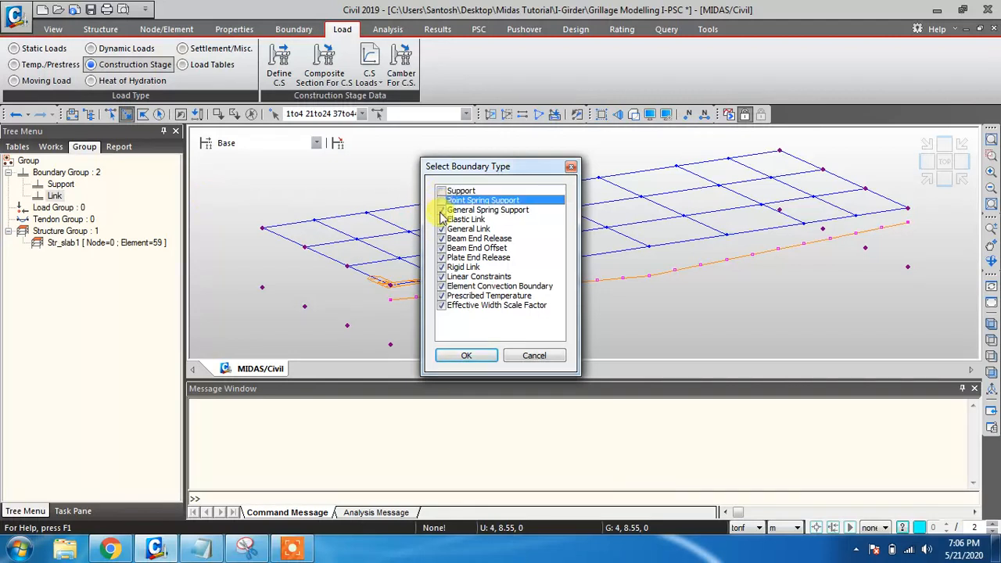
{"action": "left_click", "coordinate": [441, 210]}
{"action": "left_click", "coordinate": [441, 228]}
{"action": "left_click", "coordinate": [441, 237]}
{"action": "left_click", "coordinate": [441, 258]}
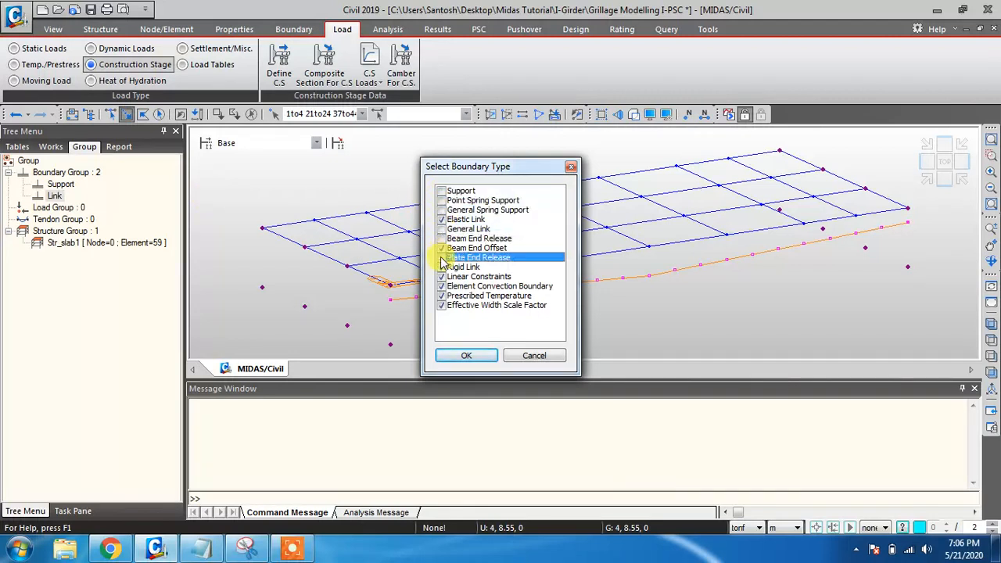
{"action": "left_click", "coordinate": [441, 247]}
{"action": "left_click", "coordinate": [441, 267]}
{"action": "left_click", "coordinate": [441, 287]}
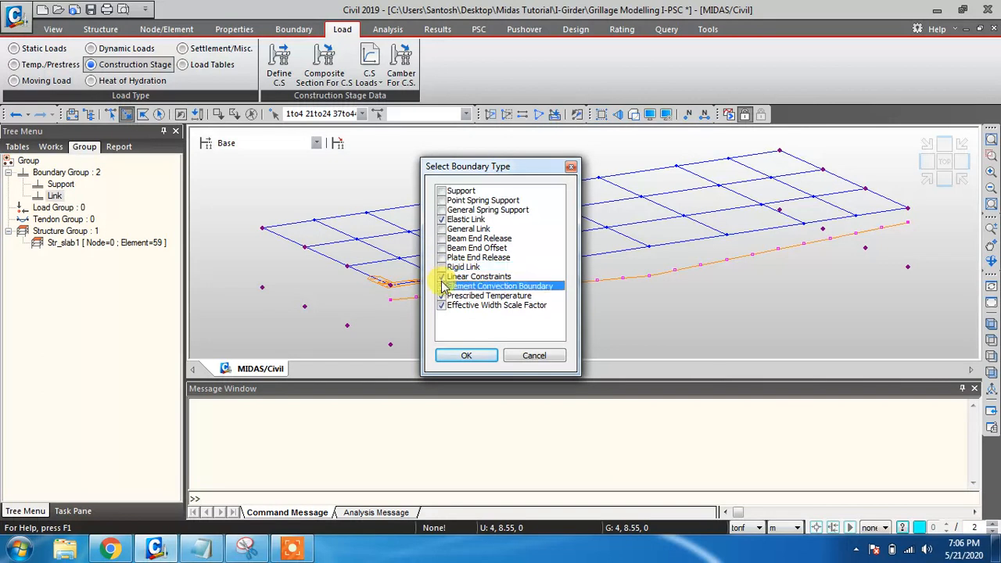
{"action": "left_click", "coordinate": [441, 276]}
{"action": "left_click", "coordinate": [442, 296]}
{"action": "left_click", "coordinate": [441, 305]}
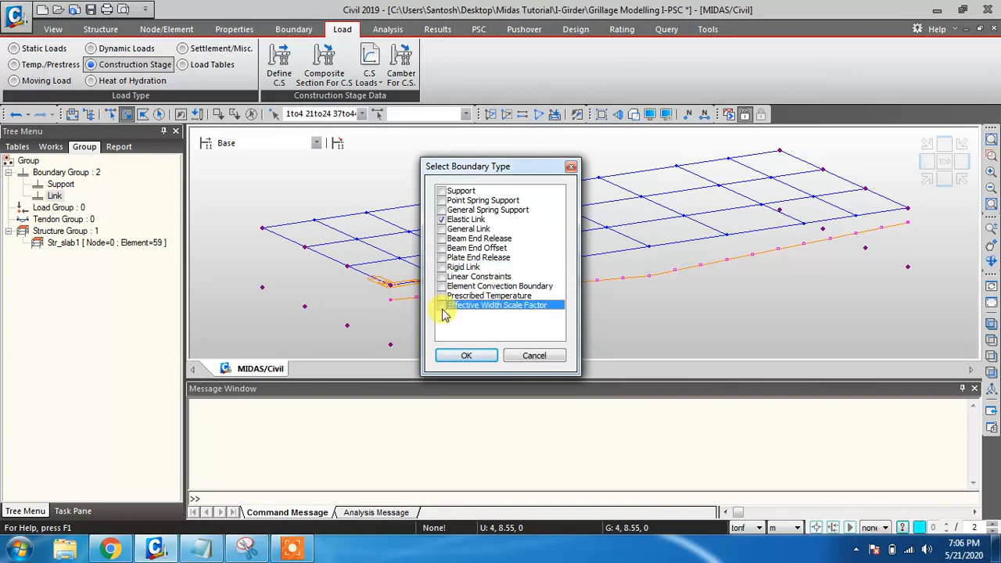
{"action": "left_click", "coordinate": [462, 356]}
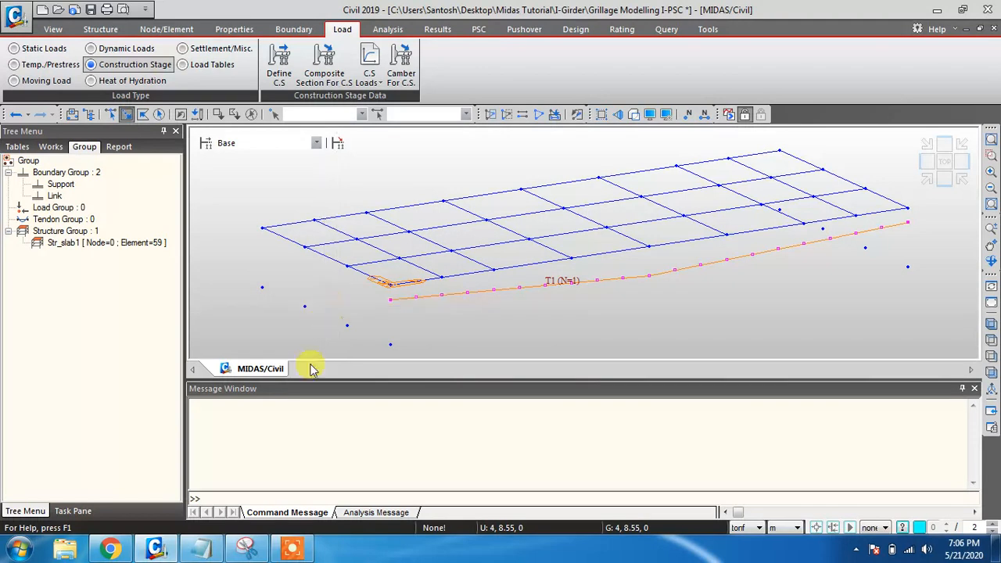
- Select the nodes of the Link boundary group to check the assignment, and show the model with hidden surfaces
{"action": "double_click", "coordinate": [59, 196]}
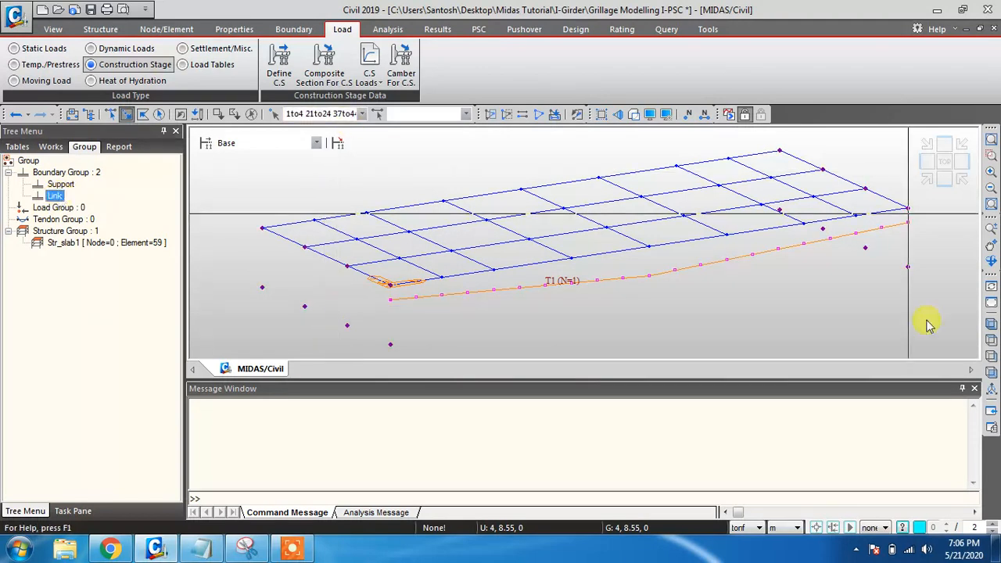
{"action": "left_click", "coordinate": [634, 115]}
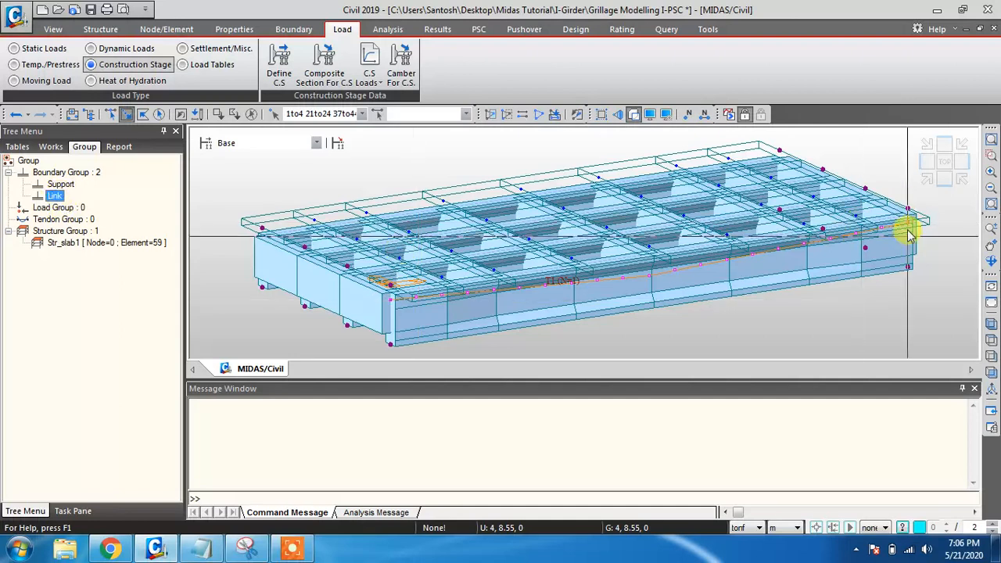
- Start defining load groups and add one named Self Weight
{"action": "left_click", "coordinate": [60, 208]}
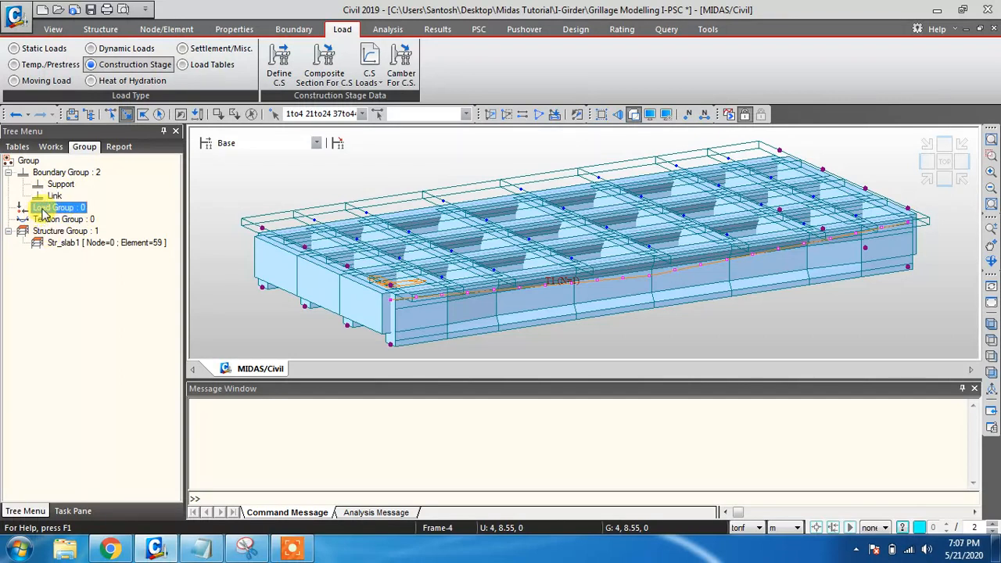
{"action": "right_click", "coordinate": [42, 208]}
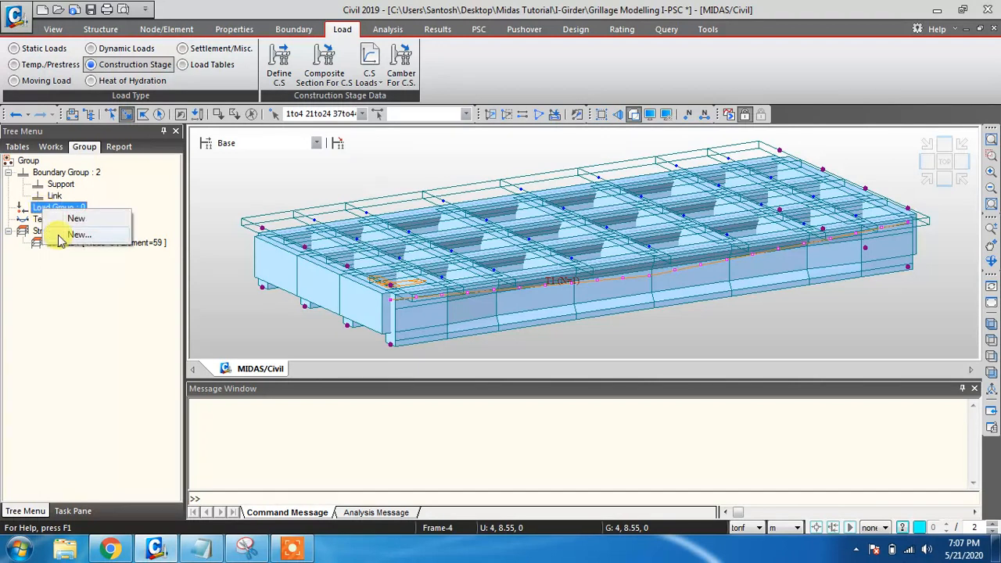
{"action": "left_click", "coordinate": [69, 233]}
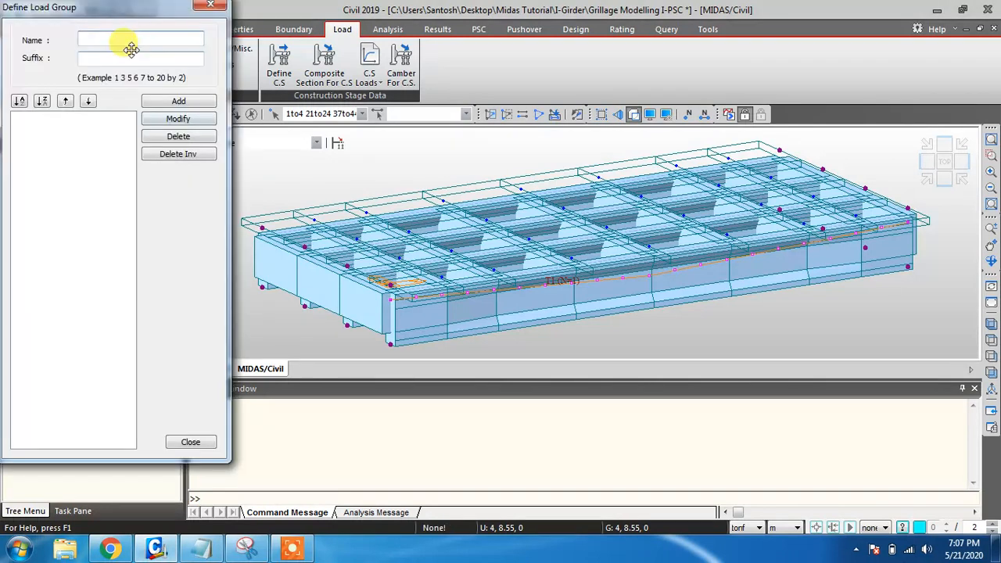
{"action": "type", "text": "Sel"}
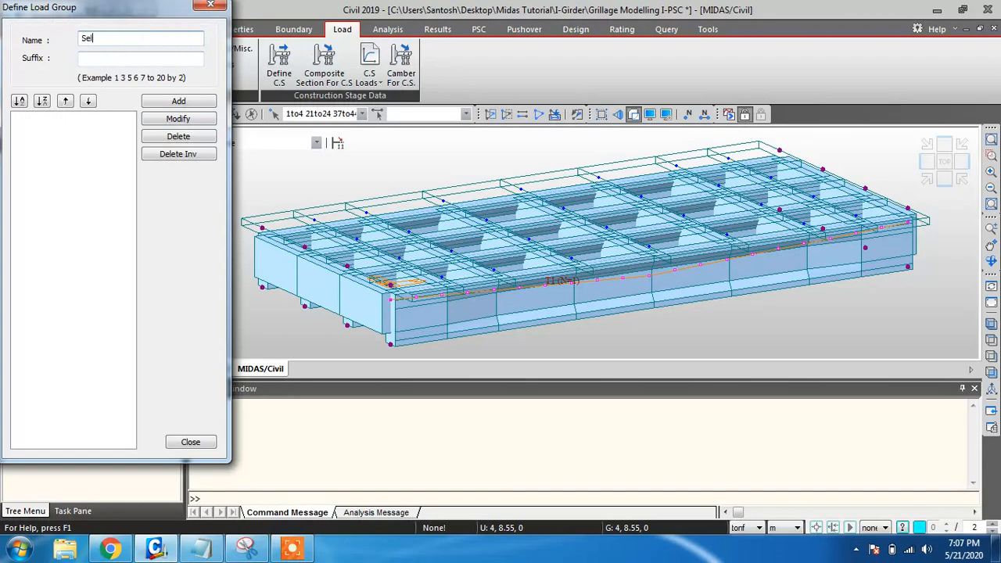
{"action": "type", "text": "f We"}
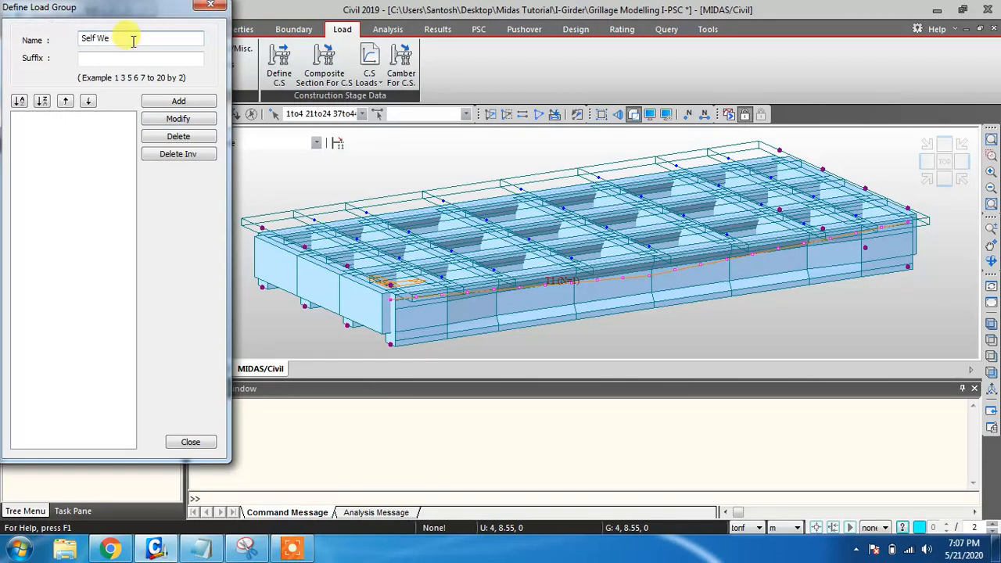
{"action": "type", "text": "ight"}
{"action": "left_click", "coordinate": [178, 101]}
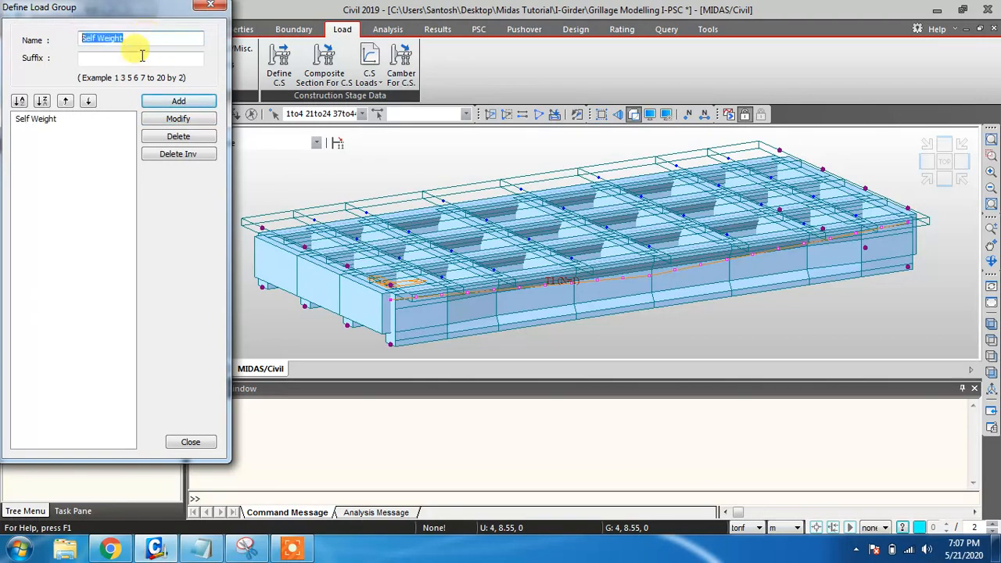
- Add a load group named Crash Barrier
{"action": "type", "text": "S"}
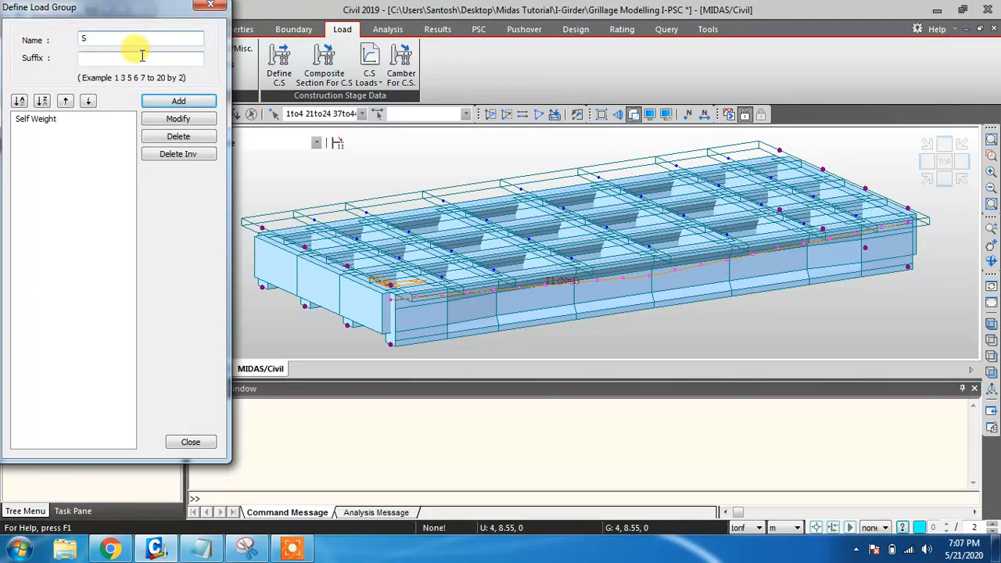
{"action": "type", "text": "Cra"}
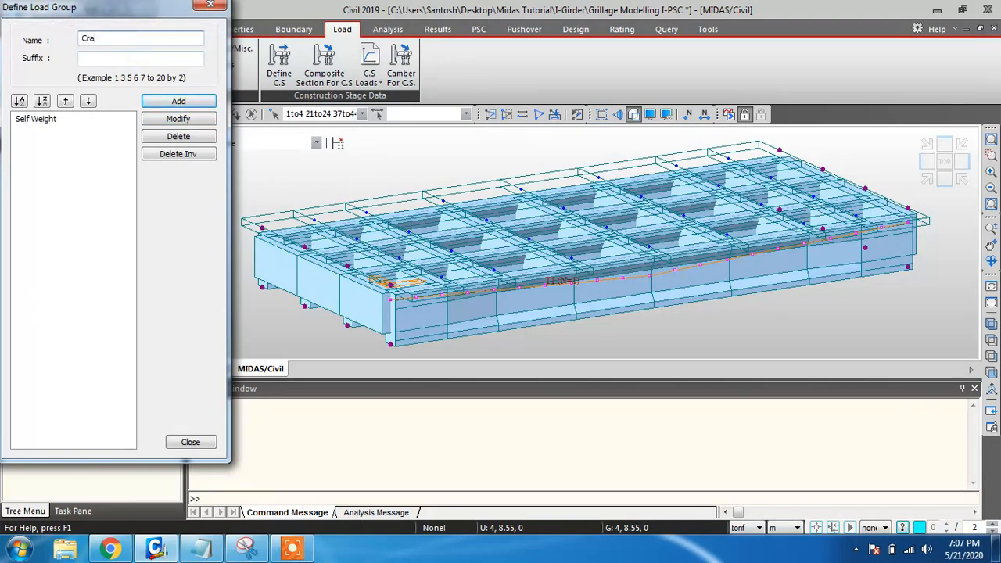
{"action": "type", "text": "hssh Barrier"}
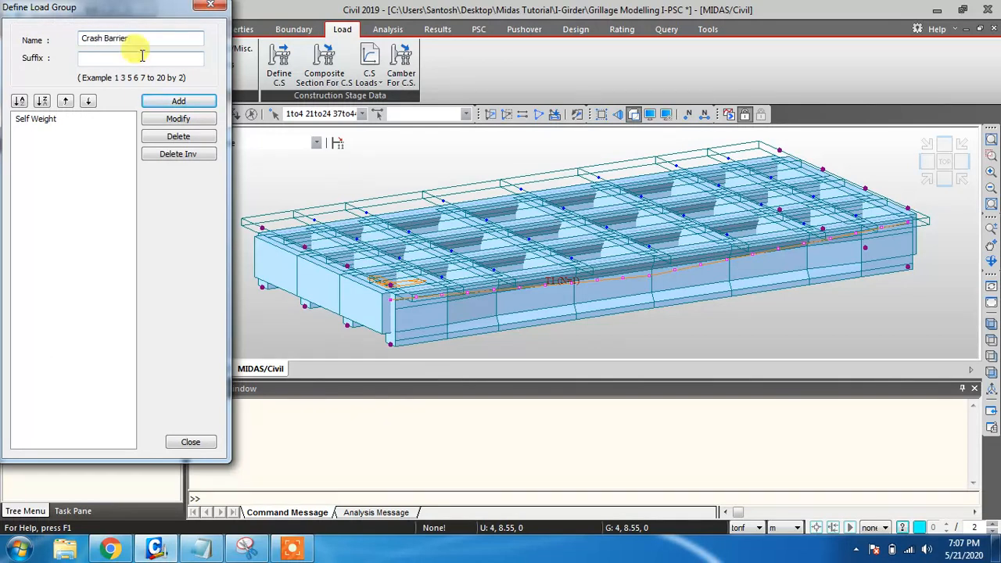
{"action": "left_click", "coordinate": [173, 107]}
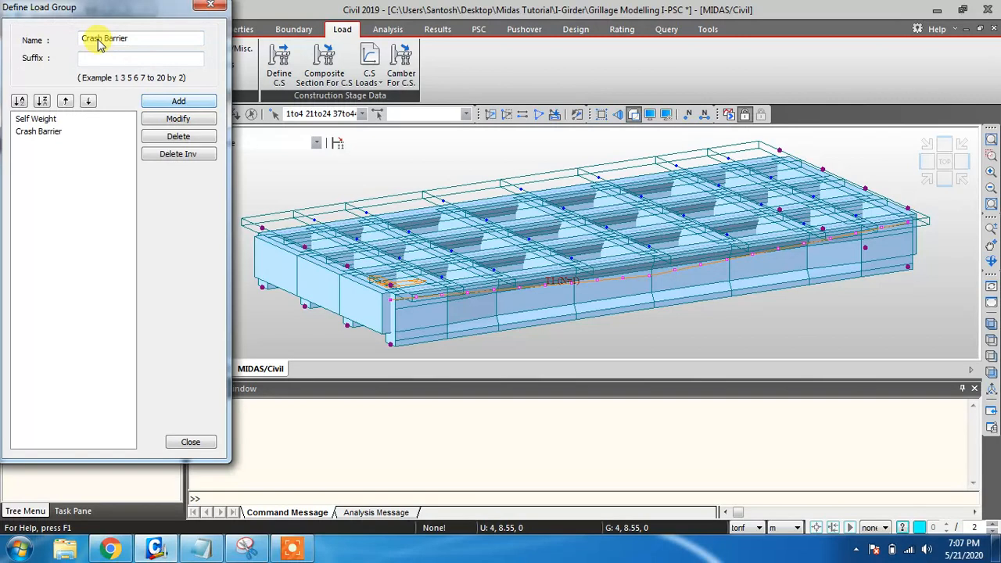
- Add a load group named Wearing Coarse
{"action": "left_click_drag", "start_coordinate": [143, 33], "coordinate": [33, 28]}
{"action": "type", "text": "We"}
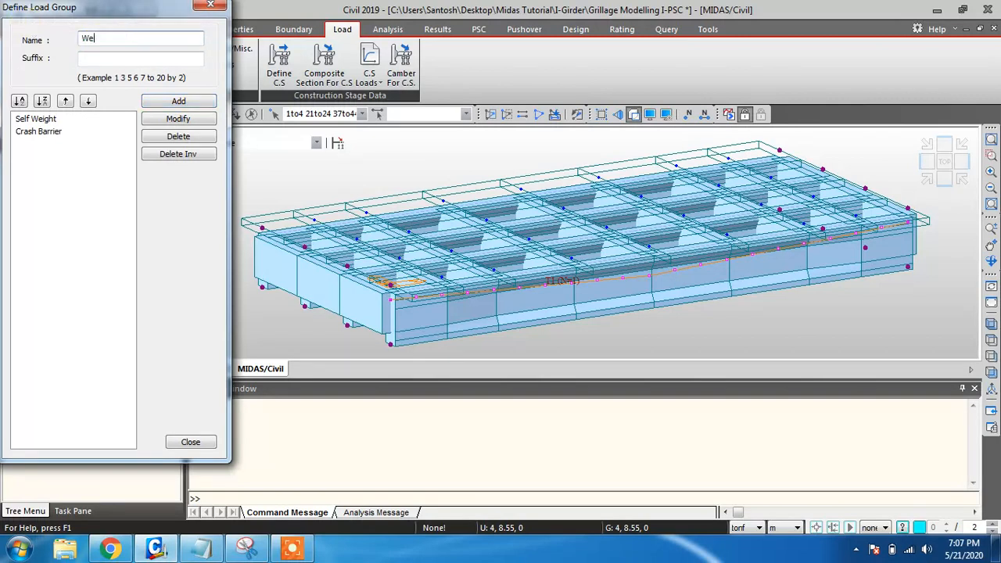
{"action": "type", "text": "aring Coarse"}
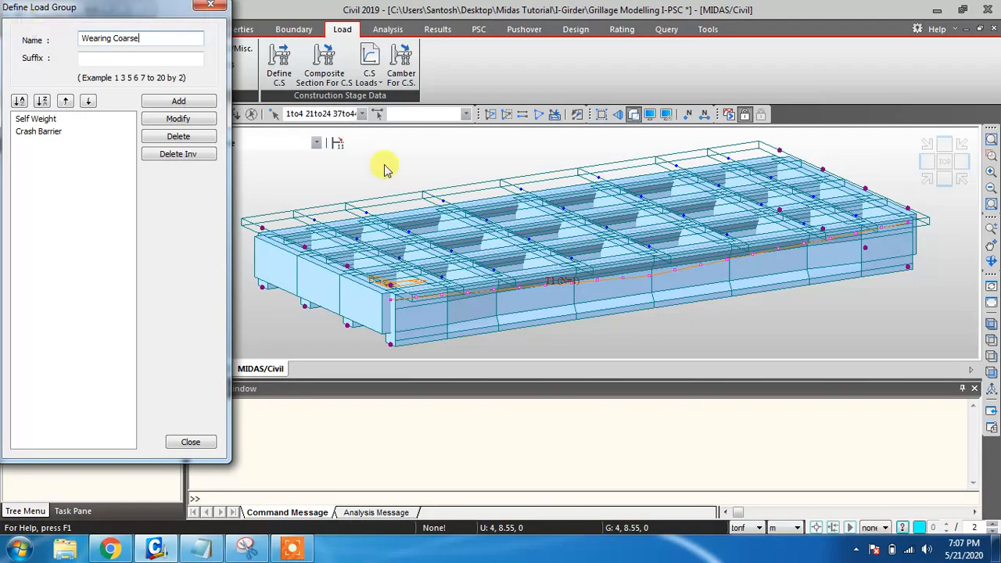
{"action": "left_click", "coordinate": [197, 101]}
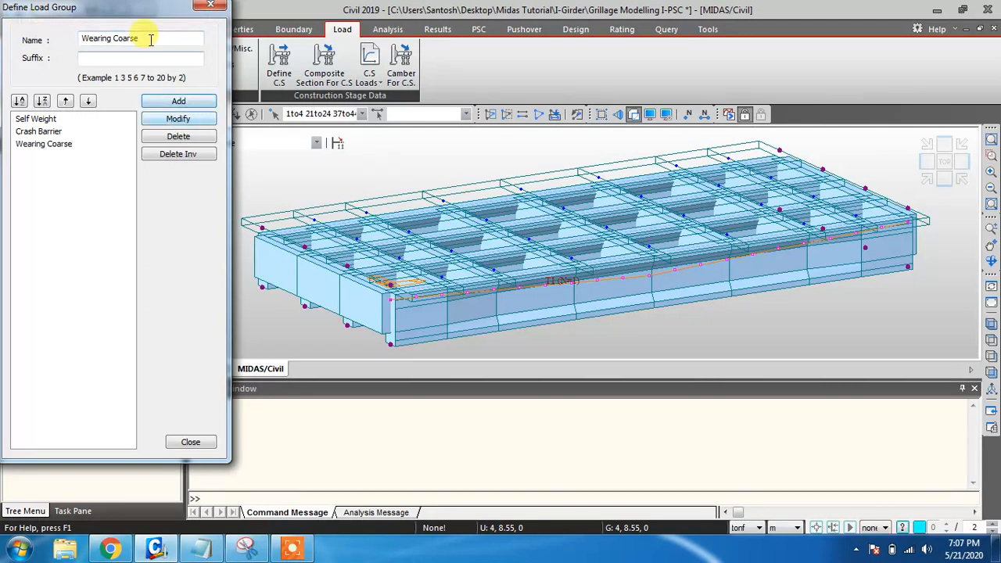
- Add a load group named PS and finish defining load groups
{"action": "left_click_drag", "start_coordinate": [151, 39], "coordinate": [75, 36]}
{"action": "type", "text": "PS"}
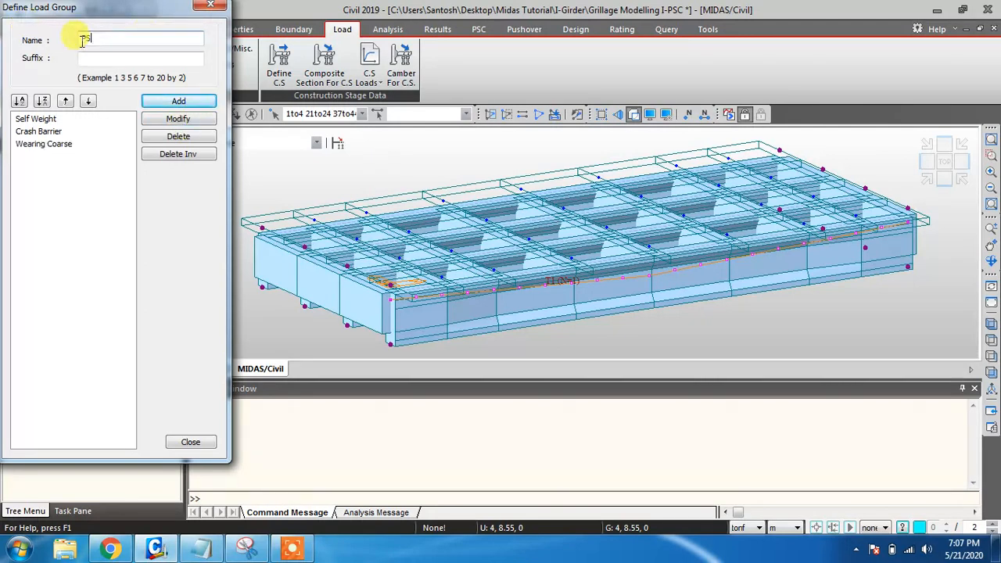
{"action": "left_click", "coordinate": [153, 102]}
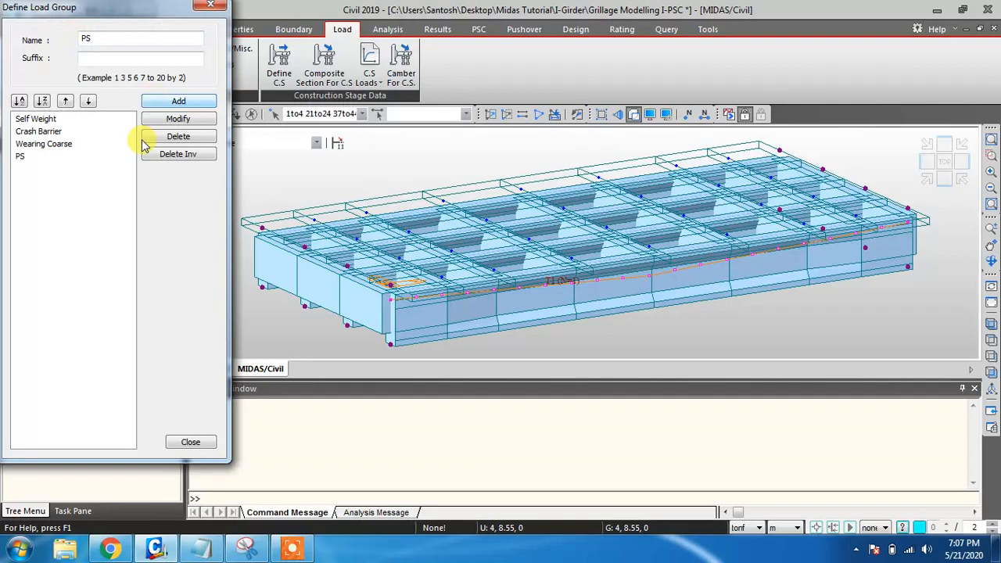
{"action": "left_click", "coordinate": [195, 442]}
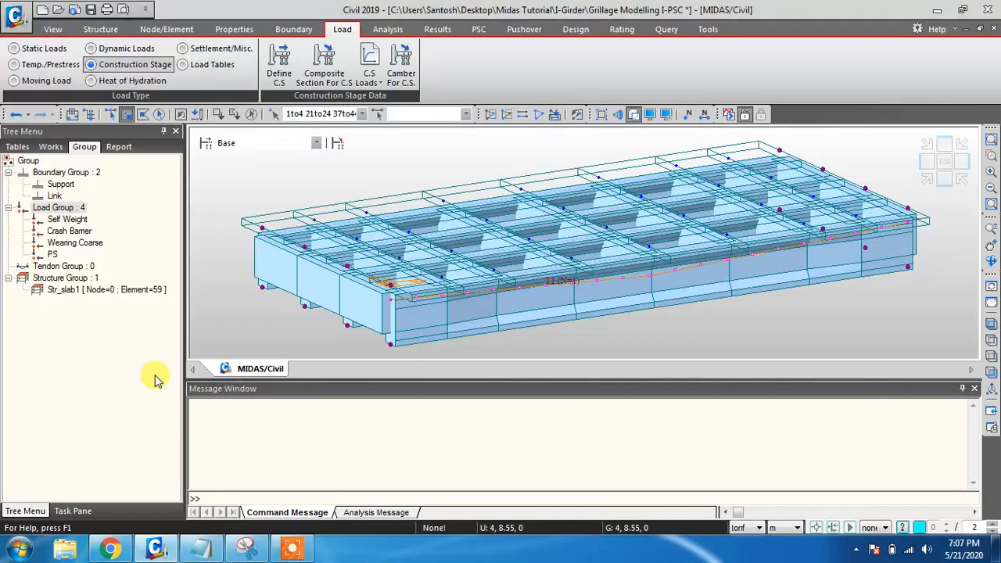
- Show the model's Works tree and look over the actions available for the beam elements
{"action": "left_click", "coordinate": [62, 220]}
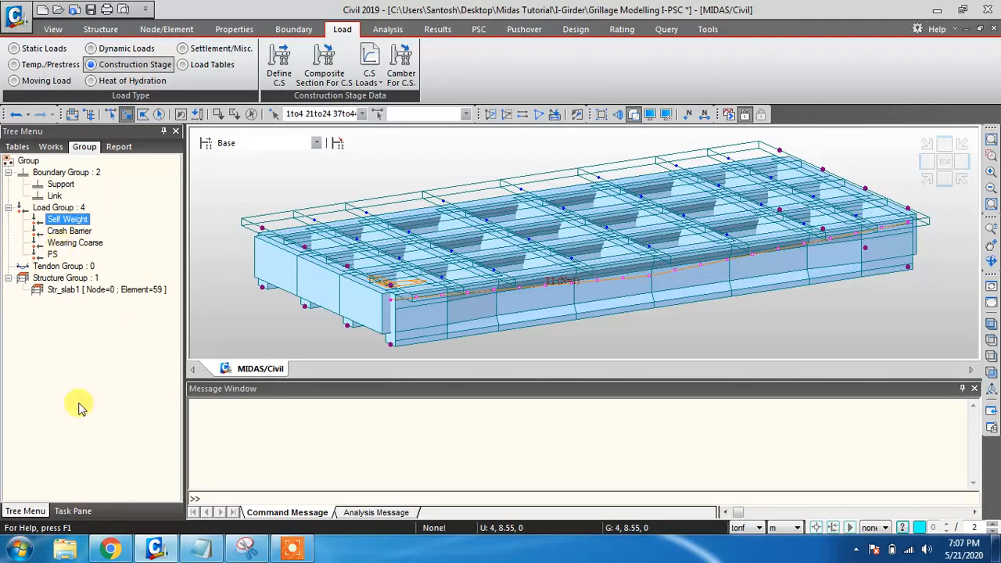
{"action": "left_click", "coordinate": [51, 147]}
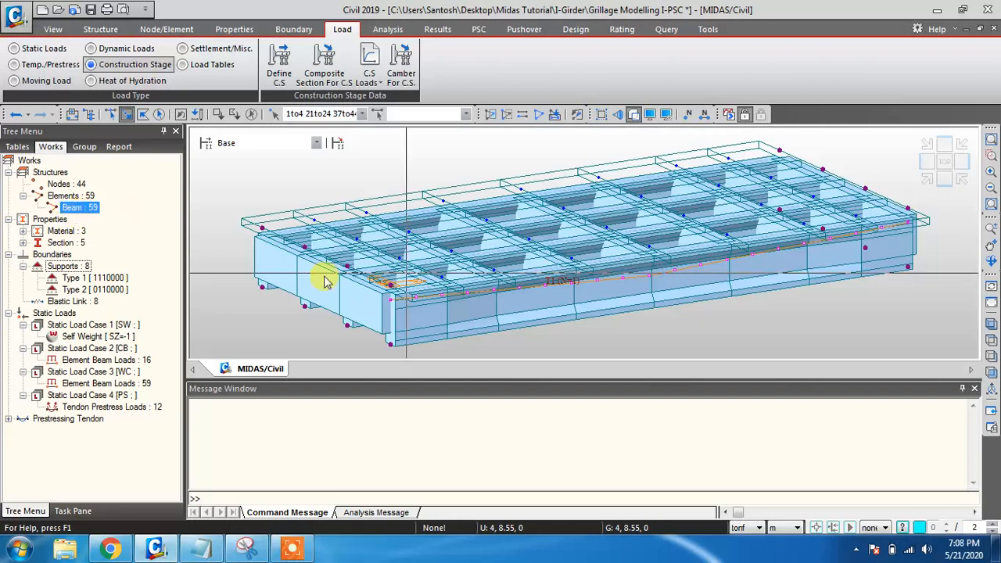
{"action": "left_click", "coordinate": [72, 209]}
{"action": "right_click", "coordinate": [72, 209]}
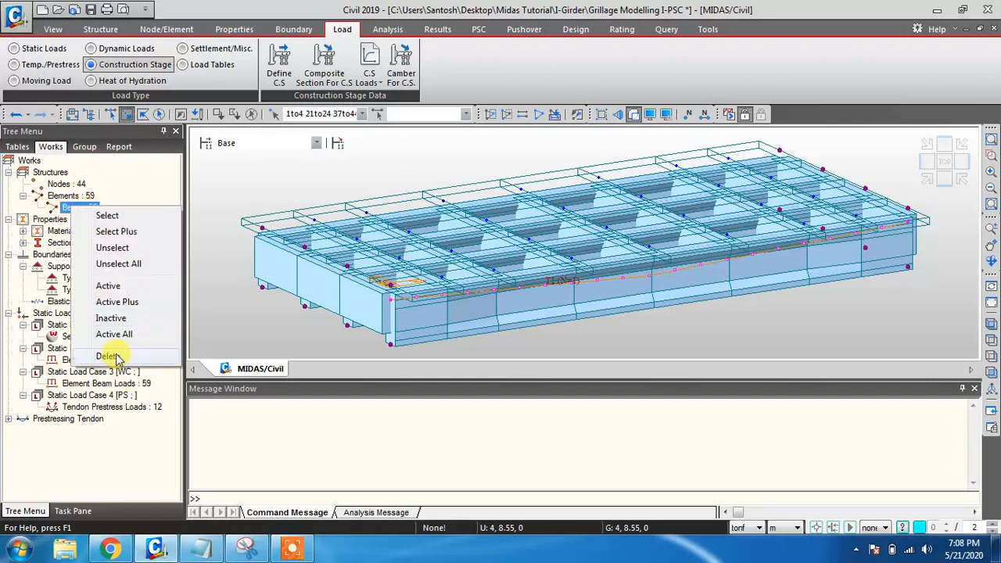
{"action": "left_click", "coordinate": [81, 213]}
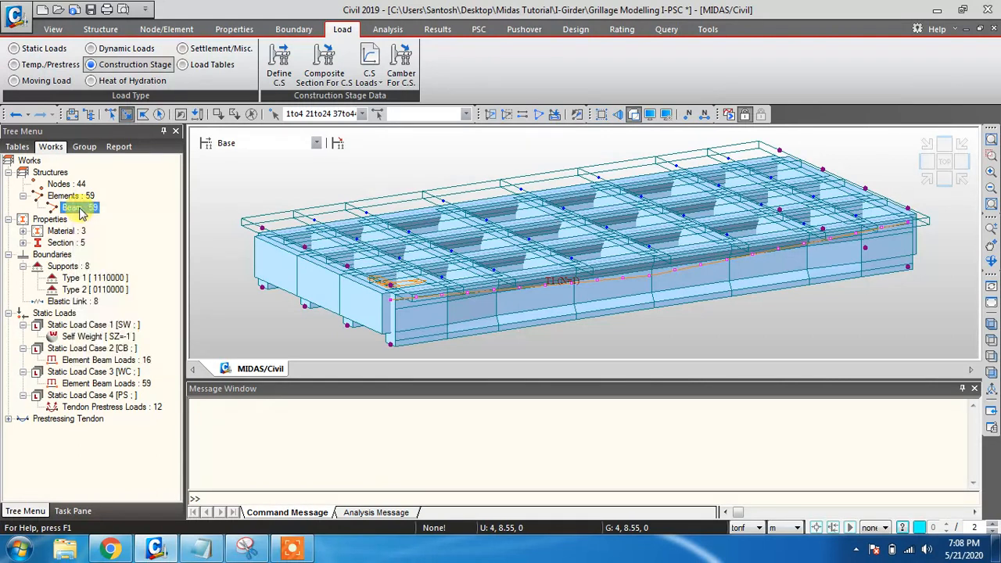
- Select all the beam elements from the Works tree and clear the selection again
{"action": "right_click", "coordinate": [81, 212]}
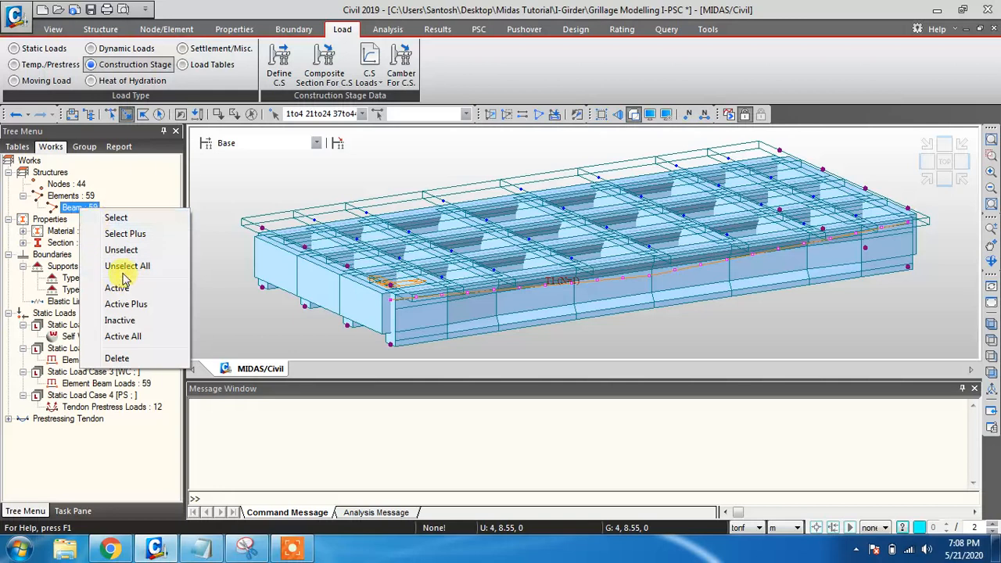
{"action": "left_click", "coordinate": [115, 217]}
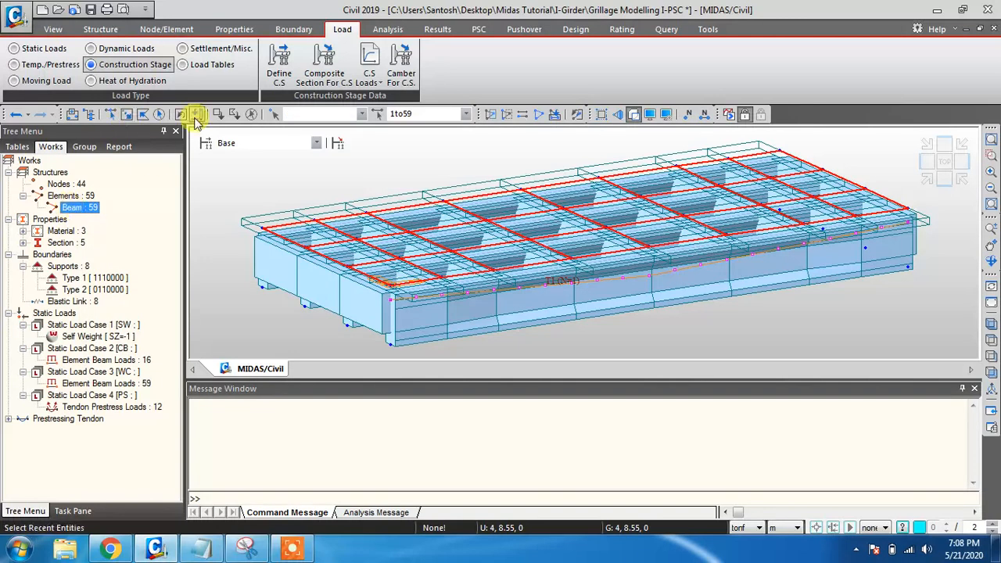
{"action": "left_click", "coordinate": [252, 115]}
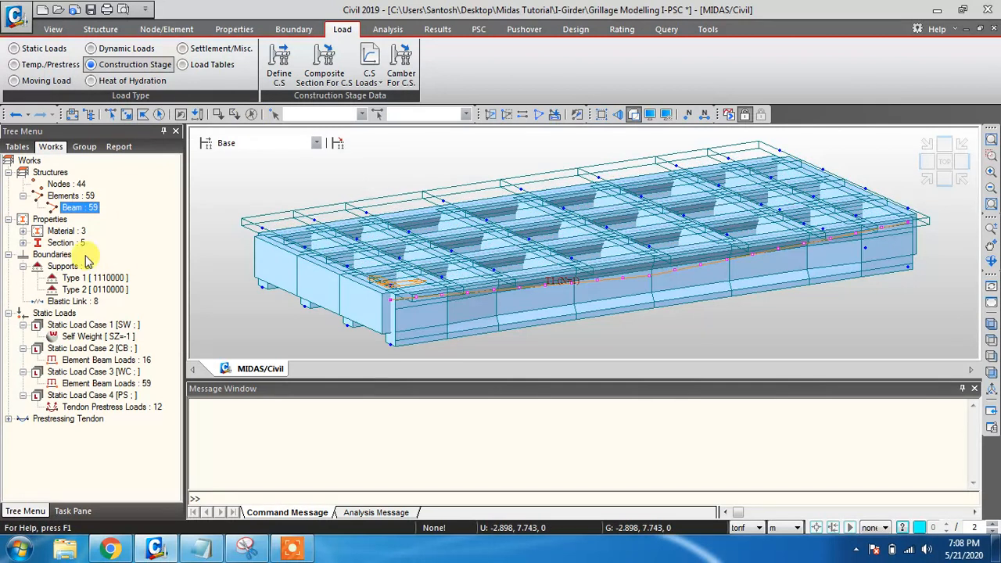
- Open the properties of the self weight load under static load case SW and look over its load group choices
{"action": "left_click", "coordinate": [89, 337]}
{"action": "right_click", "coordinate": [89, 338]}
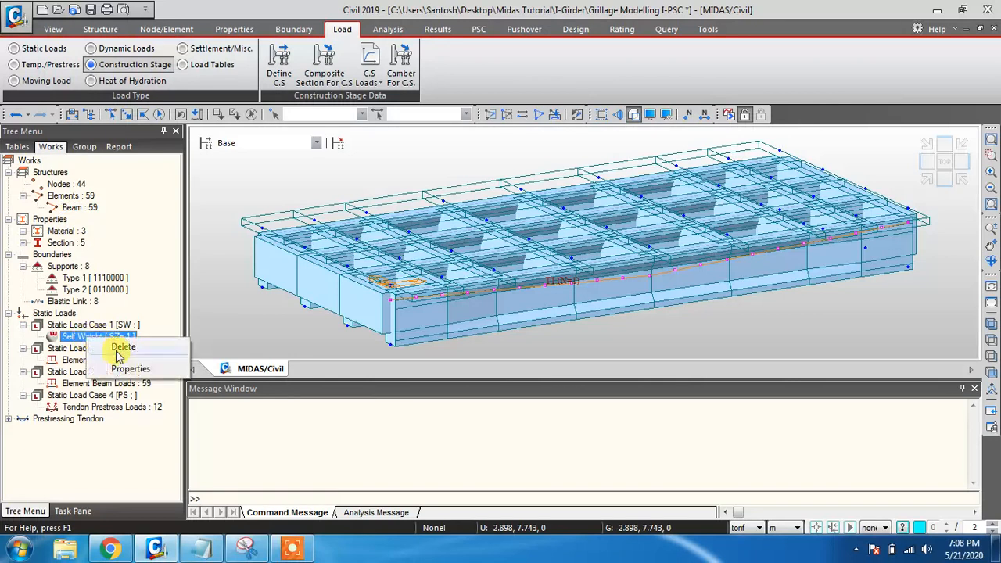
{"action": "left_click", "coordinate": [123, 368]}
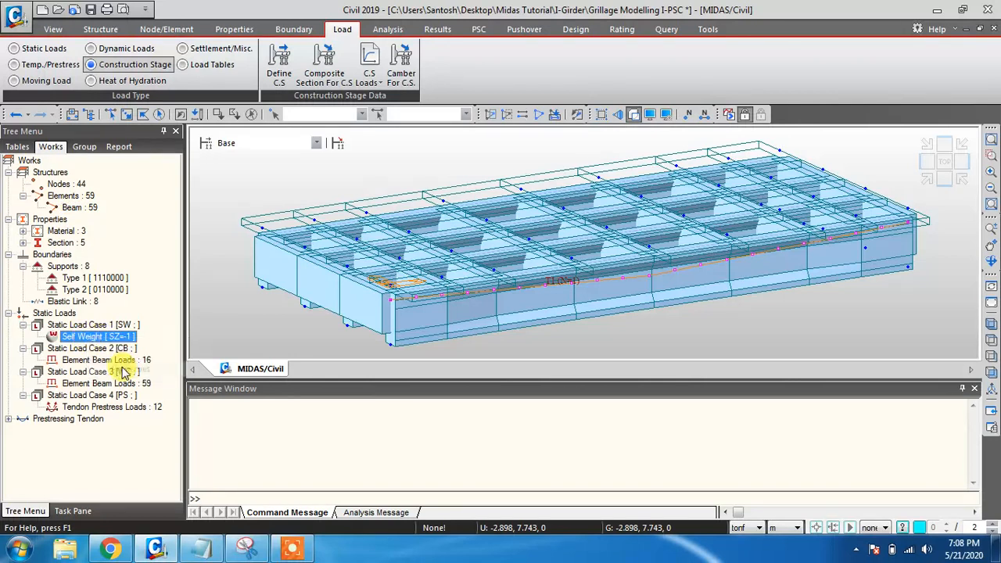
{"action": "double_click", "coordinate": [91, 338]}
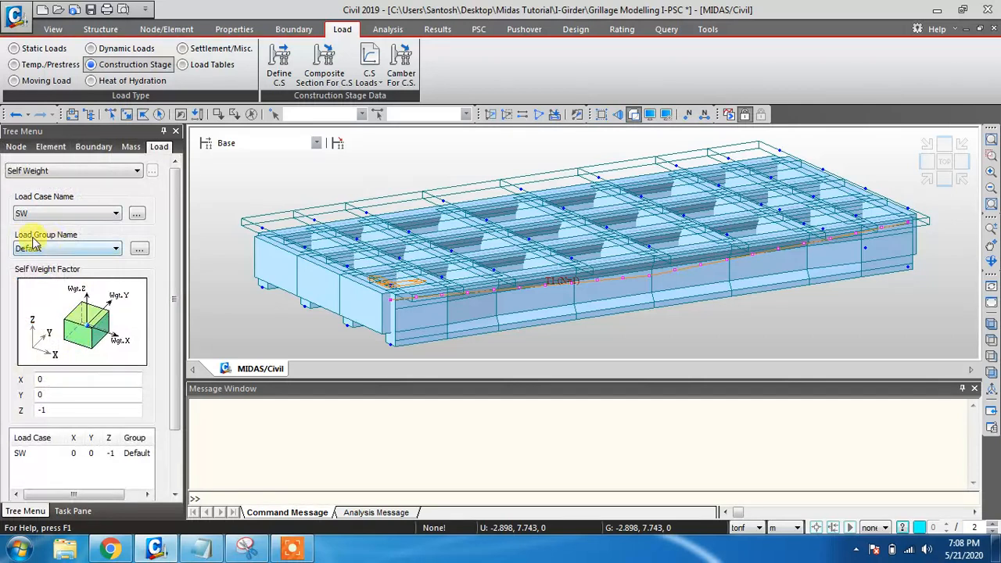
{"action": "left_click", "coordinate": [71, 249]}
{"action": "left_click", "coordinate": [88, 259]}
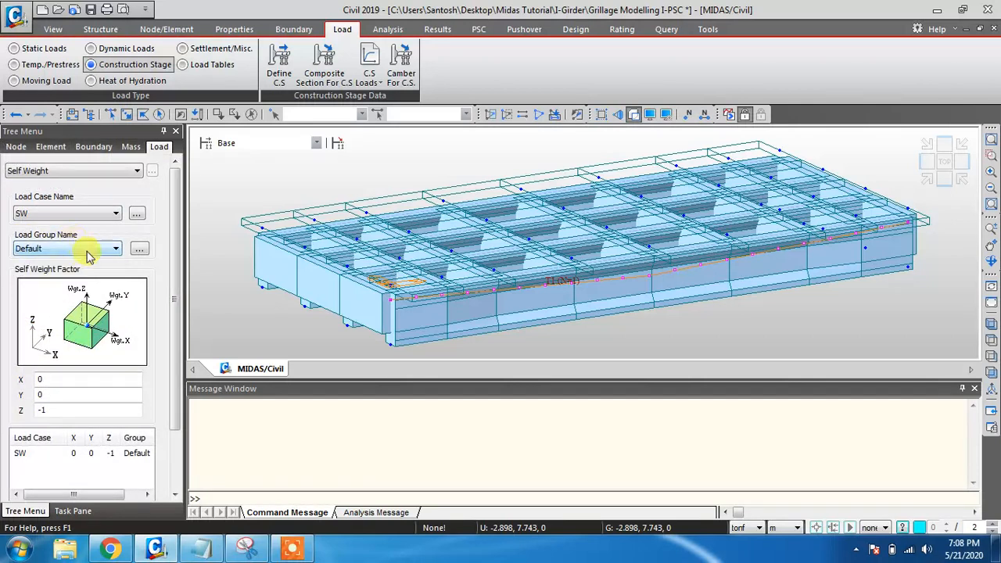
- Examine the element, boundary and load groups offered when composing a new construction stage, and leave without creating one
{"action": "left_click", "coordinate": [202, 146]}
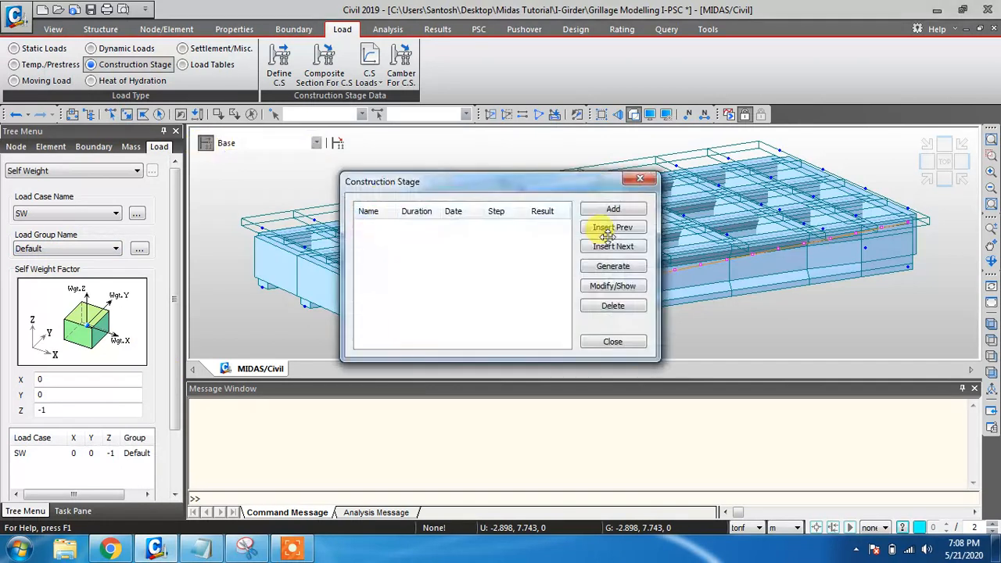
{"action": "left_click", "coordinate": [617, 213]}
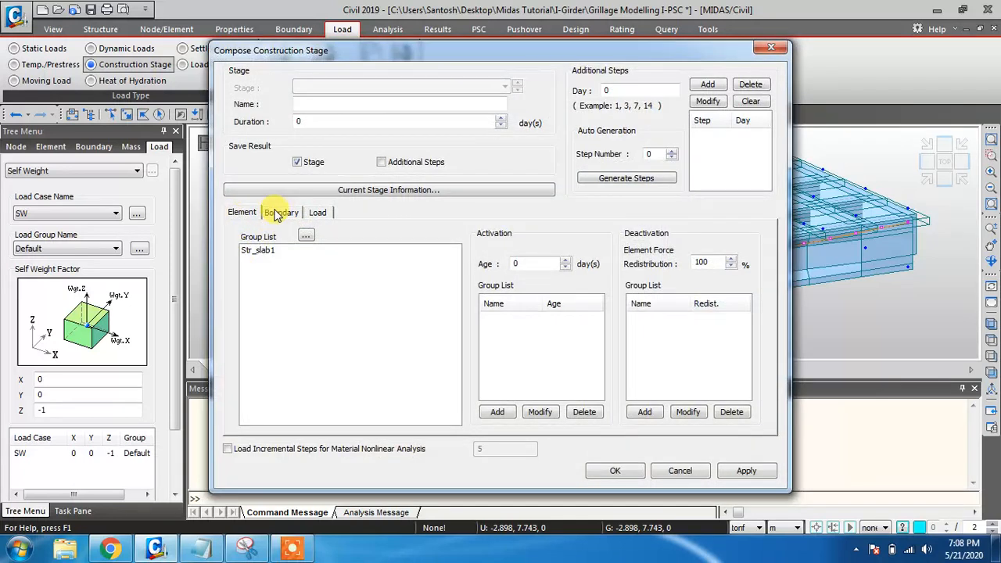
{"action": "left_click", "coordinate": [277, 213]}
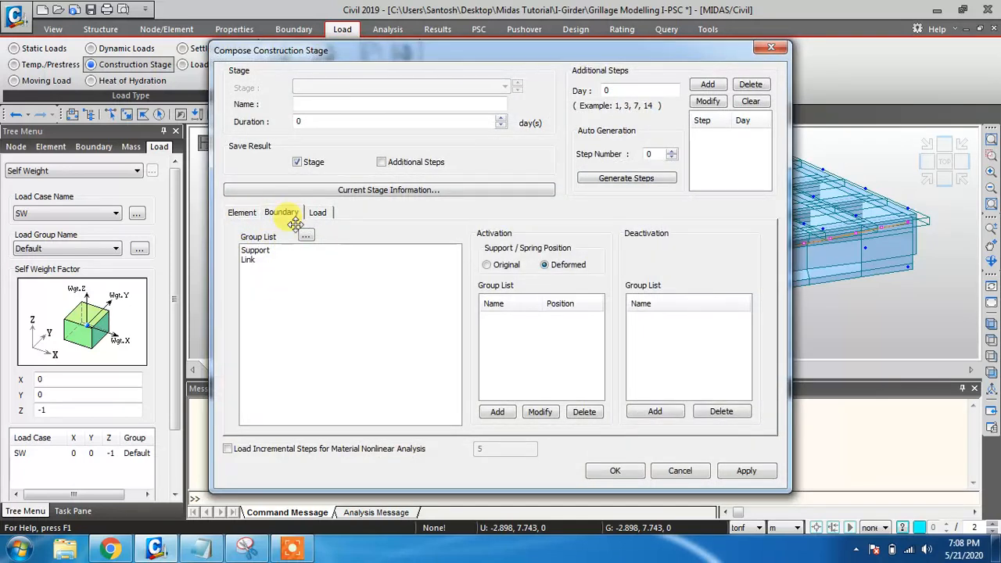
{"action": "left_click", "coordinate": [316, 212]}
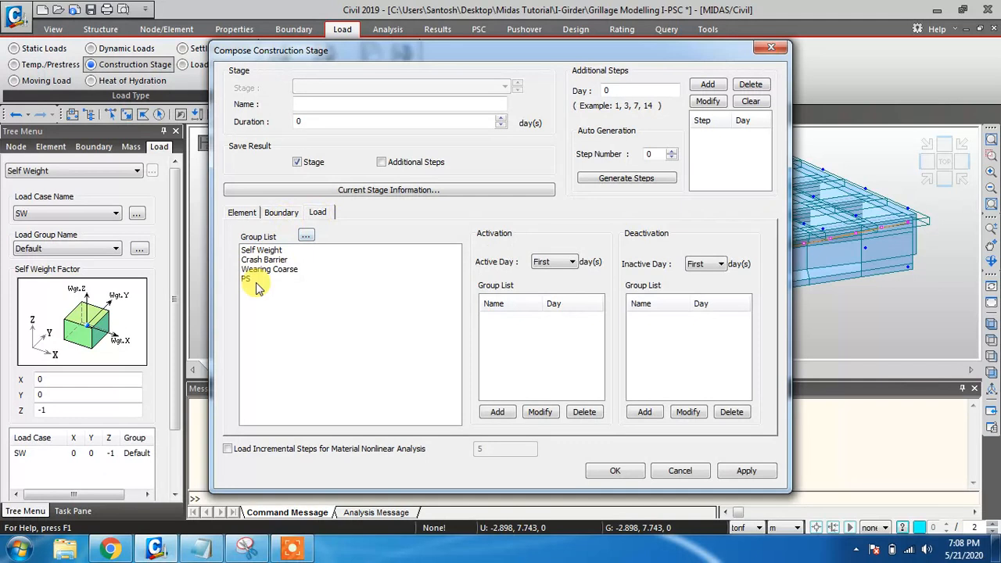
{"action": "left_click_drag", "start_coordinate": [255, 282], "coordinate": [255, 250]}
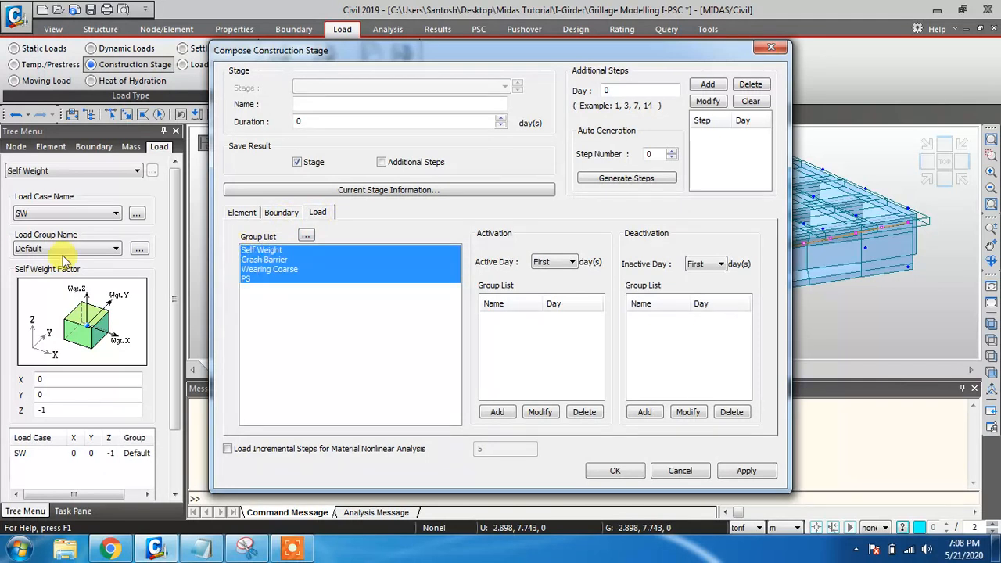
{"action": "left_click", "coordinate": [660, 475]}
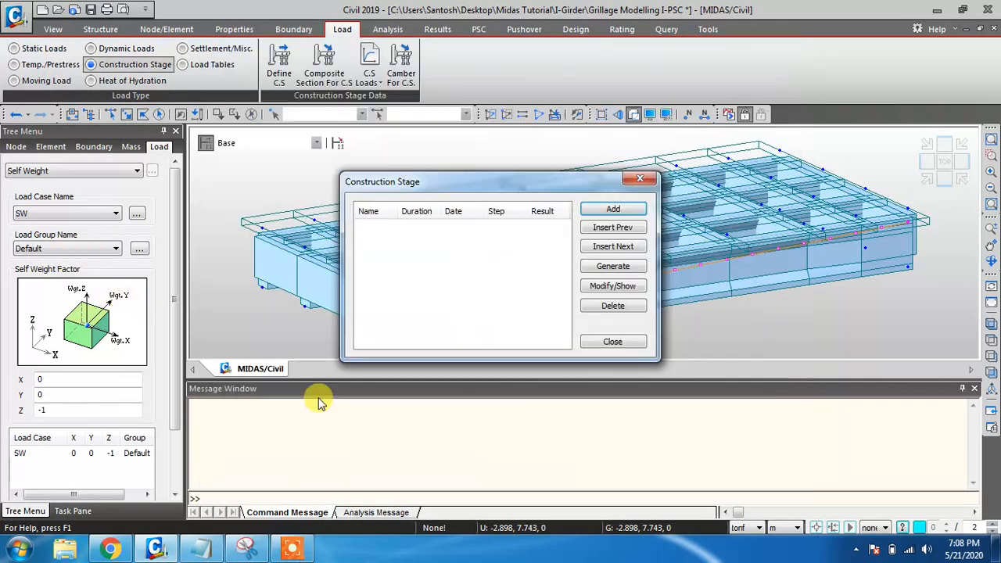
{"action": "left_click", "coordinate": [613, 343]}
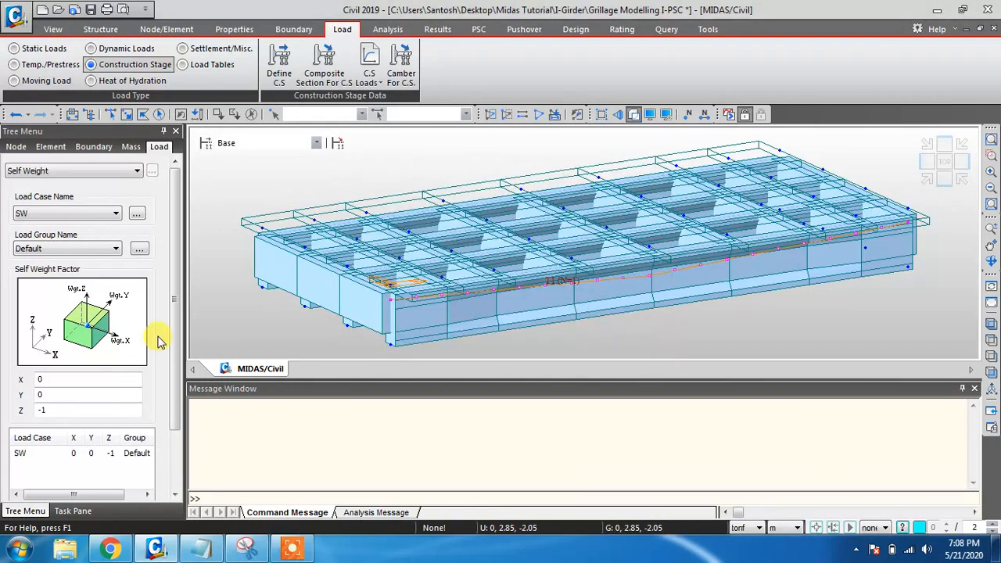
- Choose load case SW and load group Self Weight for the self weight load
{"action": "left_click", "coordinate": [47, 214]}
{"action": "left_click", "coordinate": [47, 222]}
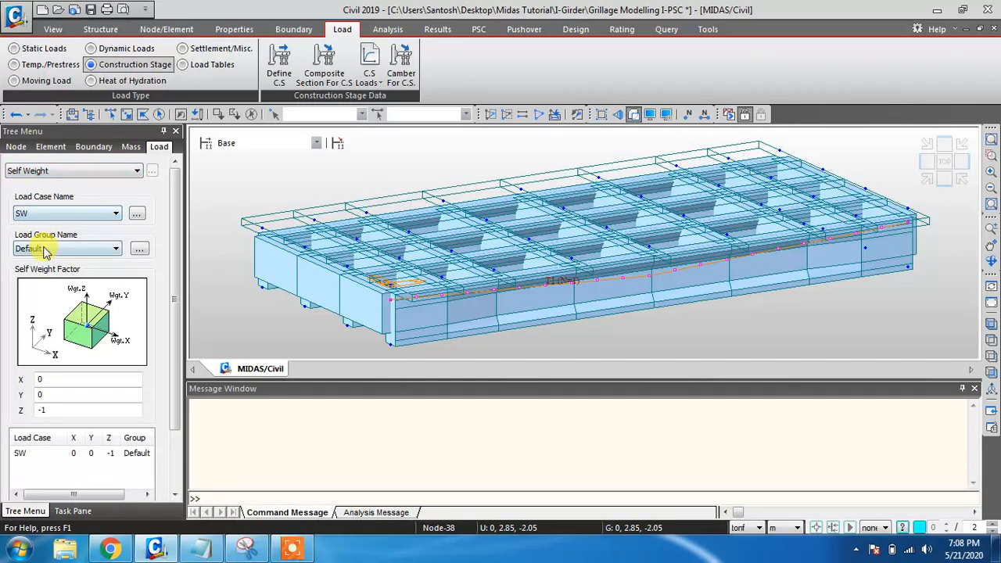
{"action": "left_click", "coordinate": [44, 248]}
{"action": "left_click", "coordinate": [58, 170]}
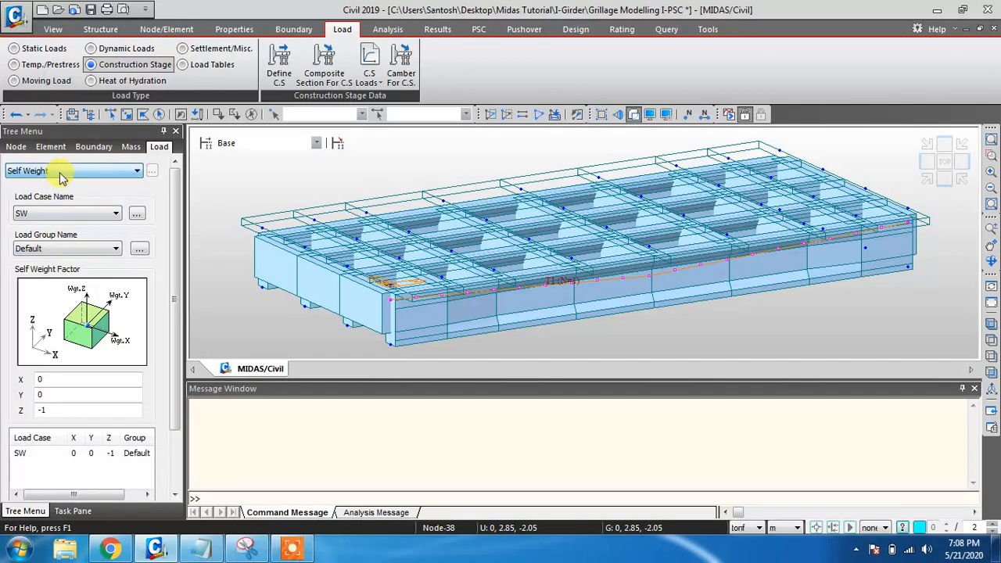
{"action": "left_click", "coordinate": [47, 213]}
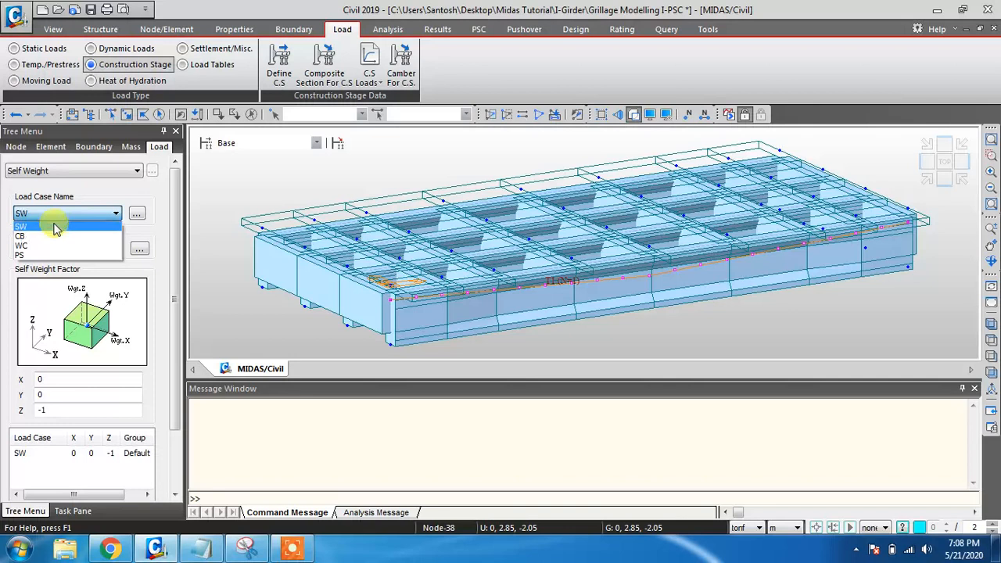
{"action": "left_click", "coordinate": [47, 223]}
{"action": "left_click", "coordinate": [63, 249]}
{"action": "left_click", "coordinate": [50, 270]}
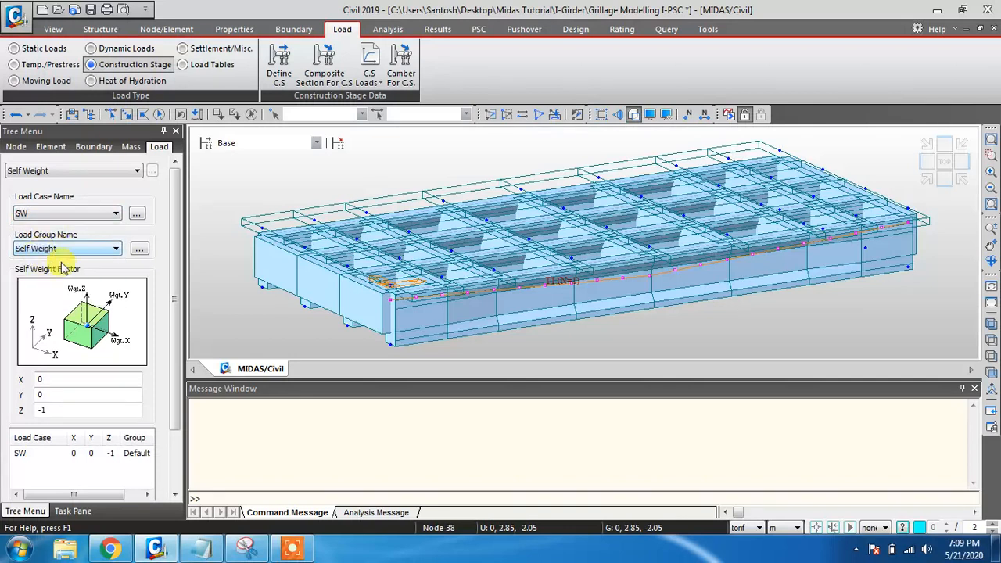
- Try to apply the load group change to the listed SW entry and close the self weight settings
{"action": "scroll", "coordinate": [167, 339], "scroll_direction": "down", "scroll_amount": 3}
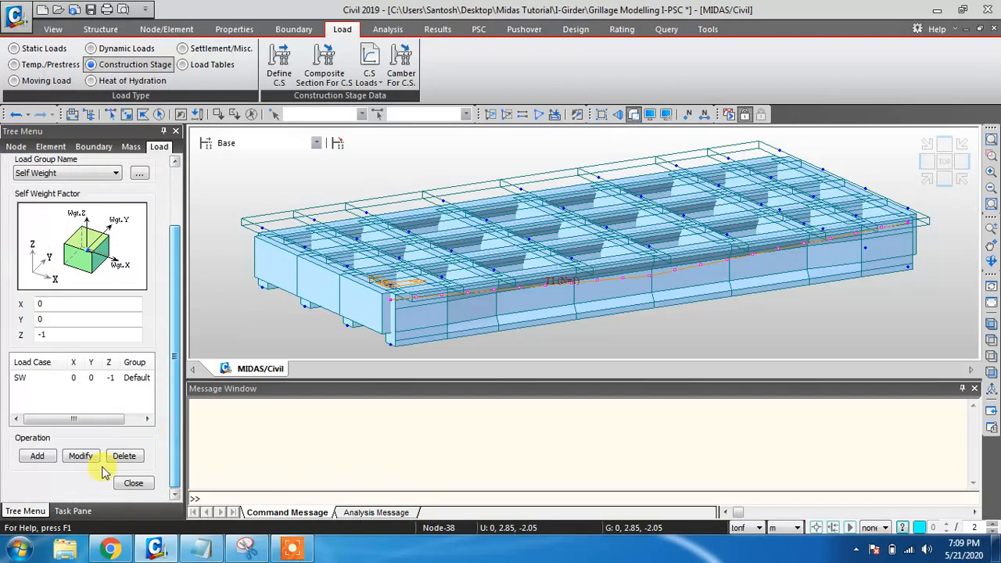
{"action": "left_click", "coordinate": [39, 378]}
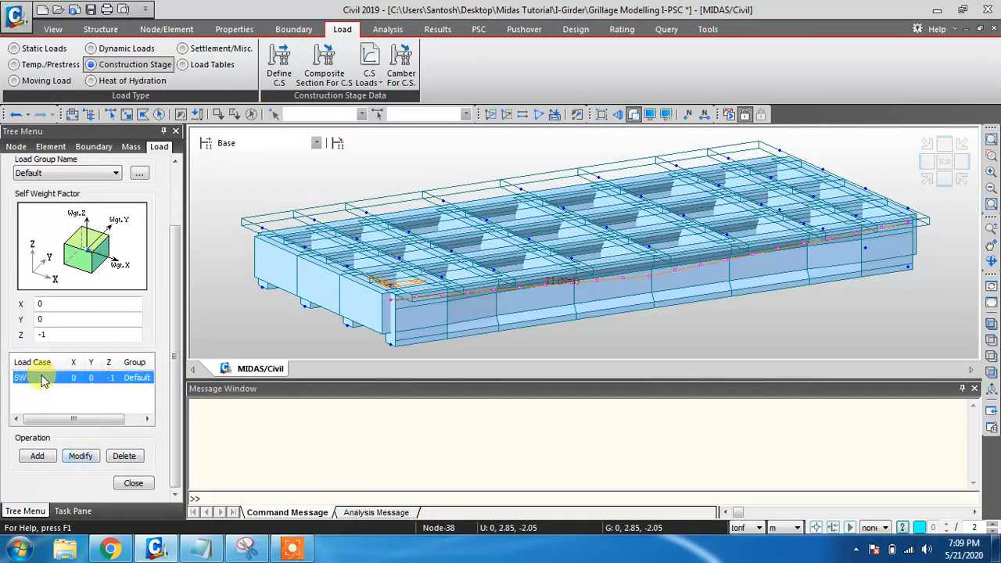
{"action": "left_click", "coordinate": [81, 456]}
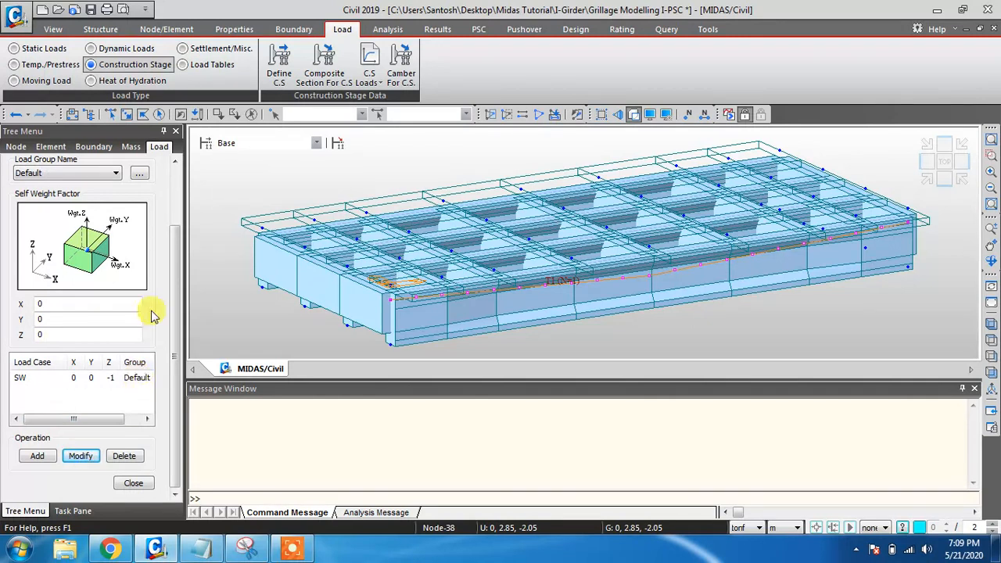
{"action": "scroll", "coordinate": [176, 288], "scroll_direction": "up", "scroll_amount": 1}
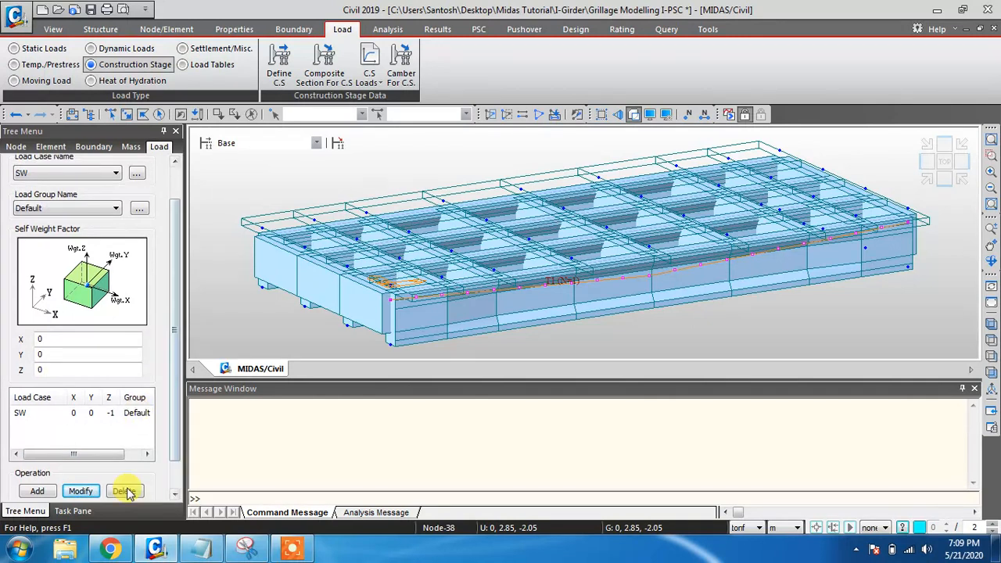
{"action": "left_click_drag", "start_coordinate": [178, 233], "coordinate": [150, 479]}
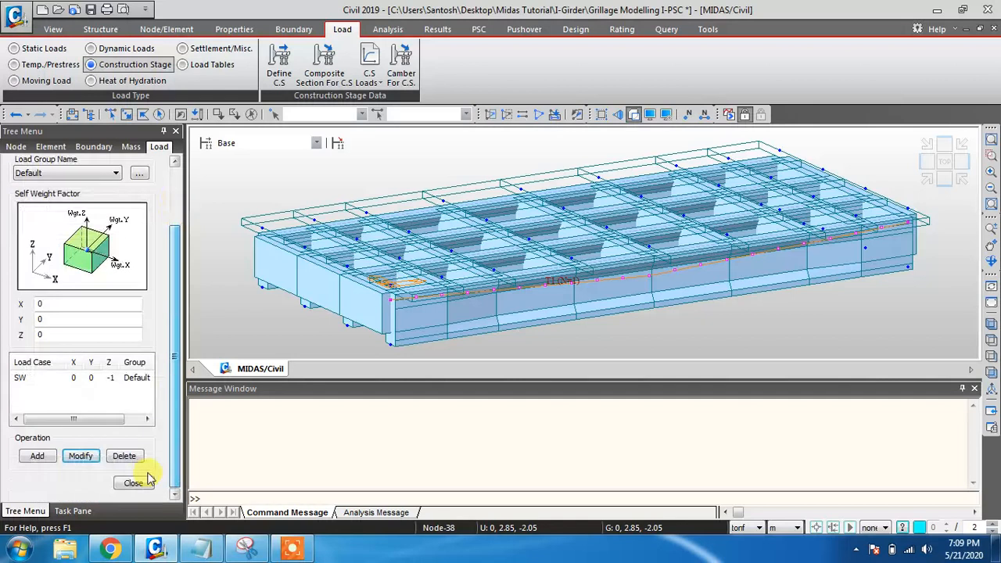
{"action": "left_click", "coordinate": [129, 481]}
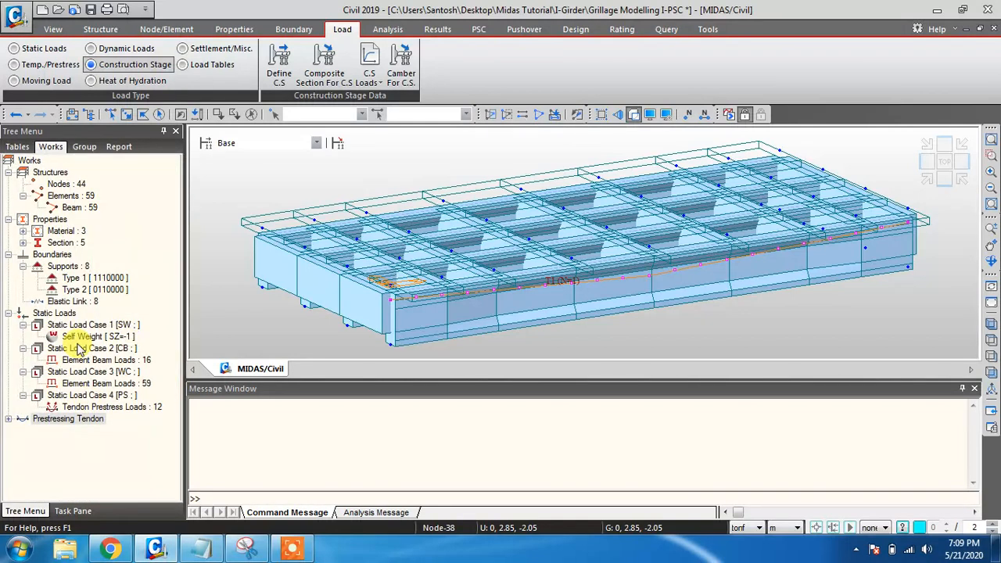
- Reopen the self weight load's properties and try again to modify the SW entry with load group Self Weight
{"action": "right_click", "coordinate": [95, 337]}
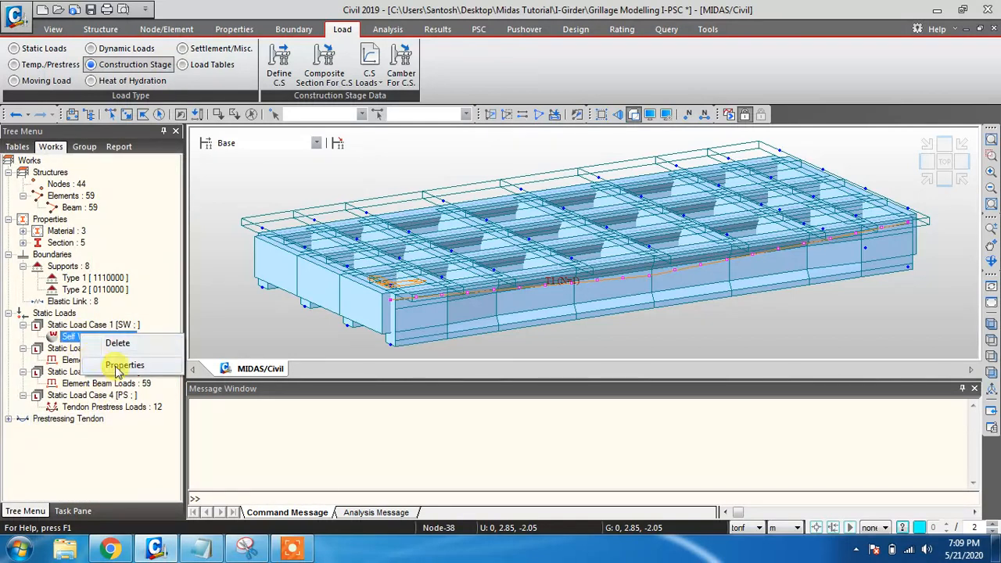
{"action": "left_click", "coordinate": [123, 366]}
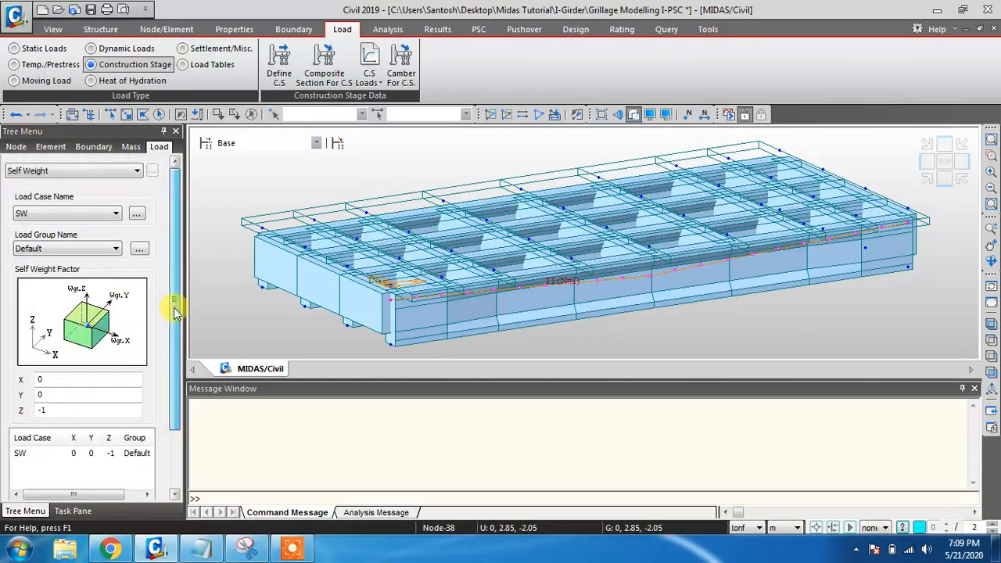
{"action": "left_click", "coordinate": [68, 249]}
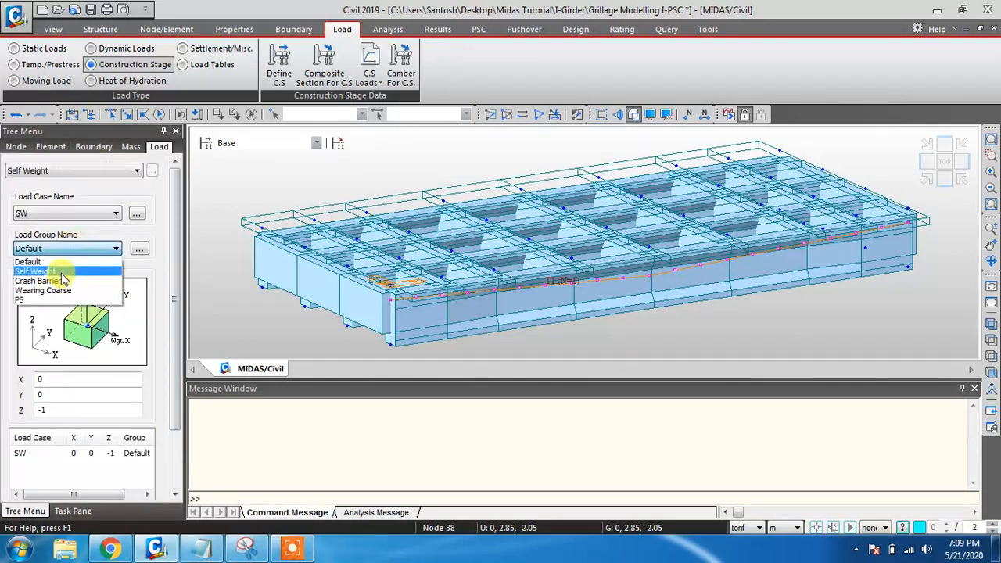
{"action": "left_click", "coordinate": [62, 274]}
{"action": "left_click", "coordinate": [58, 215]}
{"action": "left_click", "coordinate": [59, 220]}
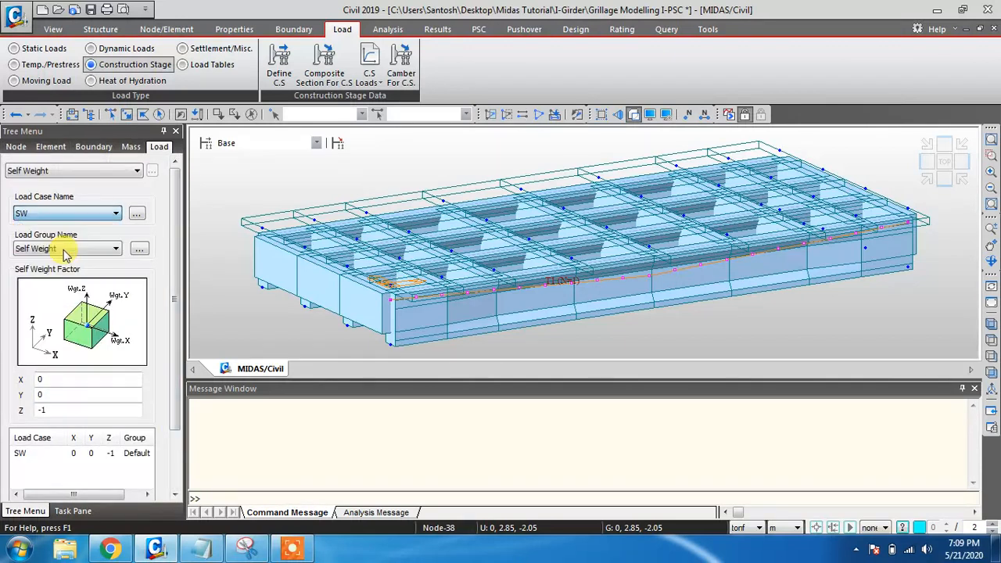
{"action": "left_click_drag", "start_coordinate": [176, 314], "coordinate": [176, 376]}
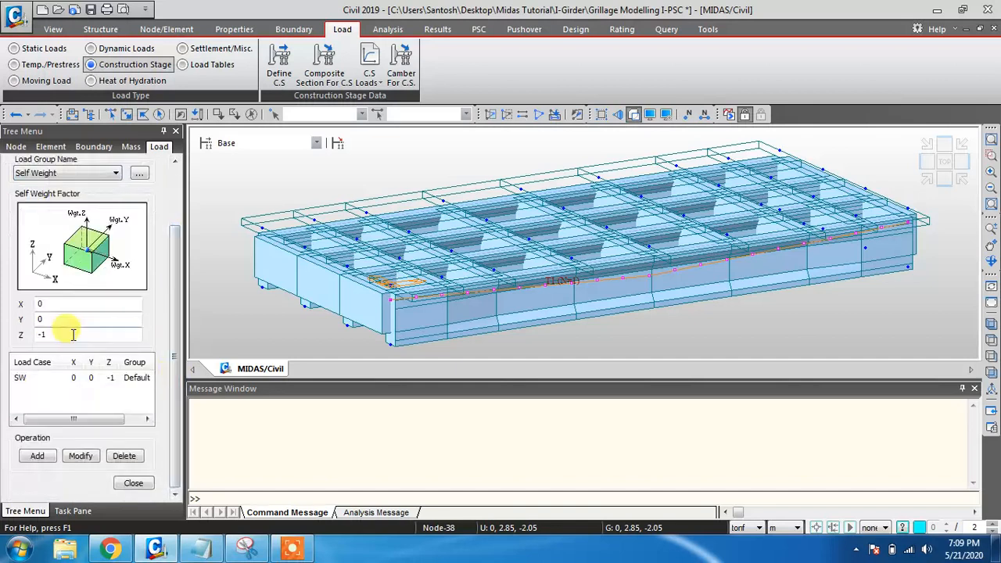
{"action": "left_click", "coordinate": [132, 378]}
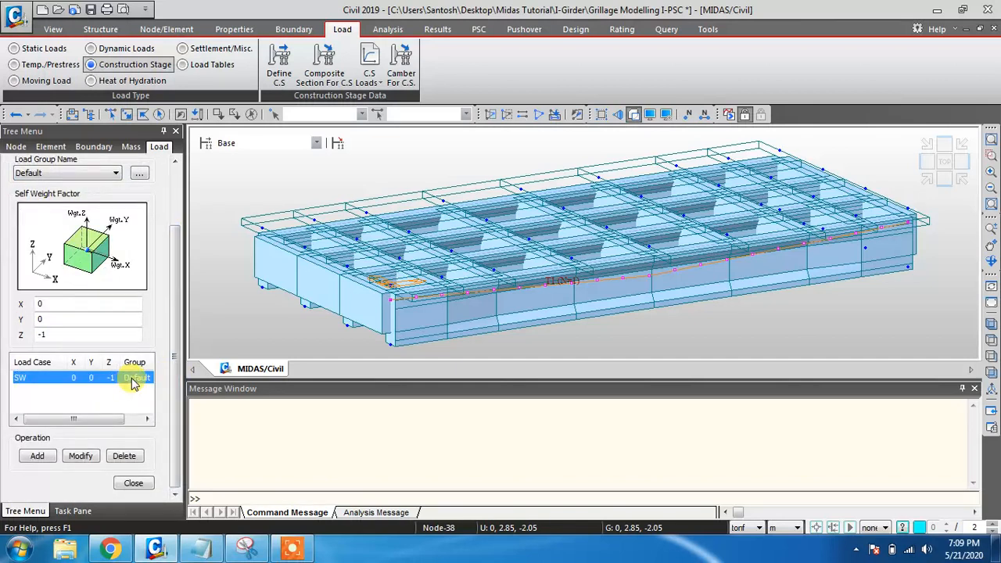
{"action": "left_click", "coordinate": [81, 456]}
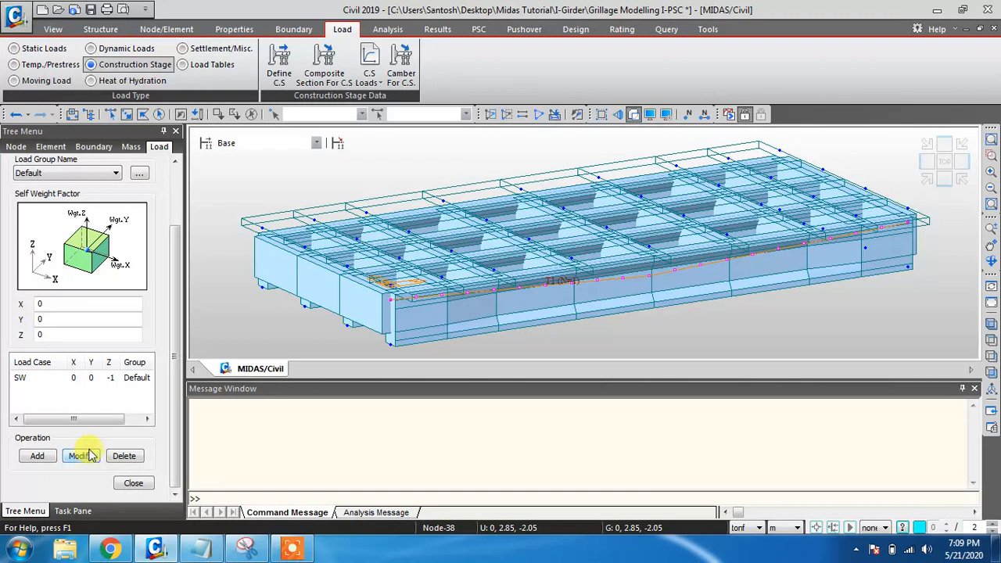
{"action": "left_click", "coordinate": [292, 548]}
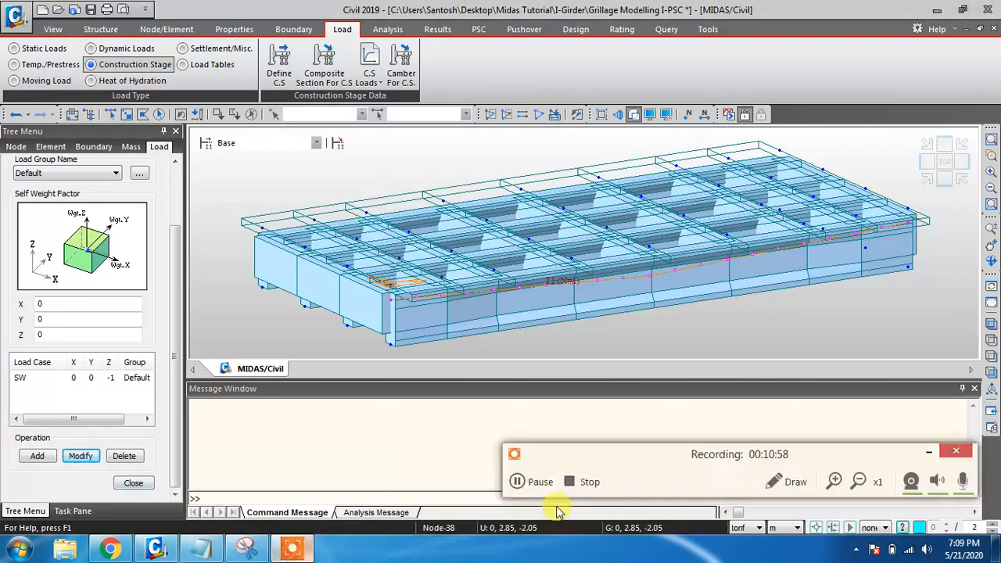
{"action": "left_click", "coordinate": [535, 482]}
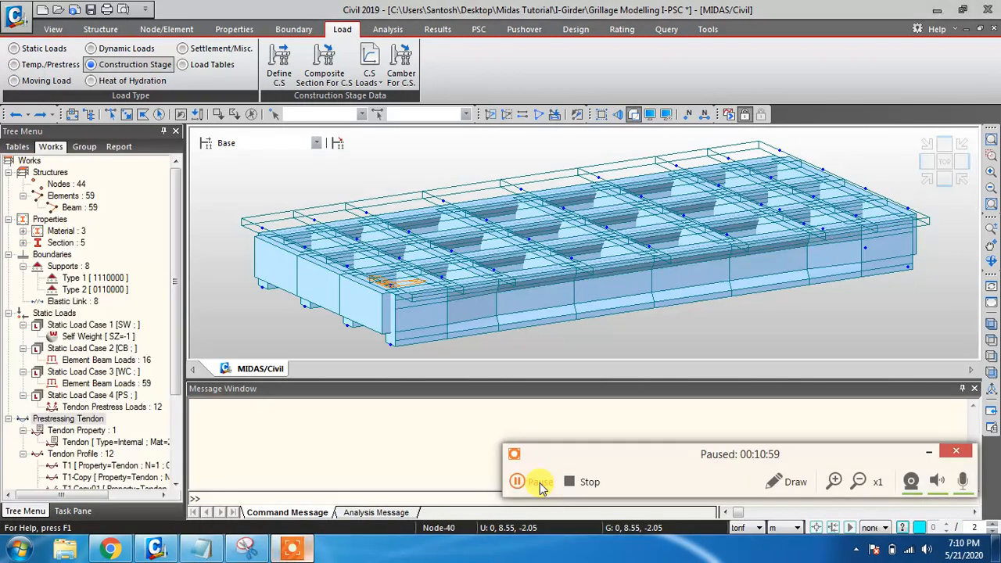
{"action": "left_click", "coordinate": [540, 484]}
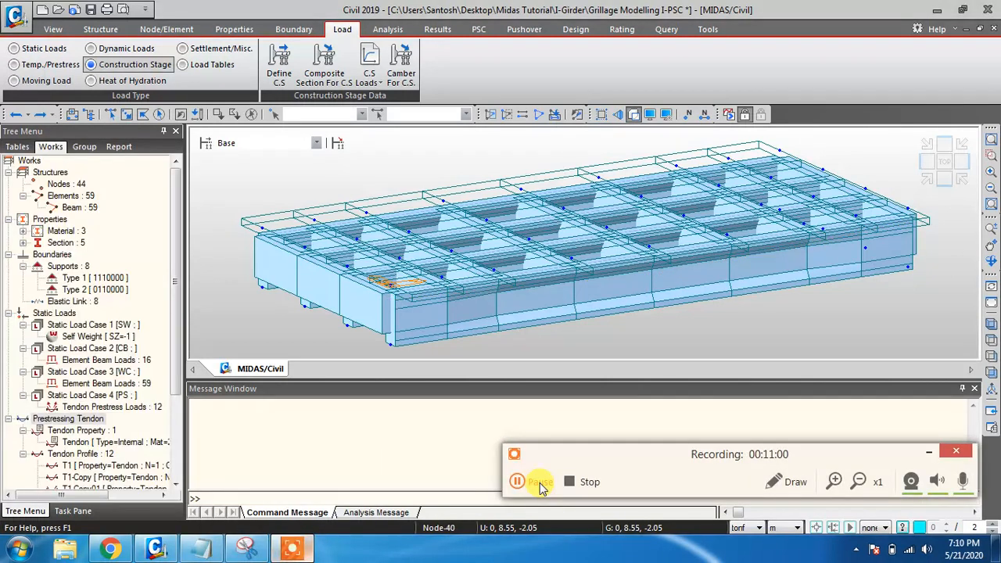
- Open the self weight load's properties and select the listed SW entry for editing
{"action": "right_click", "coordinate": [108, 336]}
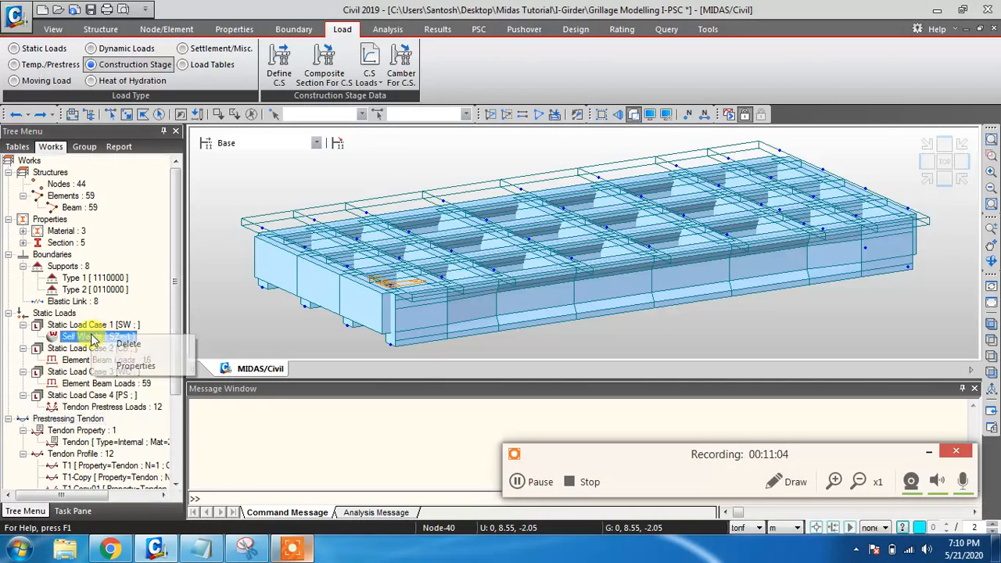
{"action": "left_click", "coordinate": [125, 367]}
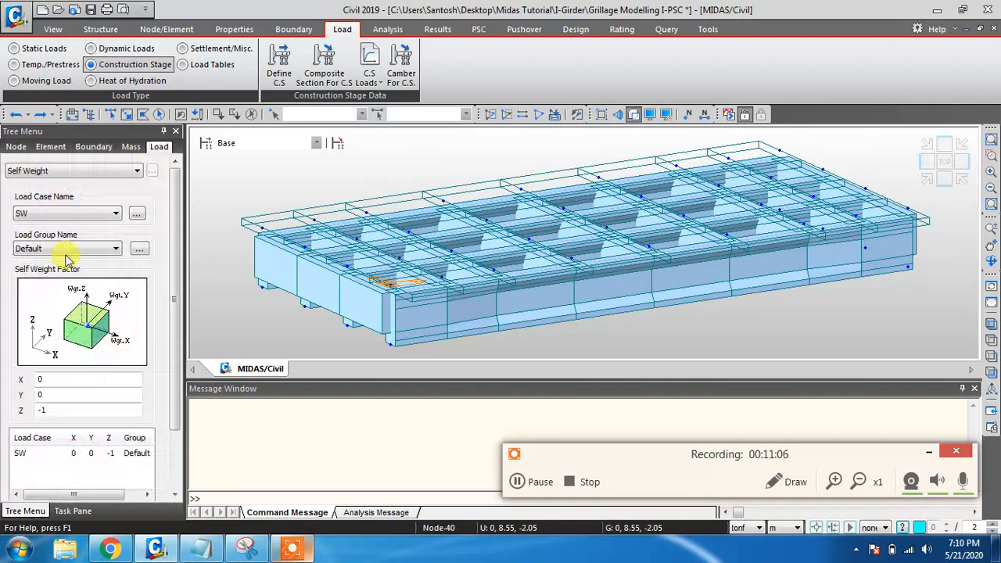
{"action": "left_click", "coordinate": [69, 249]}
{"action": "left_click", "coordinate": [69, 276]}
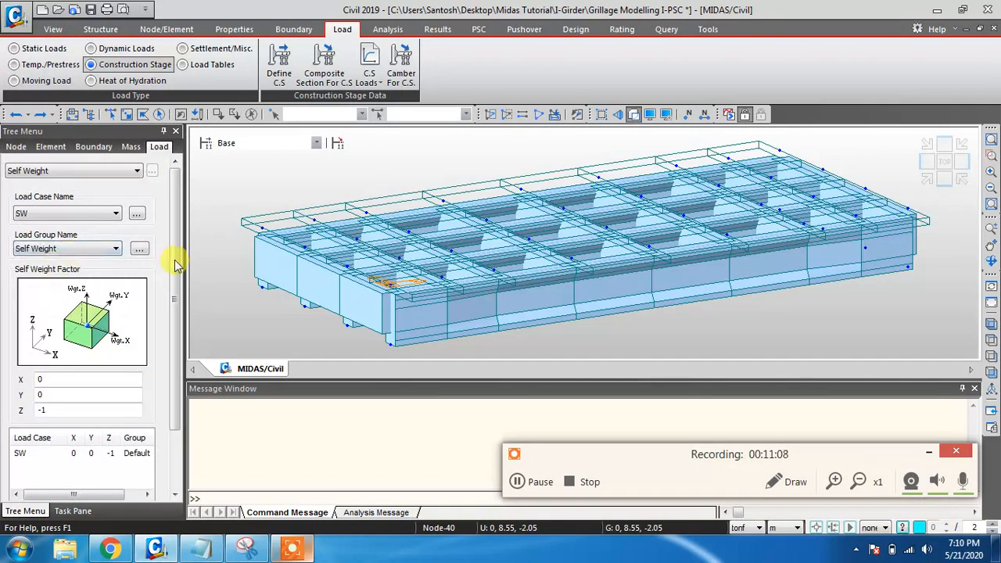
{"action": "left_click_drag", "start_coordinate": [176, 259], "coordinate": [178, 358]}
{"action": "left_click", "coordinate": [66, 378]}
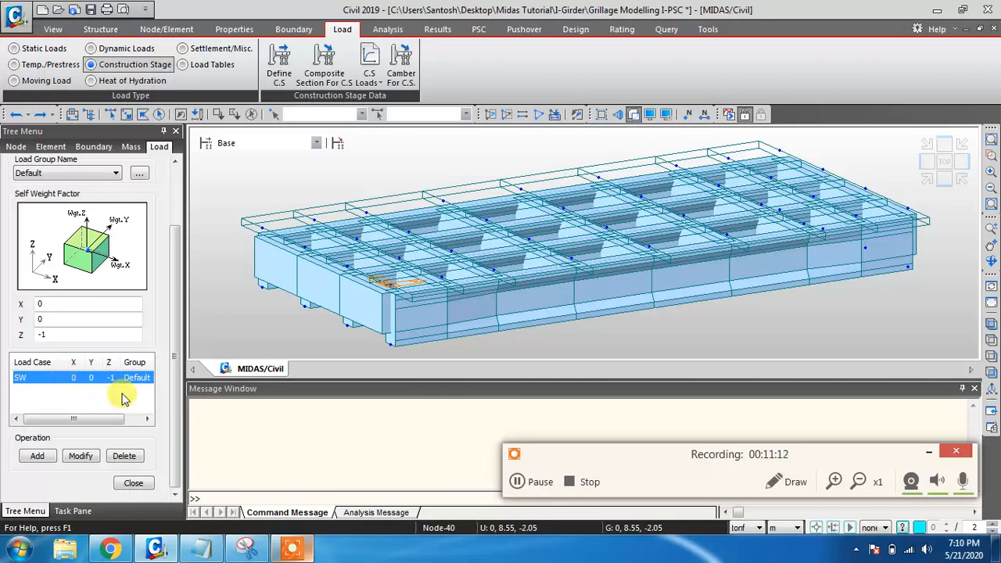
- Modify the SW self weight entry to use load group Self Weight and close its settings
{"action": "scroll", "coordinate": [179, 264], "scroll_direction": "up", "scroll_amount": 2}
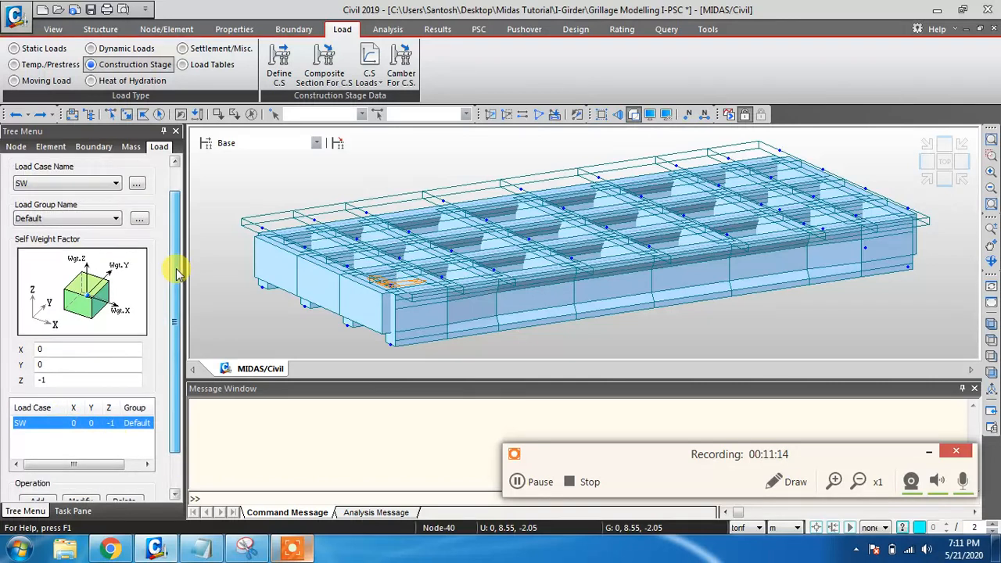
{"action": "left_click", "coordinate": [67, 219]}
{"action": "left_click", "coordinate": [78, 242]}
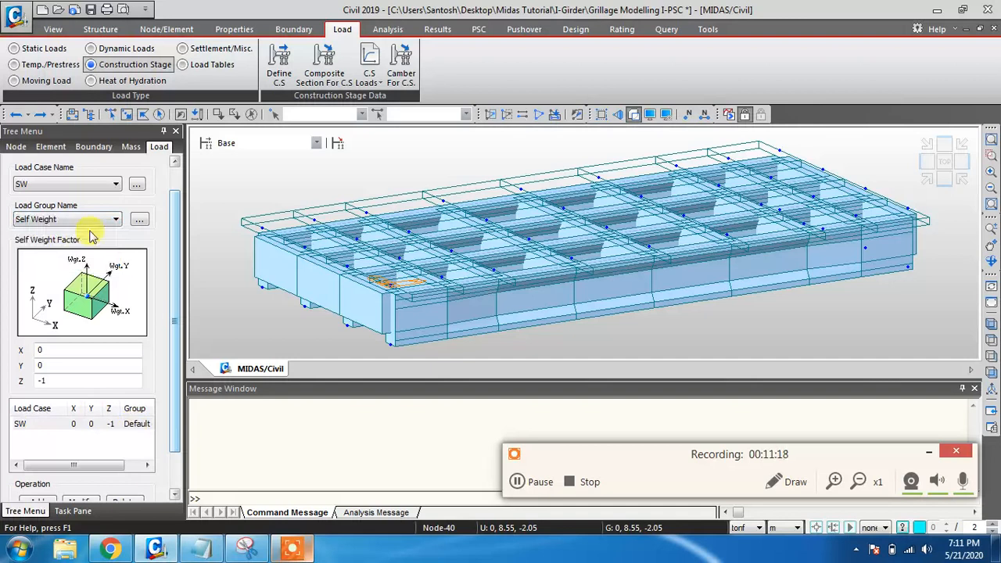
{"action": "scroll", "coordinate": [130, 435], "scroll_direction": "down", "scroll_amount": 2}
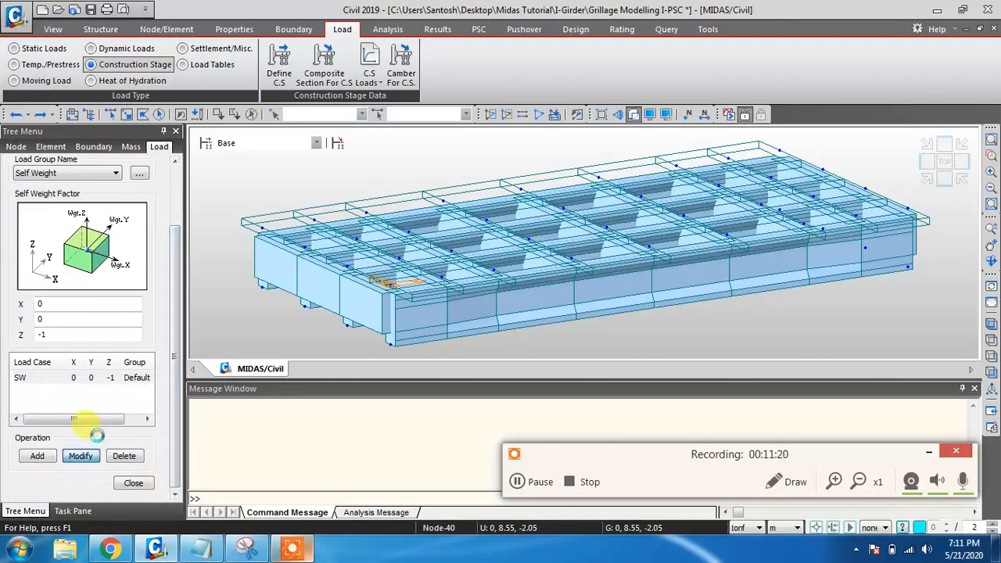
{"action": "left_click", "coordinate": [81, 456]}
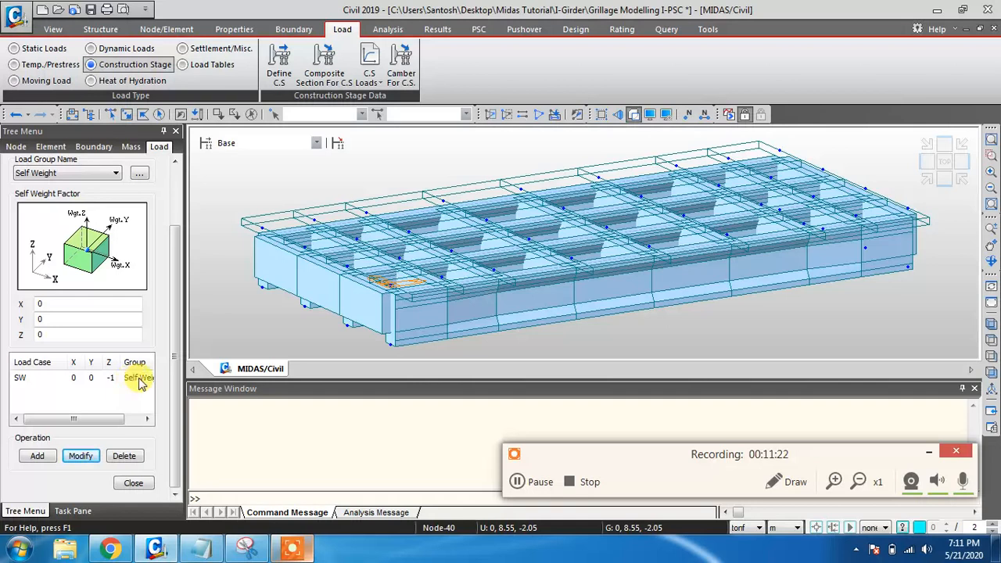
{"action": "left_click", "coordinate": [135, 483]}
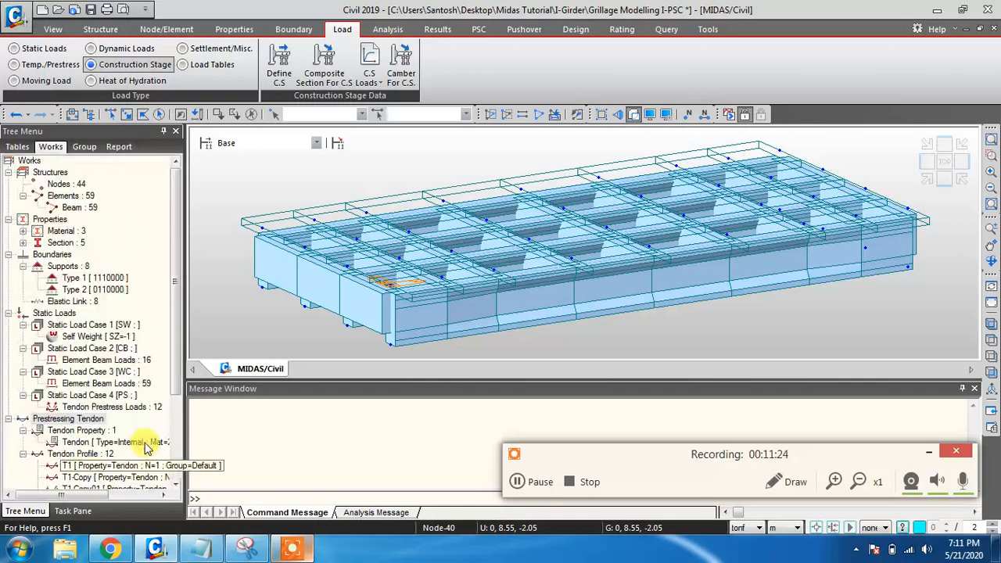
- Reopen the self weight load's properties to check its assigned load group, and close them without changes
{"action": "right_click", "coordinate": [85, 338]}
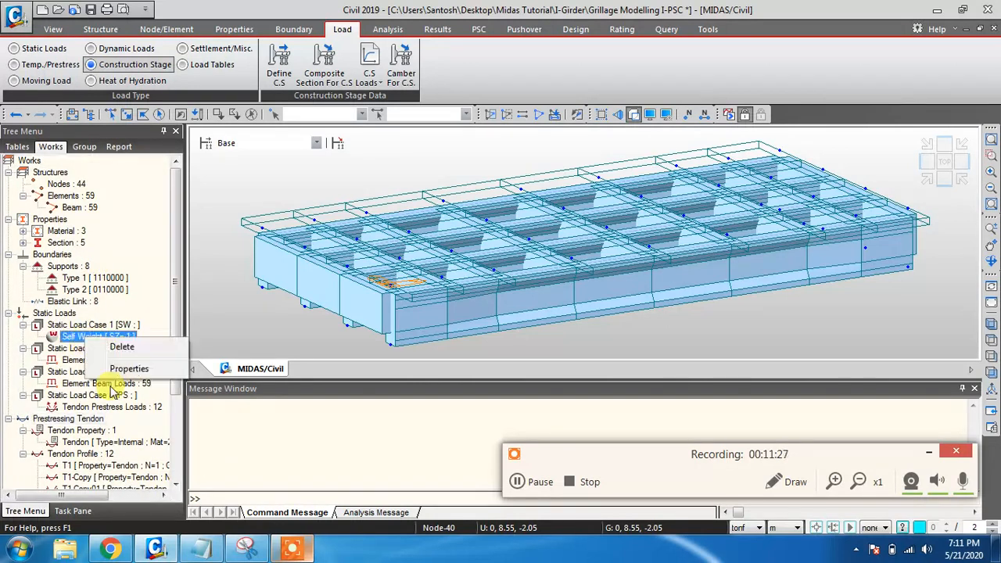
{"action": "left_click", "coordinate": [125, 368]}
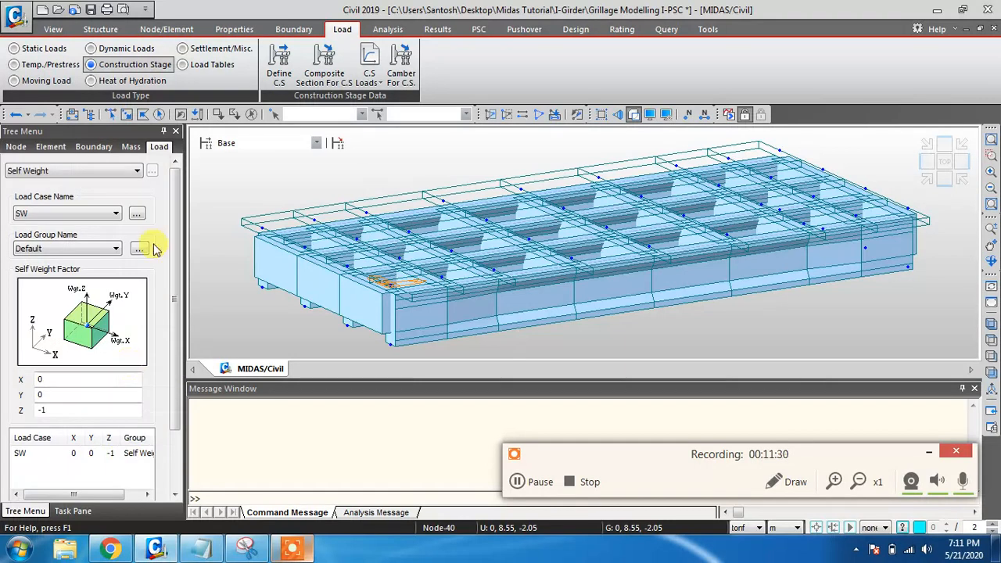
{"action": "left_click_drag", "start_coordinate": [175, 398], "coordinate": [176, 466]}
{"action": "left_click", "coordinate": [129, 484]}
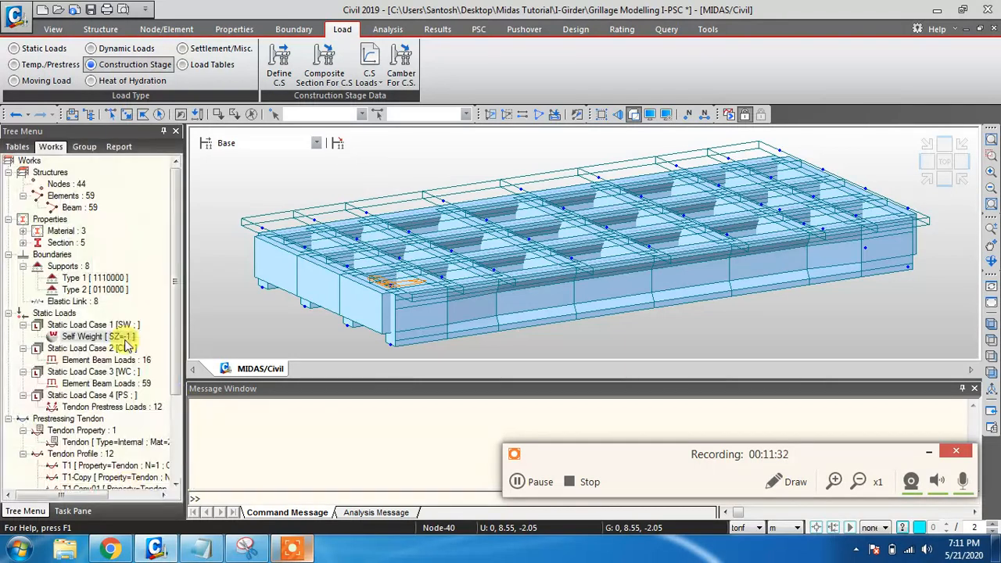
- Open the table of element beam loads from static load case CB
{"action": "left_click_drag", "start_coordinate": [175, 347], "coordinate": [178, 385]}
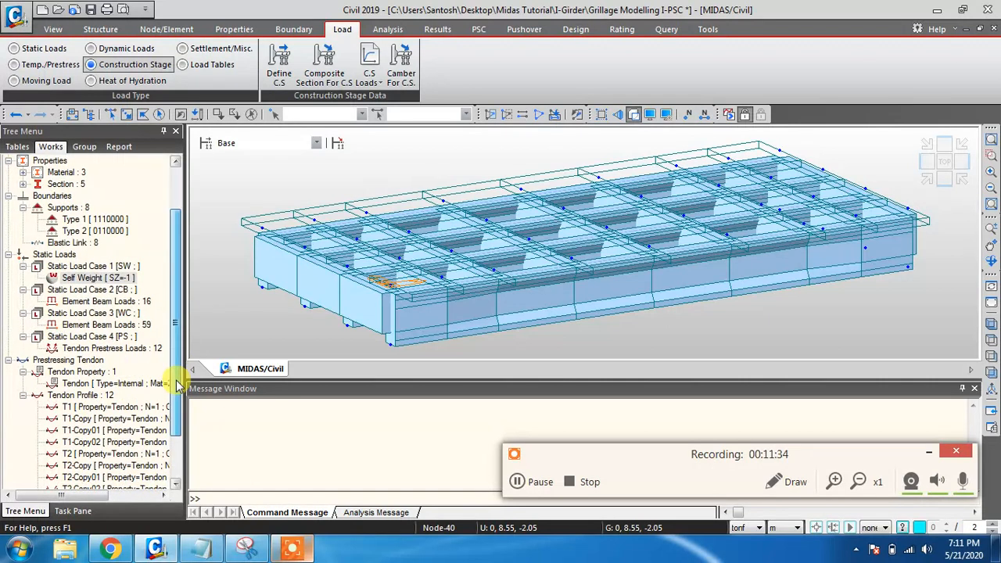
{"action": "left_click", "coordinate": [97, 302]}
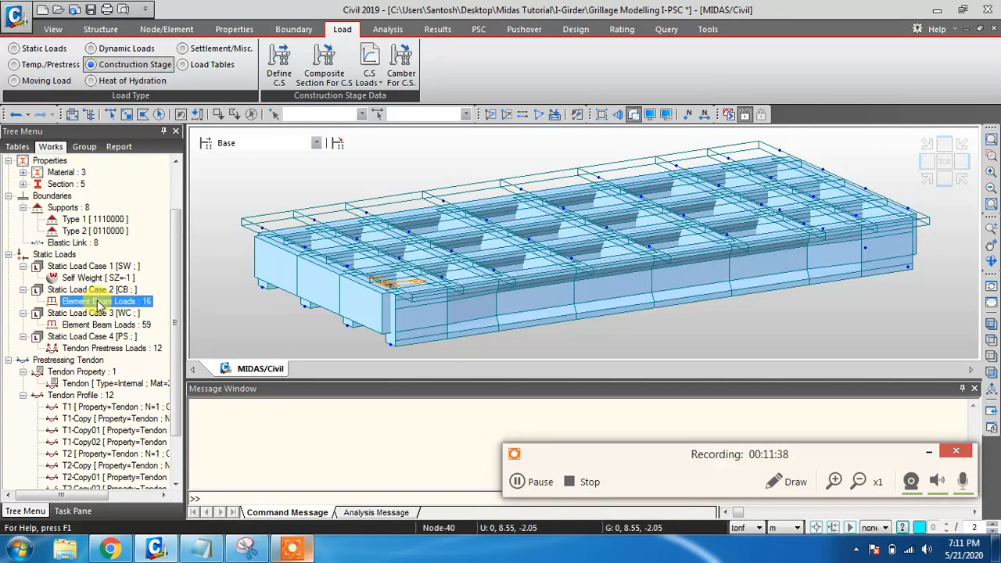
{"action": "right_click", "coordinate": [123, 307]}
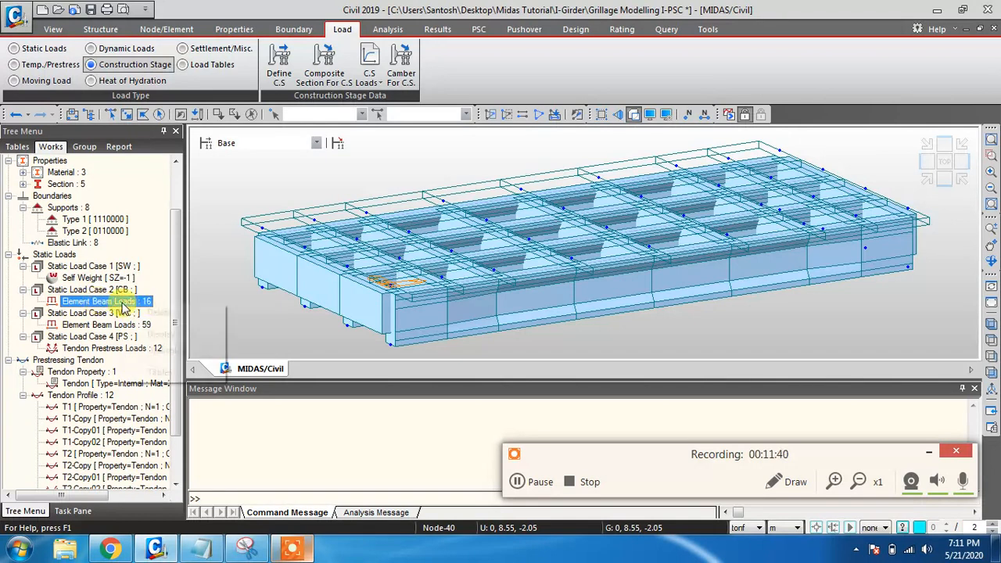
{"action": "left_click", "coordinate": [159, 373]}
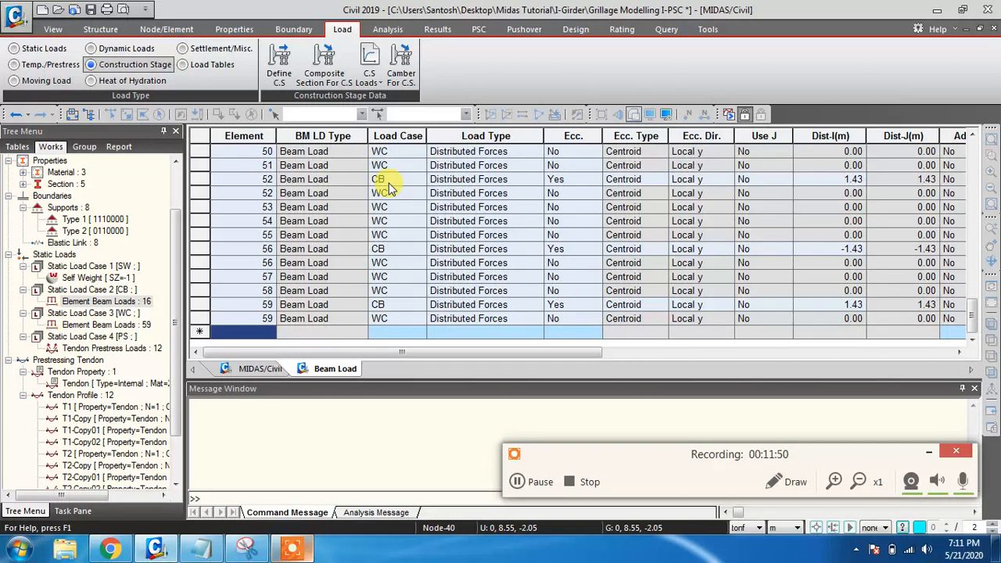
- Open the sorting settings for the beam load table and remove Element from the sort key columns
{"action": "left_click", "coordinate": [404, 136]}
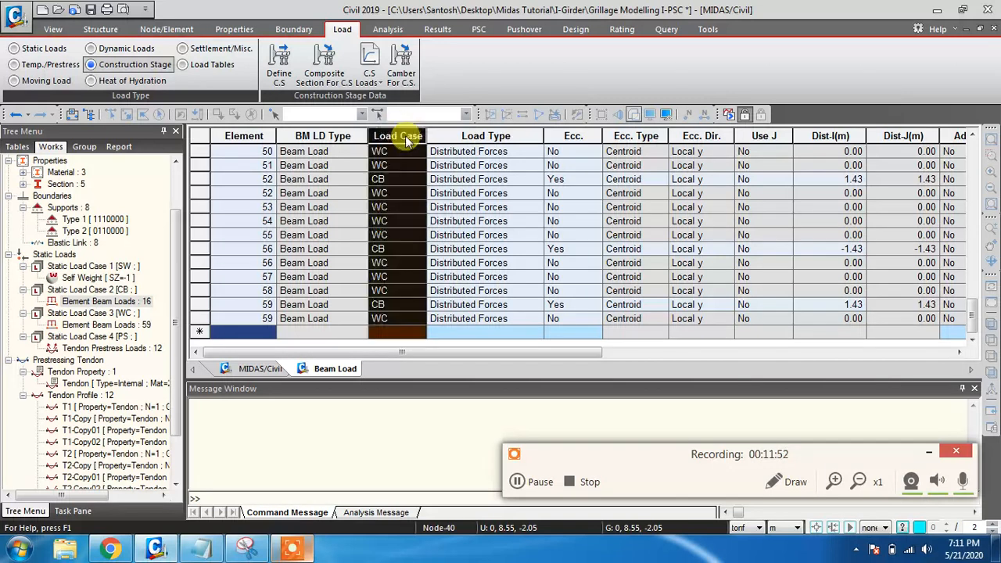
{"action": "right_click", "coordinate": [405, 138]}
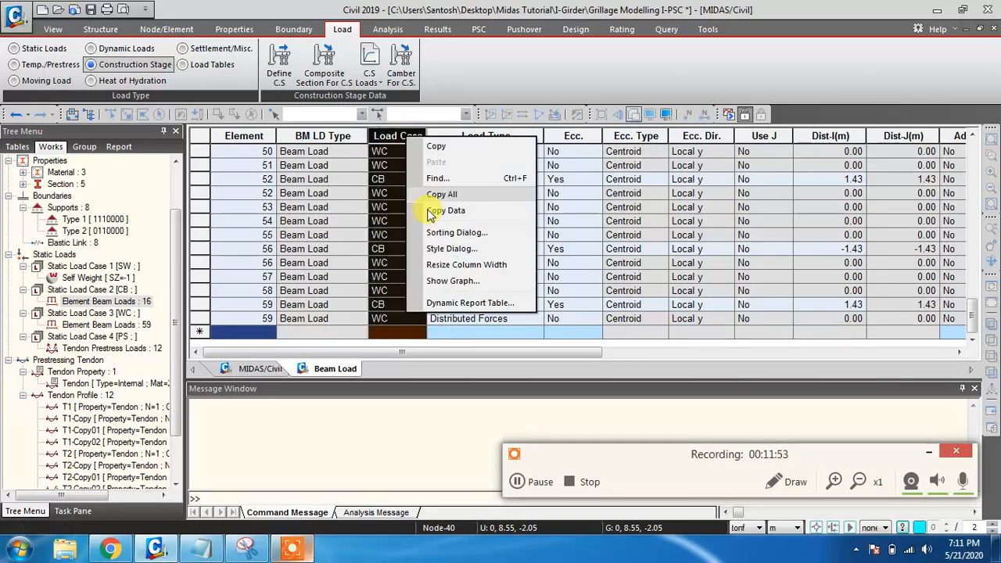
{"action": "left_click", "coordinate": [462, 233]}
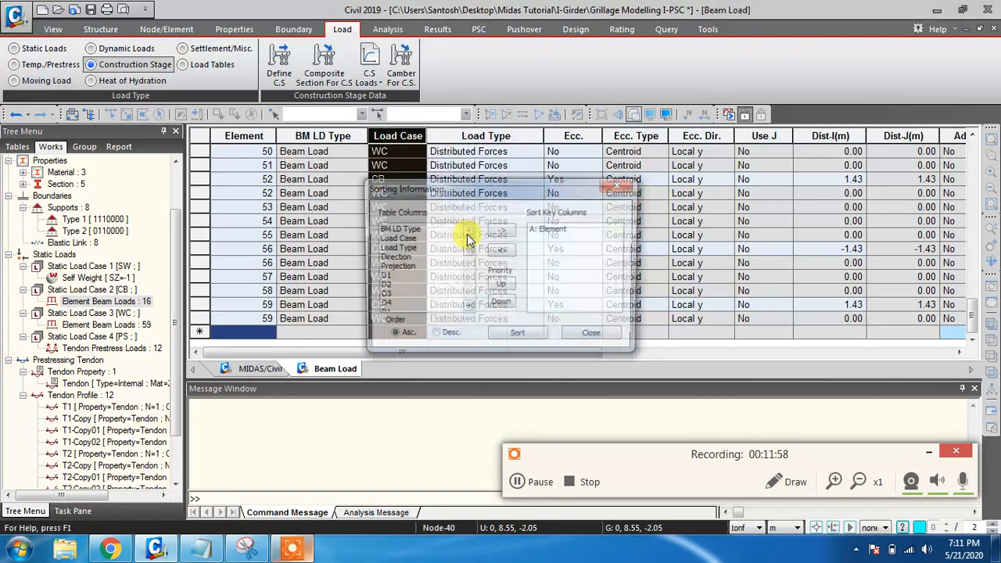
{"action": "left_click", "coordinate": [550, 229]}
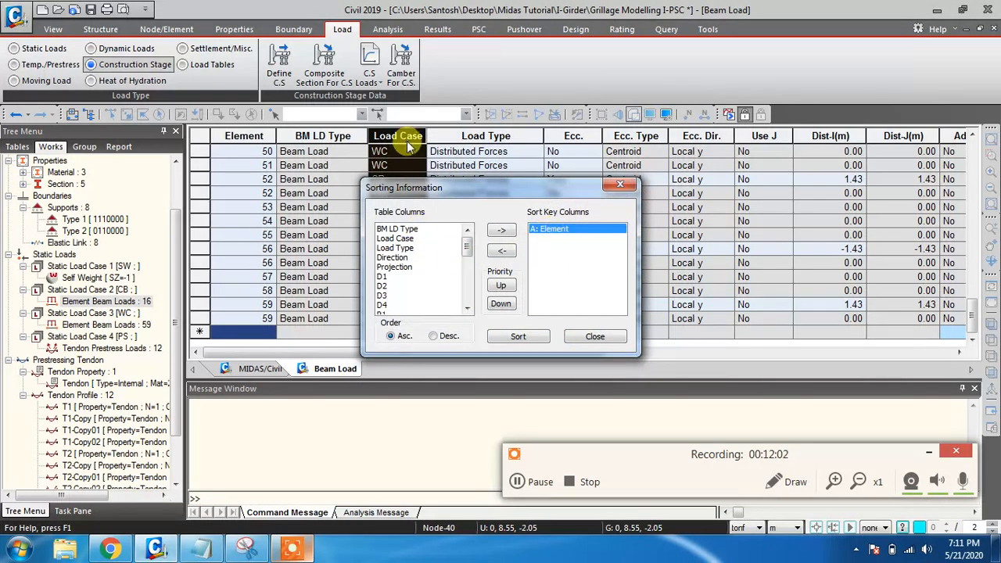
{"action": "left_click", "coordinate": [394, 249]}
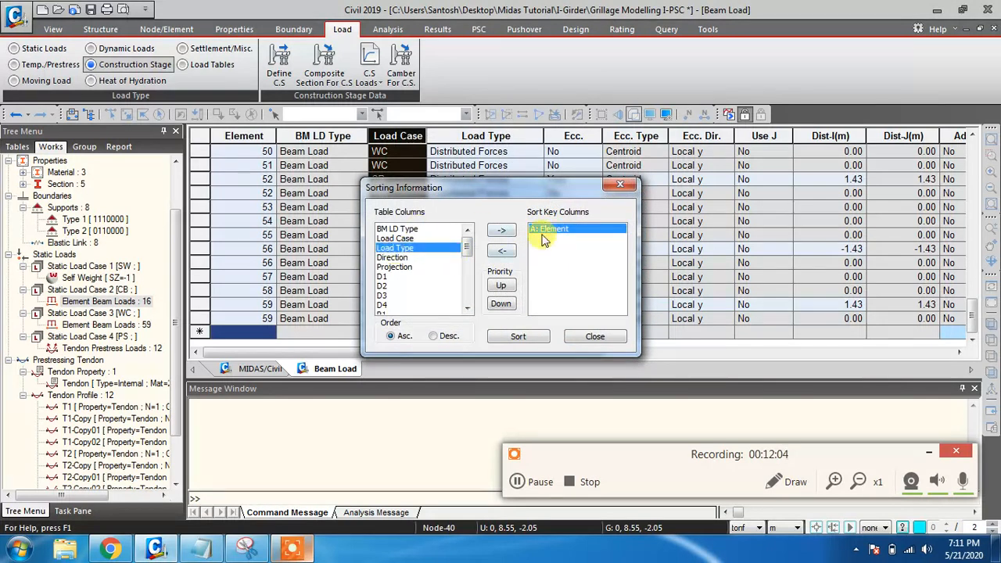
{"action": "left_click", "coordinate": [507, 252]}
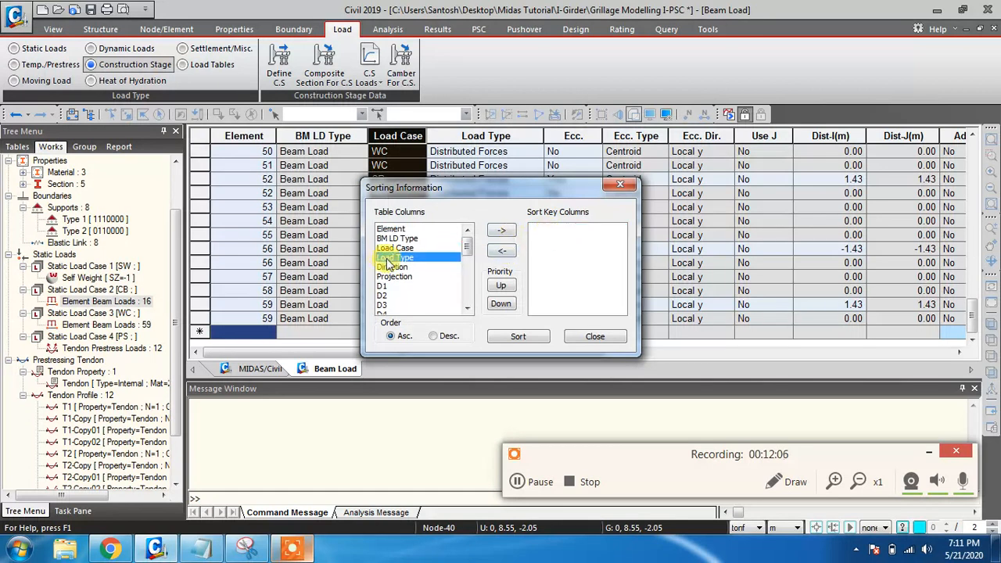
- Sort the beam load table by Load Case in ascending order and close the sorting settings
{"action": "left_click", "coordinate": [395, 248]}
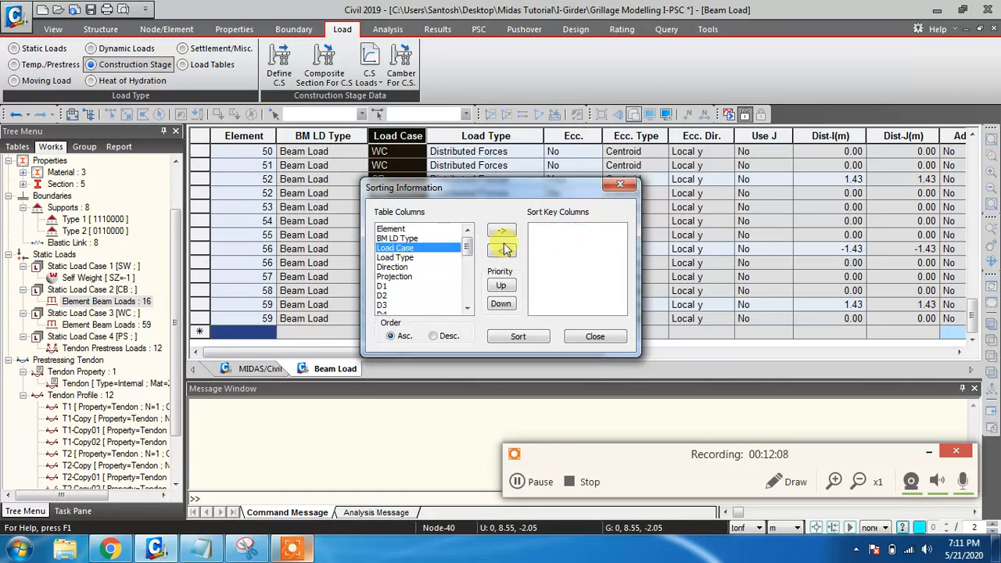
{"action": "left_click", "coordinate": [503, 235]}
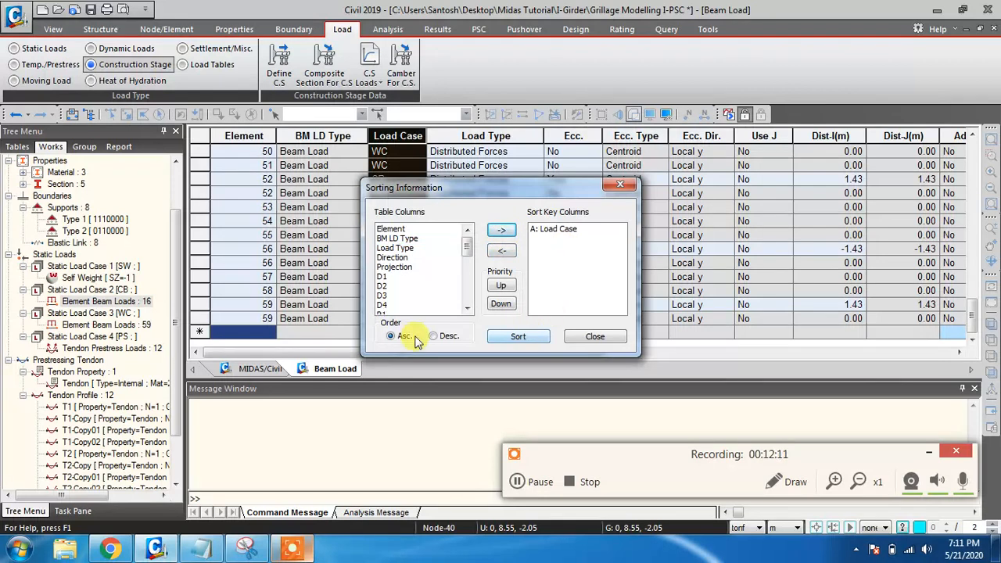
{"action": "left_click", "coordinate": [519, 336]}
{"action": "left_click", "coordinate": [594, 337]}
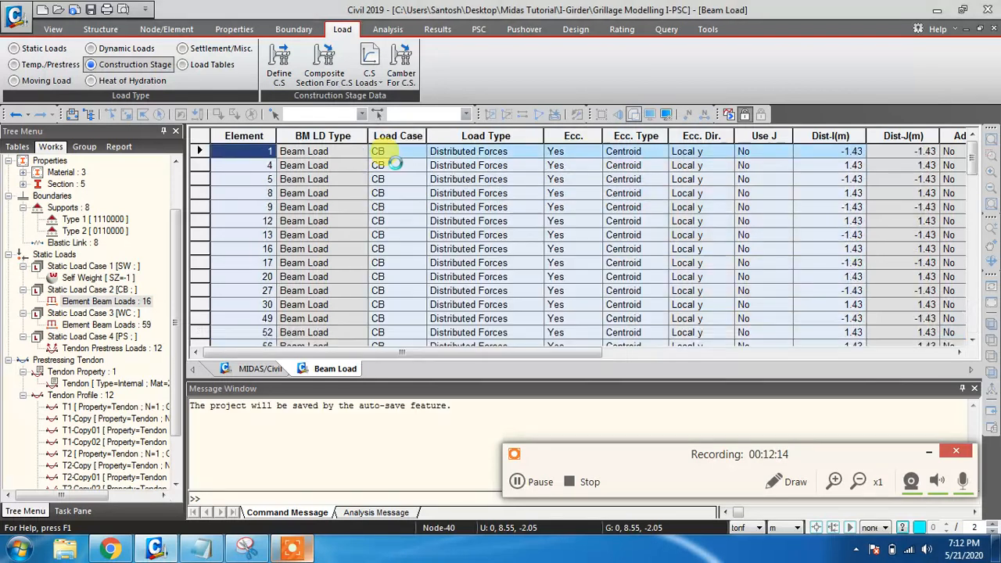
- Set the load group of element 59's CB beam load, the last CB row, to Crash Barrier
{"action": "mouse_move", "coordinate": [972, 160]}
{"action": "left_mouse_down"}
{"action": "mouse_move", "coordinate": [977, 334]}
{"action": "mouse_move", "coordinate": [974, 160]}
{"action": "left_mouse_up"}
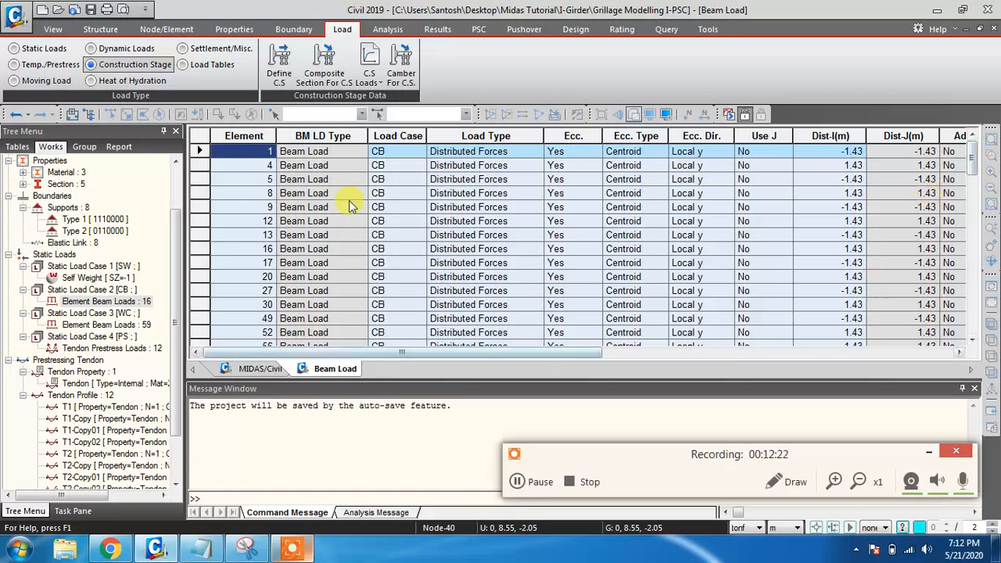
{"action": "scroll", "coordinate": [399, 323], "scroll_direction": "down", "scroll_amount": 3}
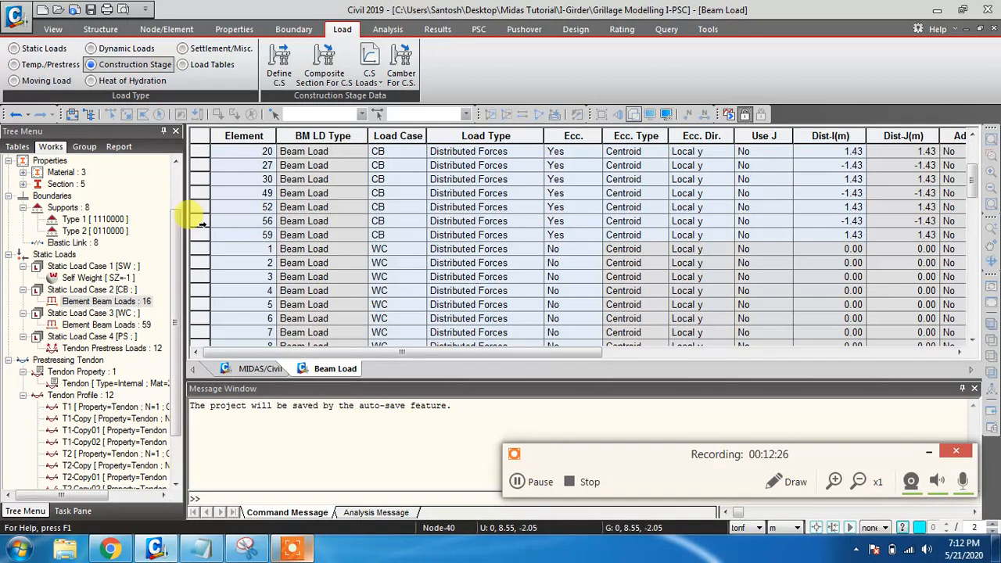
{"action": "left_click", "coordinate": [201, 234]}
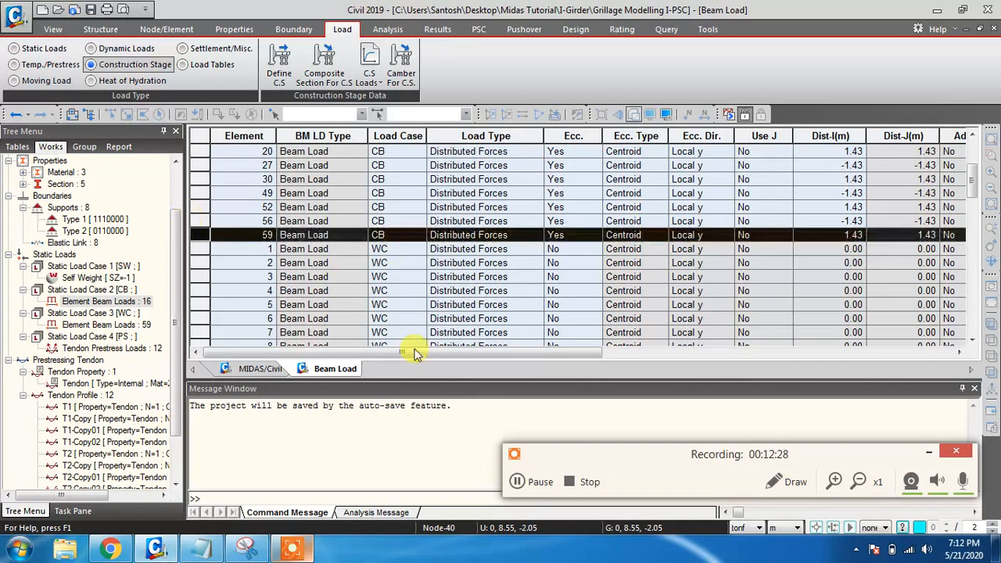
{"action": "left_click_drag", "start_coordinate": [410, 356], "coordinate": [900, 352]}
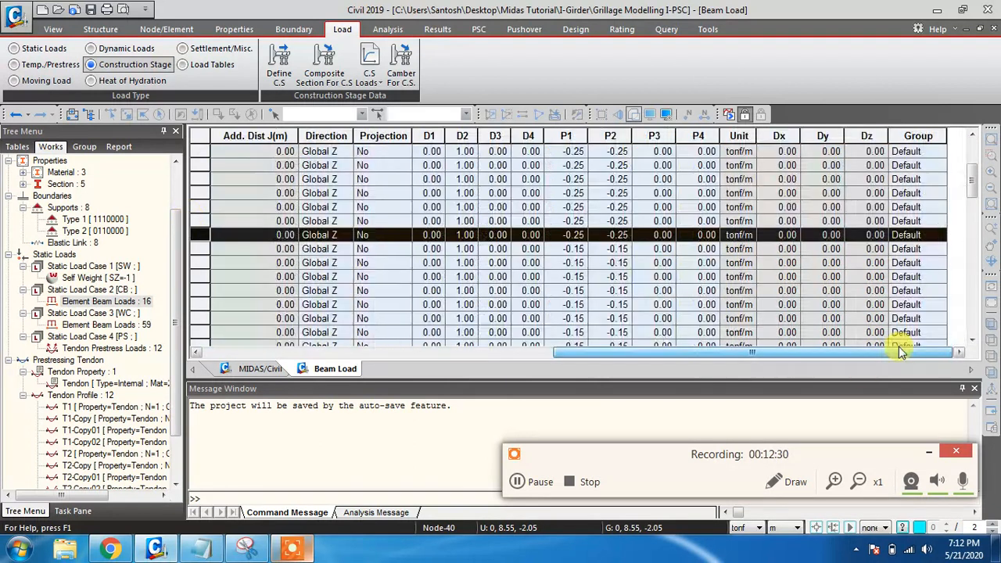
{"action": "left_click", "coordinate": [906, 235]}
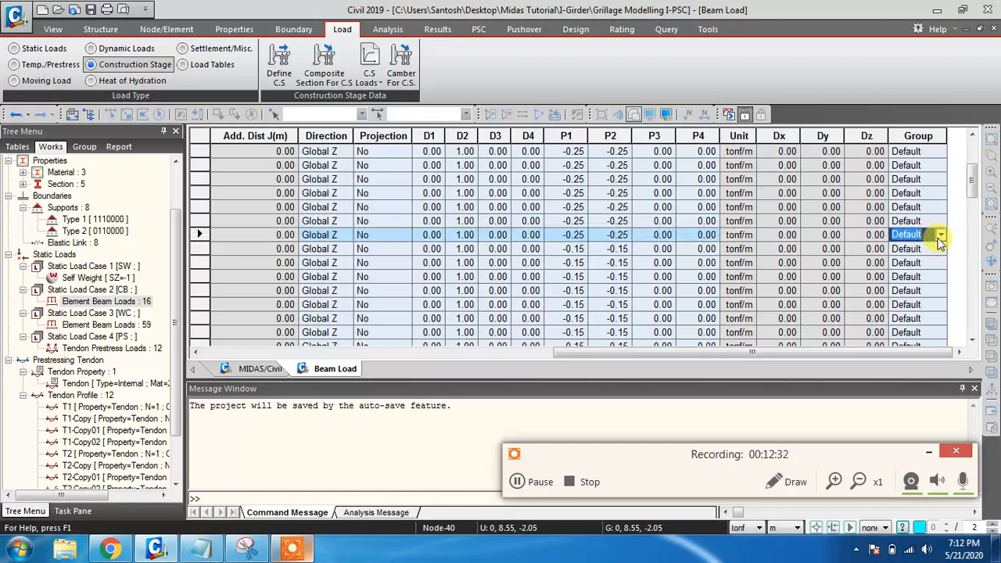
{"action": "left_click", "coordinate": [940, 235]}
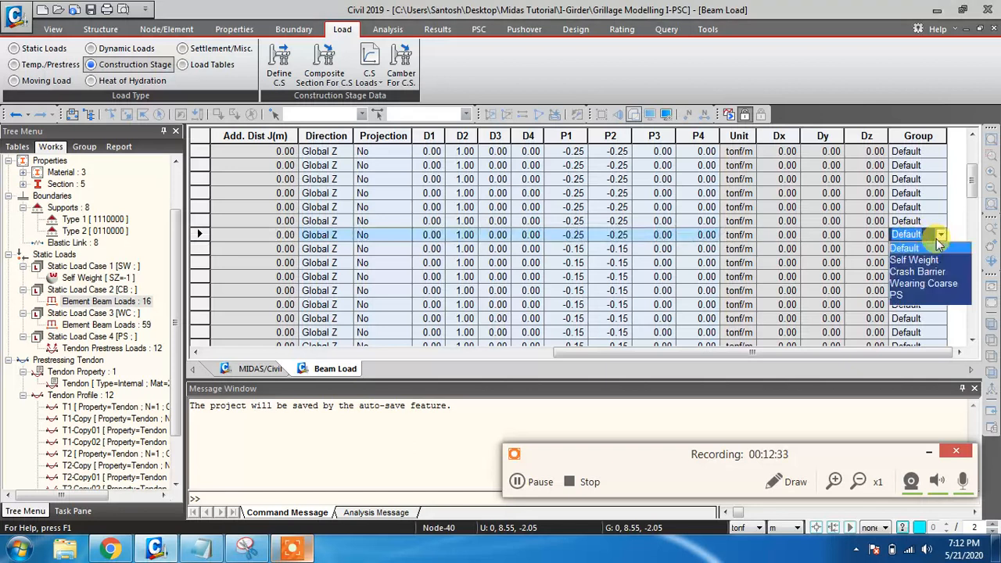
{"action": "left_click", "coordinate": [913, 271]}
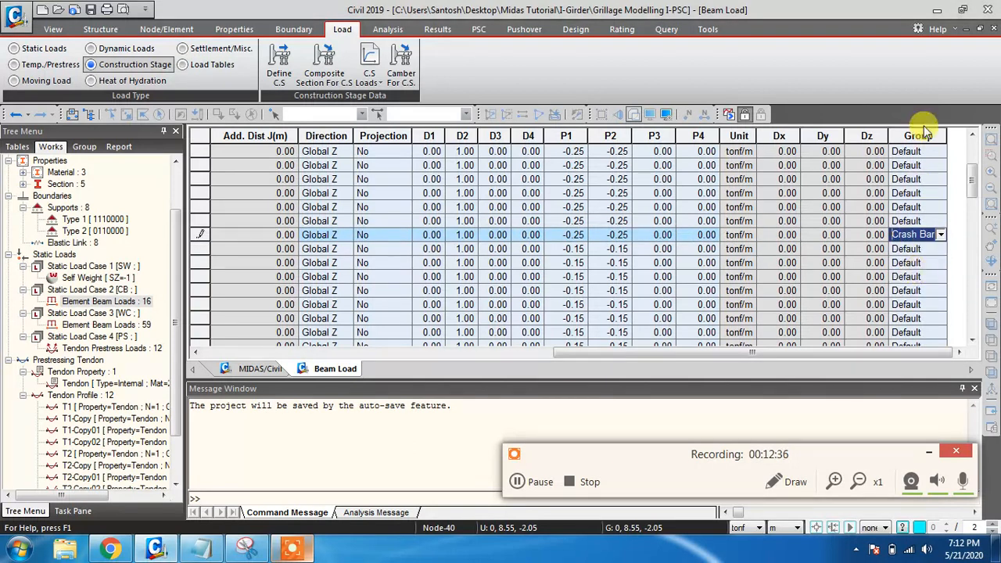
- Copy the Crash Barrier group from element 59's CB row to all the CB beam load rows above it
{"action": "left_click", "coordinate": [923, 224]}
{"action": "left_click", "coordinate": [919, 236]}
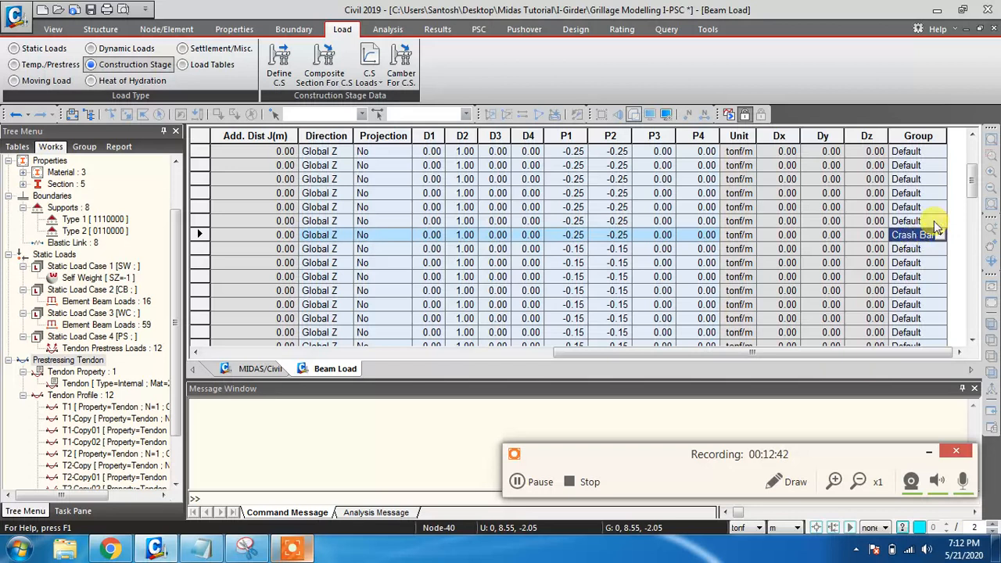
{"action": "left_click_drag", "start_coordinate": [933, 222], "coordinate": [929, 102]}
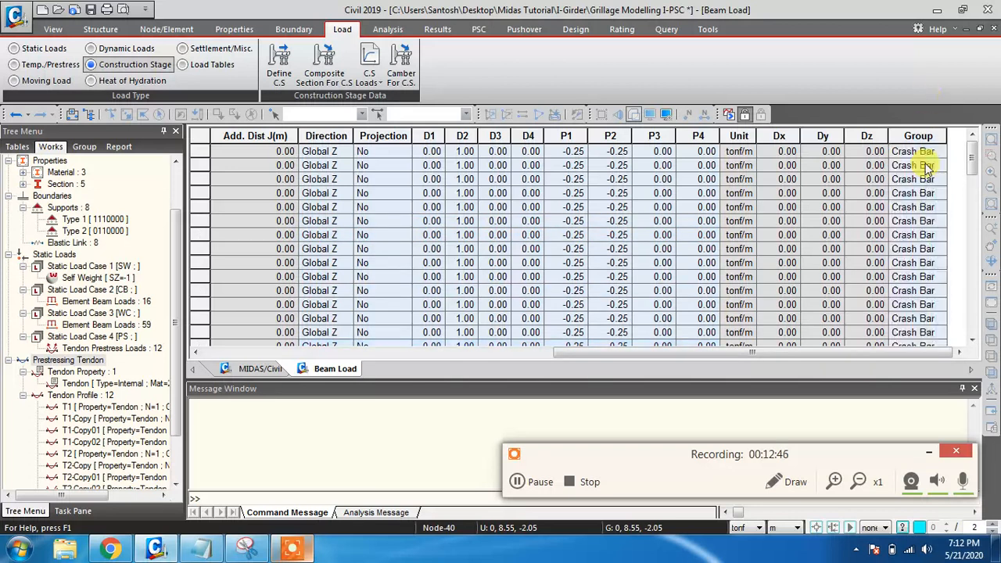
{"action": "left_click_drag", "start_coordinate": [973, 157], "coordinate": [974, 209]}
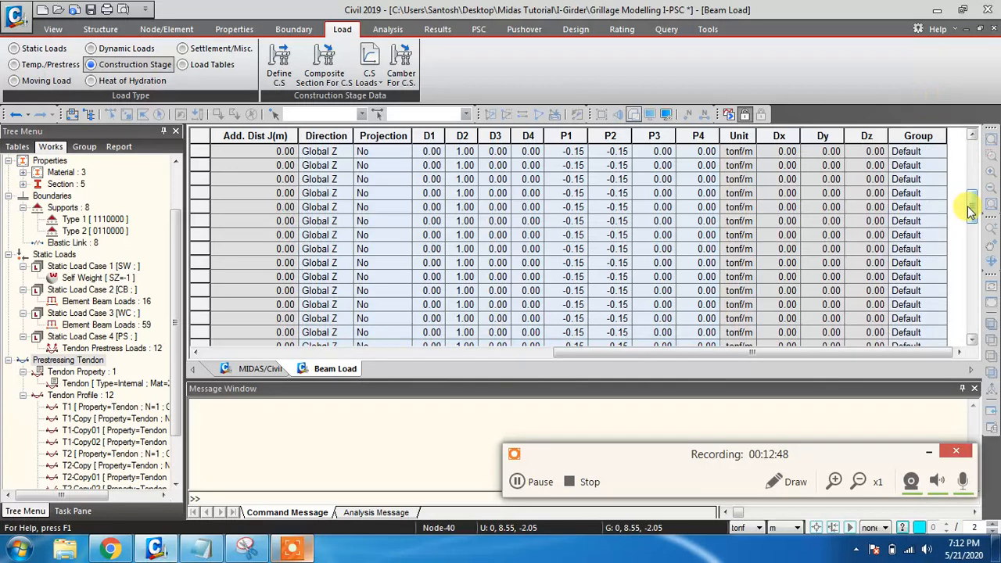
- Set the load group of element 1's WC beam load, the first WC row, to Wearing Coarse
{"action": "scroll", "coordinate": [934, 223], "scroll_direction": "up", "scroll_amount": 5}
{"action": "scroll", "coordinate": [935, 223], "scroll_direction": "down", "scroll_amount": 2}
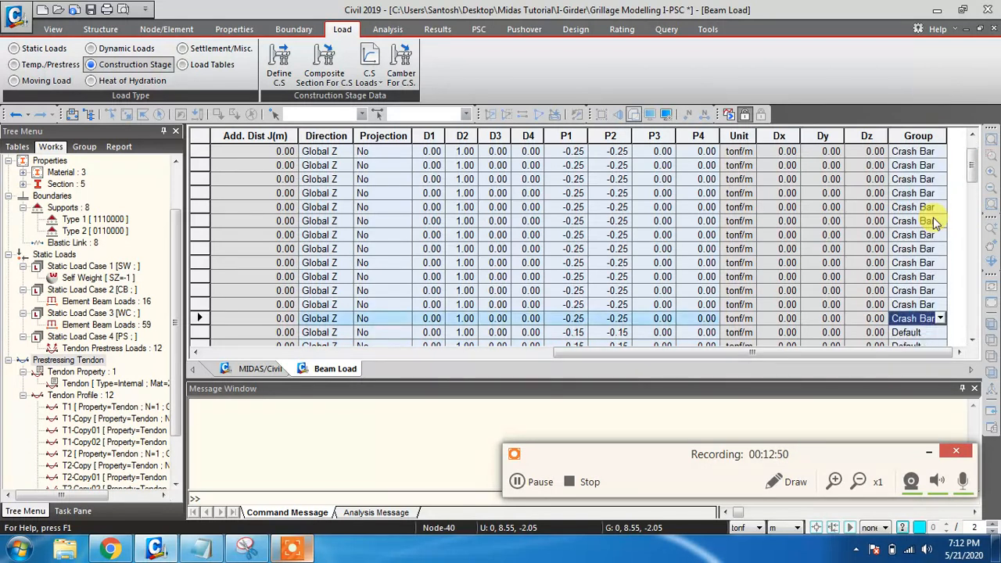
{"action": "left_click", "coordinate": [917, 292]}
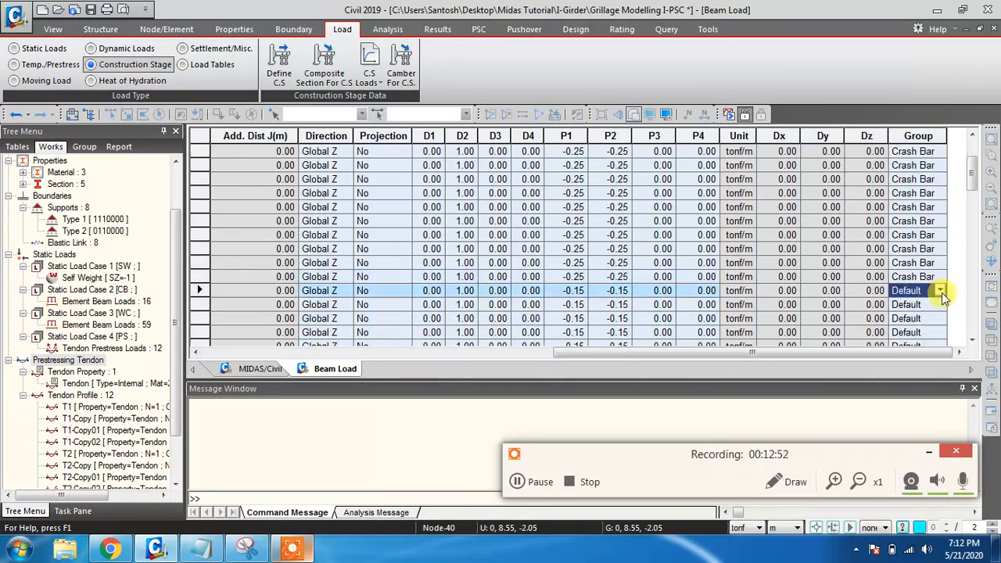
{"action": "left_click", "coordinate": [942, 291]}
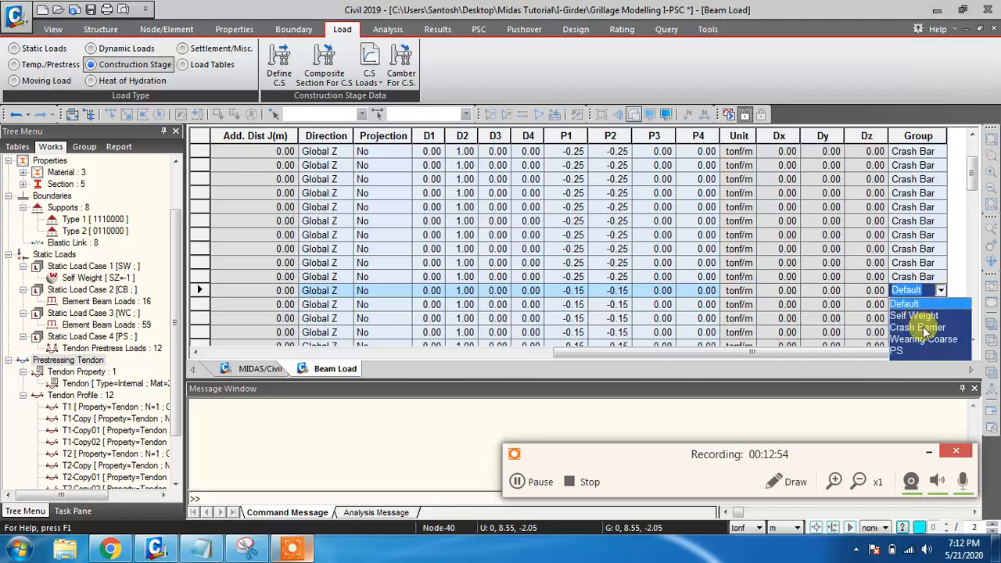
{"action": "left_click", "coordinate": [918, 339]}
{"action": "left_click", "coordinate": [918, 306]}
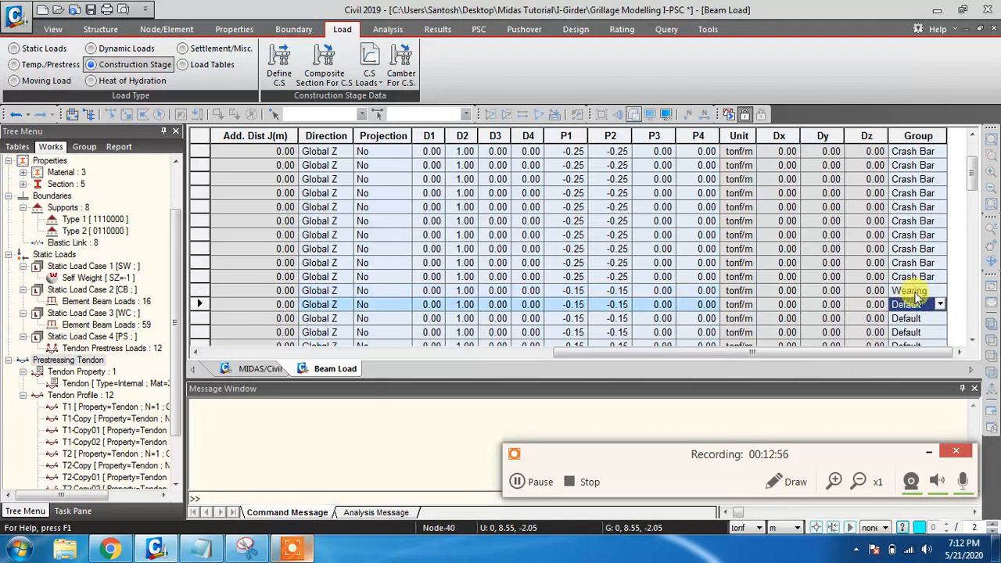
- Copy the Wearing Coarse group from the first WC row to all the WC beam load rows below it
{"action": "left_click", "coordinate": [916, 293]}
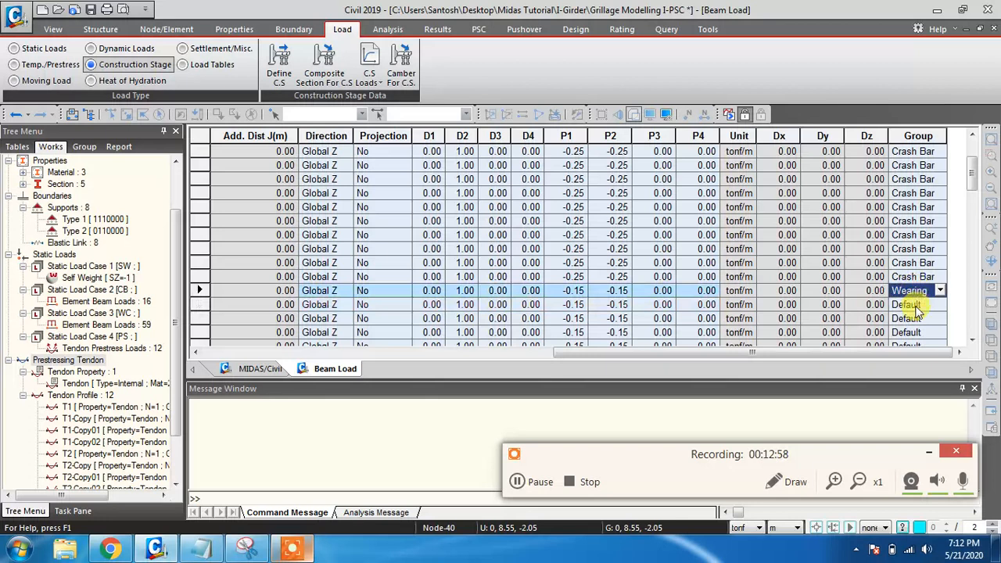
{"action": "left_click_drag", "start_coordinate": [919, 311], "coordinate": [912, 436]}
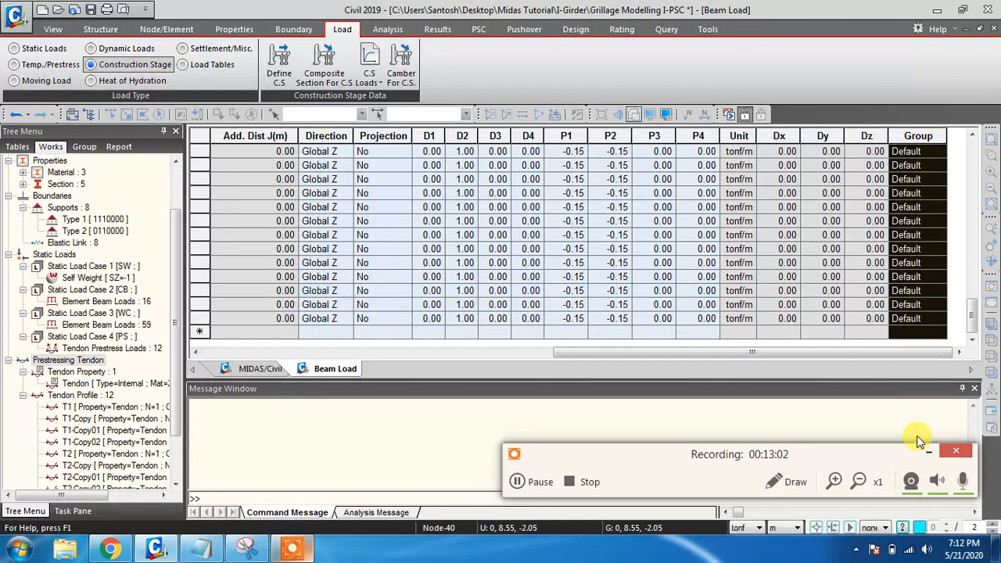
{"action": "key", "text": "ctrl+v"}
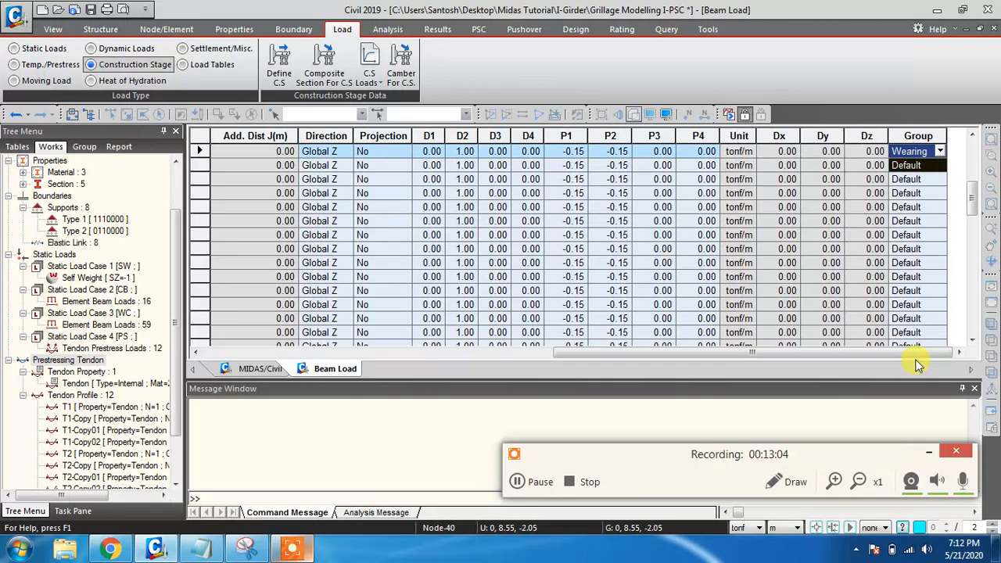
{"action": "left_click", "coordinate": [922, 193]}
{"action": "left_click_drag", "start_coordinate": [926, 172], "coordinate": [923, 321]}
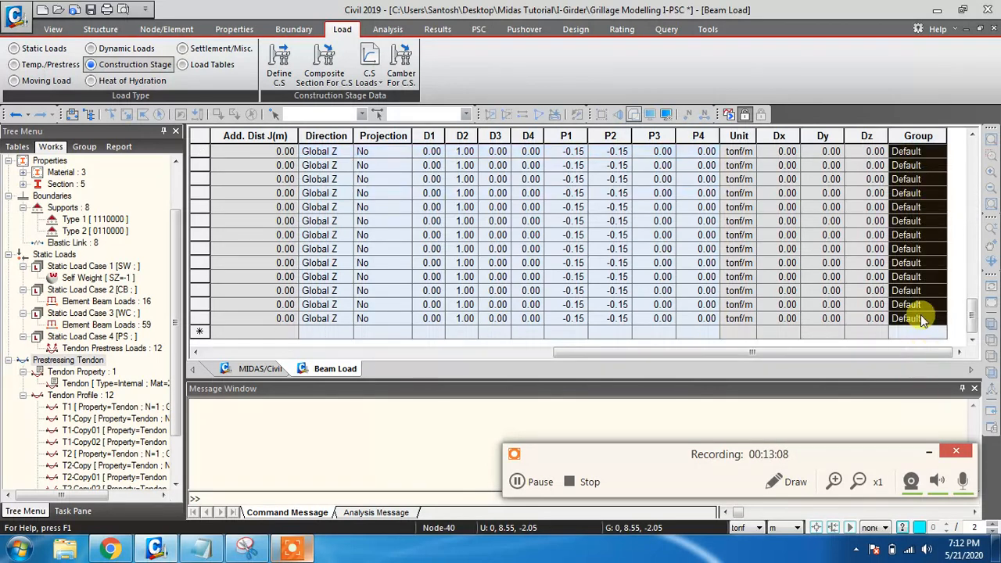
{"action": "type", "text": "Wearing"}
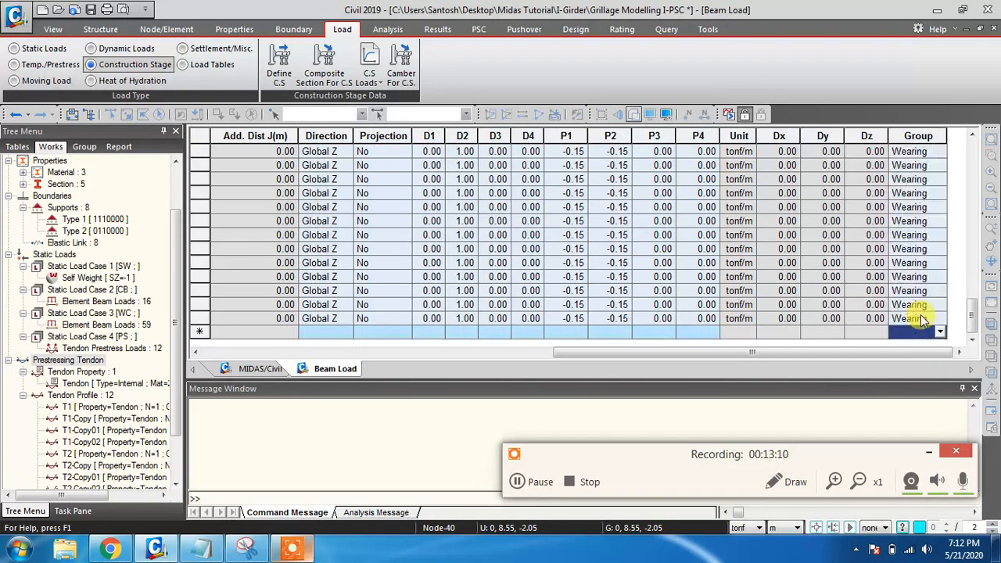
- Check the load groups against the load cases where the CB rows meet the WC rows, and close the beam load table
{"action": "left_click_drag", "start_coordinate": [973, 319], "coordinate": [973, 242]}
{"action": "scroll", "coordinate": [936, 254], "scroll_direction": "up", "scroll_amount": 10}
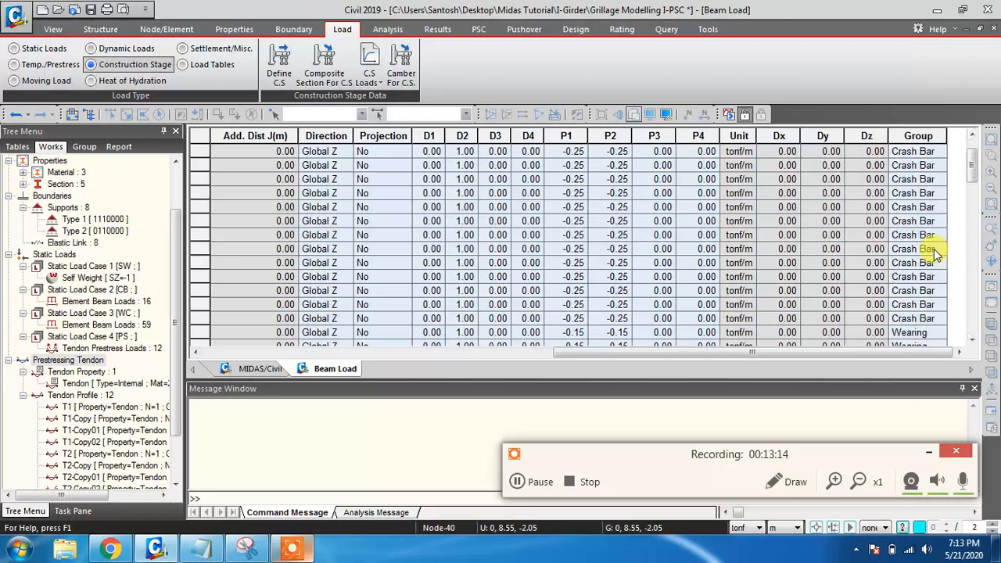
{"action": "scroll", "coordinate": [935, 254], "scroll_direction": "down", "scroll_amount": 3}
{"action": "scroll", "coordinate": [936, 254], "scroll_direction": "up", "scroll_amount": 2}
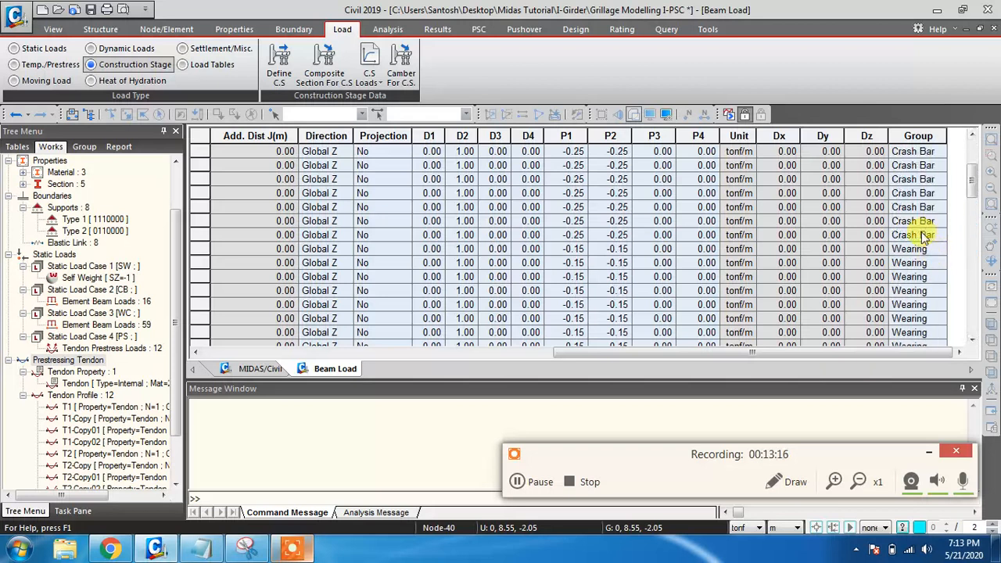
{"action": "left_click", "coordinate": [922, 235]}
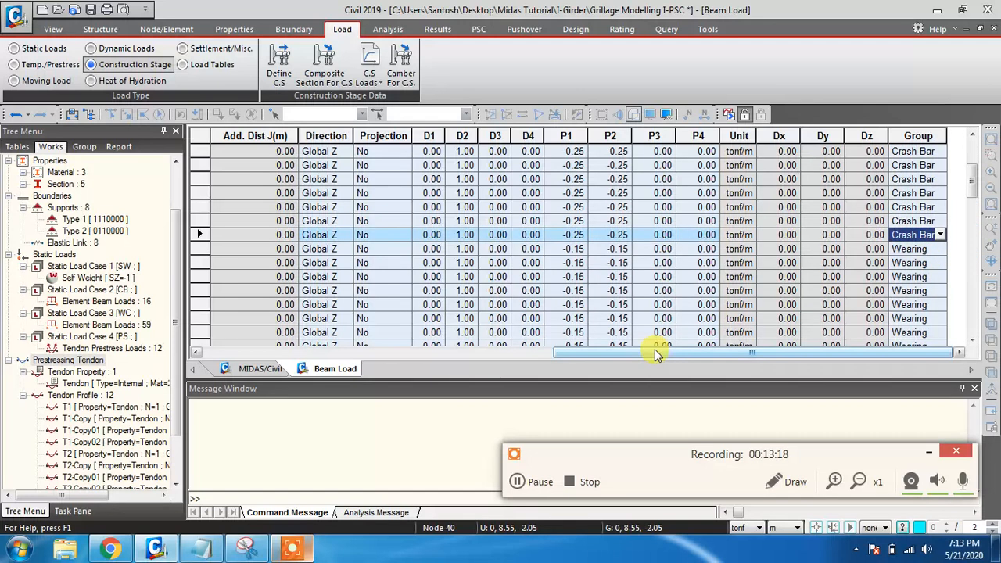
{"action": "left_click_drag", "start_coordinate": [657, 352], "coordinate": [280, 356]}
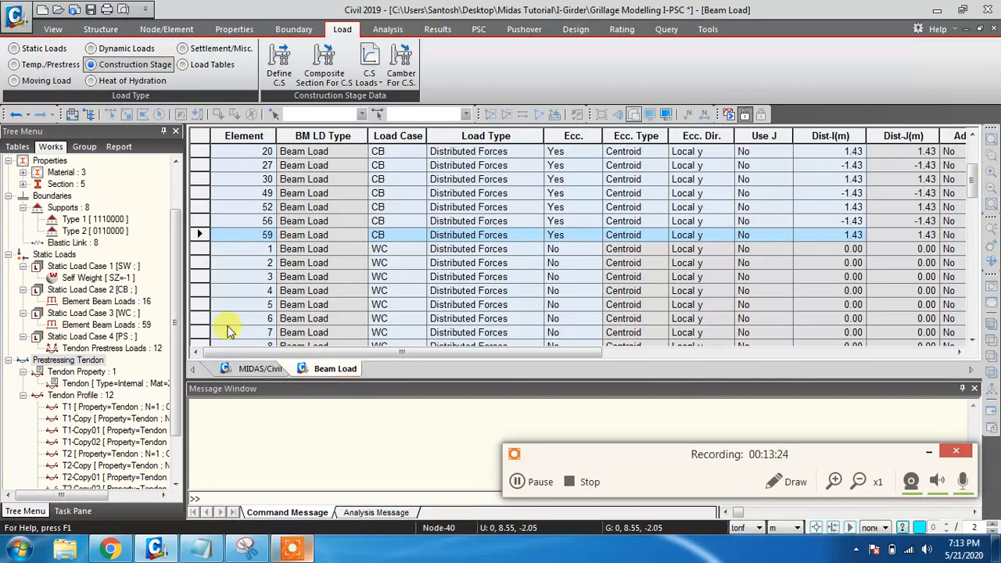
{"action": "right_click", "coordinate": [337, 370]}
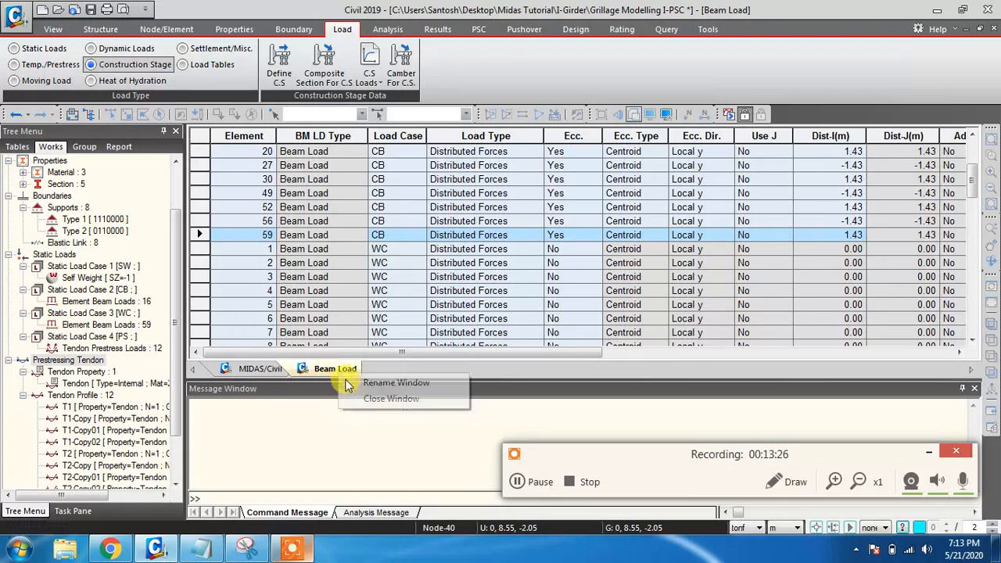
{"action": "left_click", "coordinate": [351, 402]}
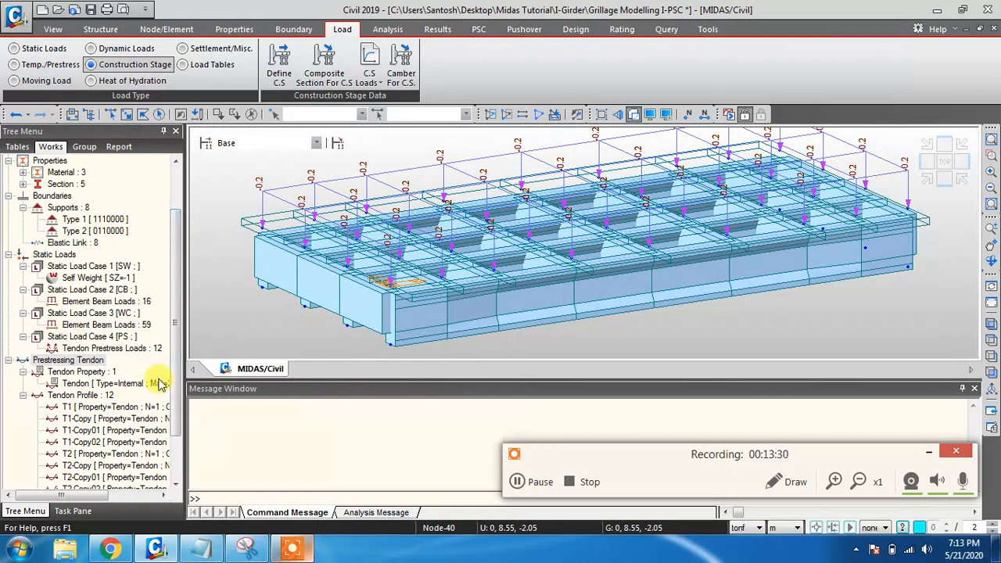
{"action": "left_click", "coordinate": [520, 481]}
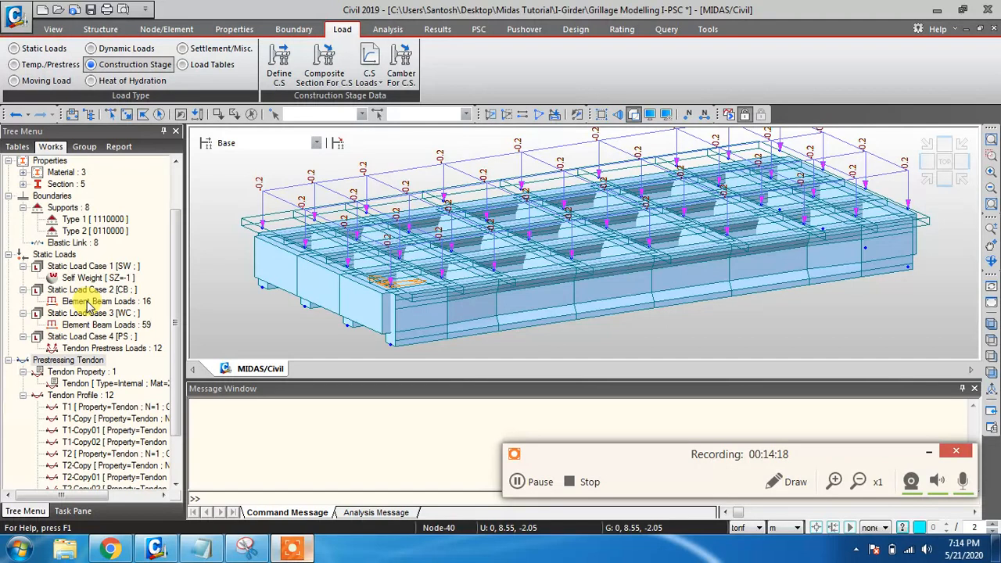
{"action": "left_click", "coordinate": [89, 303]}
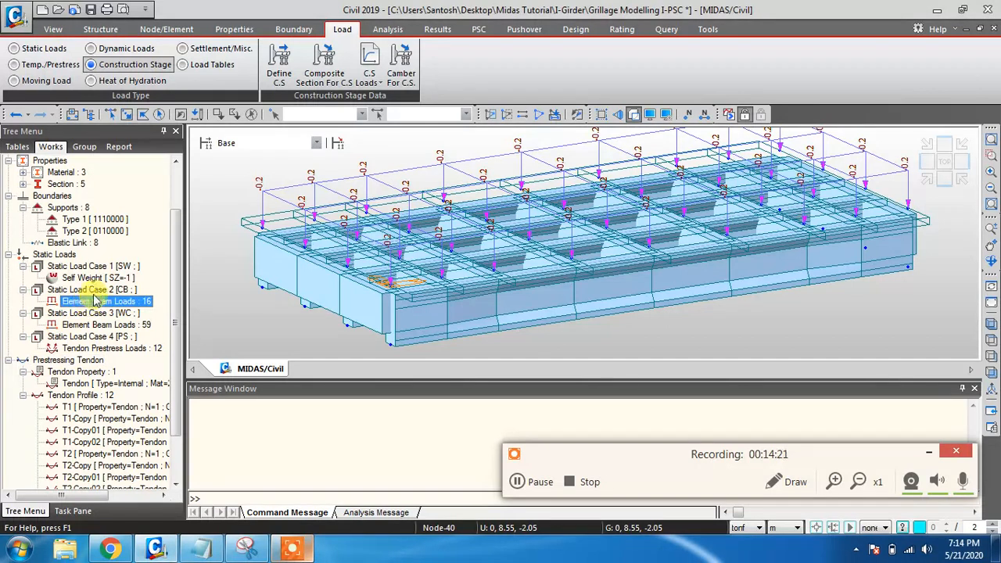
- Reopen the beam load table from the WC load case, compare the last rows' groups with their load cases, and close it
{"action": "left_click", "coordinate": [98, 326]}
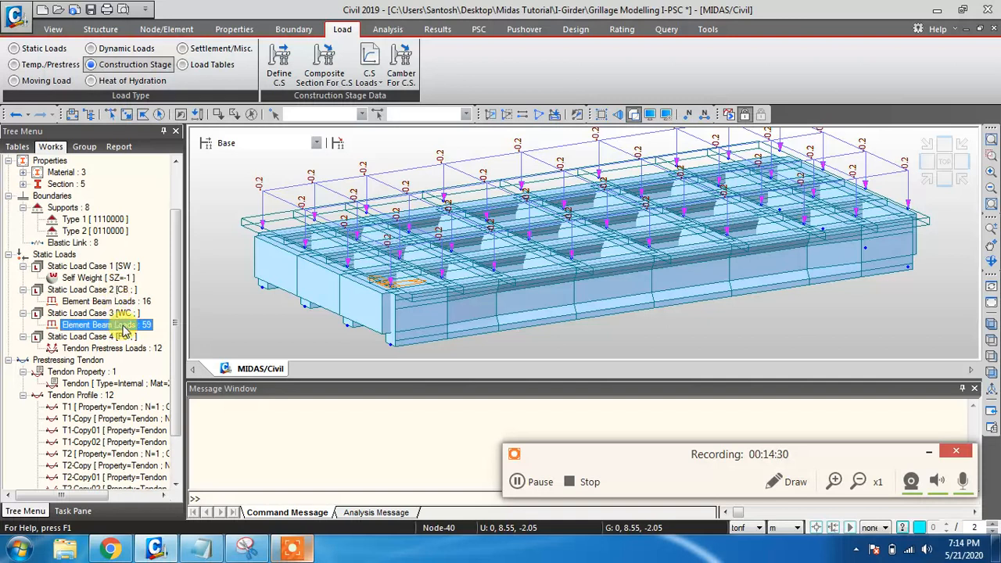
{"action": "right_click", "coordinate": [124, 330]}
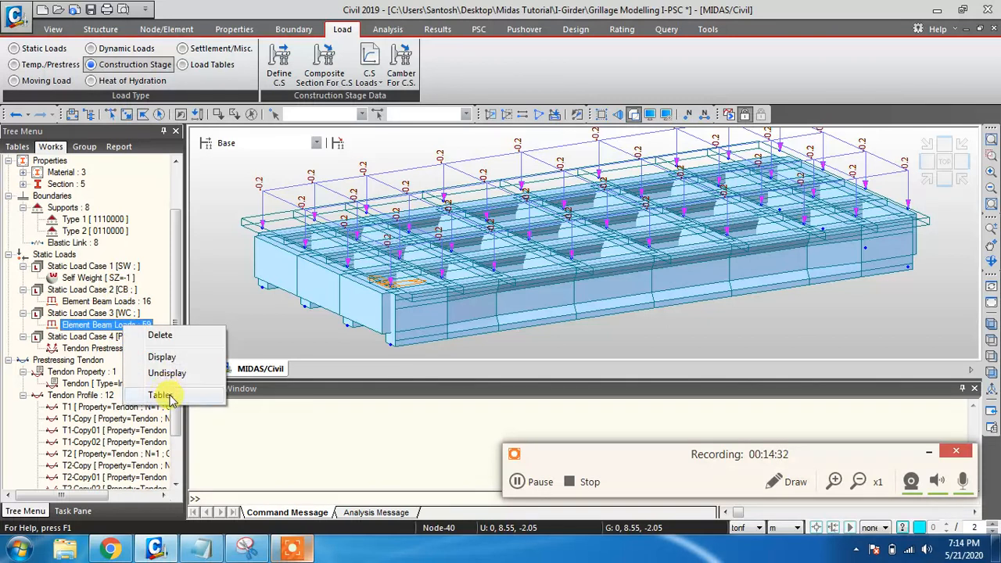
{"action": "left_click", "coordinate": [169, 398]}
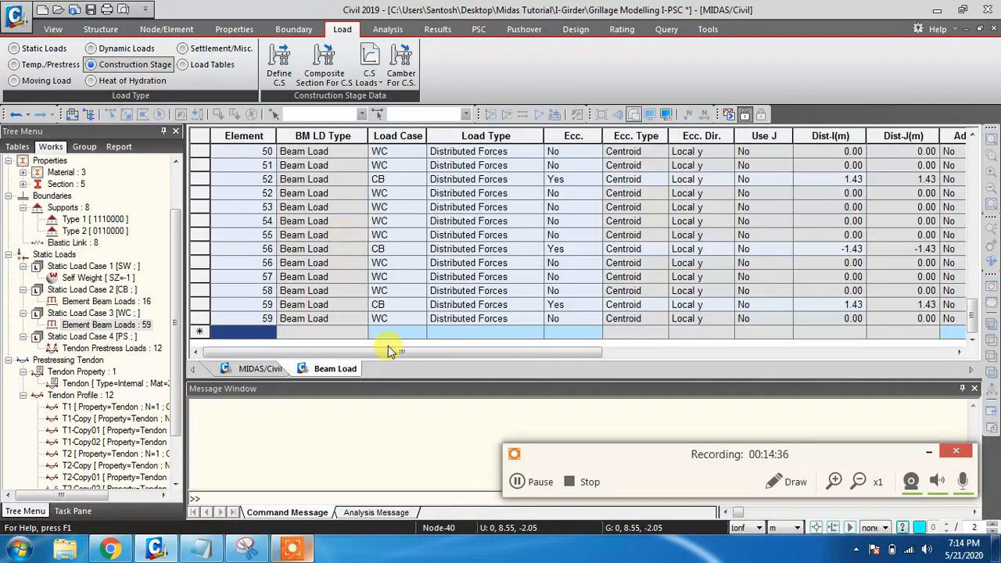
{"action": "left_click_drag", "start_coordinate": [391, 351], "coordinate": [861, 335]}
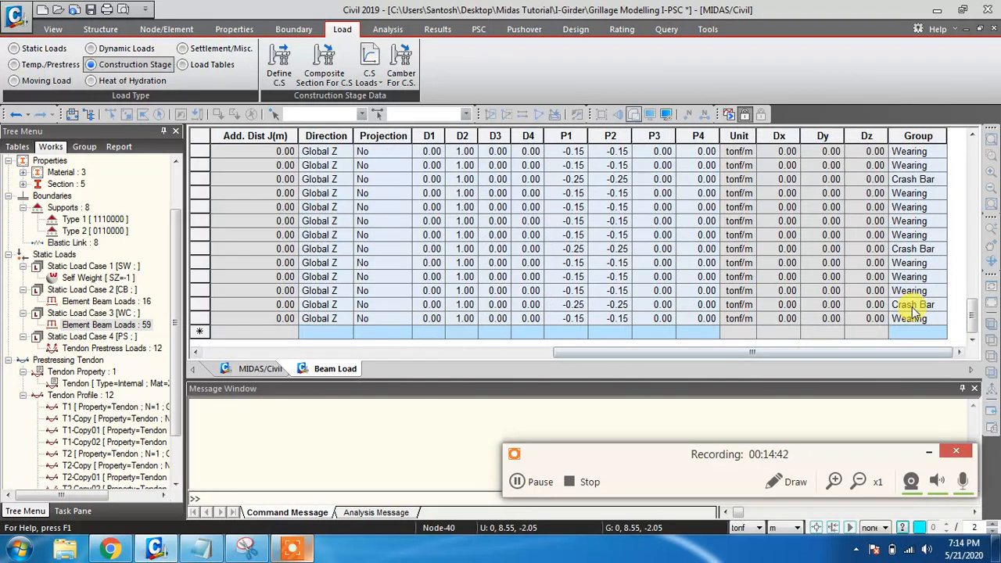
{"action": "left_click_drag", "start_coordinate": [680, 352], "coordinate": [261, 348]}
{"action": "left_click", "coordinate": [383, 307]}
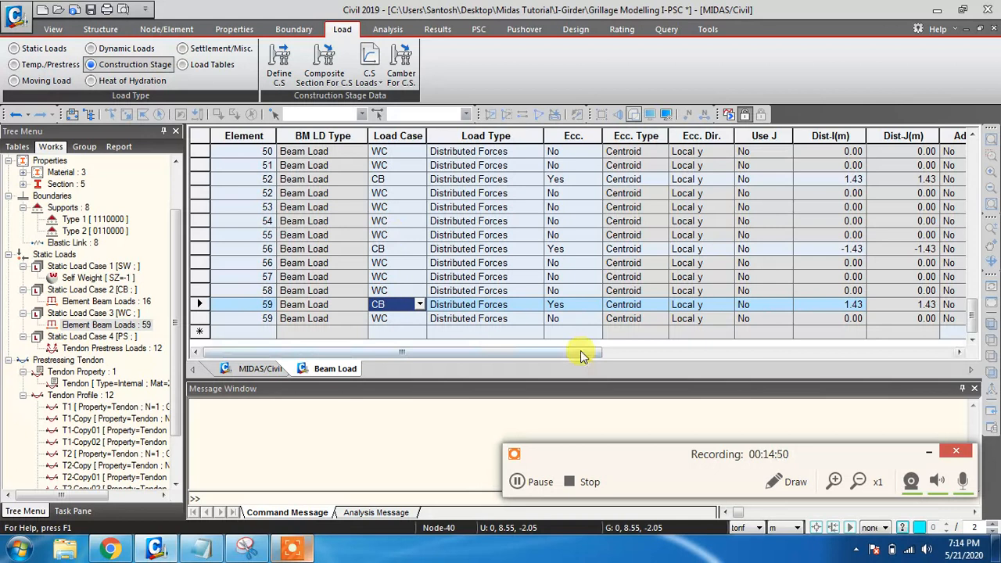
{"action": "right_click", "coordinate": [334, 368]}
{"action": "left_click", "coordinate": [363, 394]}
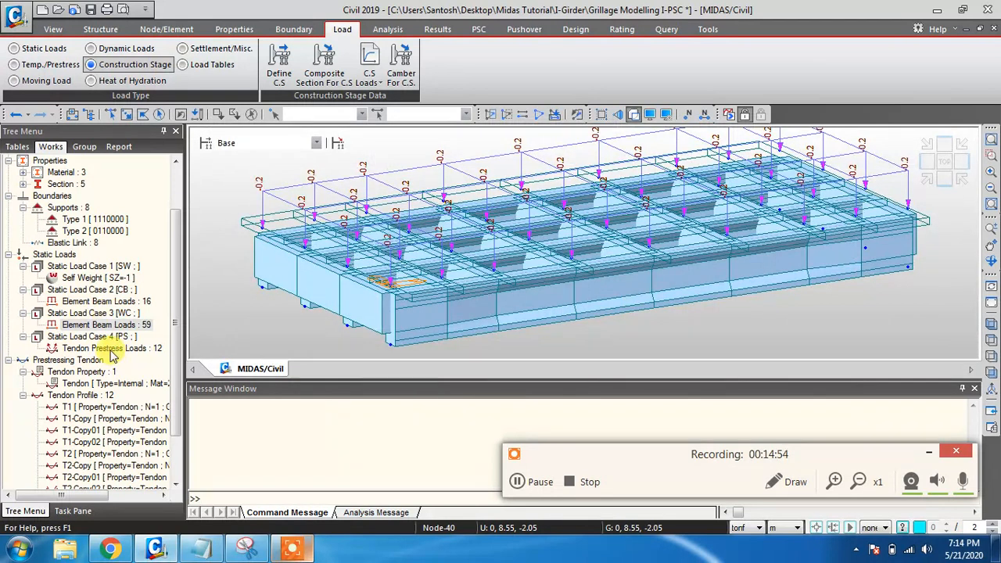
- Open the table of tendon prestress loads and set tendon T1's load group to PS
{"action": "left_click", "coordinate": [112, 349]}
{"action": "right_click", "coordinate": [116, 352]}
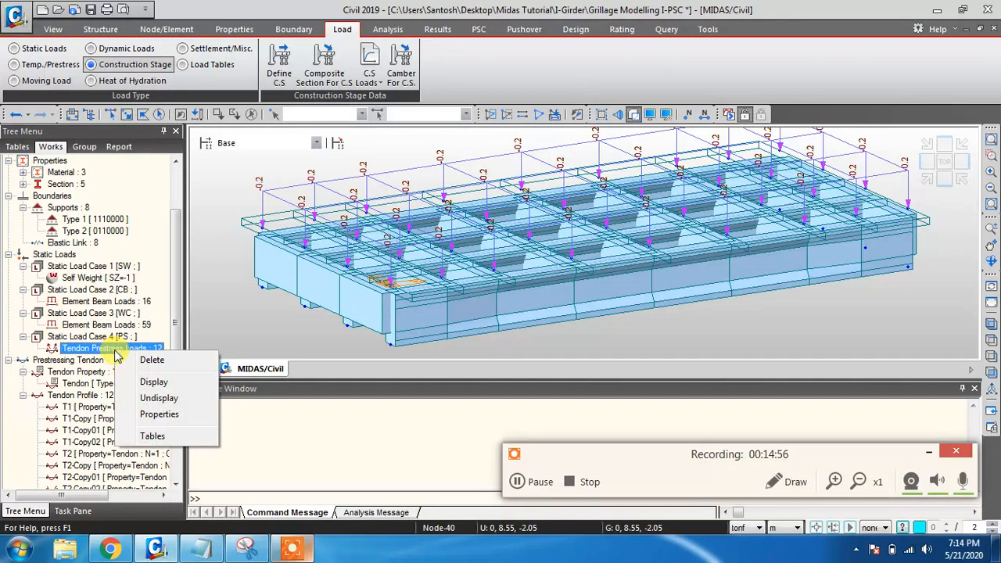
{"action": "left_click", "coordinate": [154, 437]}
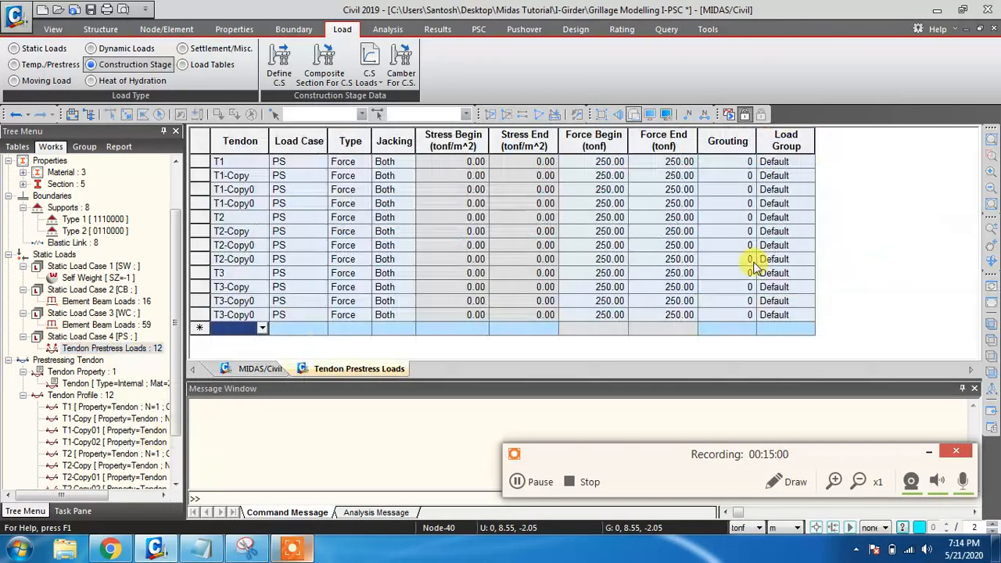
{"action": "left_click", "coordinate": [797, 164]}
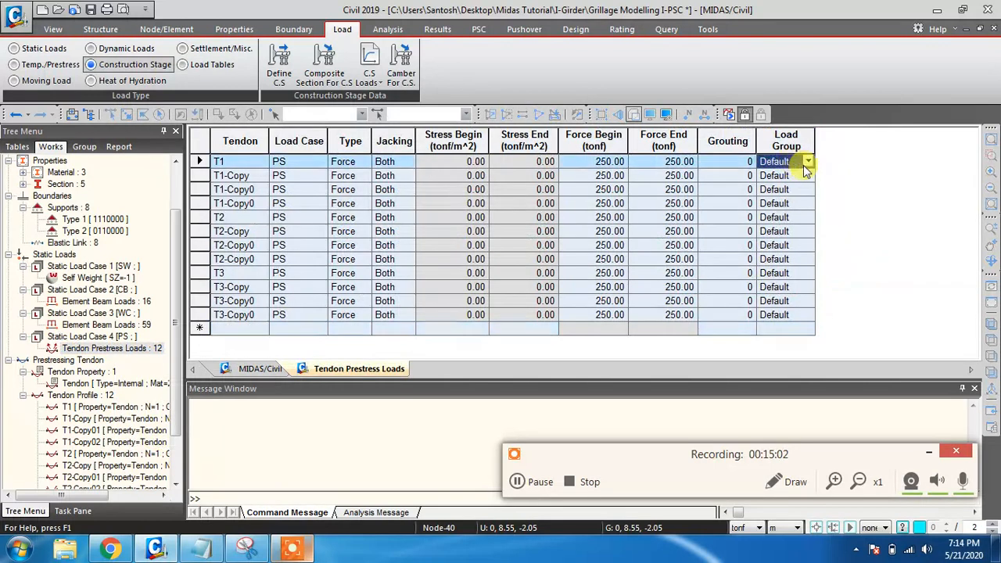
{"action": "left_click", "coordinate": [807, 162]}
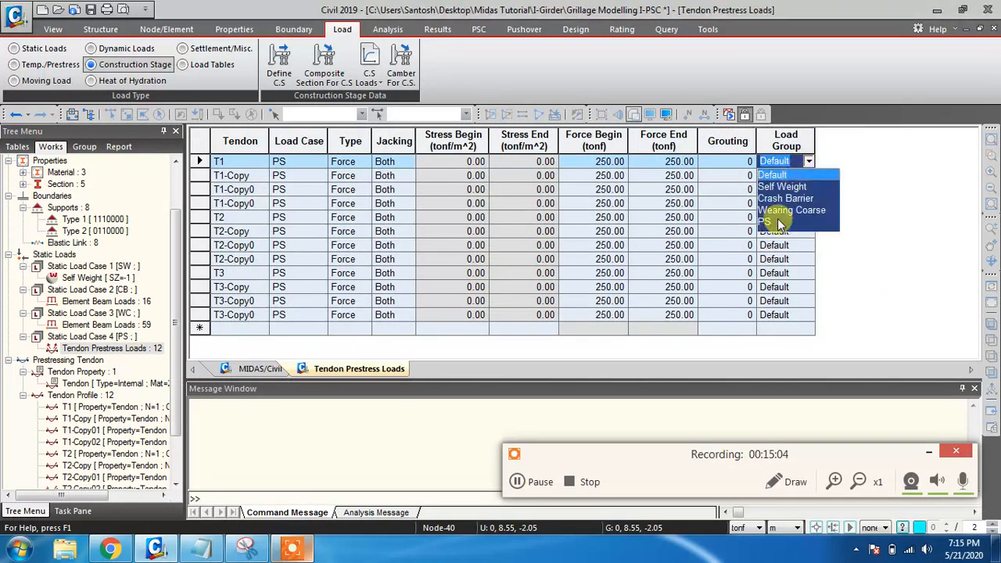
{"action": "left_click", "coordinate": [779, 221]}
{"action": "left_click", "coordinate": [785, 178]}
- Copy the PS load group from tendon T1 to all the other tendon rows and close the tendon prestress loads table
{"action": "left_click", "coordinate": [780, 163]}
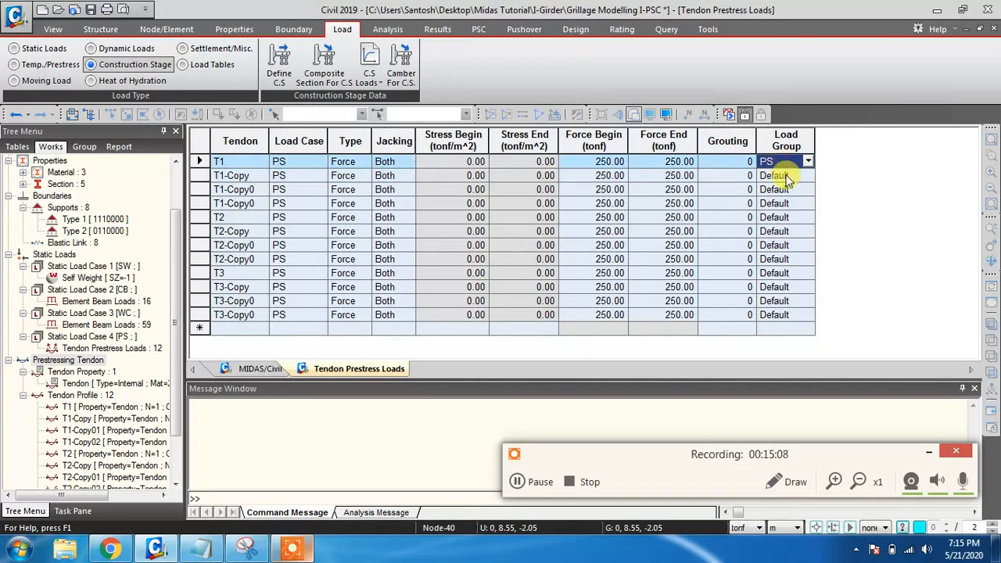
{"action": "left_click_drag", "start_coordinate": [787, 180], "coordinate": [787, 314]}
{"action": "key", "text": "ctrl+v"}
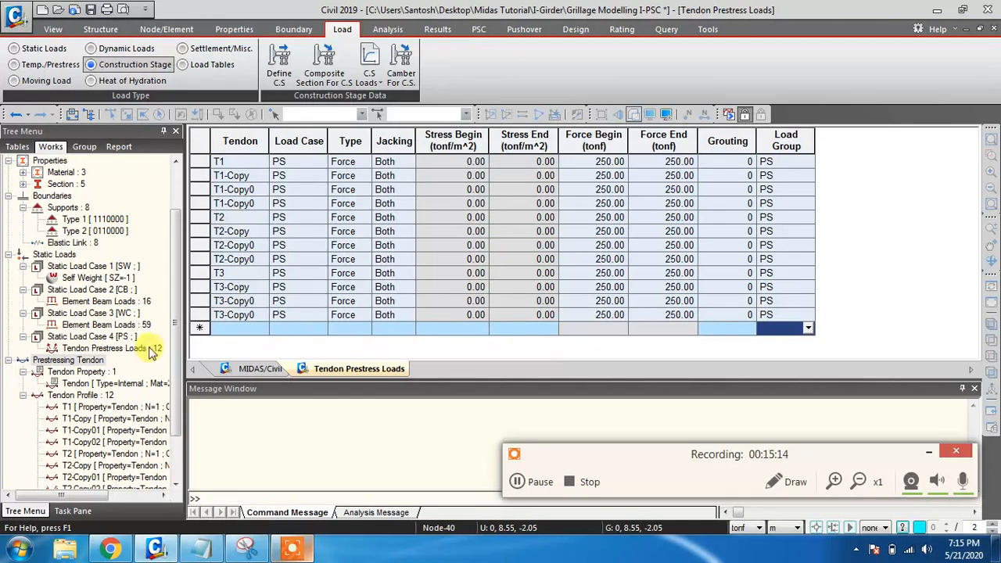
{"action": "right_click", "coordinate": [366, 370]}
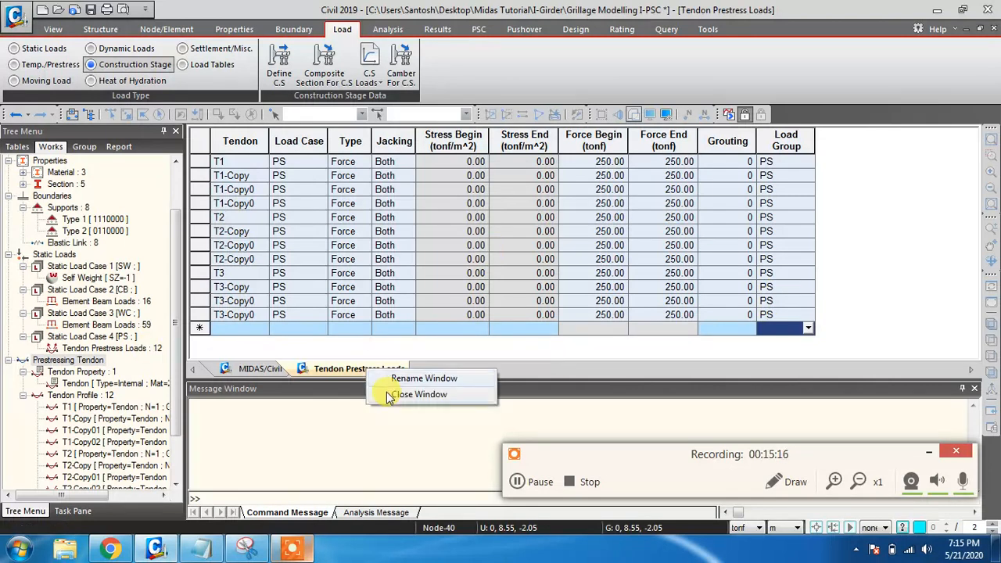
{"action": "left_click", "coordinate": [389, 395]}
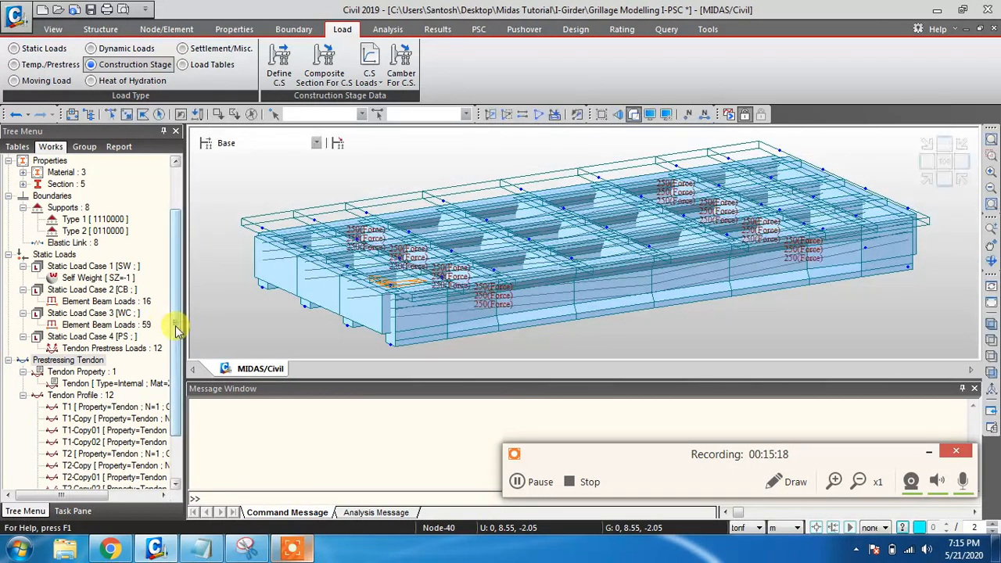
- Open the properties of the Type 1 [1110000] supports to check their boundary group
{"action": "left_click_drag", "start_coordinate": [177, 327], "coordinate": [179, 202]}
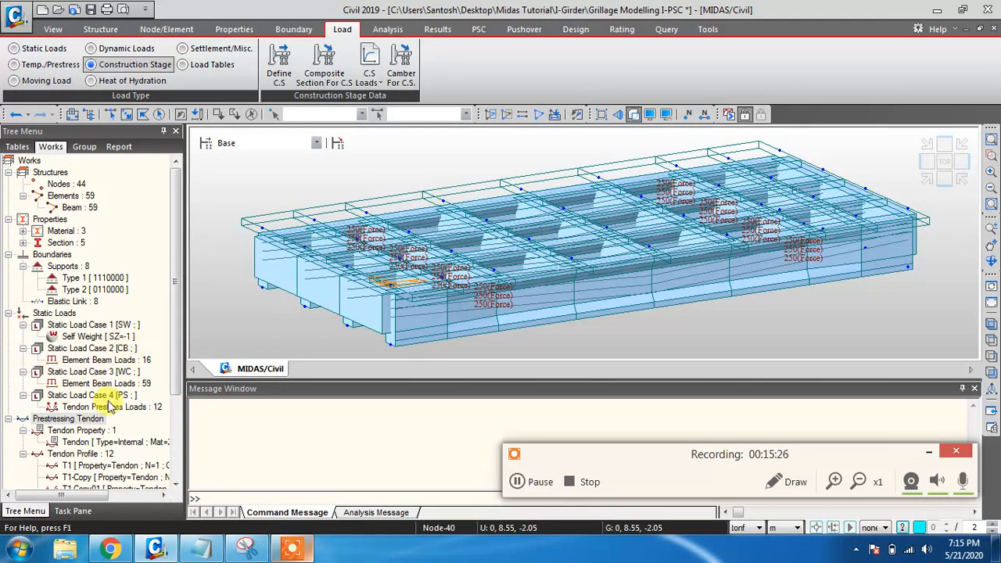
{"action": "left_click", "coordinate": [91, 291]}
{"action": "left_click", "coordinate": [82, 279]}
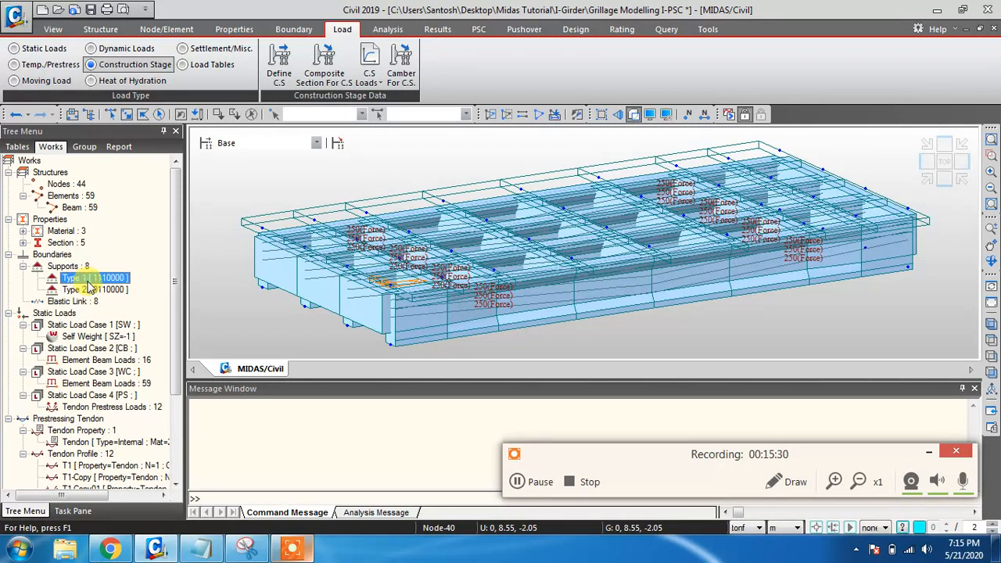
{"action": "right_click", "coordinate": [89, 280]}
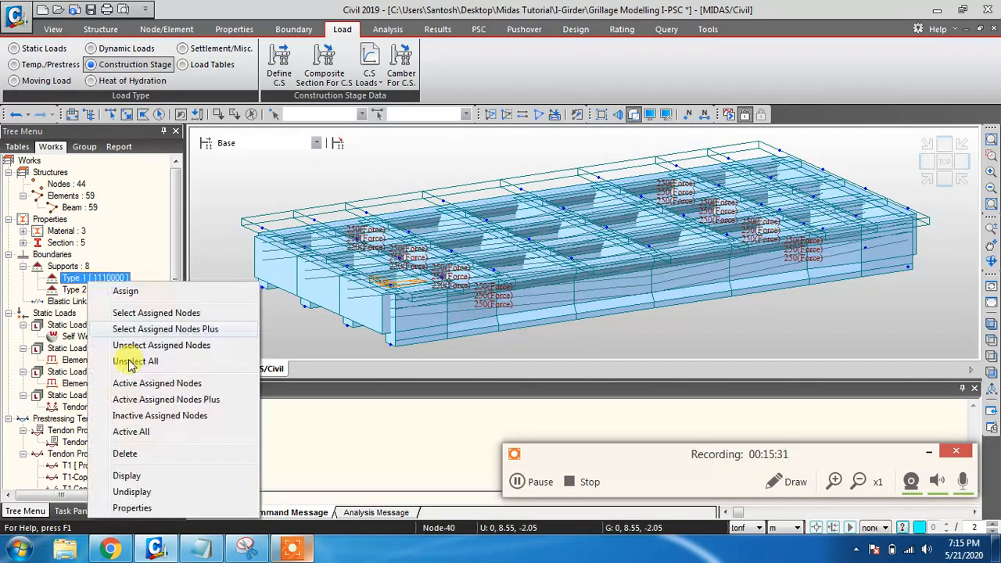
{"action": "left_click", "coordinate": [131, 509]}
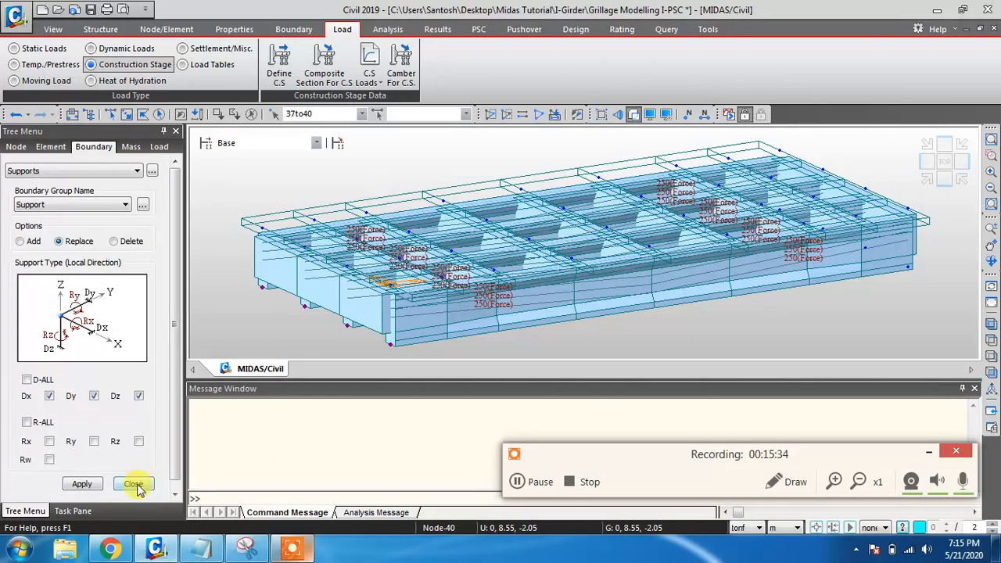
- Keep Support as the boundary group of the Type 1 supports and close their properties
{"action": "left_click", "coordinate": [62, 207]}
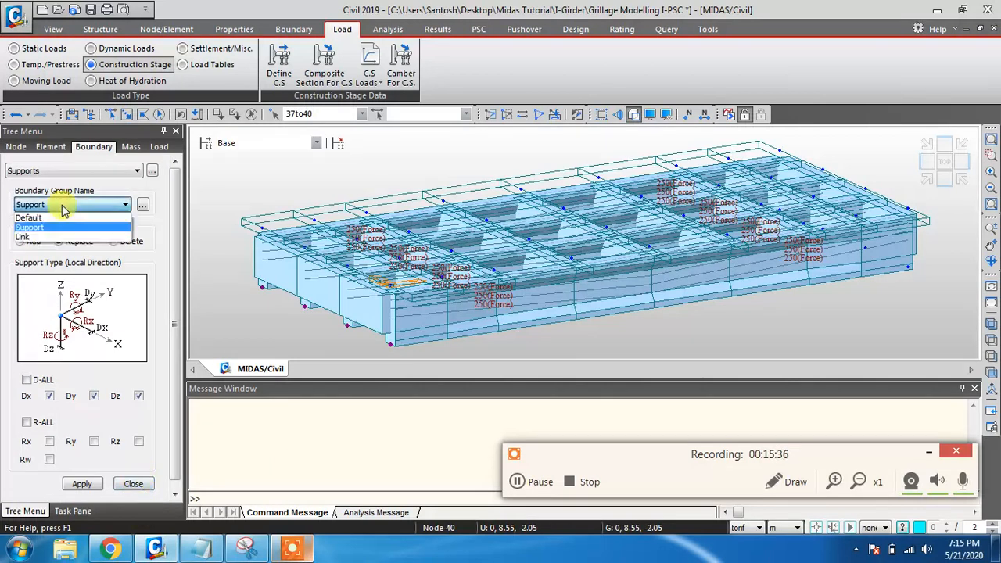
{"action": "left_click", "coordinate": [37, 226]}
{"action": "left_click", "coordinate": [133, 485]}
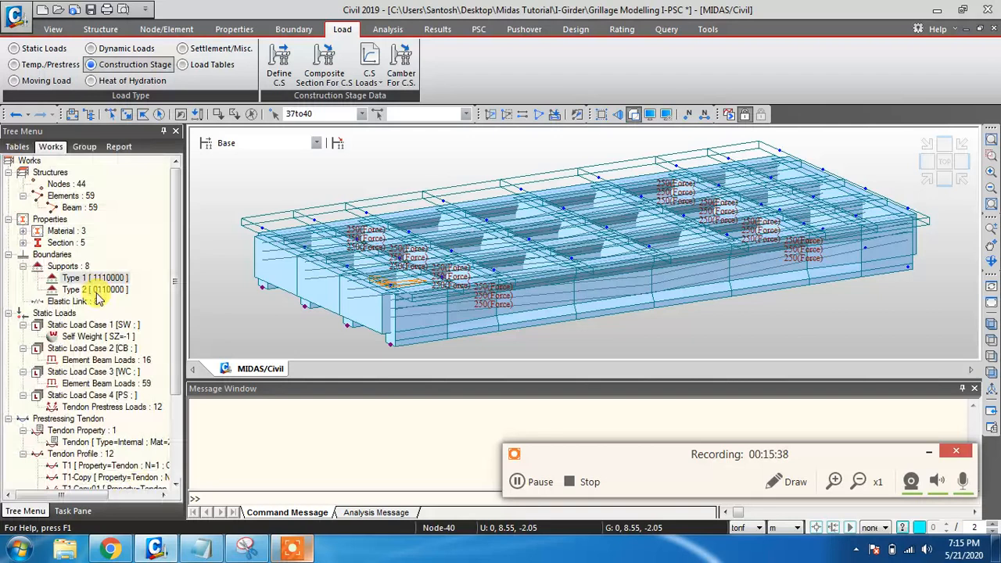
- Open the properties of the Type 2 [0110000] supports to check their boundary group and close them
{"action": "left_click", "coordinate": [90, 289]}
{"action": "right_click", "coordinate": [92, 290]}
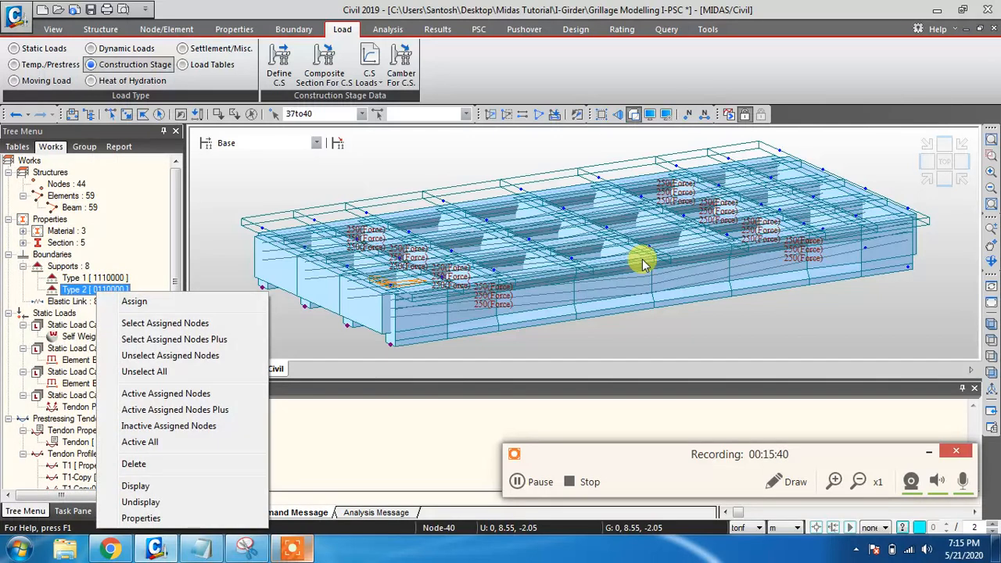
{"action": "left_click", "coordinate": [159, 519]}
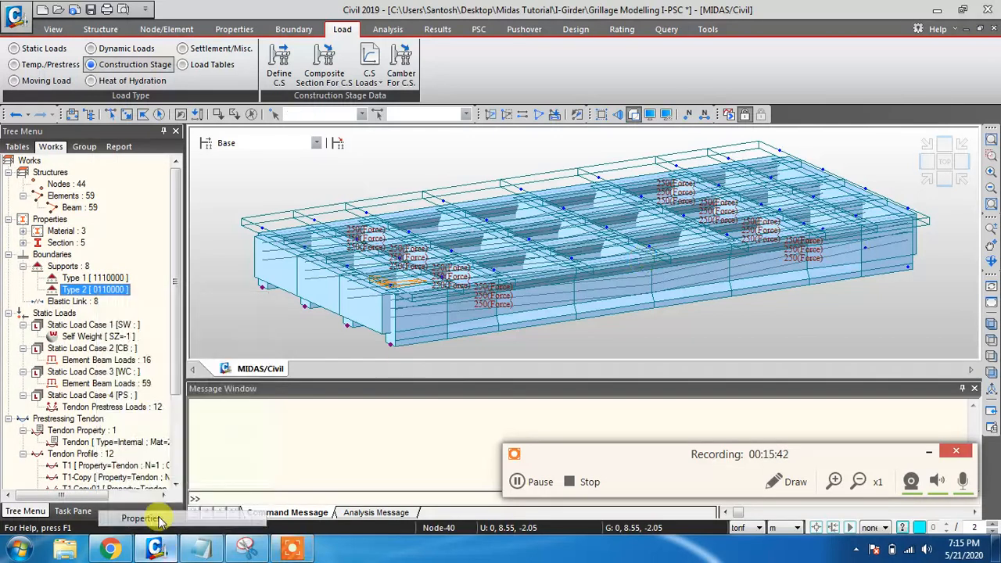
{"action": "left_click", "coordinate": [133, 486]}
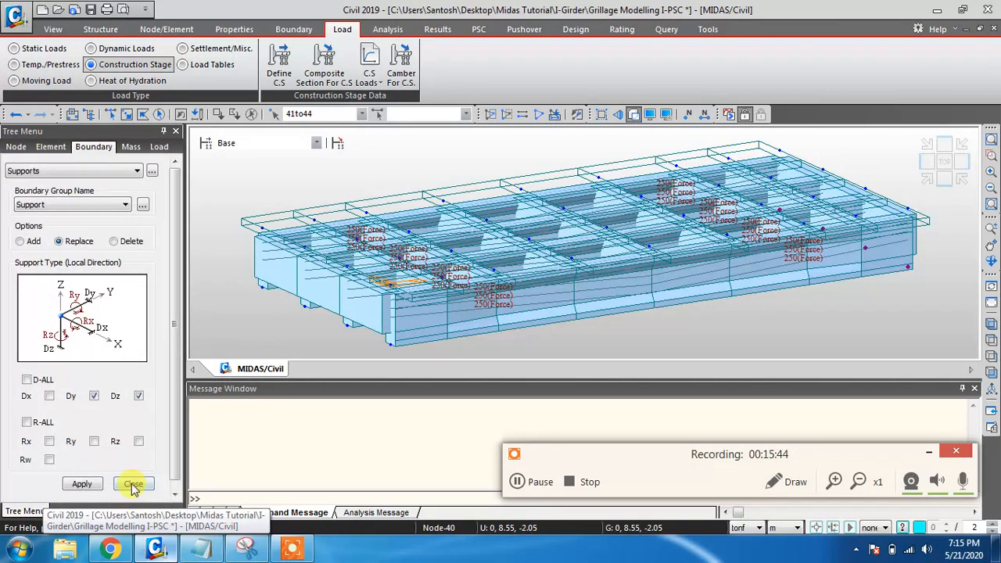
- Open the elastic link table and check the boundary group assigned to each link
{"action": "left_click", "coordinate": [76, 302]}
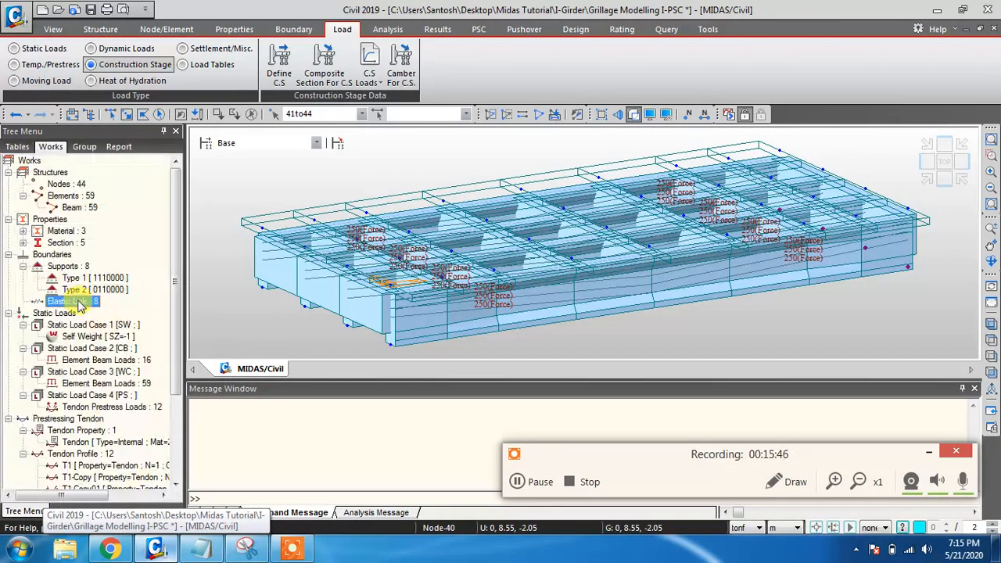
{"action": "right_click", "coordinate": [79, 304]}
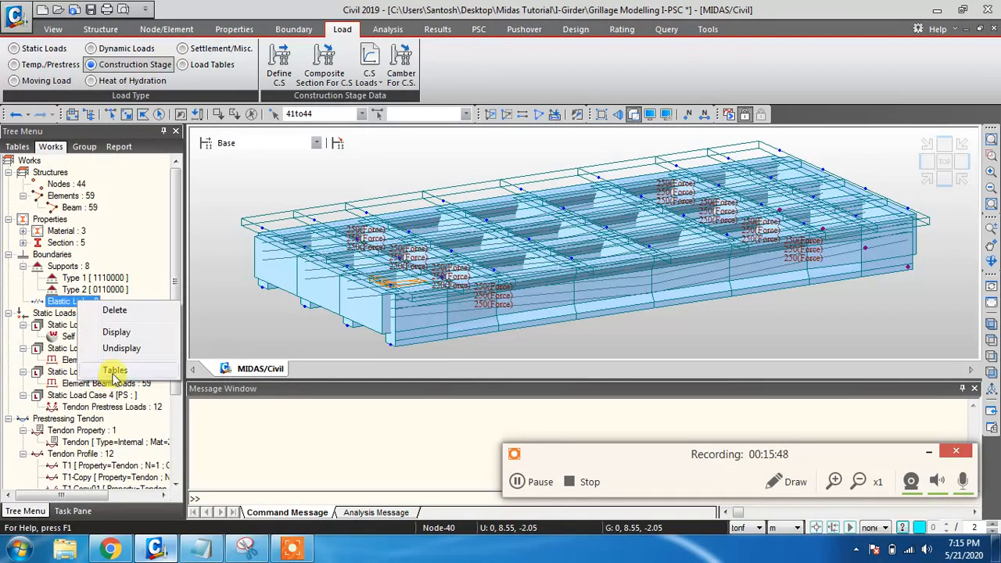
{"action": "left_click", "coordinate": [115, 371]}
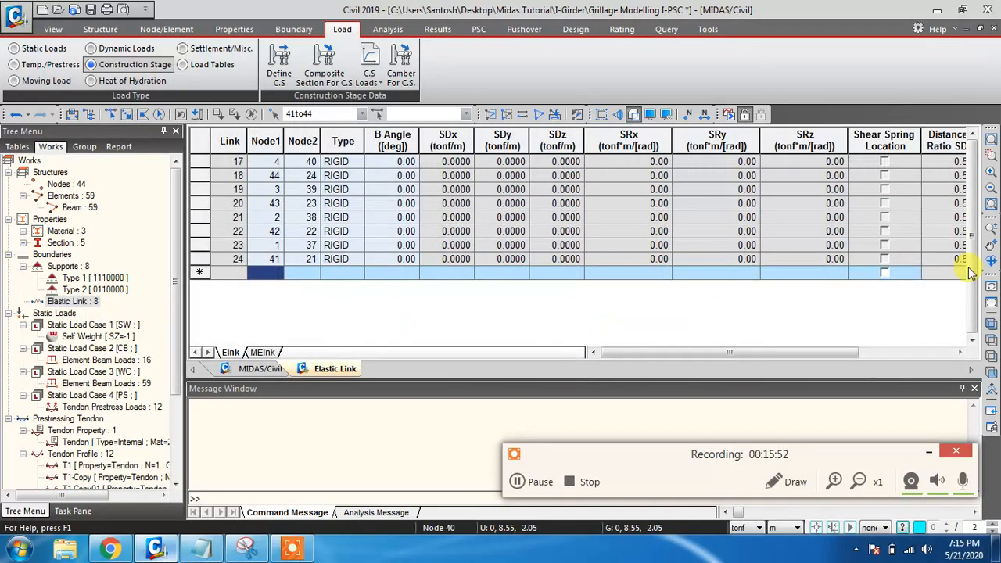
{"action": "left_click_drag", "start_coordinate": [762, 352], "coordinate": [905, 339]}
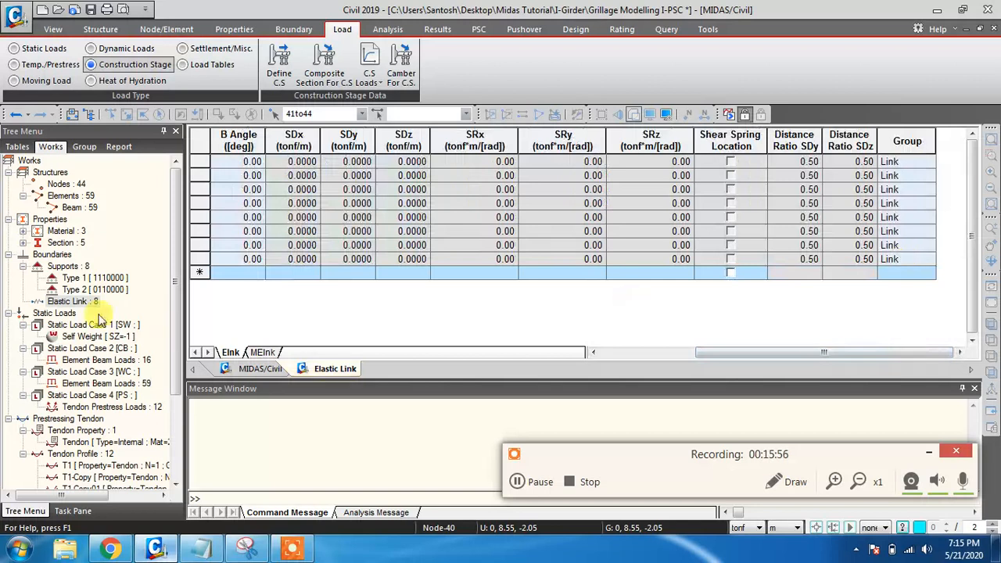
- Open the elements table and look through all its columns for a group assignment
{"action": "right_click", "coordinate": [70, 207]}
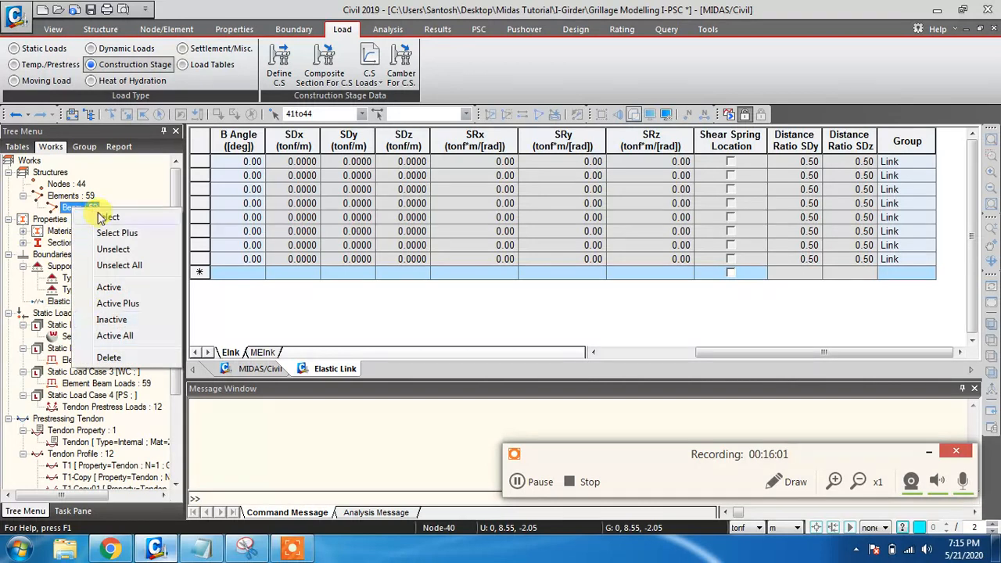
{"action": "left_click", "coordinate": [72, 196]}
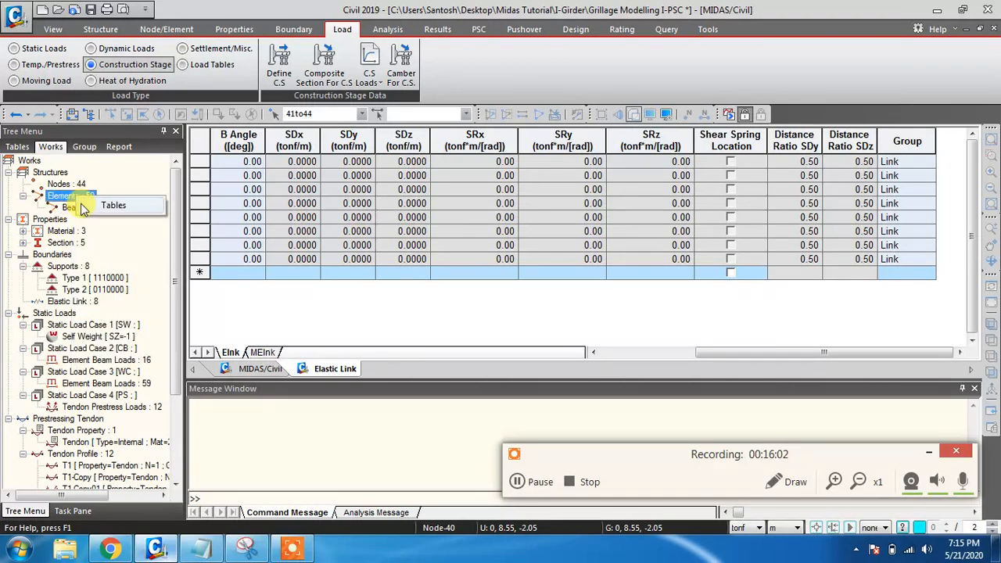
{"action": "left_click", "coordinate": [114, 206]}
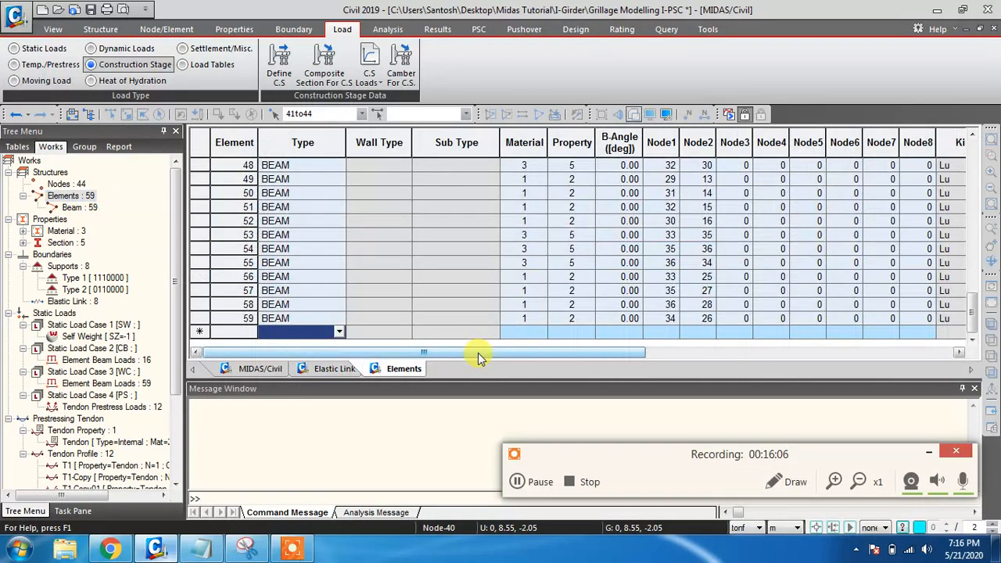
{"action": "left_click_drag", "start_coordinate": [478, 353], "coordinate": [899, 369]}
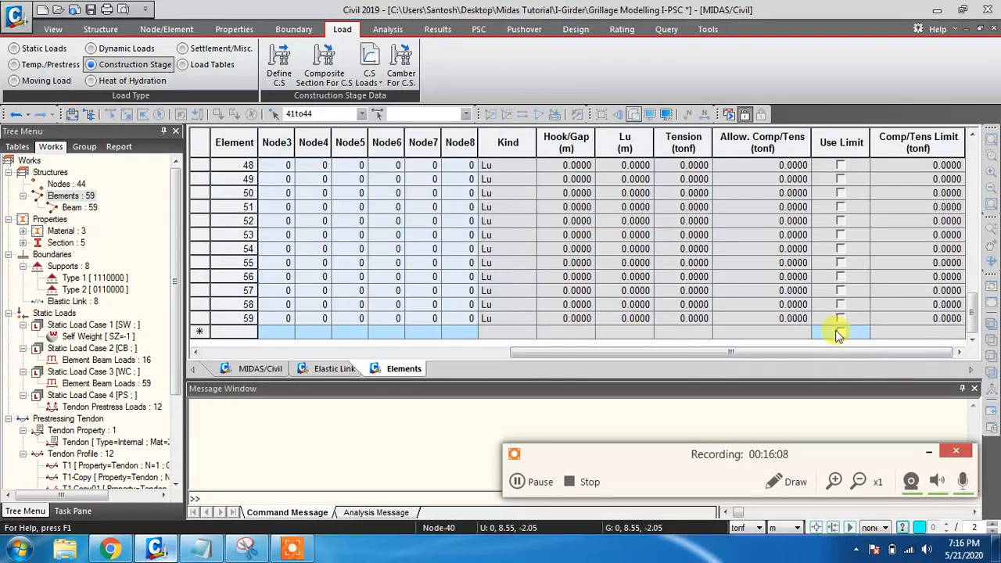
{"action": "left_click_drag", "start_coordinate": [736, 352], "coordinate": [364, 348]}
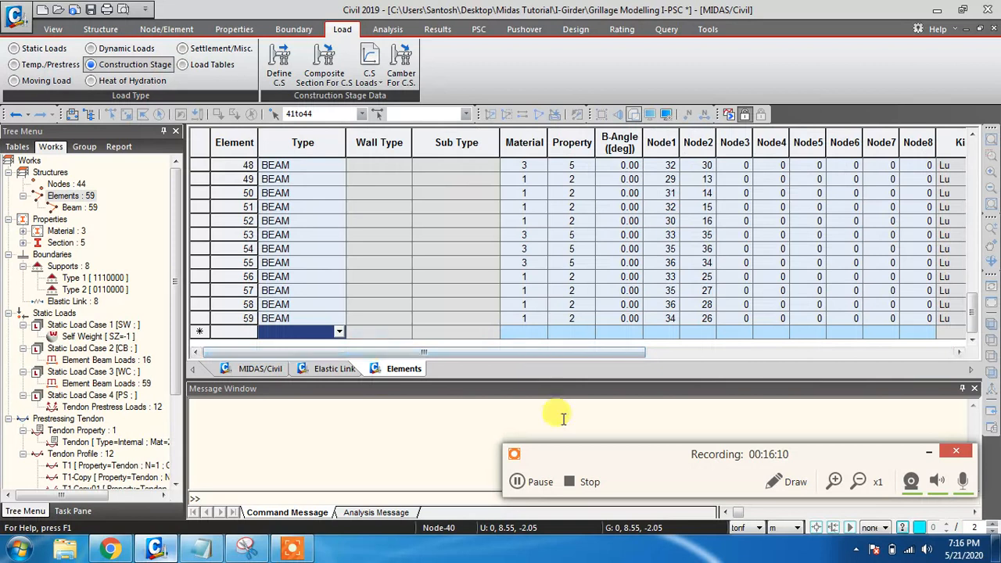
- Close the Elastic Link and Elements tables to return to the model view
{"action": "right_click", "coordinate": [305, 376]}
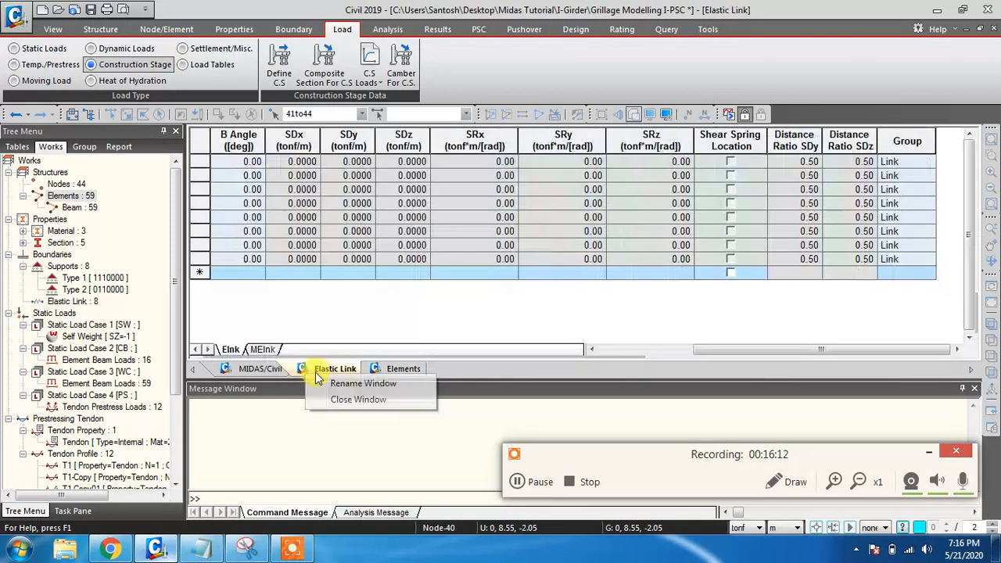
{"action": "left_click", "coordinate": [358, 400]}
{"action": "right_click", "coordinate": [335, 369]}
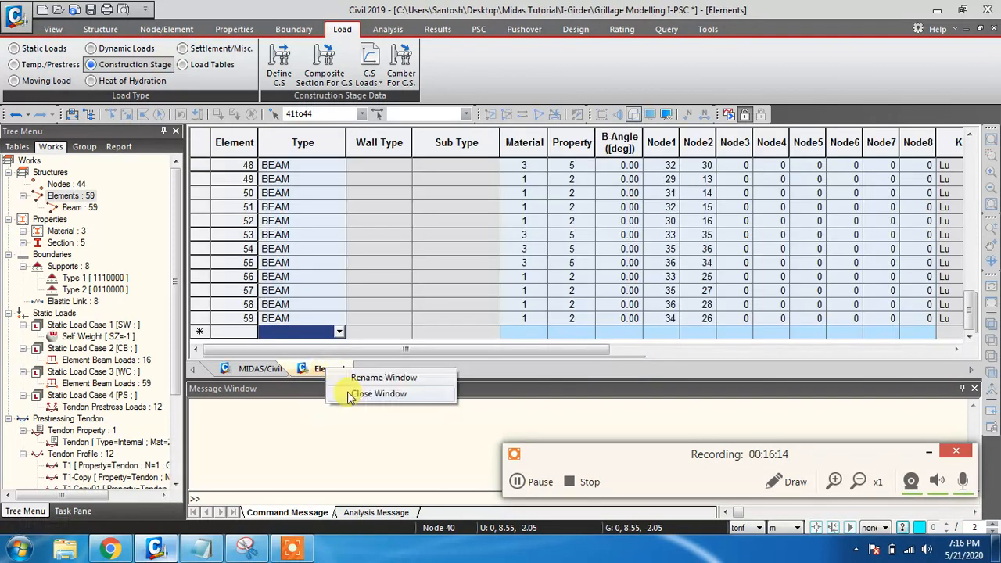
{"action": "left_click", "coordinate": [356, 399]}
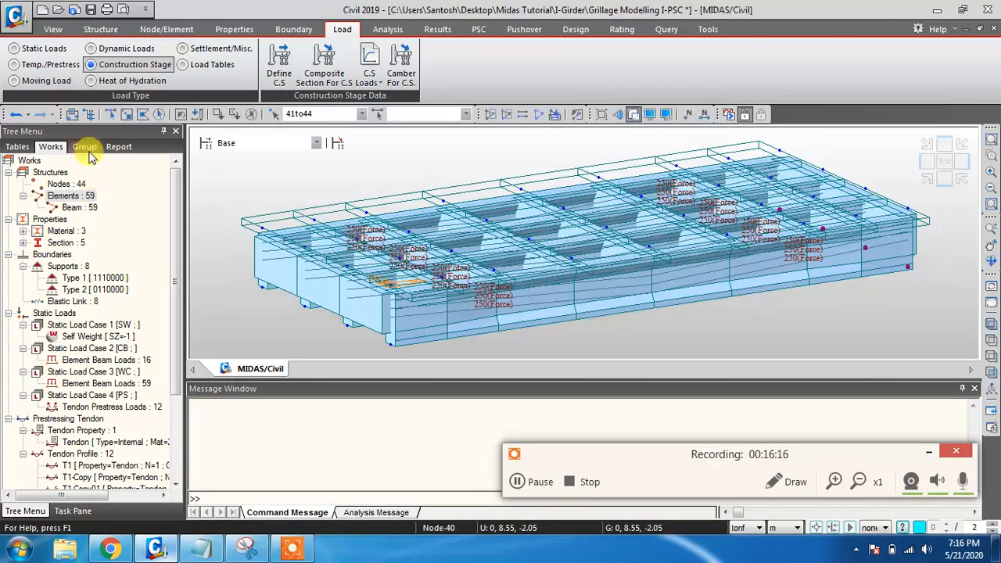
- Try to assign the current selection to the PS load group
{"action": "left_click", "coordinate": [84, 146]}
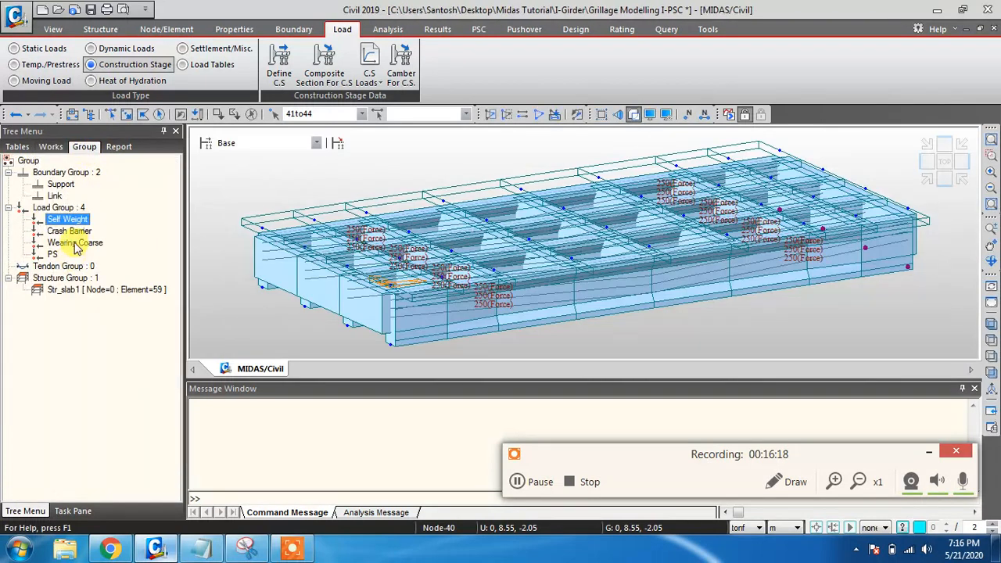
{"action": "left_click", "coordinate": [52, 255]}
{"action": "right_click", "coordinate": [52, 255]}
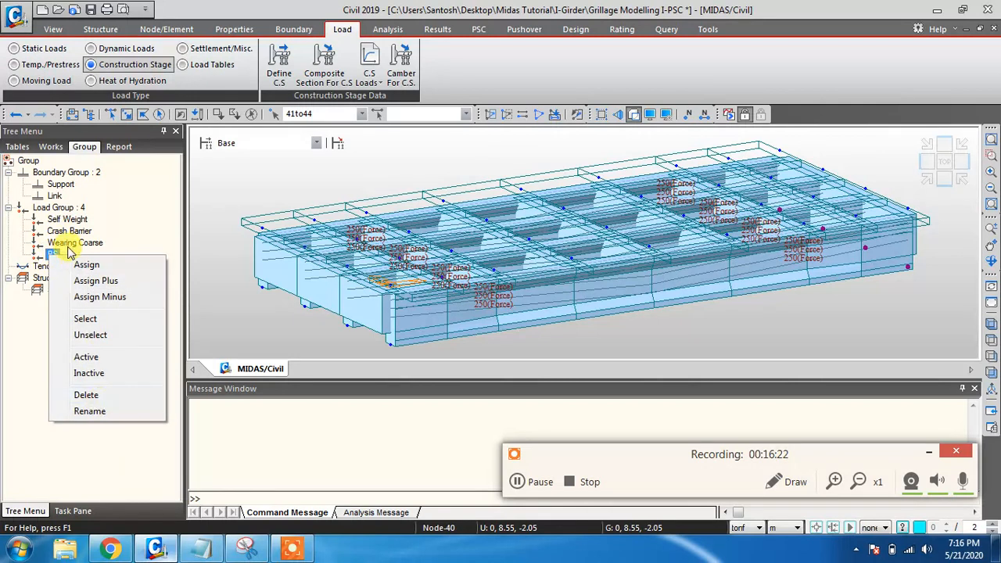
{"action": "left_click", "coordinate": [85, 265]}
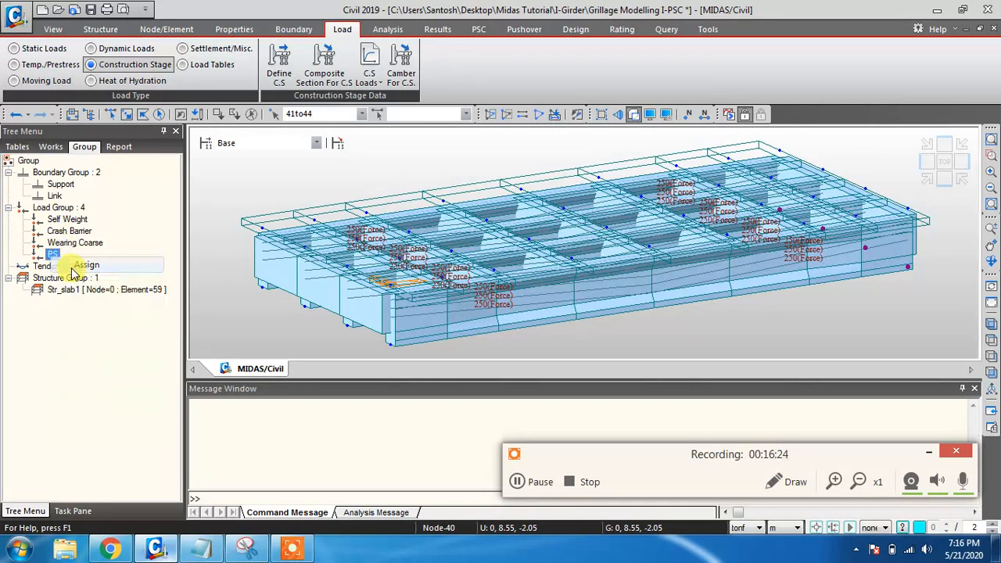
{"action": "left_click", "coordinate": [543, 358]}
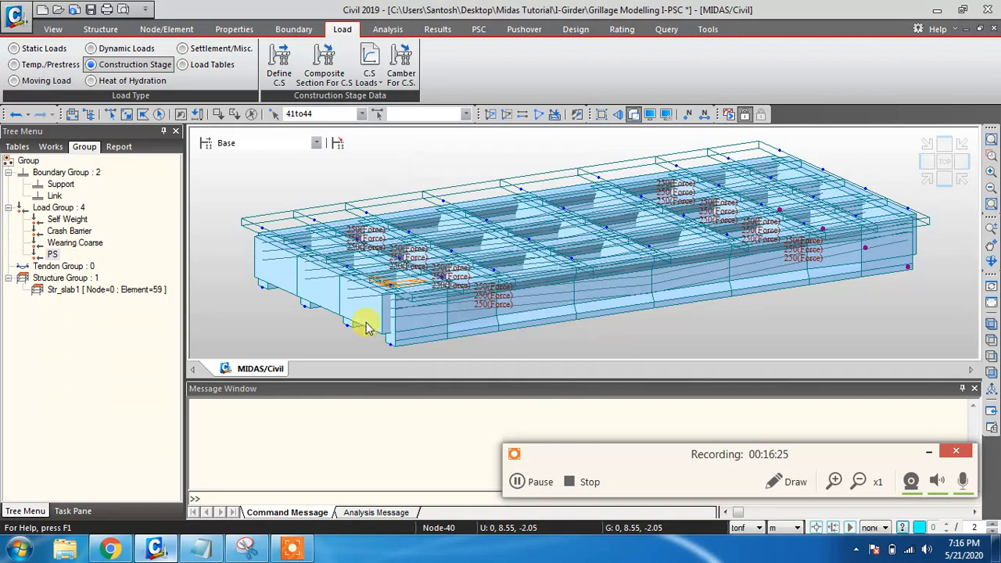
- Select the items belonging to the PS load group and switch the model display to wireframe
{"action": "right_click", "coordinate": [53, 255]}
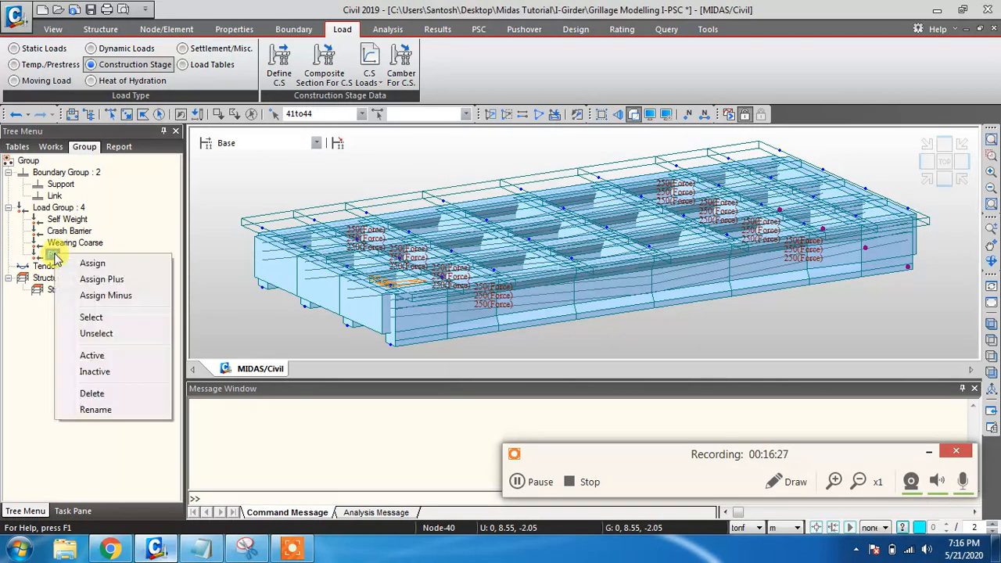
{"action": "left_click", "coordinate": [86, 316]}
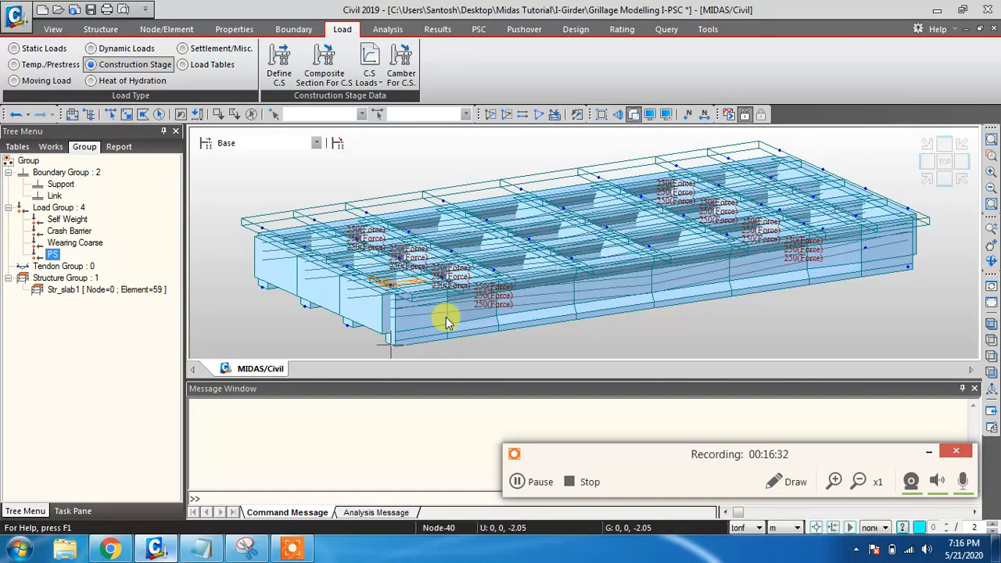
{"action": "left_click", "coordinate": [52, 148]}
{"action": "left_click", "coordinate": [83, 147]}
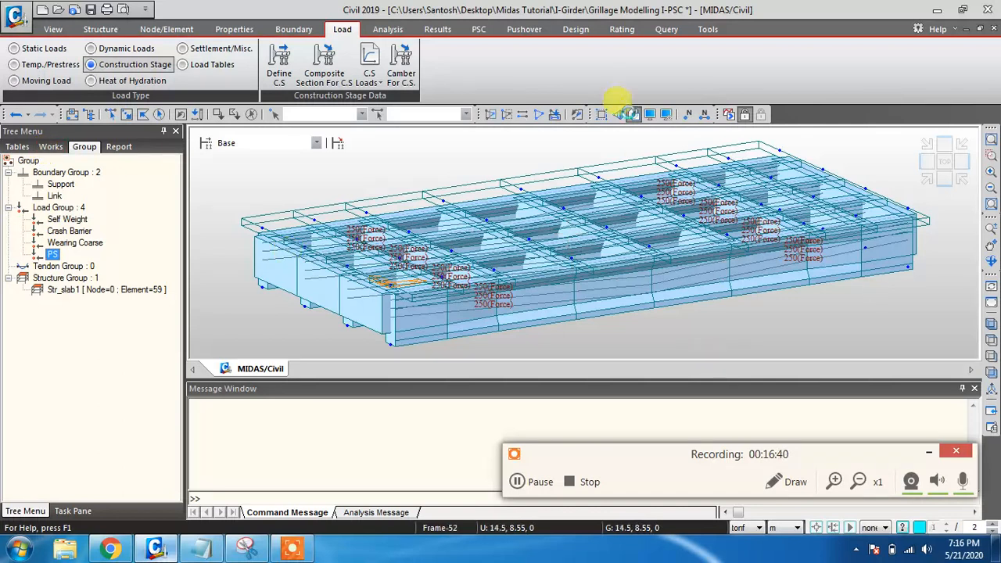
{"action": "left_click", "coordinate": [632, 114]}
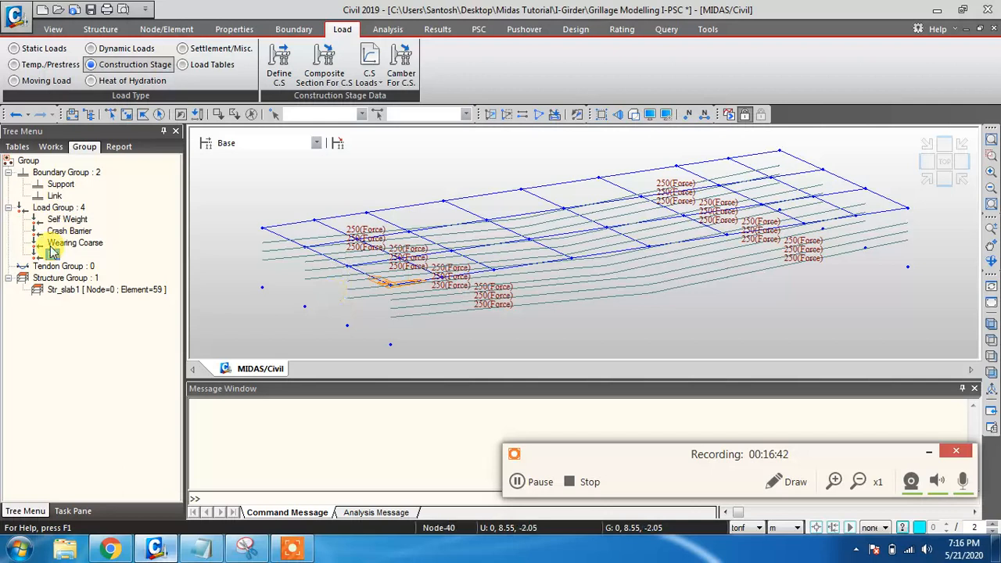
- Look through the supports, elastic links, static loads and tendon entries in the list of defined works
{"action": "left_click", "coordinate": [50, 146]}
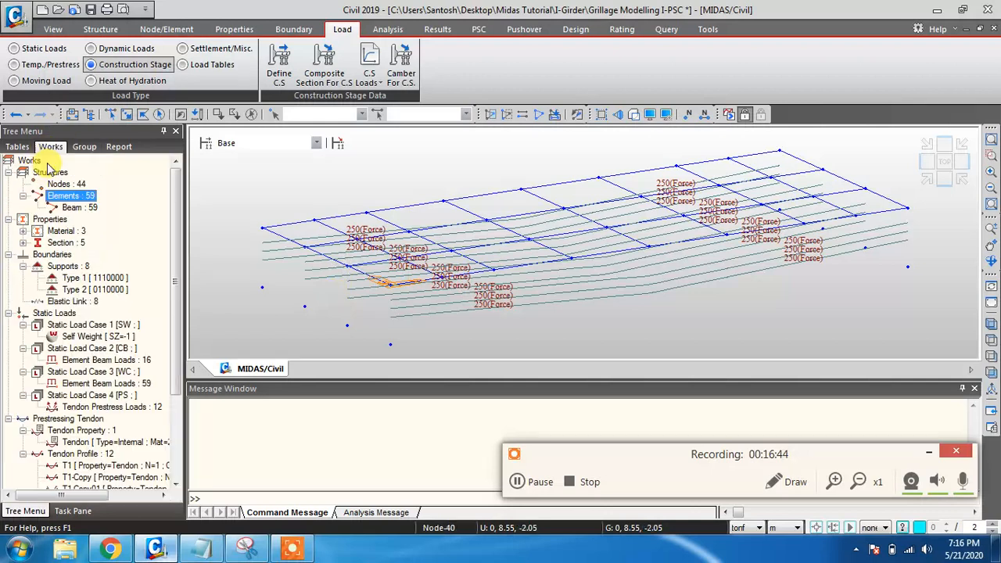
{"action": "left_click", "coordinate": [74, 278]}
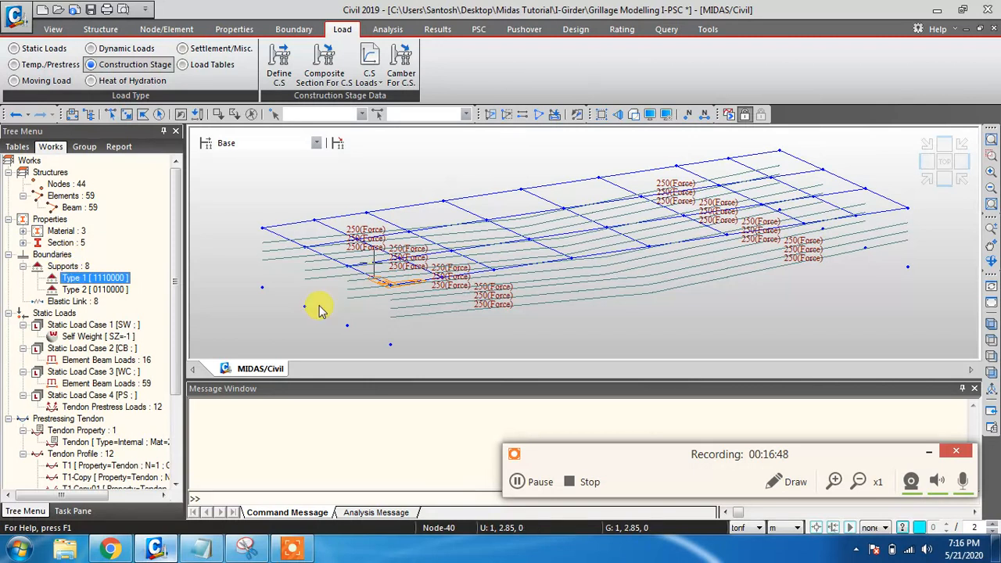
{"action": "left_click", "coordinate": [78, 301]}
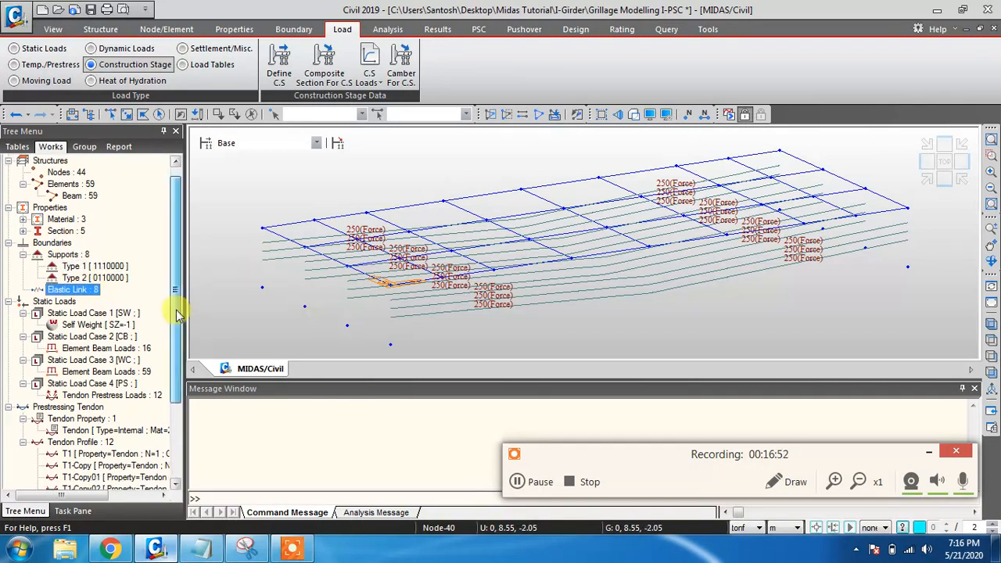
{"action": "scroll", "coordinate": [180, 313], "scroll_direction": "down", "scroll_amount": 2}
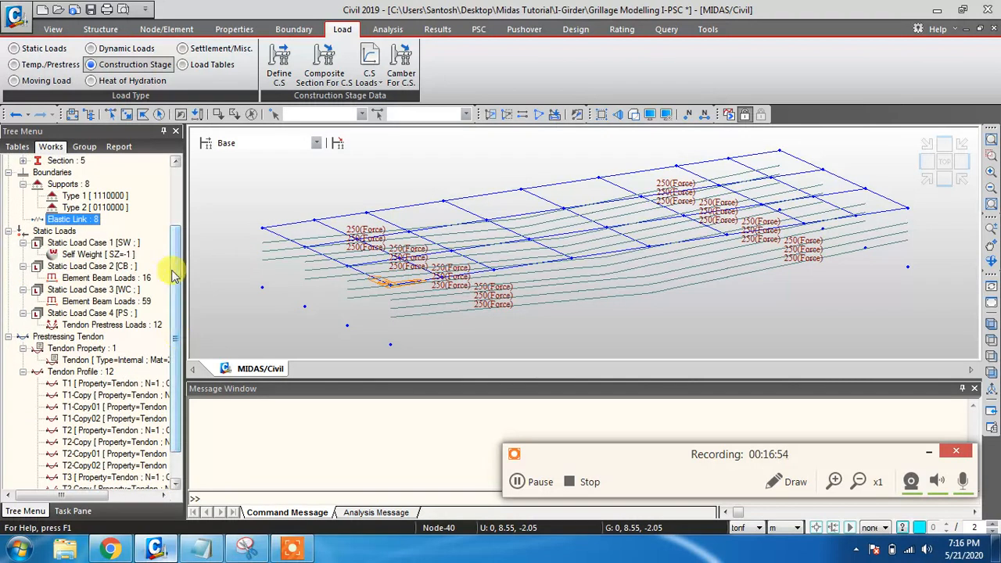
{"action": "left_click_drag", "start_coordinate": [174, 271], "coordinate": [179, 214]}
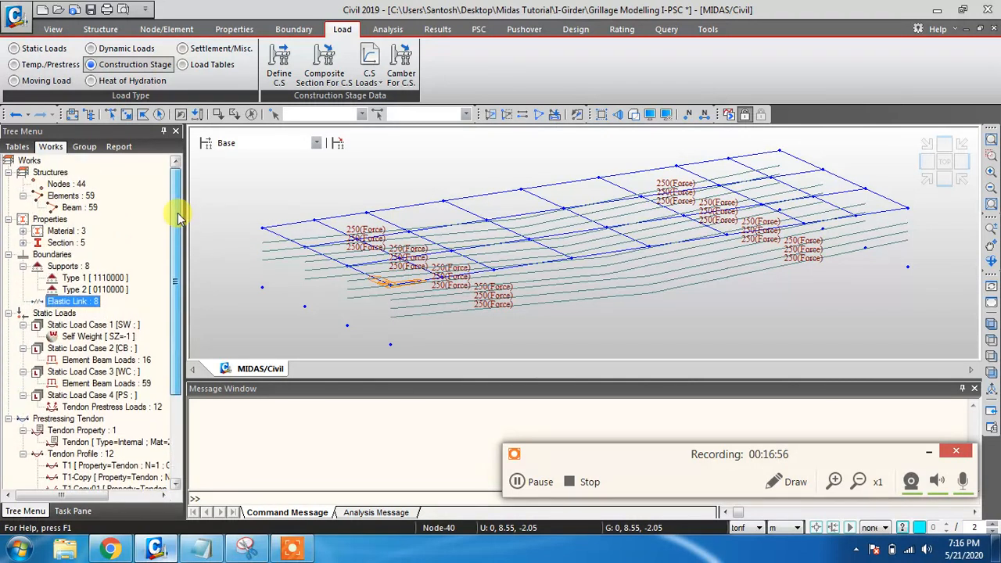
- Reopen the elements table, review its remaining columns for group data, and close it
{"action": "left_click", "coordinate": [72, 197]}
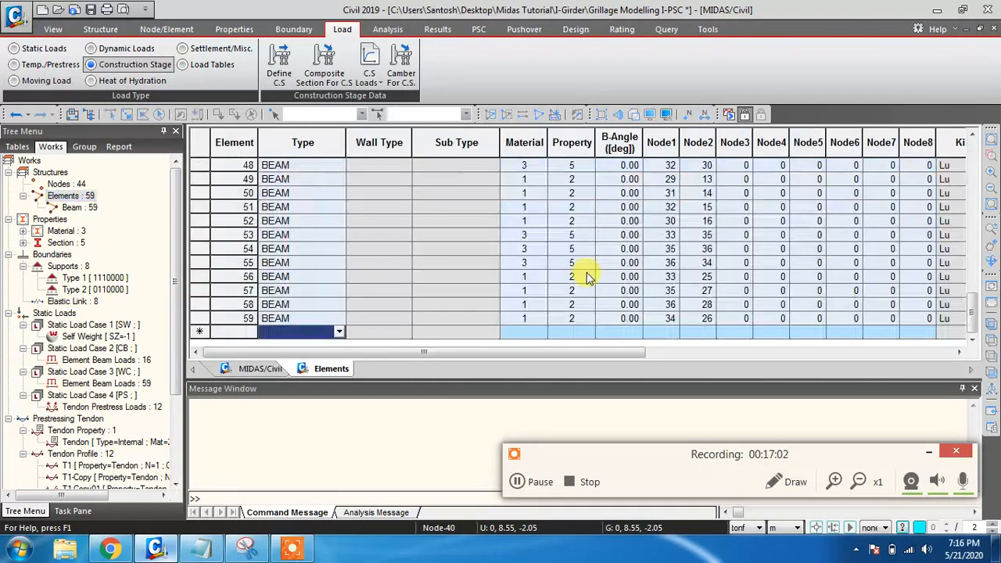
{"action": "left_click_drag", "start_coordinate": [434, 352], "coordinate": [775, 342]}
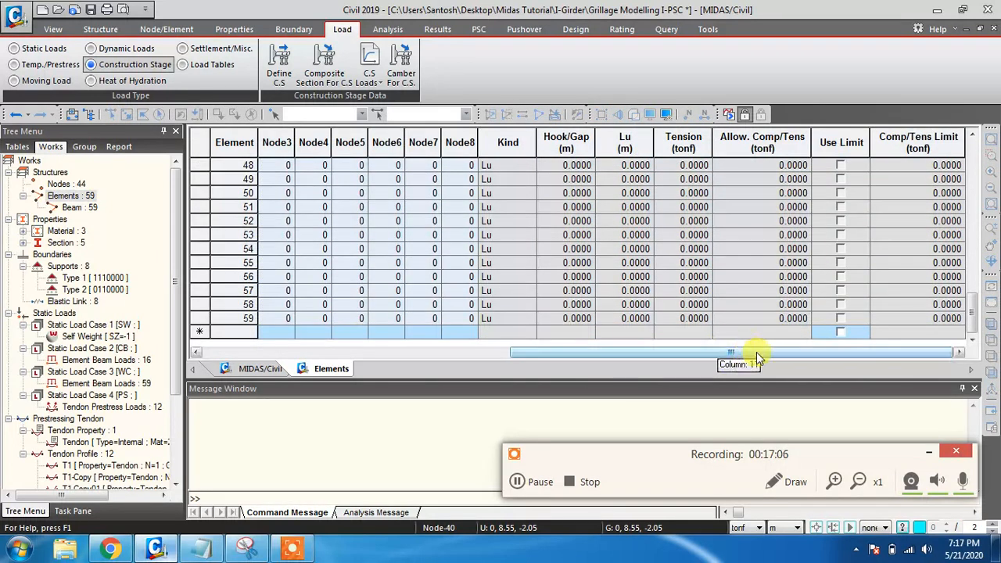
{"action": "right_click", "coordinate": [332, 368]}
{"action": "left_click", "coordinate": [368, 391]}
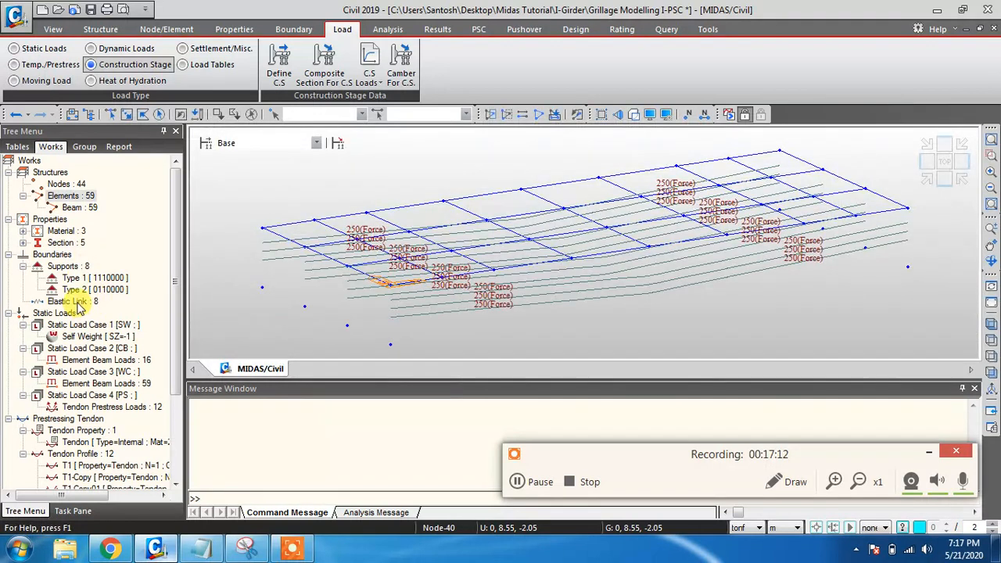
- Check the load group assigned to the self weight load under load case SW, and close its properties
{"action": "left_click", "coordinate": [78, 303]}
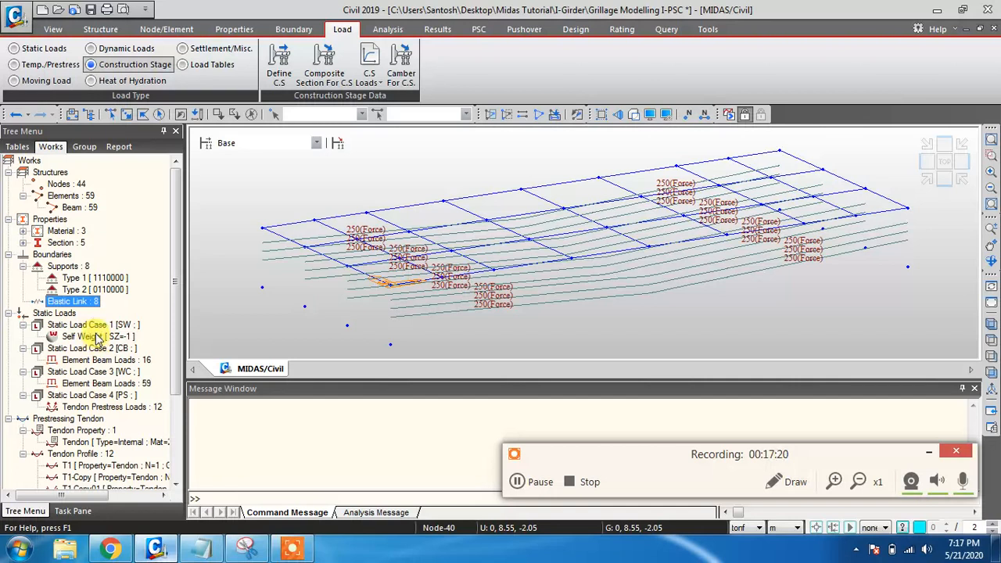
{"action": "left_click", "coordinate": [86, 339]}
{"action": "right_click", "coordinate": [85, 342]}
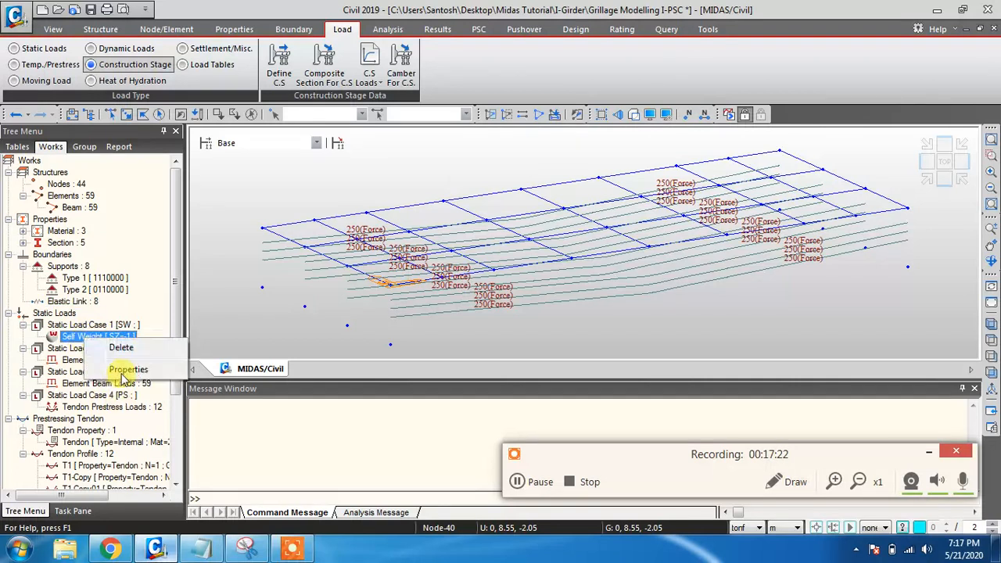
{"action": "left_click", "coordinate": [125, 370]}
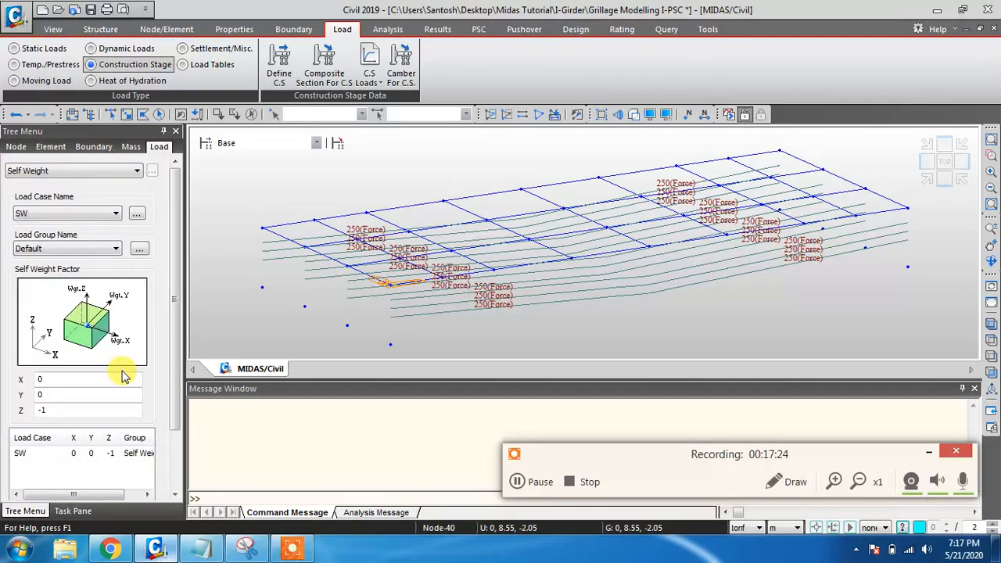
{"action": "scroll", "coordinate": [172, 262], "scroll_direction": "down", "scroll_amount": 3}
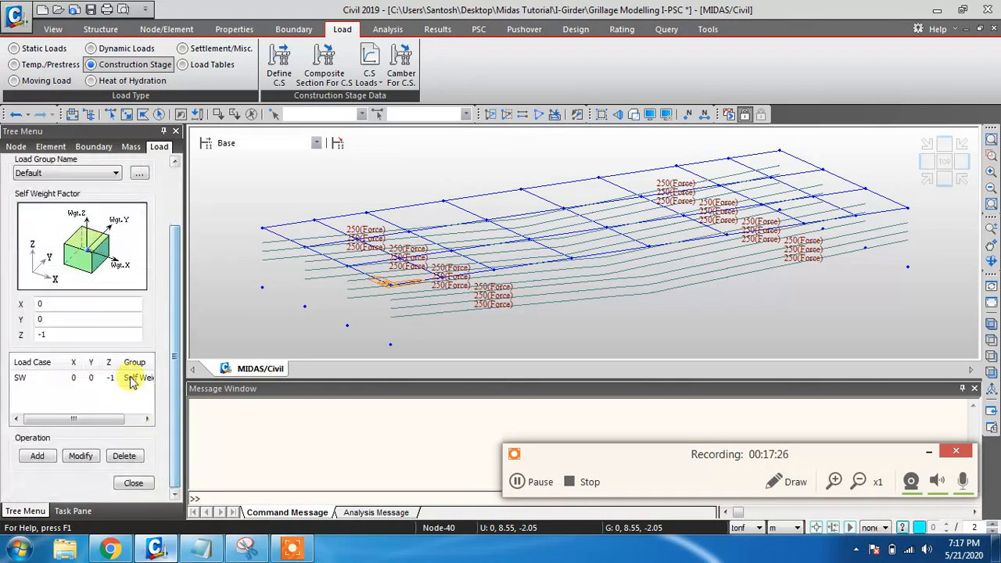
{"action": "left_click", "coordinate": [133, 483]}
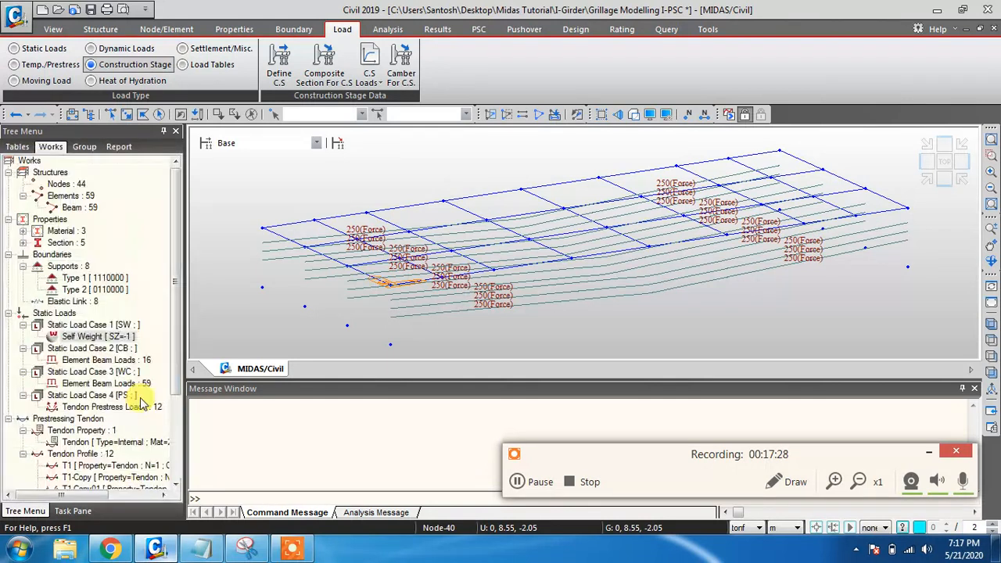
- Inspect the load group column in the element beam loads table of load case CB and close the table
{"action": "right_click", "coordinate": [92, 361]}
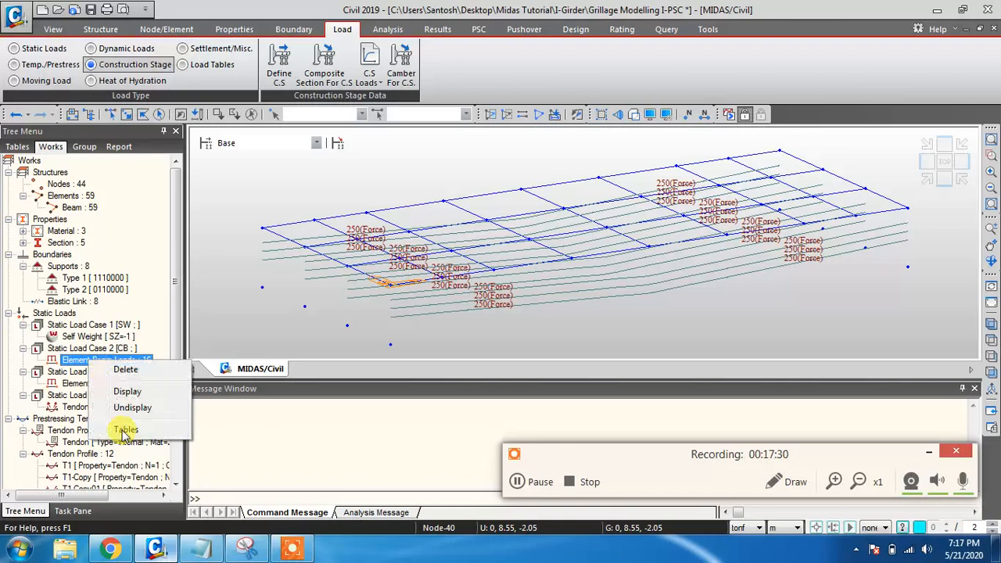
{"action": "left_click", "coordinate": [125, 430]}
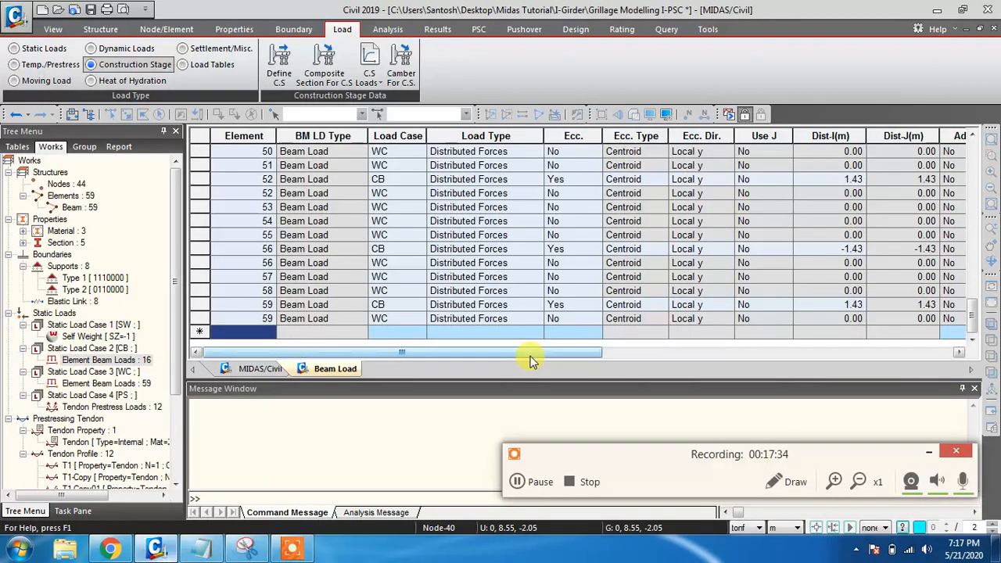
{"action": "left_click_drag", "start_coordinate": [537, 354], "coordinate": [967, 366]}
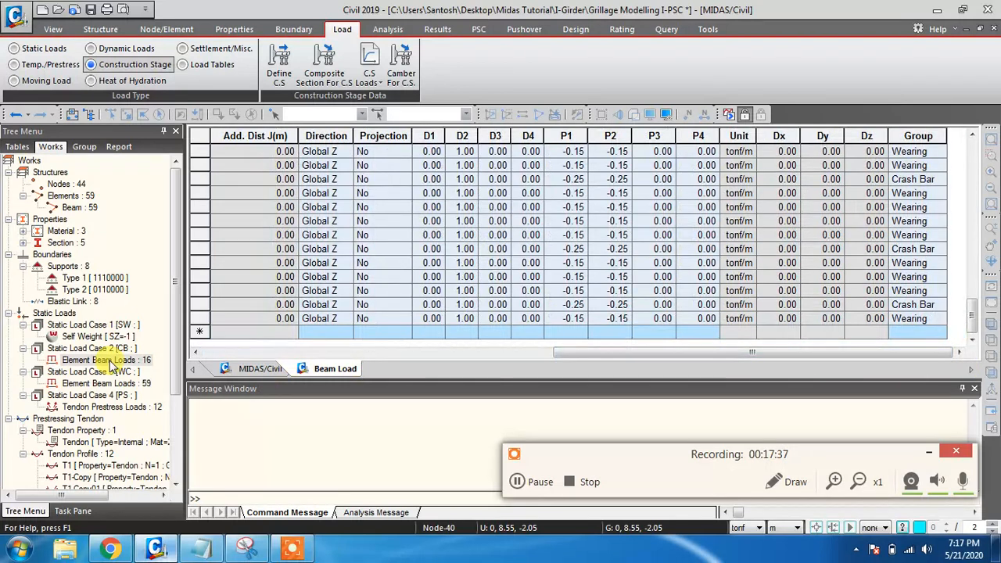
{"action": "right_click", "coordinate": [328, 369]}
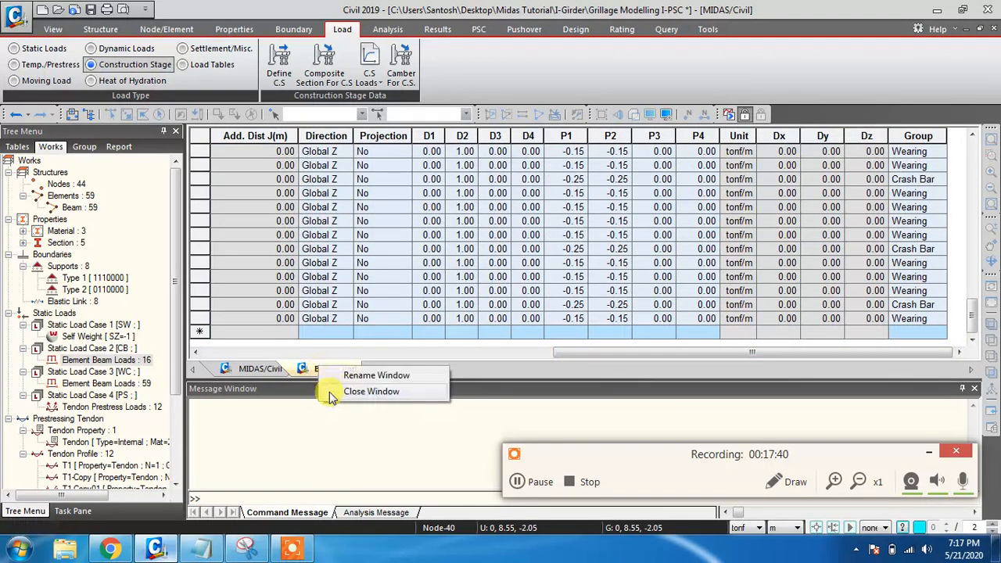
{"action": "left_click", "coordinate": [370, 391]}
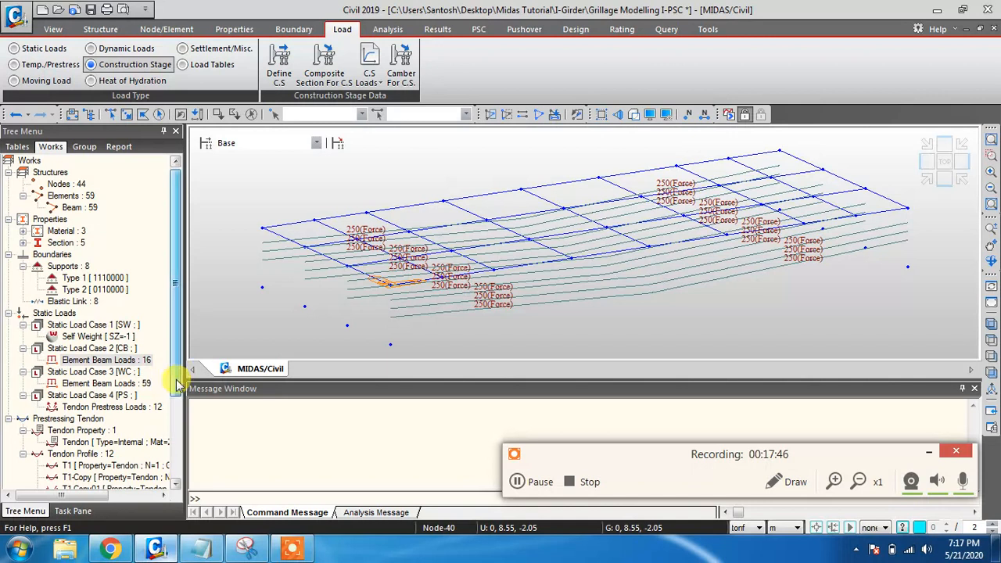
{"action": "scroll", "coordinate": [166, 483], "scroll_direction": "down", "scroll_amount": 3}
{"action": "scroll", "coordinate": [166, 483], "scroll_direction": "up", "scroll_amount": 3}
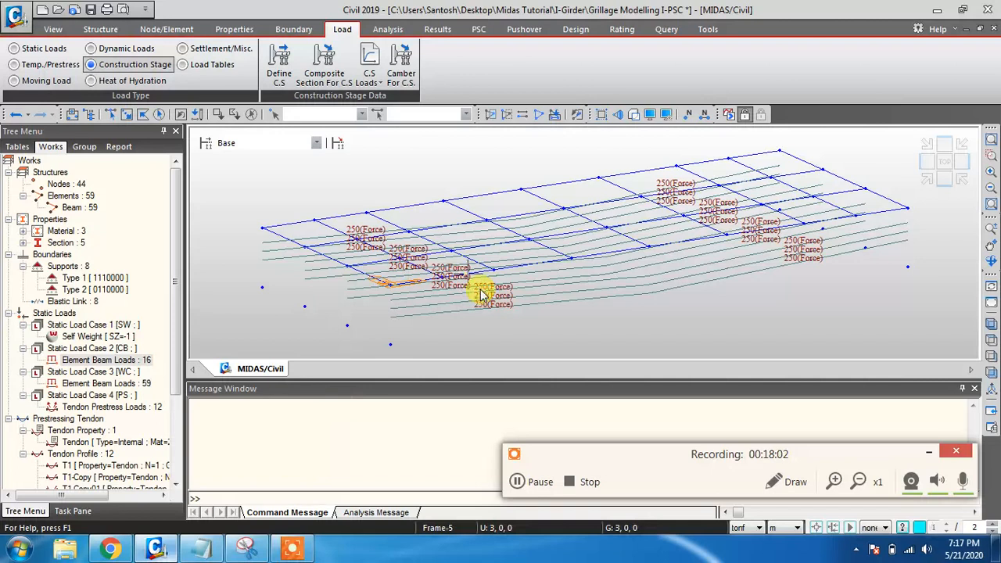
- Add a new construction stage named CS1 with a duration of 7 days
{"action": "mouse_move", "coordinate": [482, 295]}
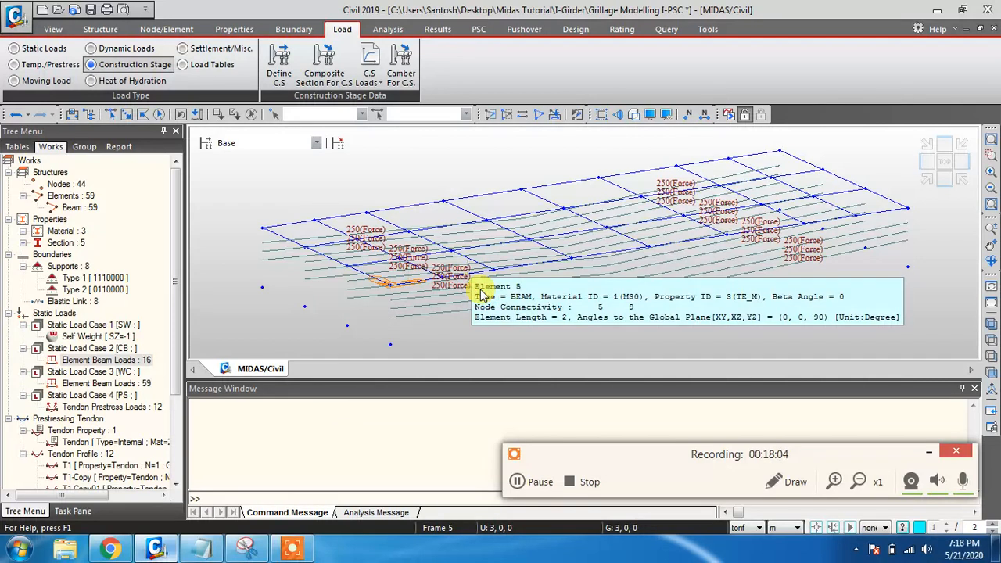
{"action": "left_click", "coordinate": [278, 64]}
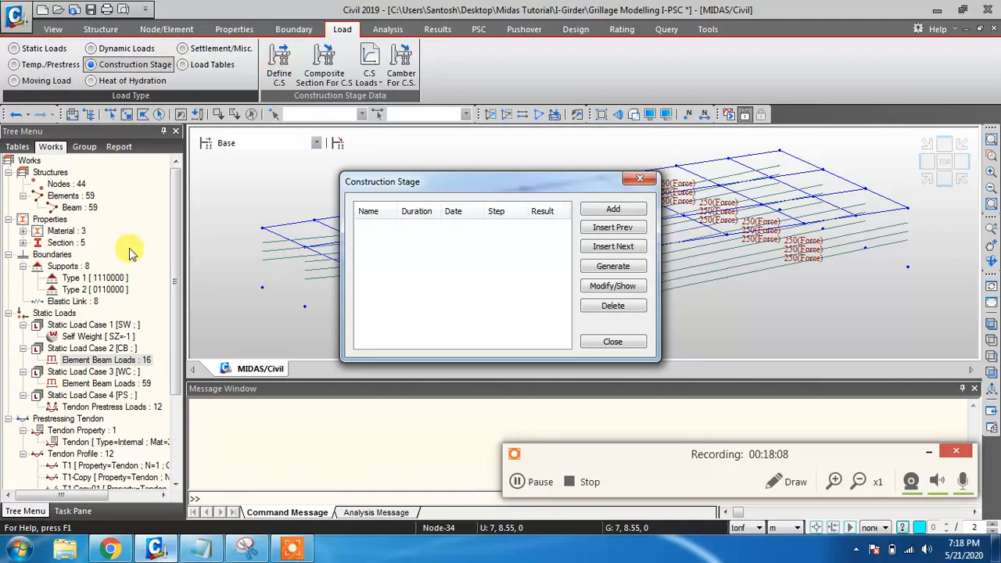
{"action": "left_click", "coordinate": [625, 218]}
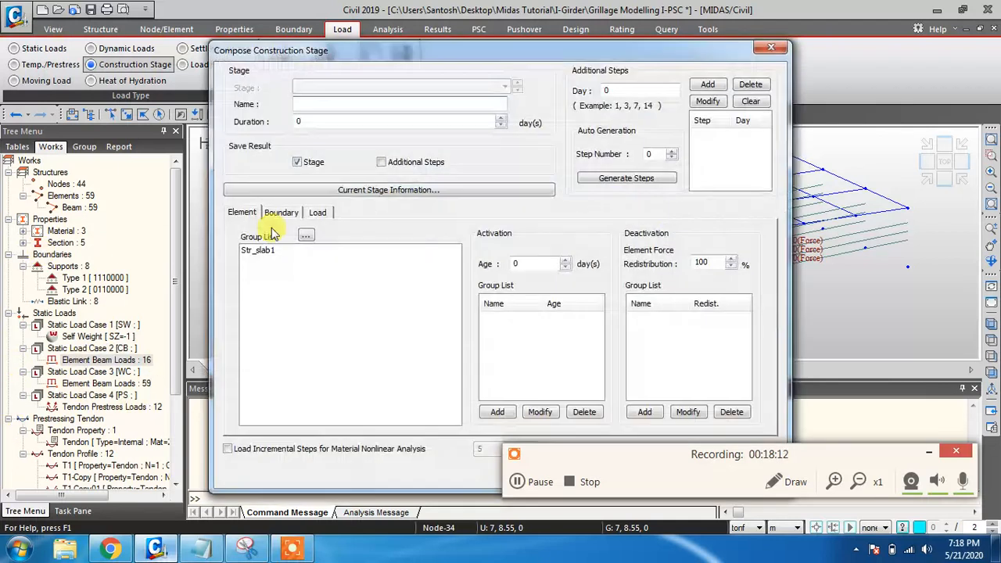
{"action": "left_click", "coordinate": [280, 212]}
{"action": "left_click", "coordinate": [317, 214]}
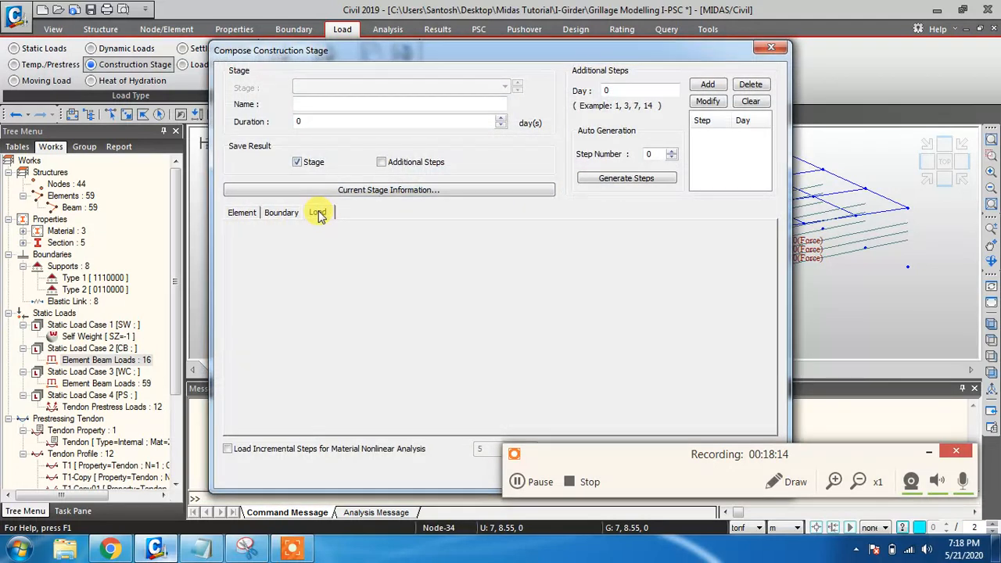
{"action": "left_click", "coordinate": [242, 214]}
{"action": "left_click", "coordinate": [304, 105]}
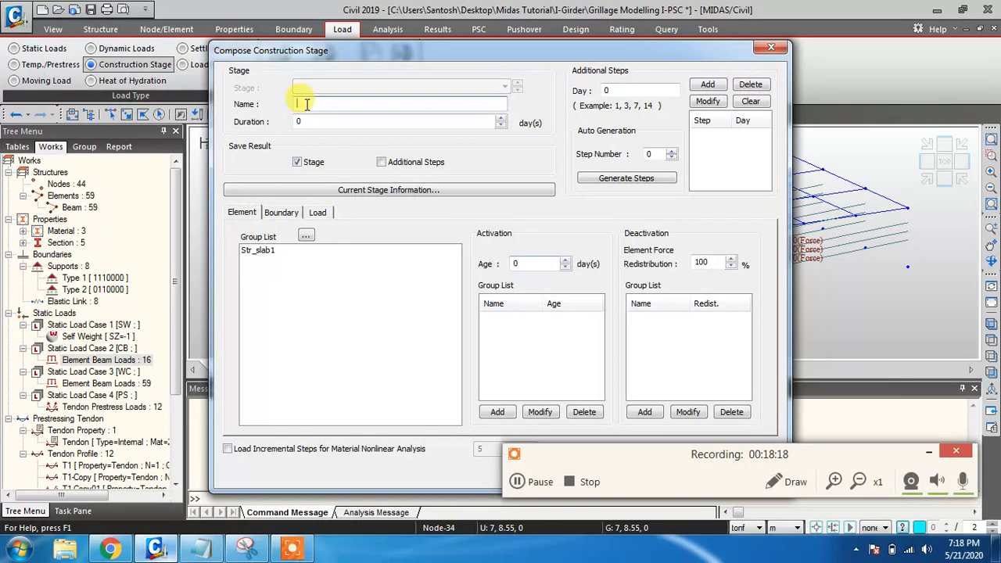
{"action": "type", "text": "CS1"}
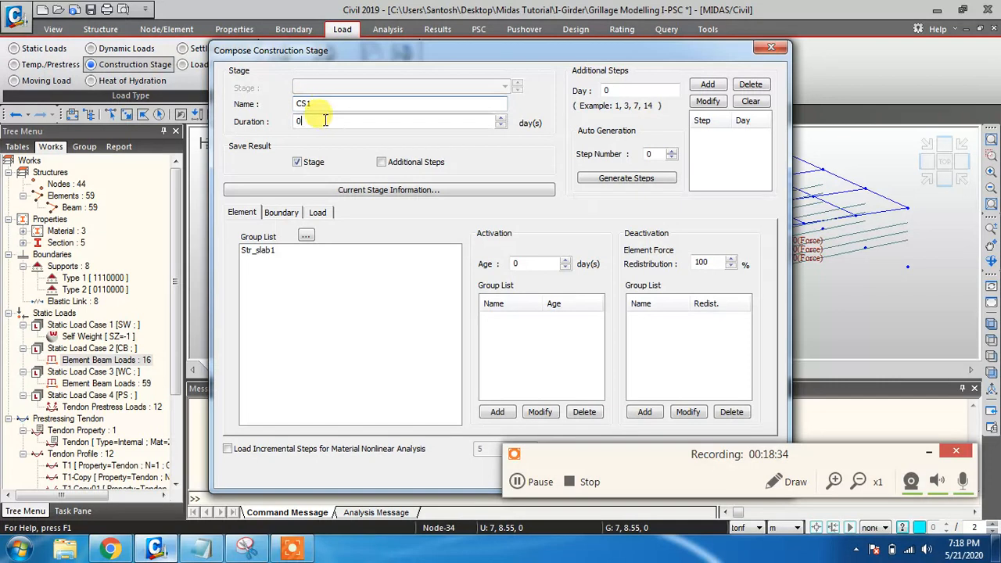
{"action": "double_click", "coordinate": [300, 121]}
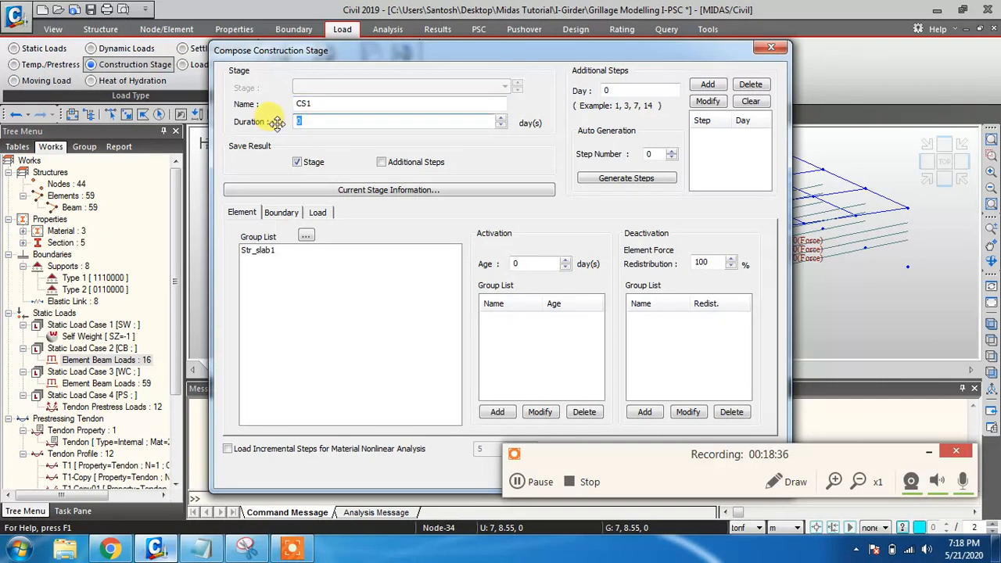
{"action": "type", "text": "7"}
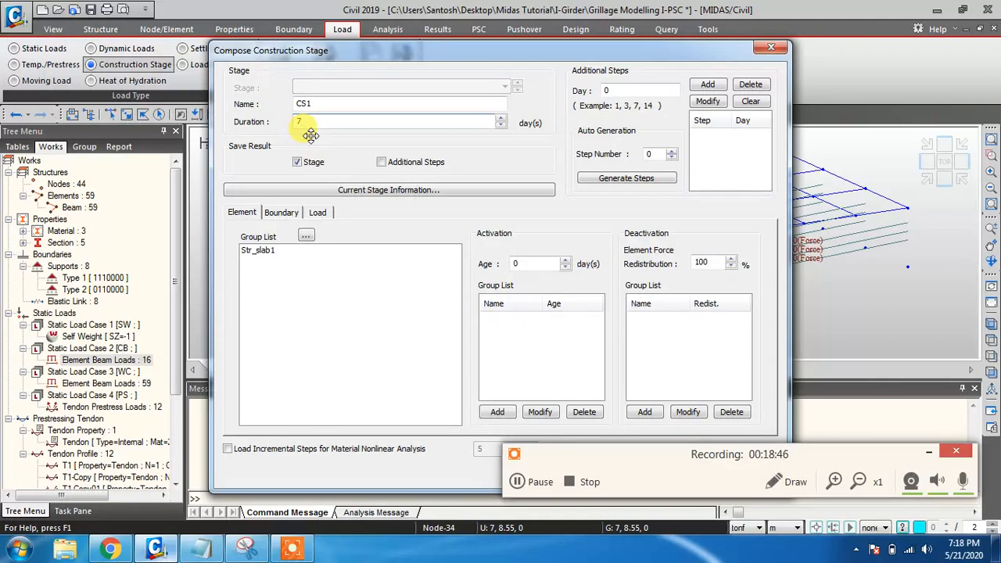
- Select the Str_slab1 element group and change the duration of stage CS1 to 10 days
{"action": "left_click", "coordinate": [242, 214]}
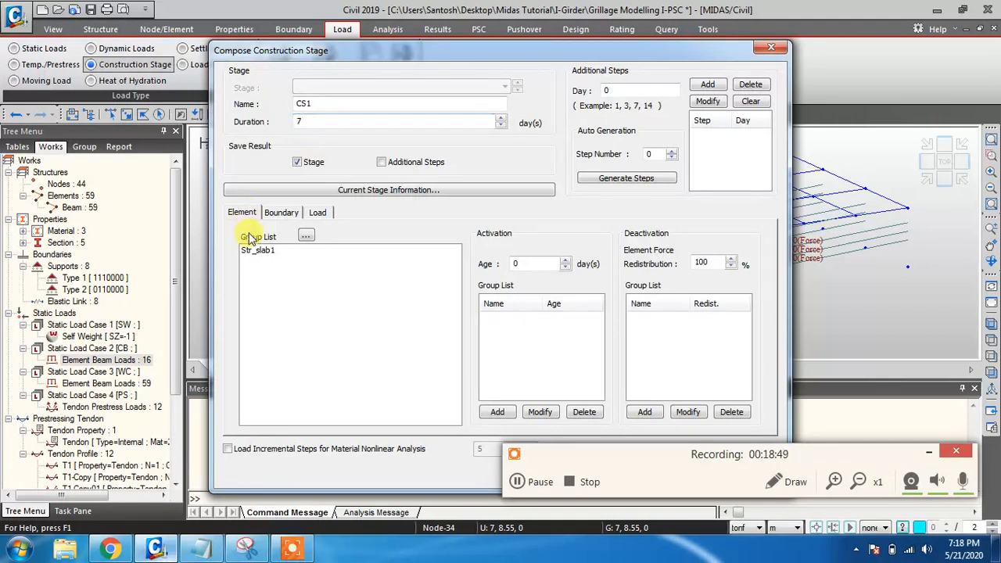
{"action": "left_click", "coordinate": [253, 250]}
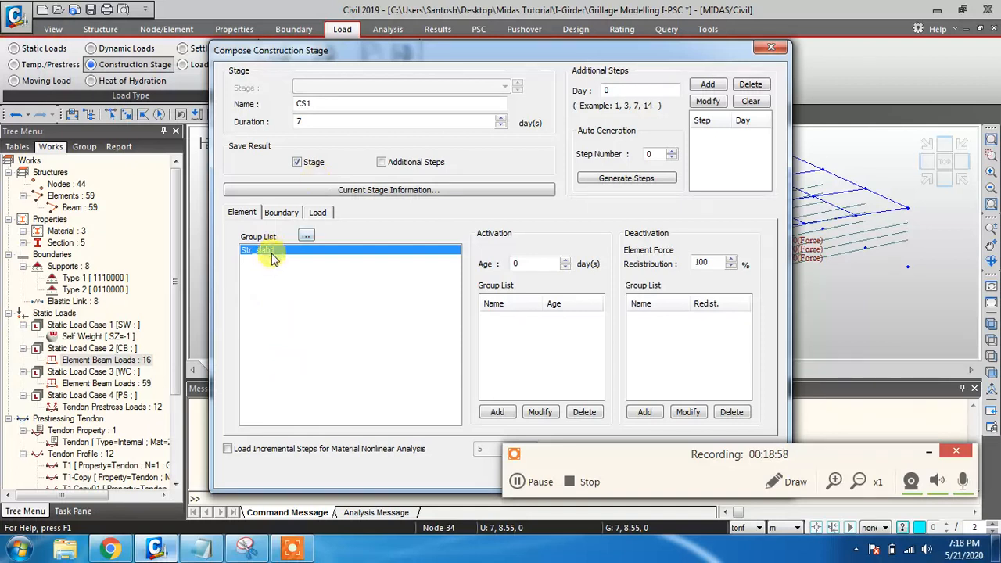
{"action": "double_click", "coordinate": [300, 122]}
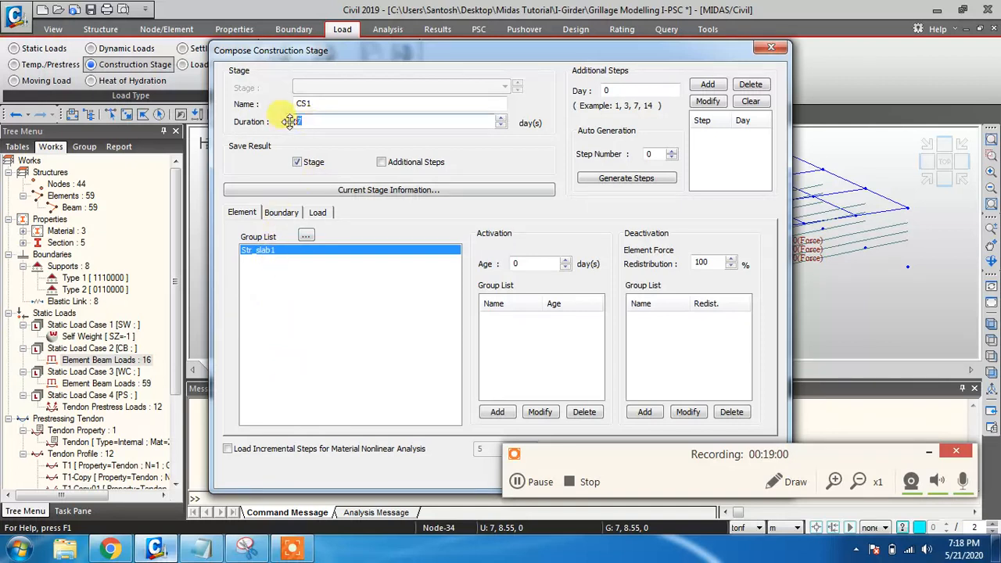
{"action": "type", "text": "10"}
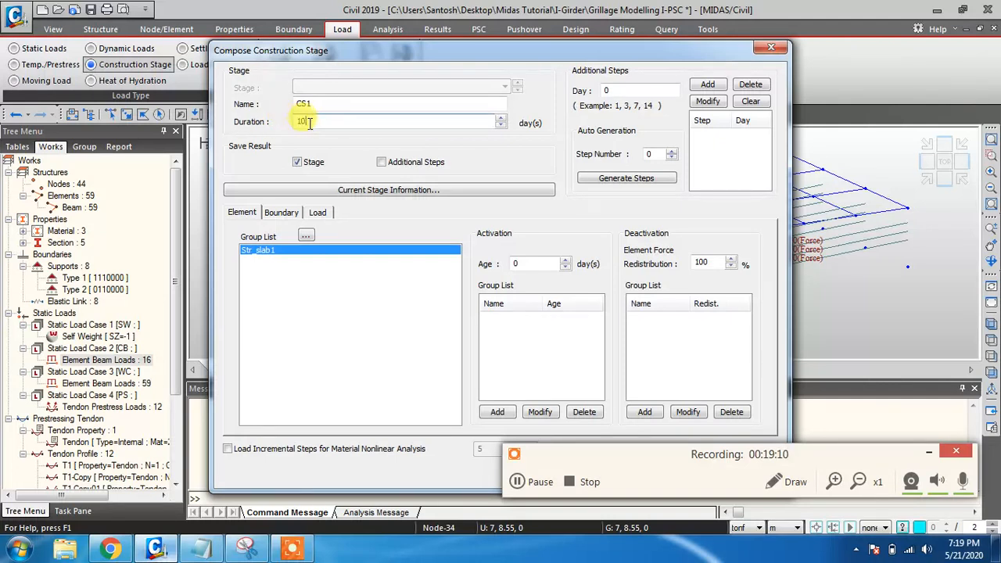
{"action": "double_click", "coordinate": [311, 121]}
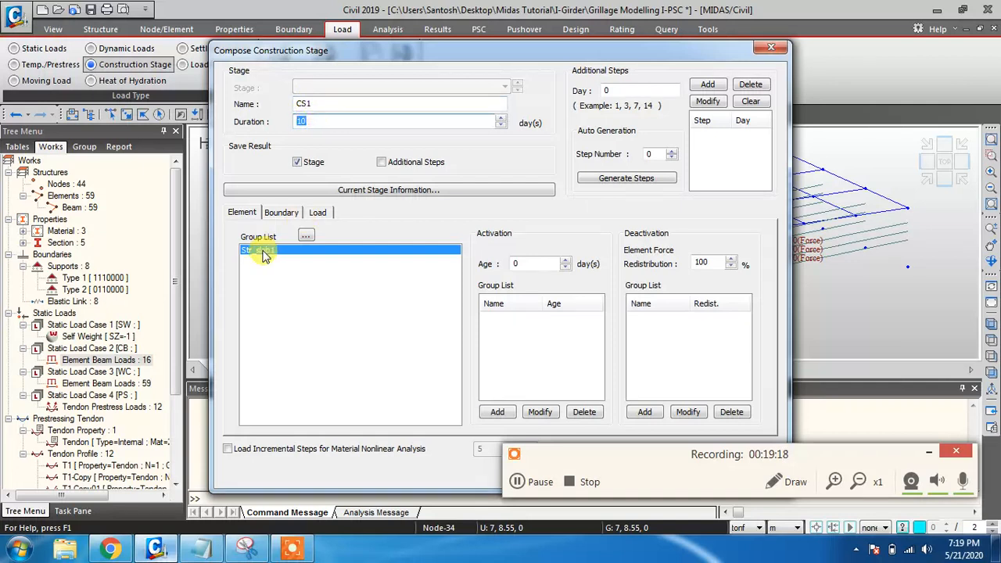
{"action": "left_click_drag", "start_coordinate": [316, 105], "coordinate": [292, 100]}
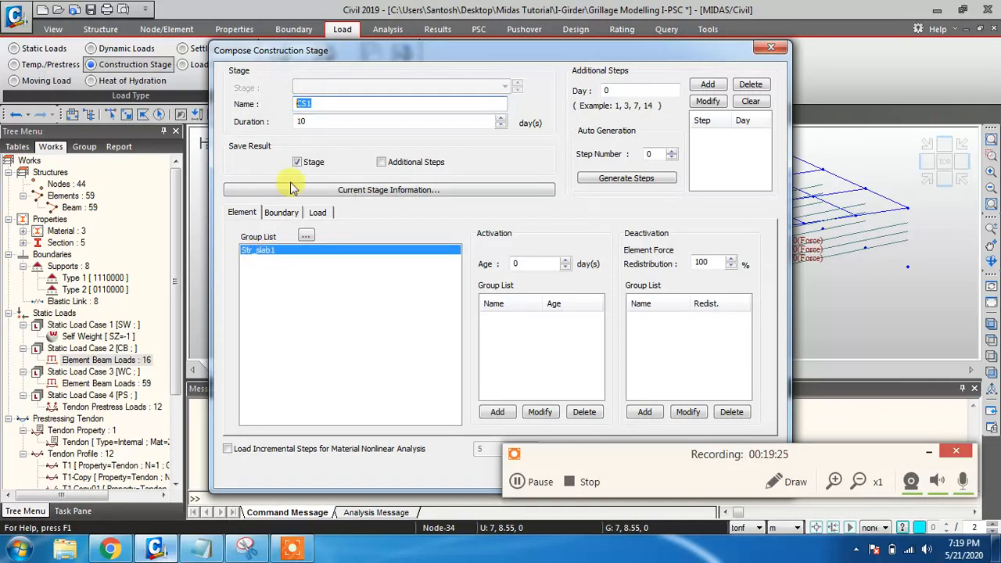
{"action": "left_click_drag", "start_coordinate": [307, 122], "coordinate": [282, 119]}
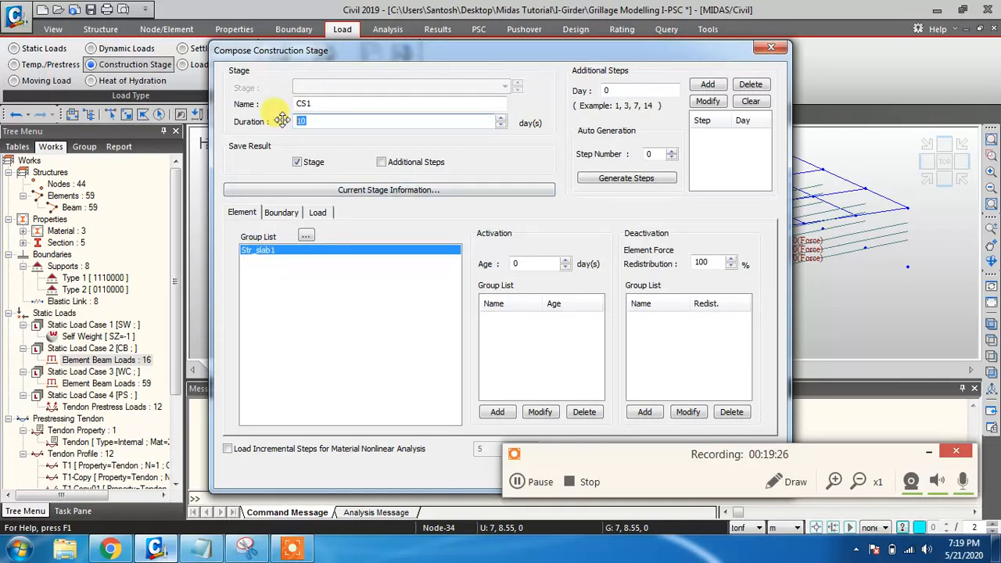
- Activate the Str_slab1 element group in stage CS1 with an age of 24 days
{"action": "left_click", "coordinate": [516, 263]}
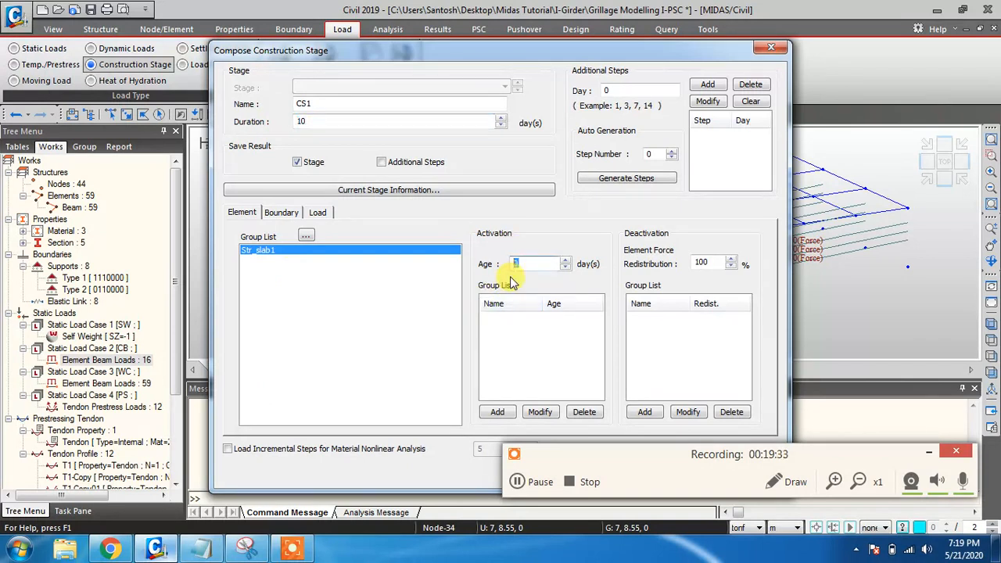
{"action": "type", "text": "21"}
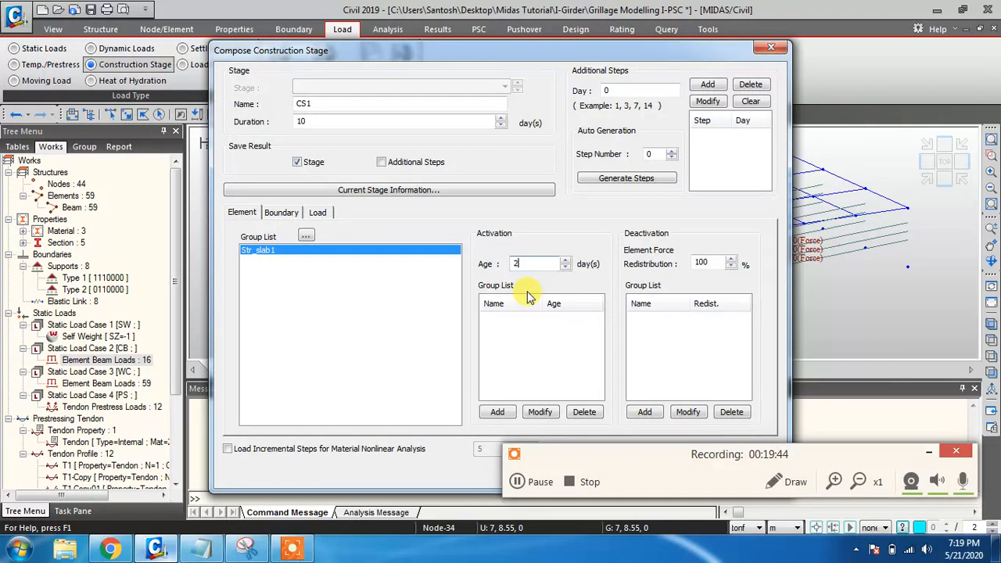
{"action": "type", "text": "4"}
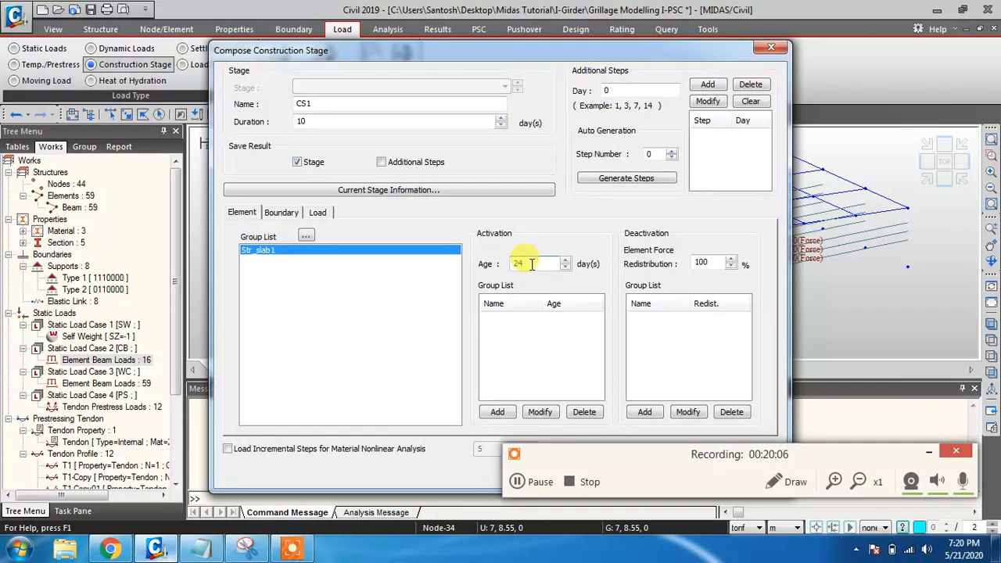
{"action": "left_click_drag", "start_coordinate": [535, 264], "coordinate": [497, 266]}
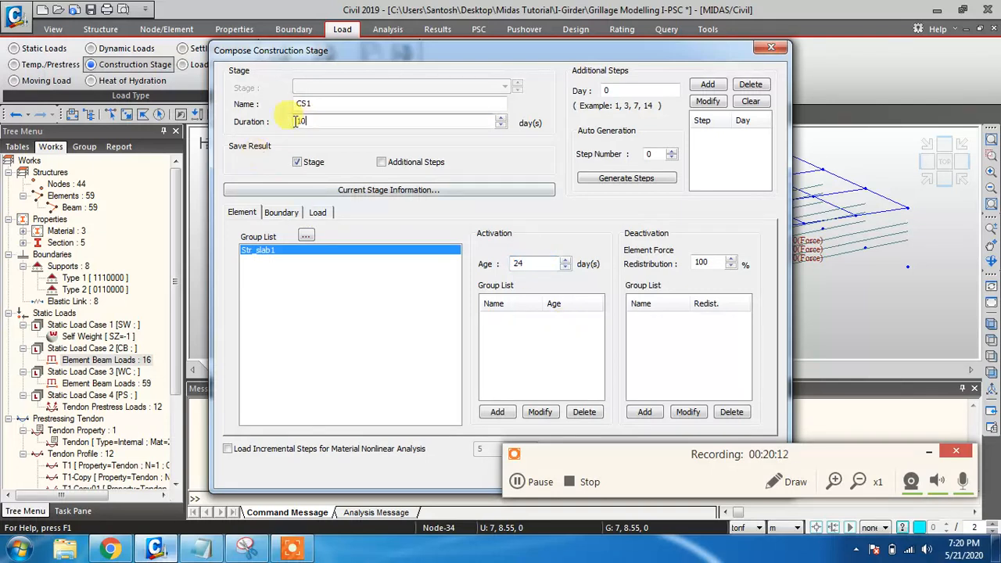
{"action": "double_click", "coordinate": [302, 121]}
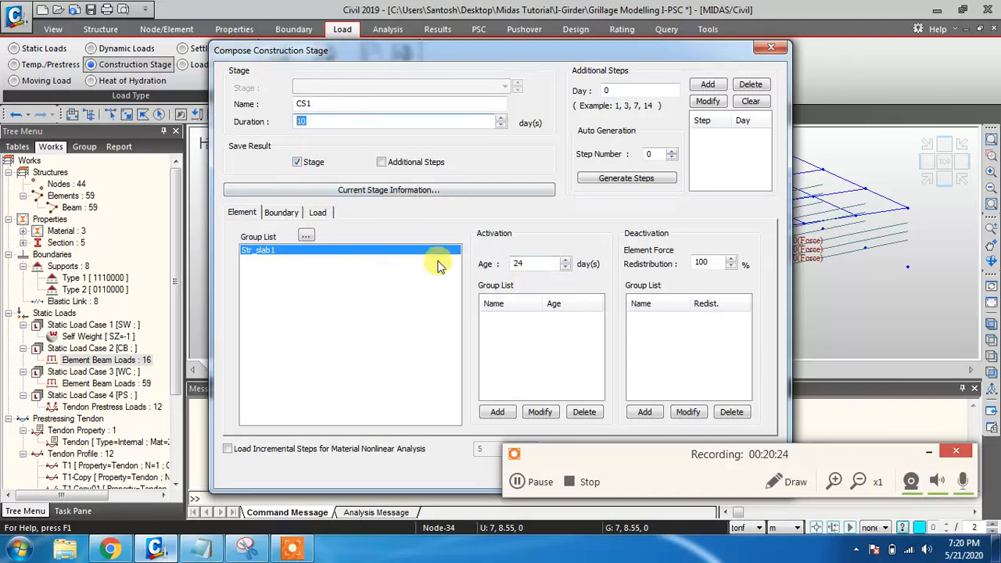
{"action": "left_click", "coordinate": [259, 252]}
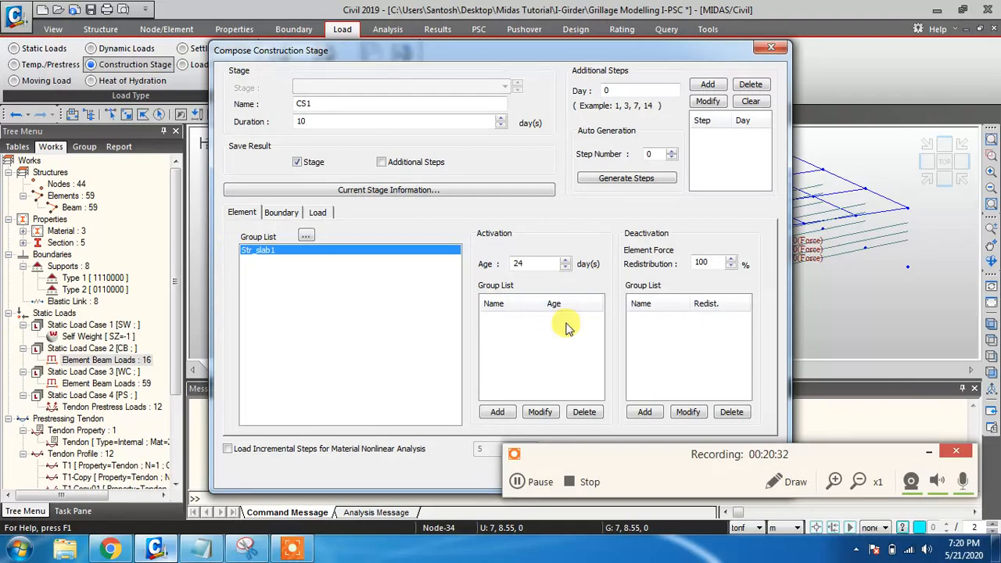
{"action": "left_click", "coordinate": [499, 413]}
{"action": "left_click", "coordinate": [510, 319]}
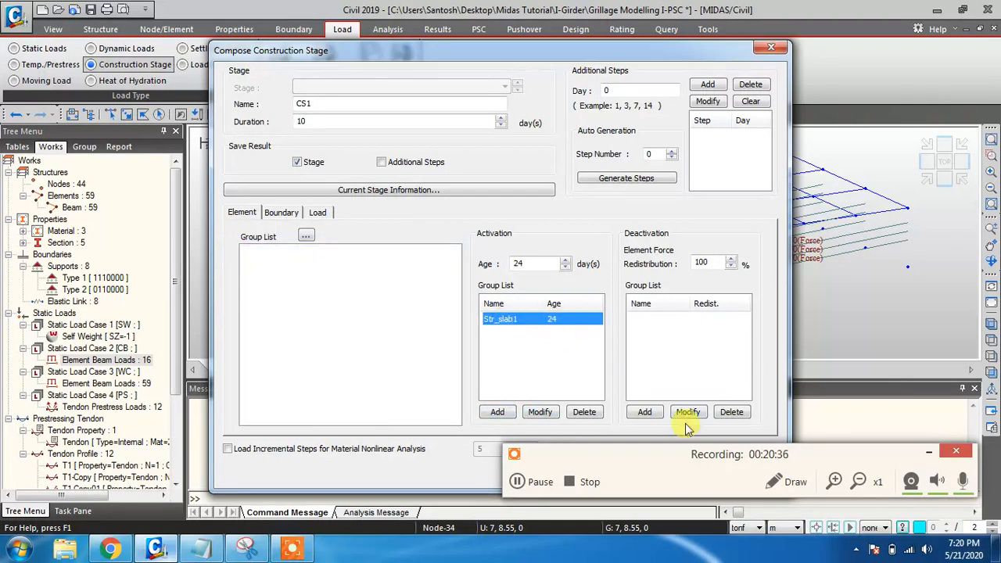
- Activate the Support and Link boundary groups in stage CS1 with the Deformed support position
{"action": "left_click", "coordinate": [928, 452]}
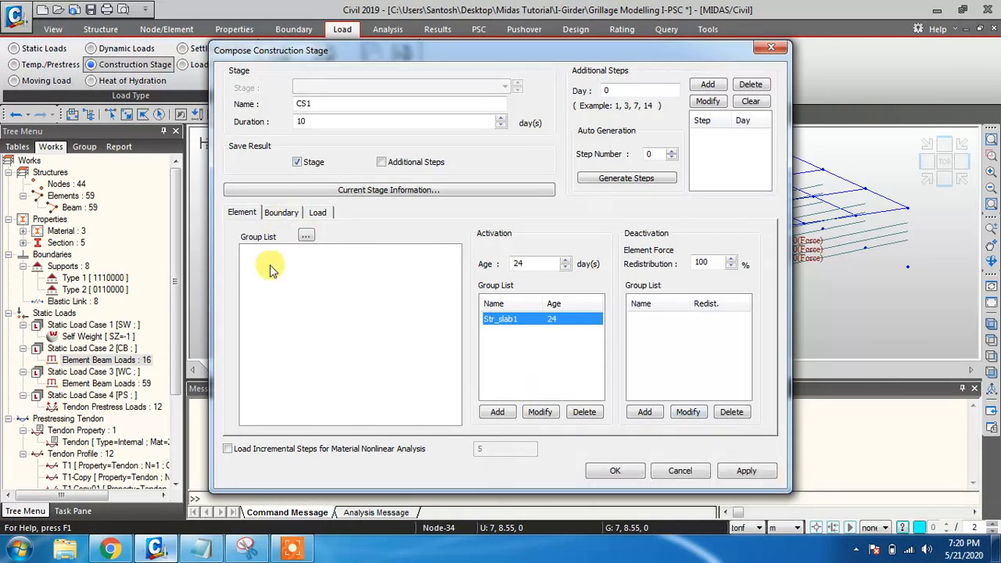
{"action": "left_click", "coordinate": [281, 216]}
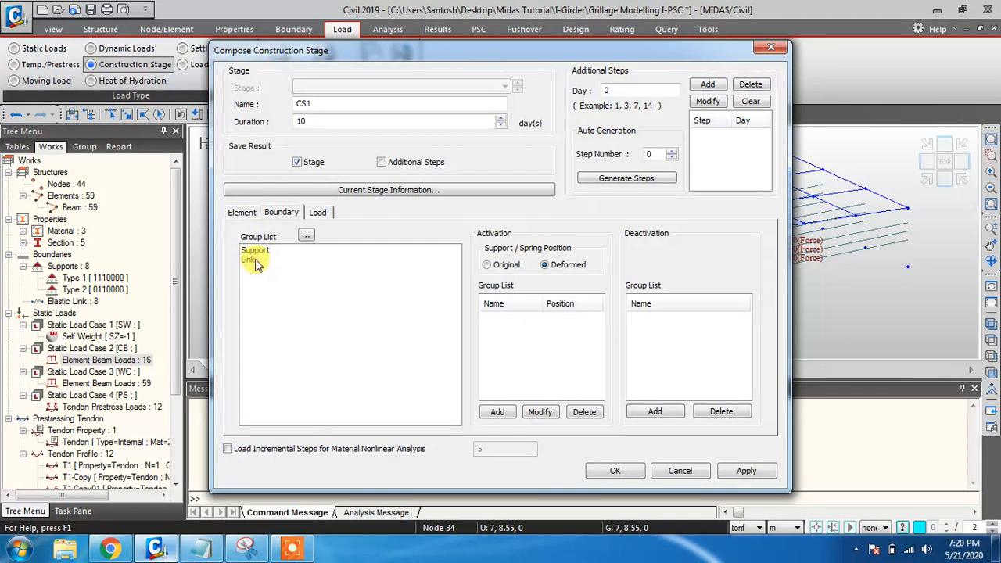
{"action": "left_click_drag", "start_coordinate": [258, 265], "coordinate": [259, 255]}
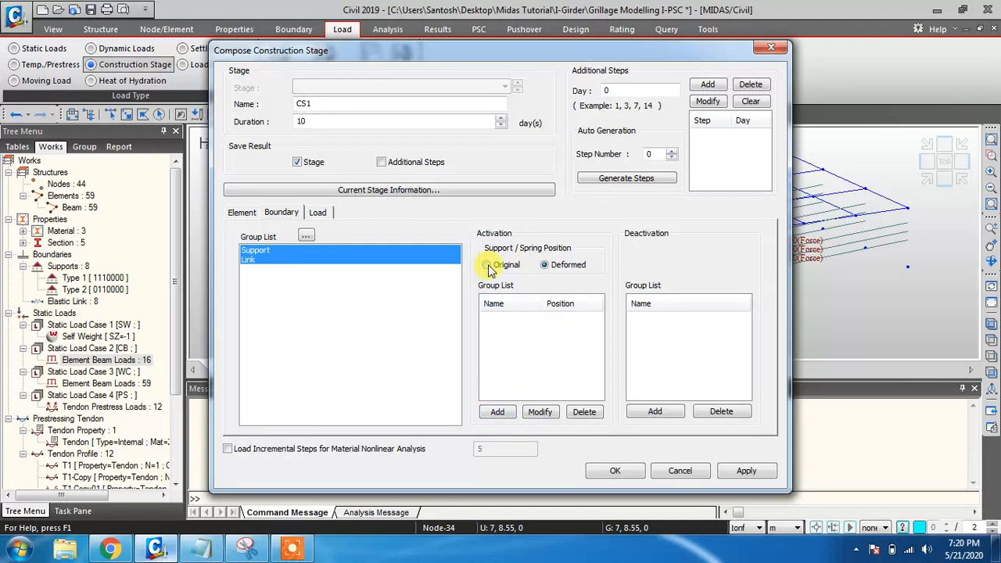
{"action": "left_click", "coordinate": [498, 412]}
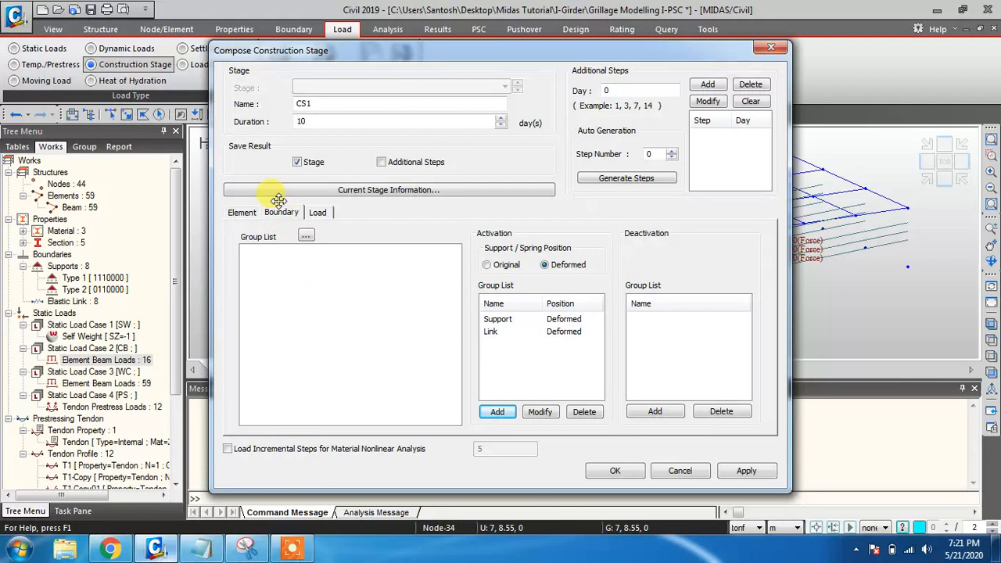
- Activate the Self Weight load group in stage CS1 on the First day
{"action": "left_click", "coordinate": [317, 214]}
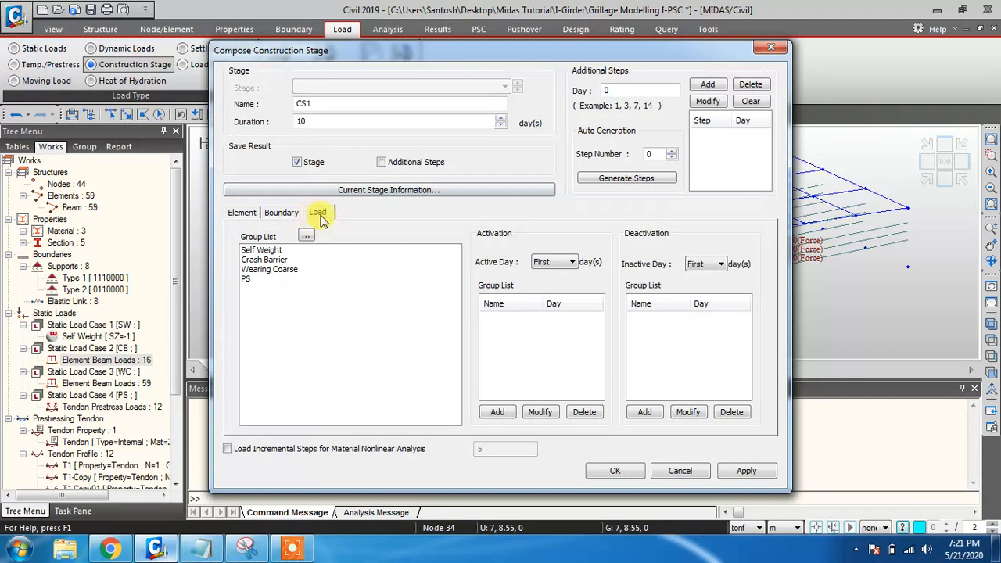
{"action": "left_click", "coordinate": [255, 252]}
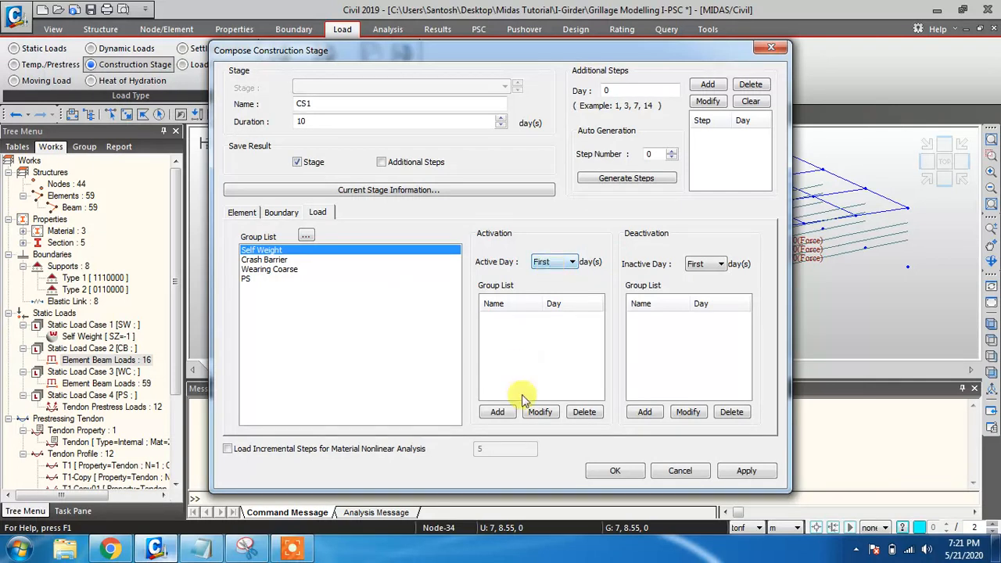
{"action": "left_click", "coordinate": [499, 412]}
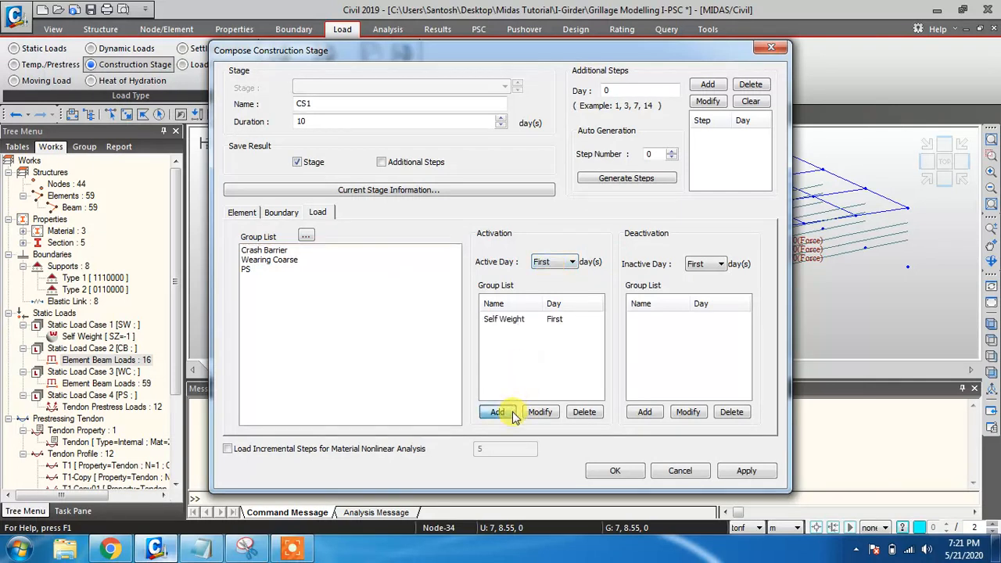
- Select the PS load group and enter 9 as the day for an additional step
{"action": "left_click", "coordinate": [249, 270]}
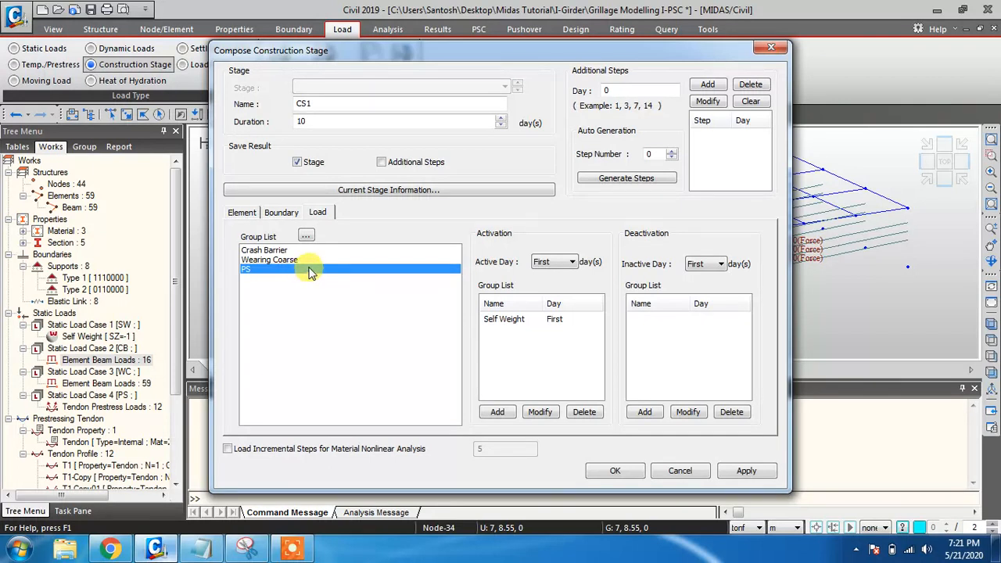
{"action": "left_click", "coordinate": [319, 121]}
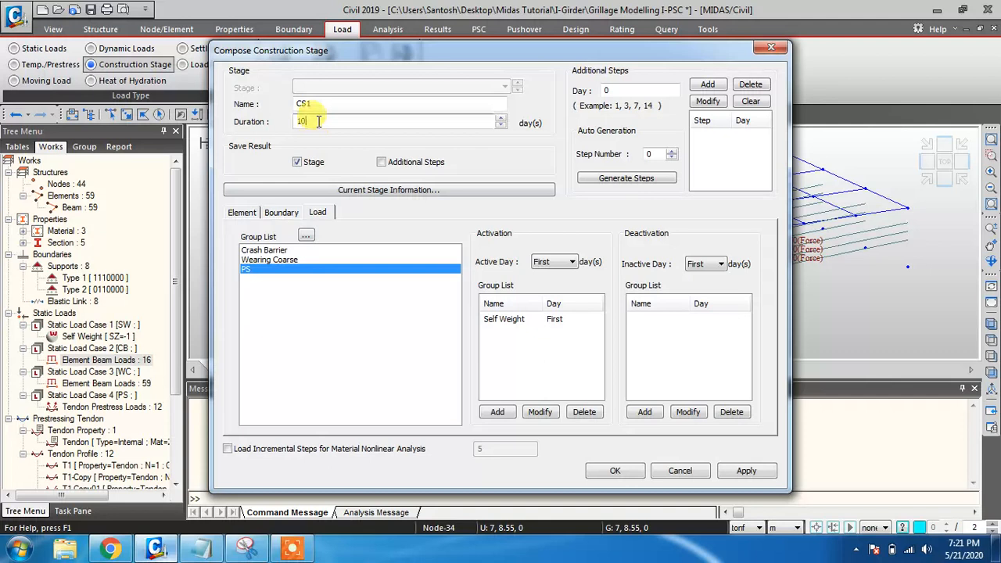
{"action": "double_click", "coordinate": [615, 91]}
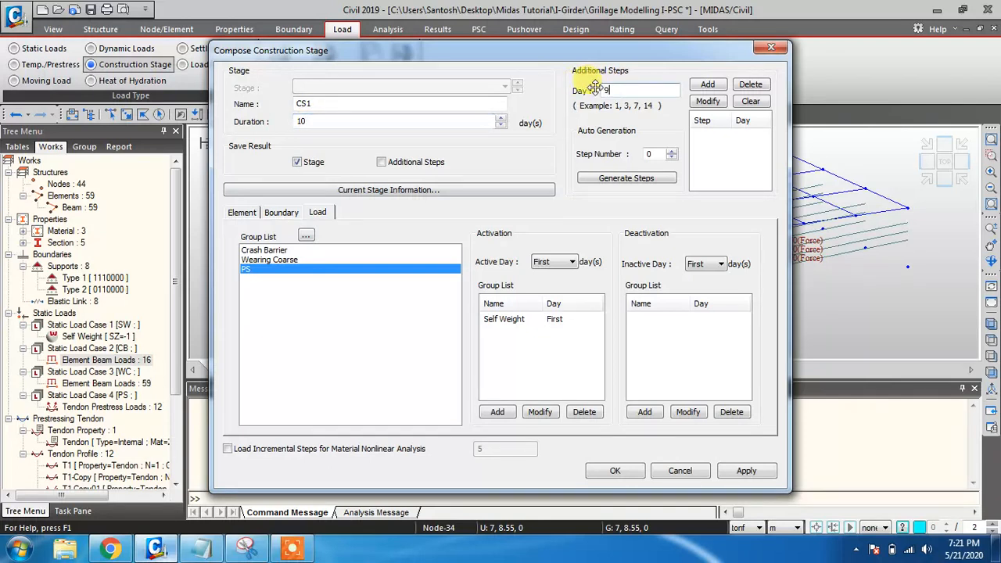
{"action": "type", "text": "9"}
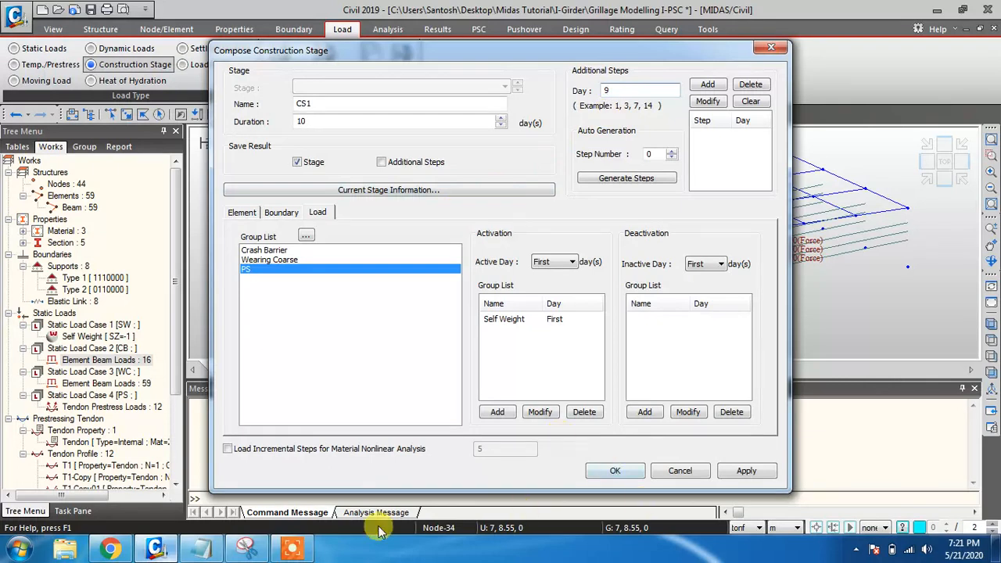
{"action": "left_click", "coordinate": [291, 550]}
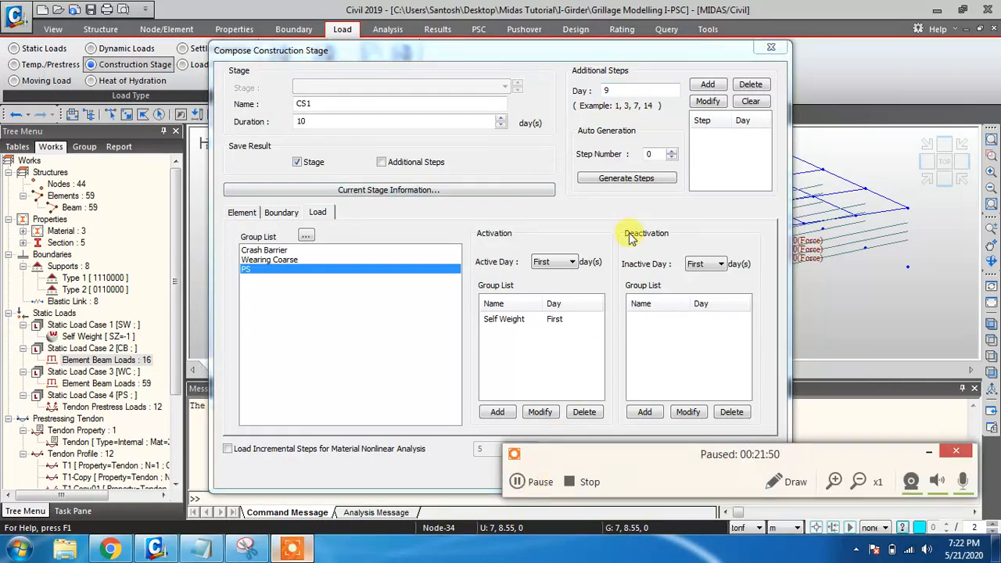
{"action": "left_click", "coordinate": [629, 90]}
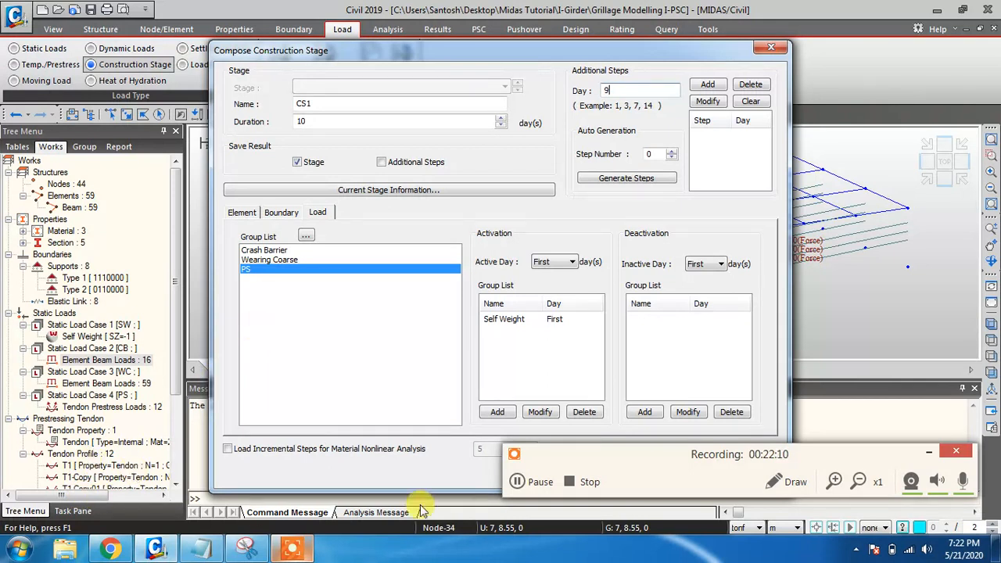
{"action": "left_click", "coordinate": [783, 480]}
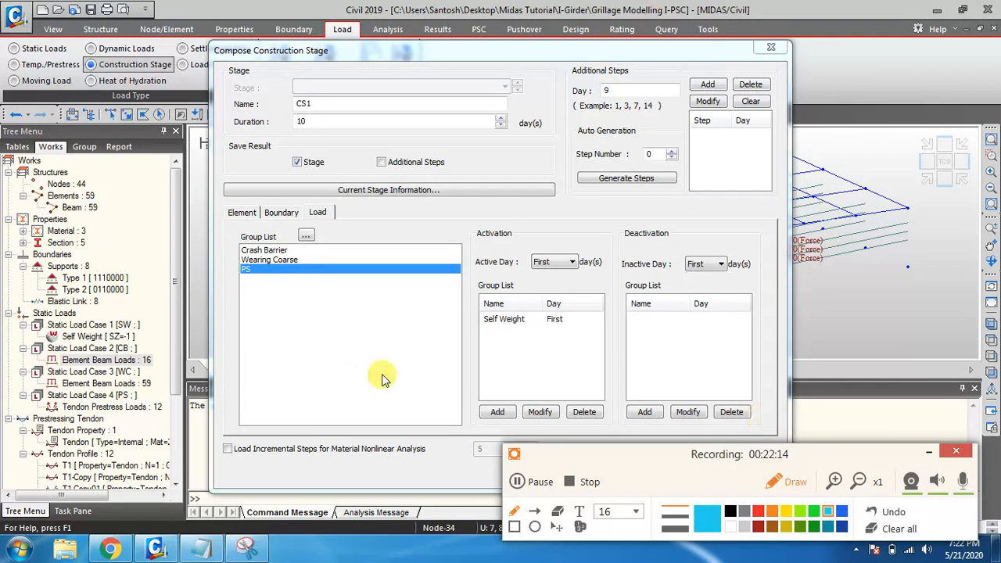
{"action": "mouse_move", "coordinate": [559, 254]}
{"action": "left_mouse_down"}
{"action": "mouse_move", "coordinate": [242, 346]}
{"action": "mouse_move", "coordinate": [247, 427]}
{"action": "mouse_move", "coordinate": [567, 250]}
{"action": "left_mouse_up"}
{"action": "left_click", "coordinate": [758, 511]}
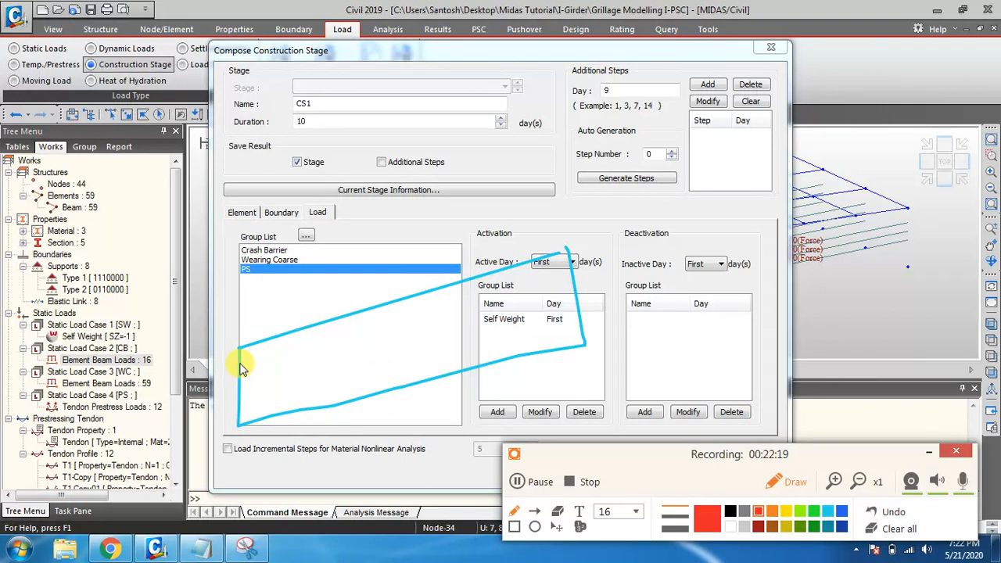
{"action": "mouse_move", "coordinate": [554, 258]}
{"action": "left_mouse_down"}
{"action": "mouse_move", "coordinate": [240, 364]}
{"action": "mouse_move", "coordinate": [565, 287]}
{"action": "left_mouse_up"}
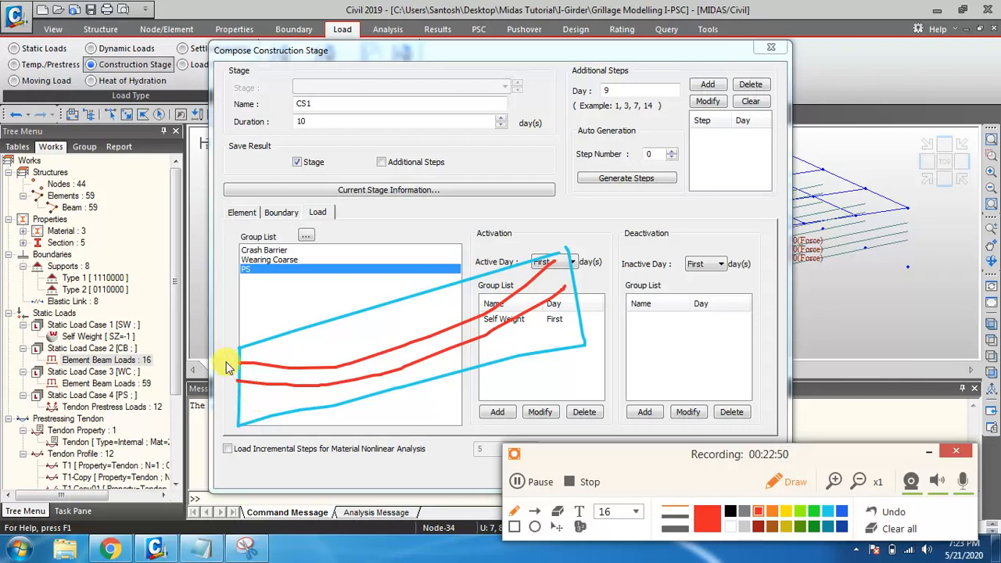
{"action": "mouse_move", "coordinate": [223, 363]}
{"action": "left_mouse_down"}
{"action": "mouse_move", "coordinate": [234, 361]}
{"action": "mouse_move", "coordinate": [238, 391]}
{"action": "left_mouse_up"}
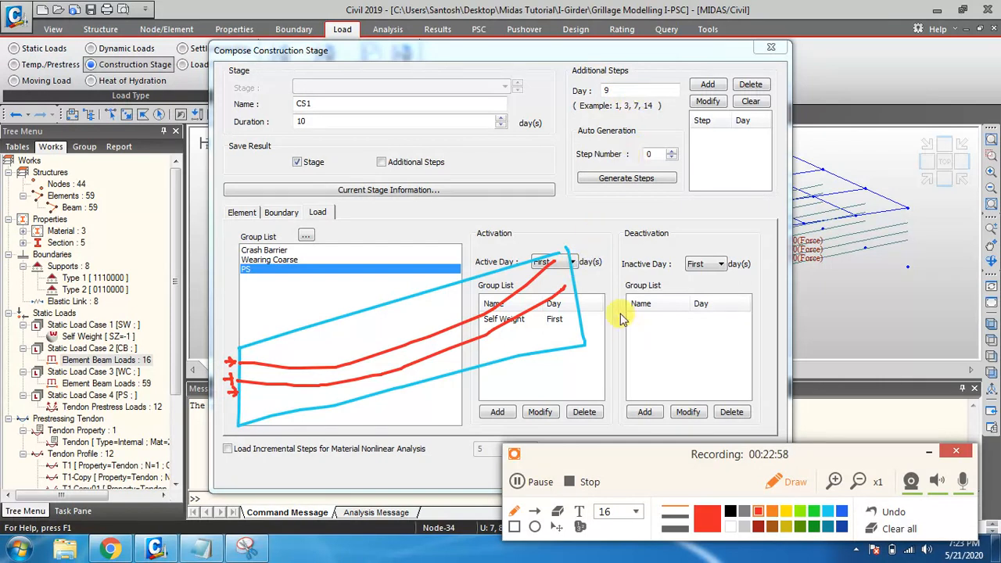
{"action": "left_click", "coordinate": [892, 532]}
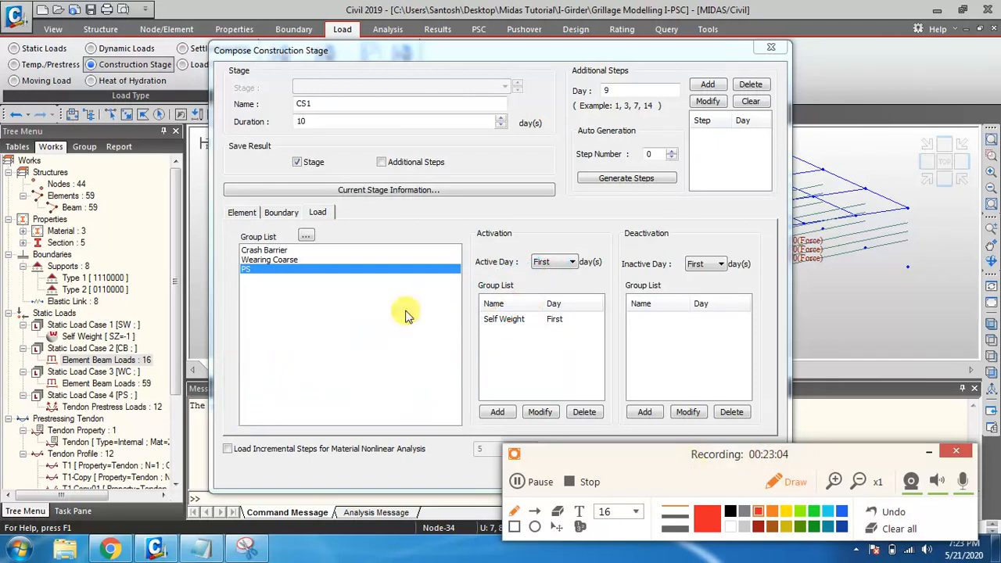
{"action": "left_click", "coordinate": [794, 483]}
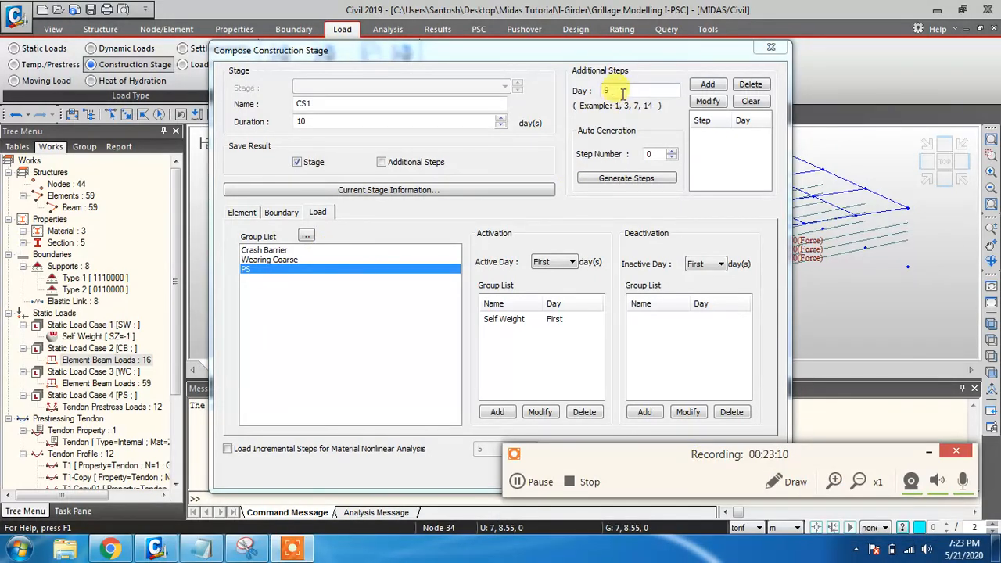
- Check the active day options for loads and add an additional step at day 9 to stage CS1
{"action": "left_click", "coordinate": [607, 90]}
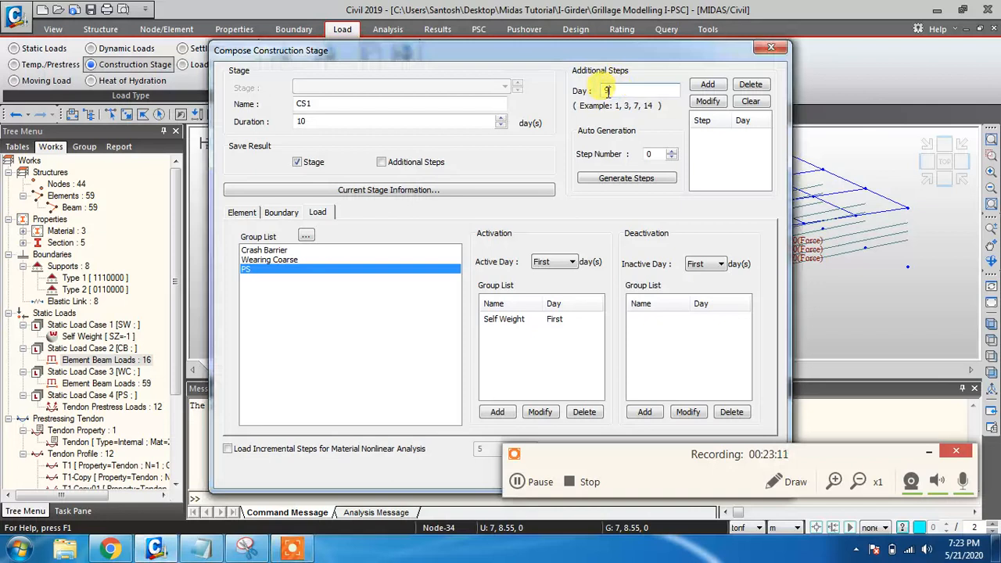
{"action": "left_click", "coordinate": [573, 262]}
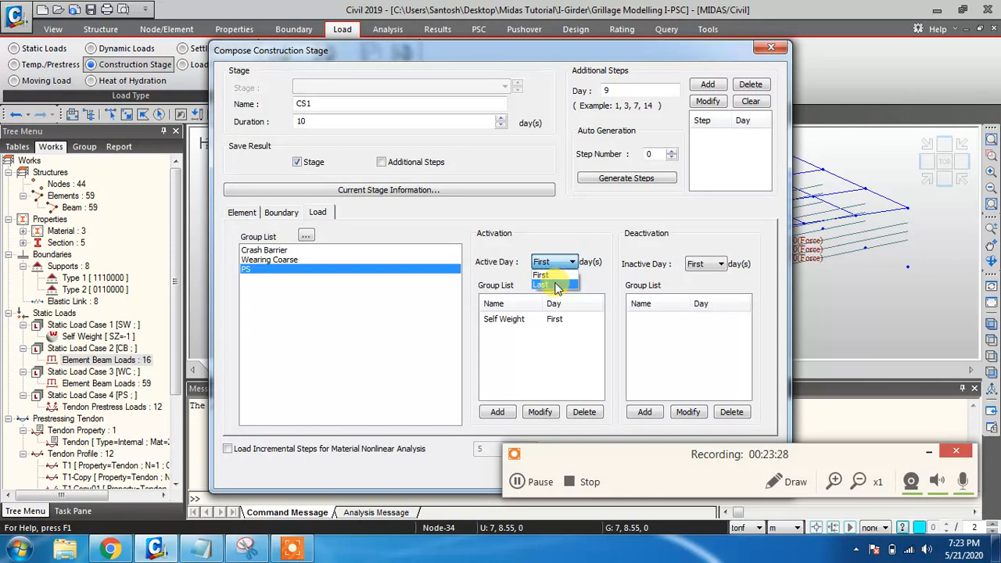
{"action": "left_click", "coordinate": [616, 89]}
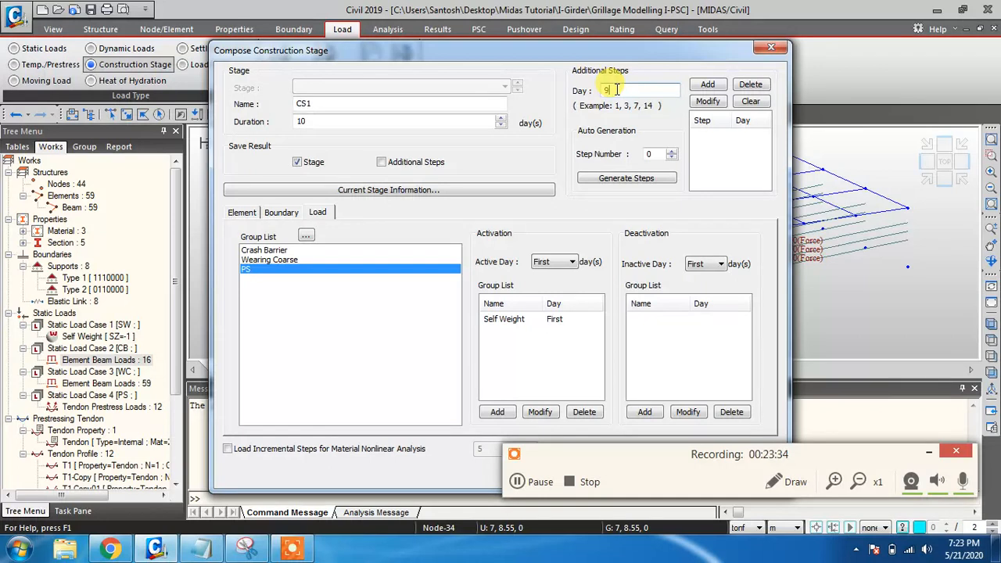
{"action": "type", "text": "9"}
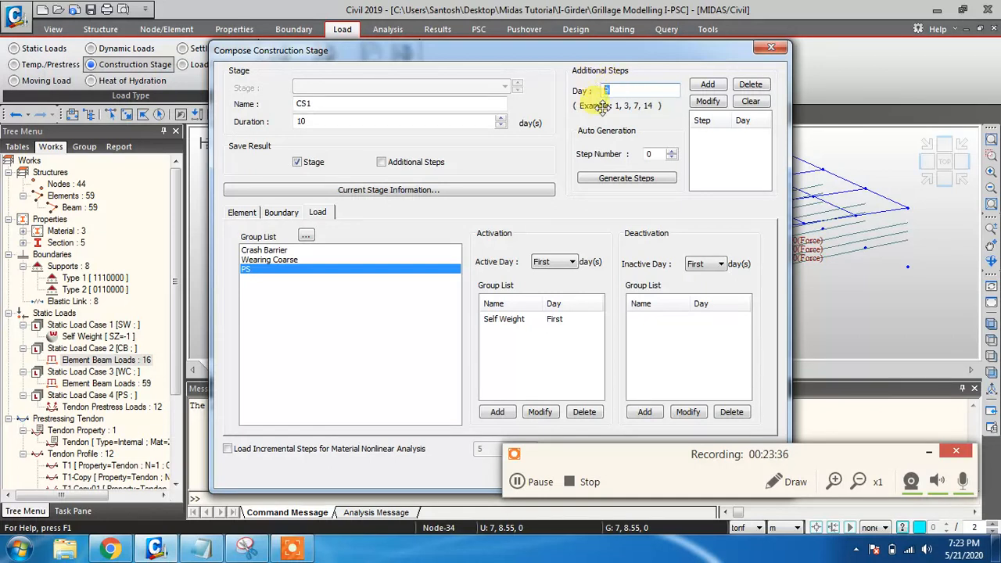
{"action": "left_click", "coordinate": [707, 85]}
- Activate the PS load group on day 9 and apply the definition of stage CS1
{"action": "left_click", "coordinate": [572, 263]}
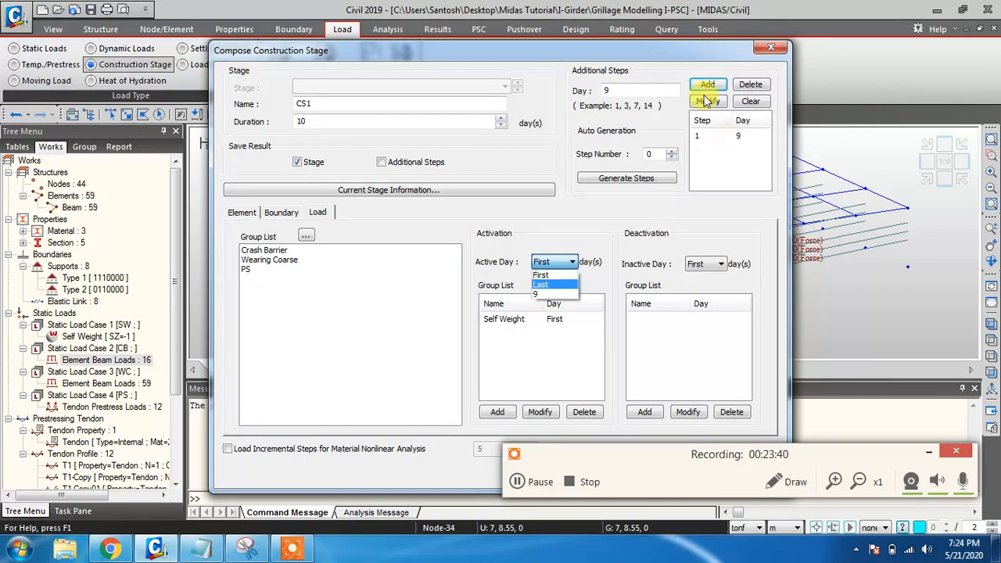
{"action": "left_click", "coordinate": [542, 295]}
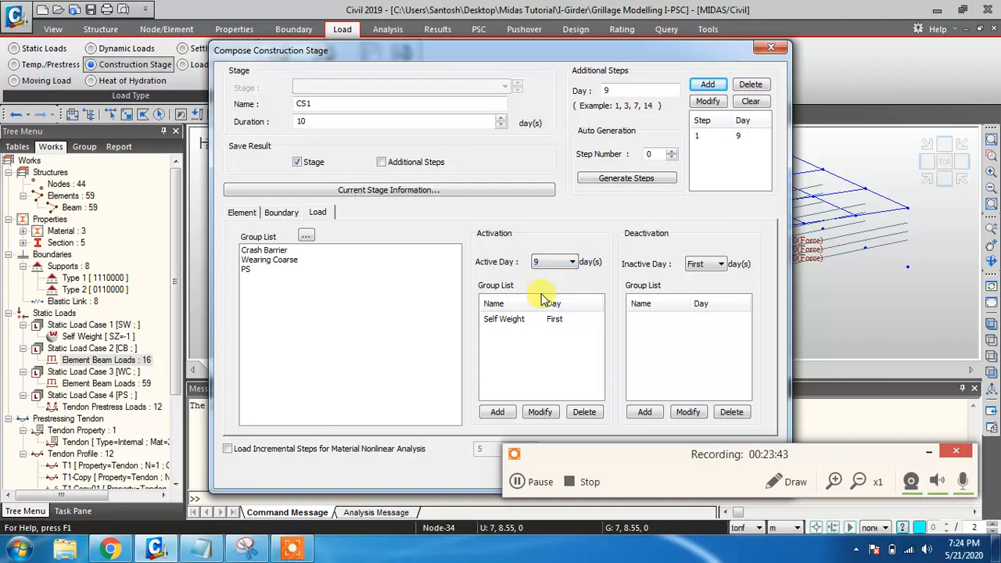
{"action": "left_click", "coordinate": [246, 269]}
{"action": "left_click", "coordinate": [499, 413]}
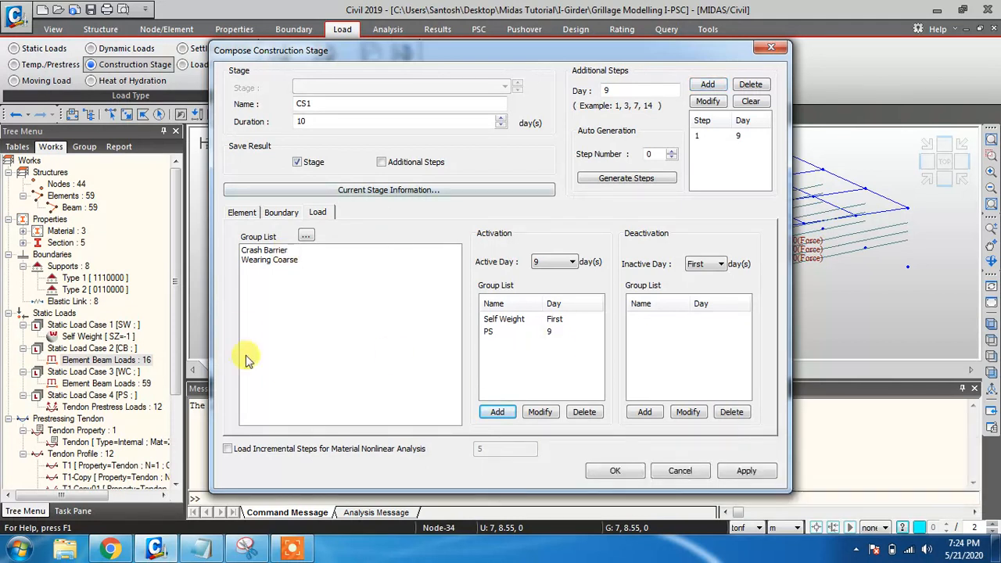
{"action": "left_click", "coordinate": [745, 471]}
- Move the stage composition dialog clear of the stage list and examine the available element and boundary groups
{"action": "left_click_drag", "start_coordinate": [530, 54], "coordinate": [770, 49]}
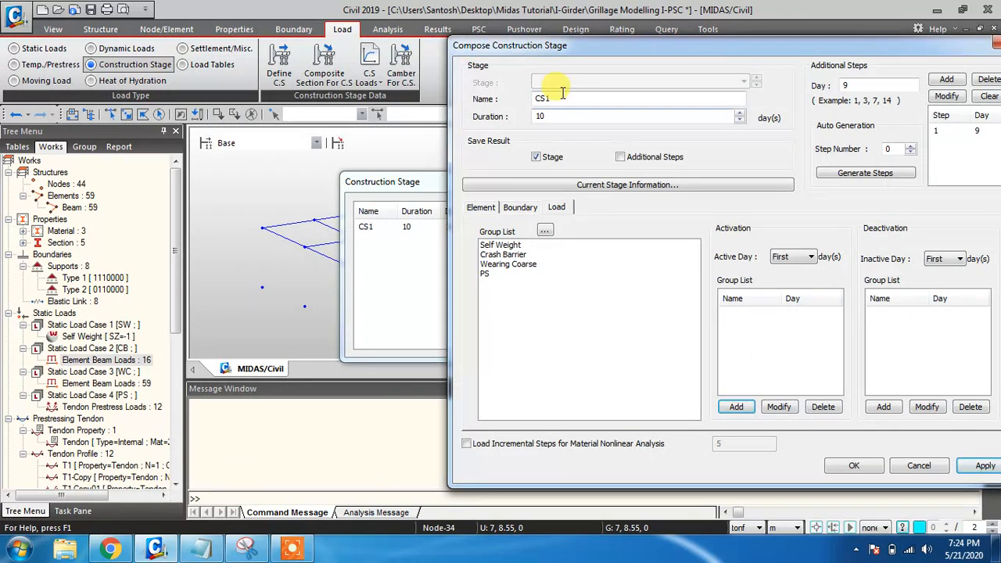
{"action": "left_click_drag", "start_coordinate": [583, 46], "coordinate": [522, 63]}
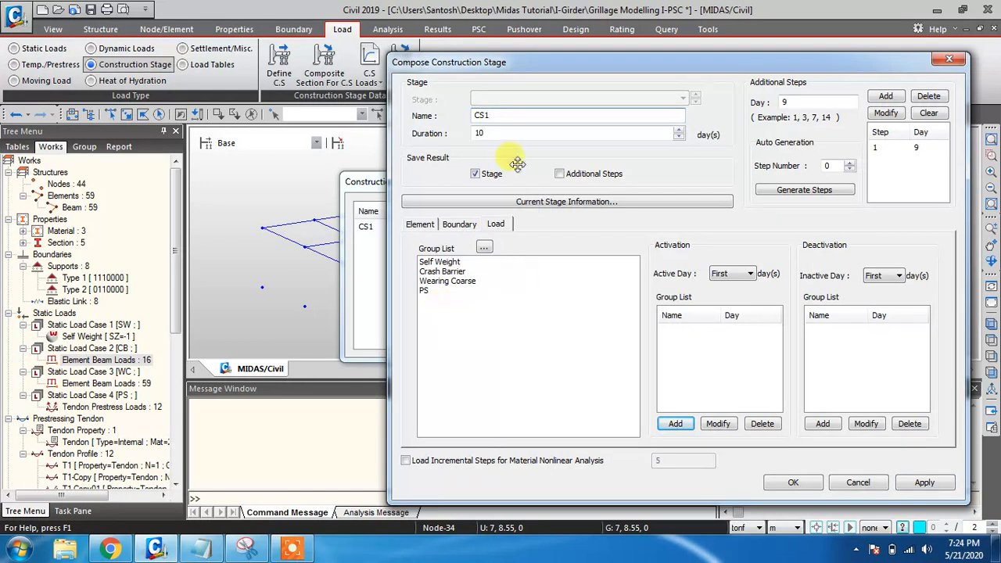
{"action": "left_click_drag", "start_coordinate": [504, 62], "coordinate": [460, 73]}
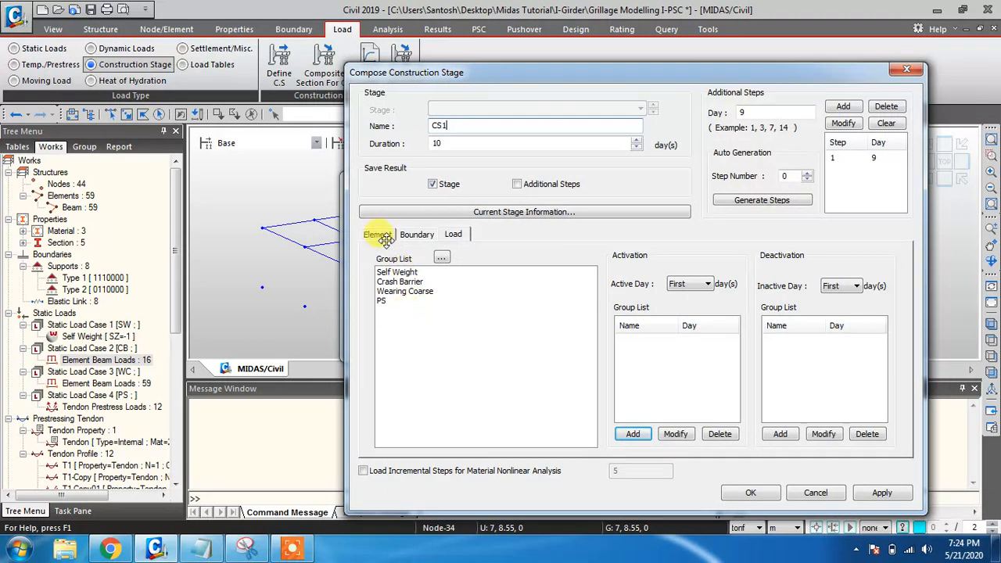
{"action": "left_click_drag", "start_coordinate": [479, 73], "coordinate": [567, 90]}
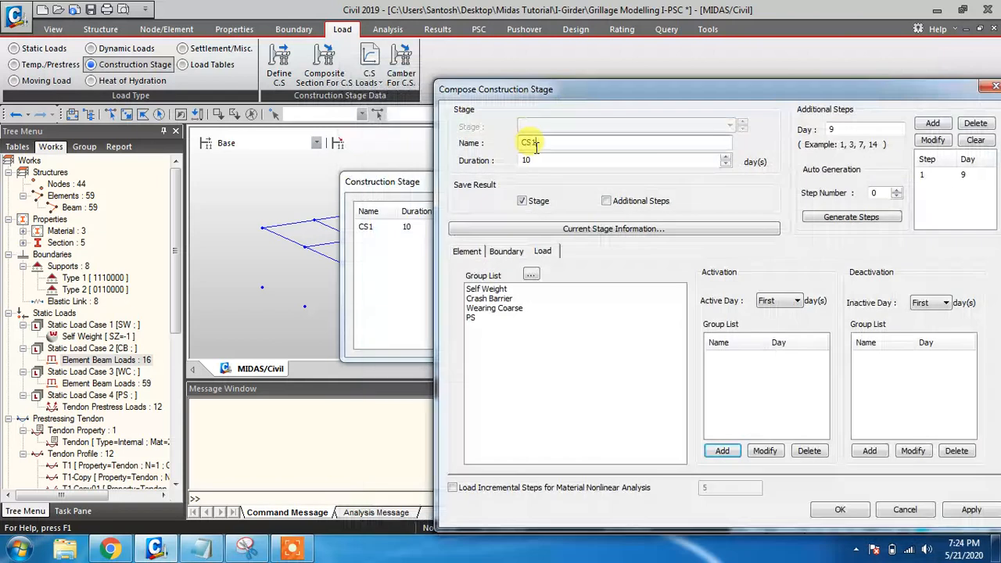
{"action": "left_click", "coordinate": [467, 251]}
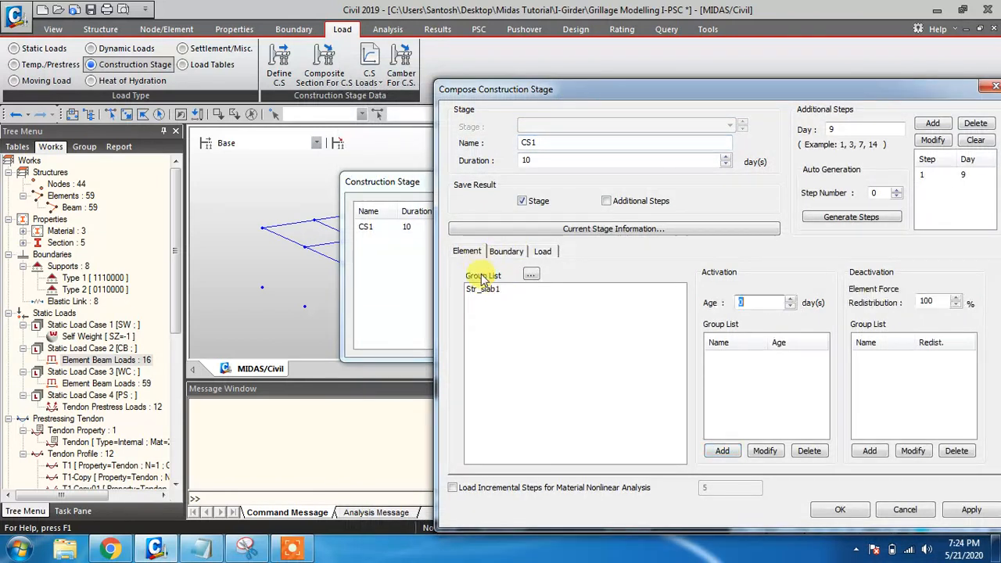
{"action": "left_click", "coordinate": [486, 291]}
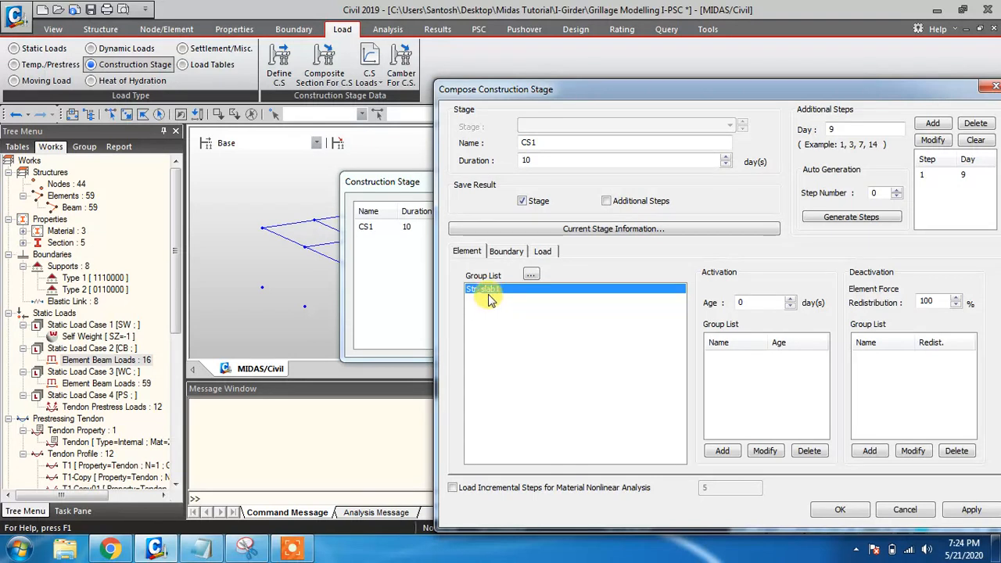
{"action": "left_click", "coordinate": [509, 255]}
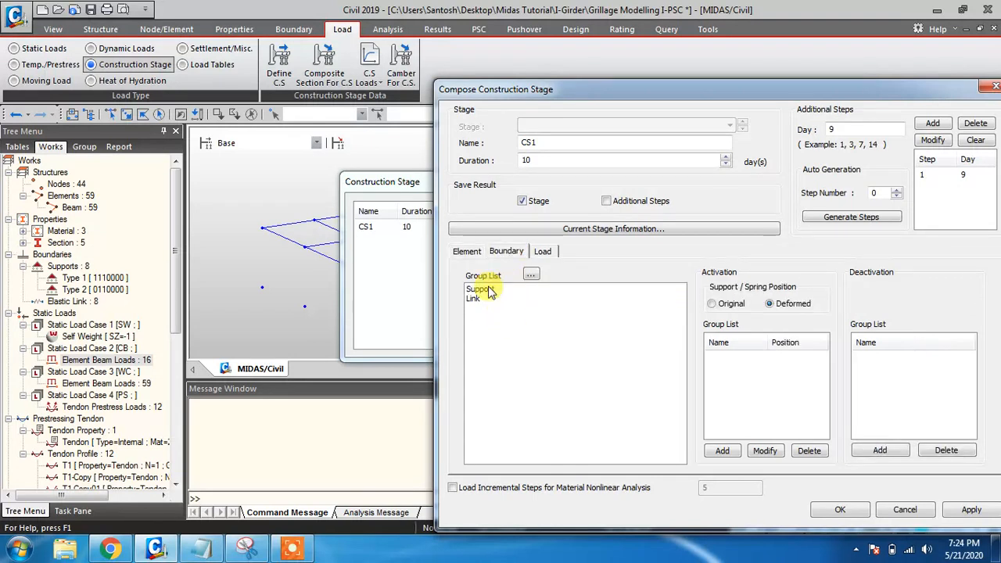
{"action": "left_click", "coordinate": [484, 290]}
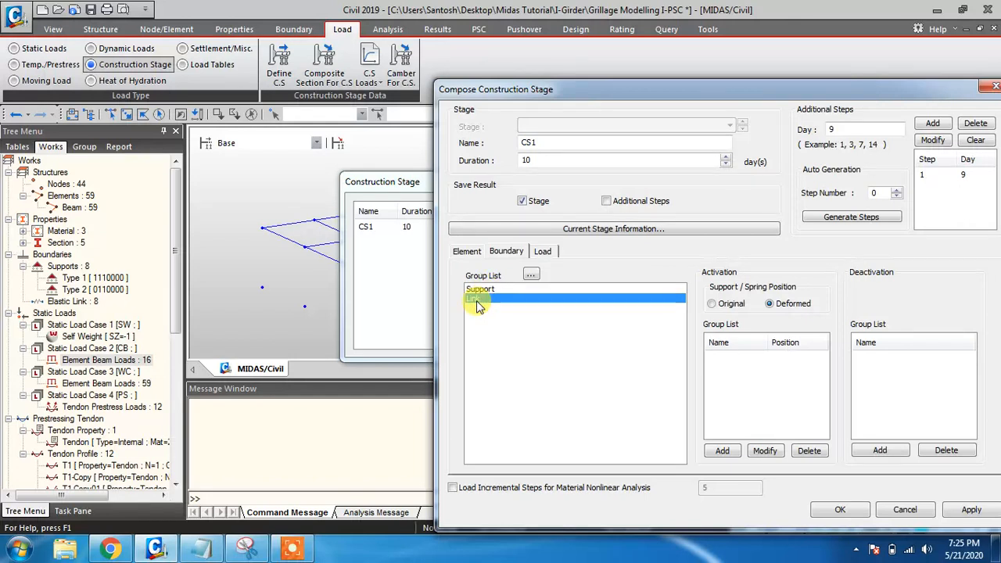
{"action": "left_click", "coordinate": [486, 299]}
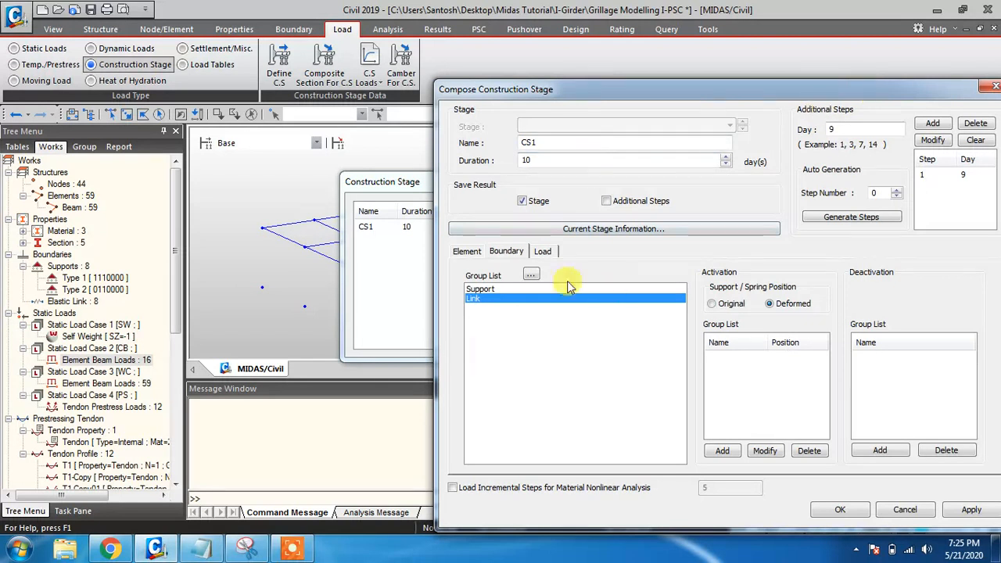
- Review the Str_slab1 element group and the boundary groups available for the next stage
{"action": "left_click", "coordinate": [467, 251]}
{"action": "left_click", "coordinate": [485, 289]}
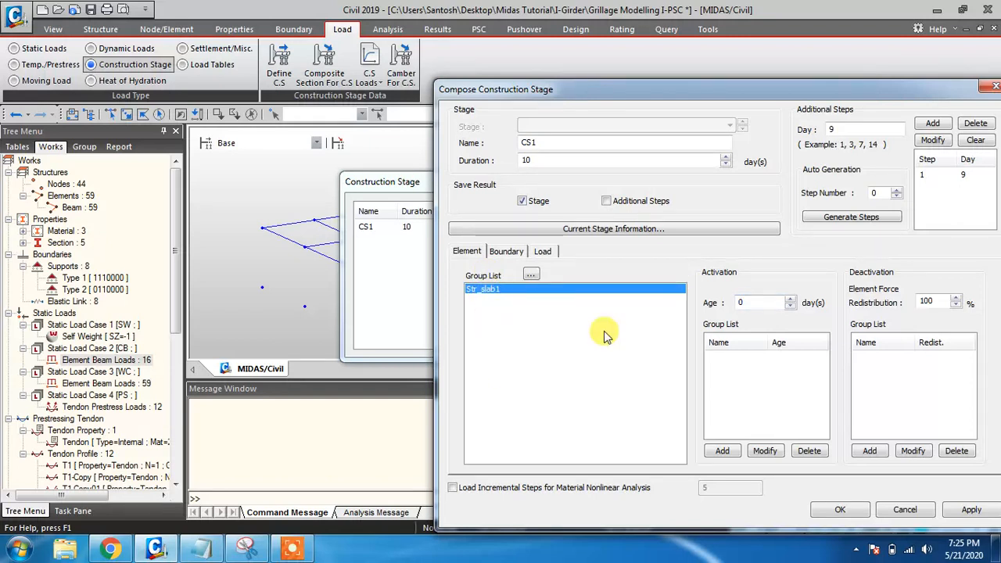
{"action": "left_click", "coordinate": [505, 252]}
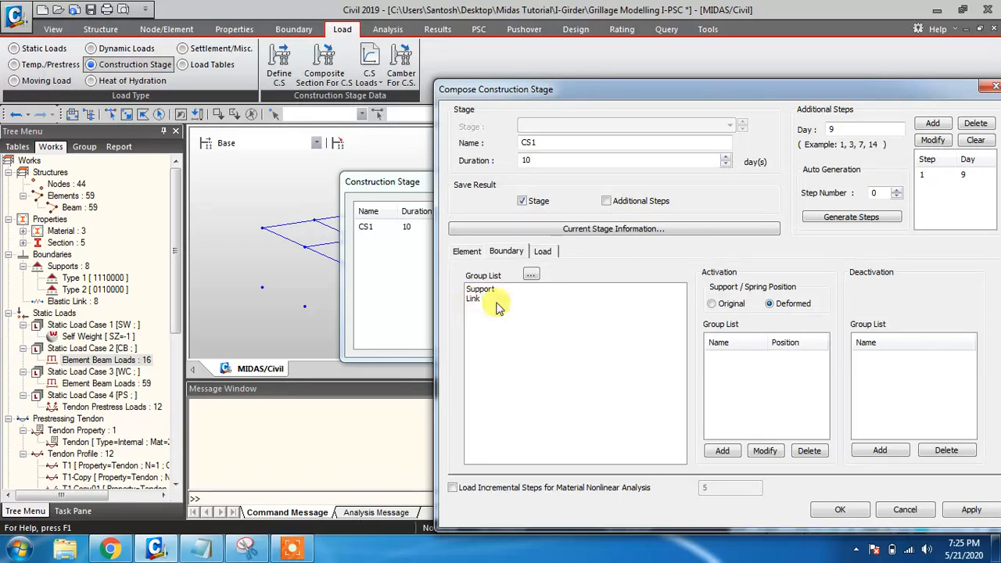
{"action": "left_click", "coordinate": [292, 550]}
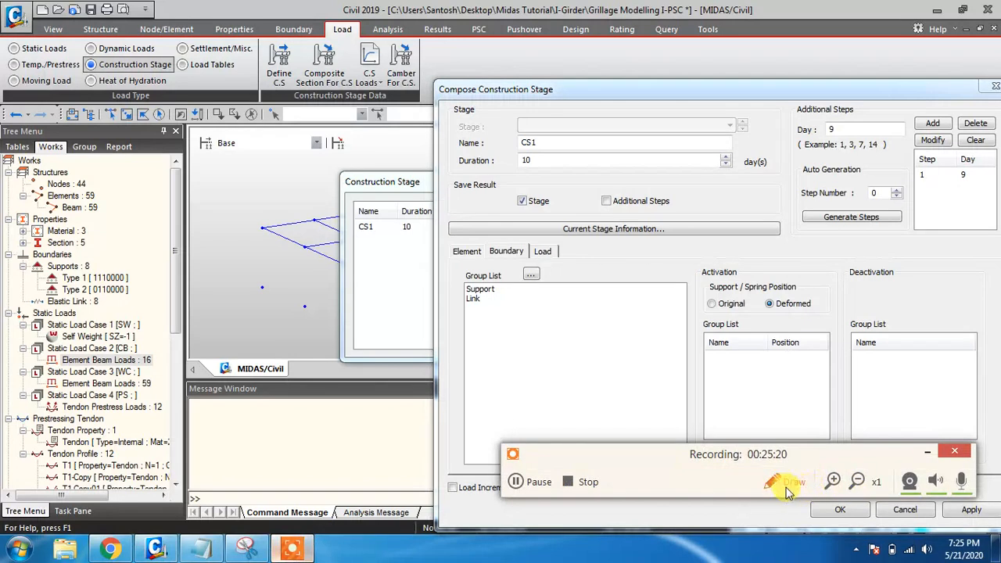
{"action": "left_click", "coordinate": [788, 485]}
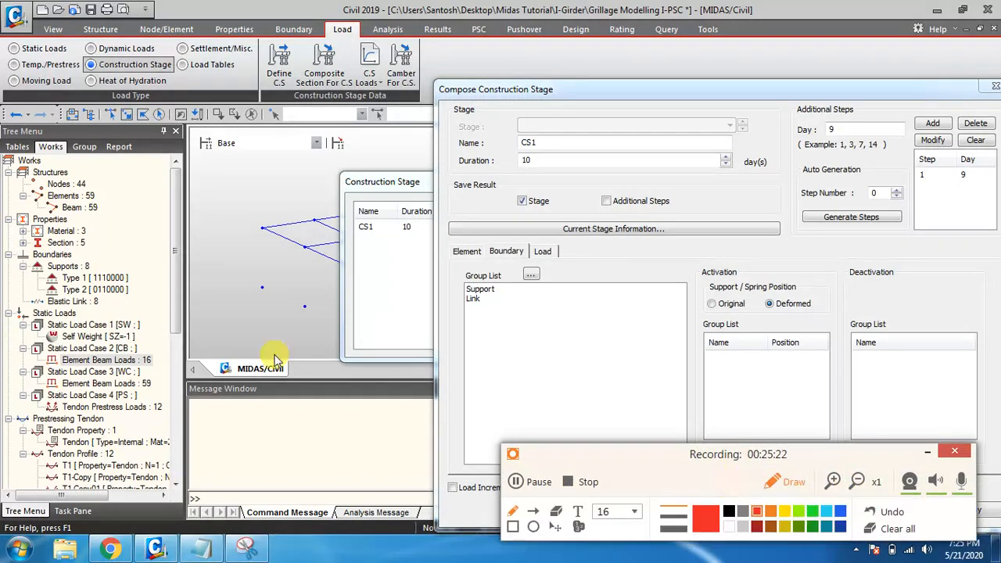
{"action": "left_click_drag", "start_coordinate": [240, 335], "coordinate": [438, 337]}
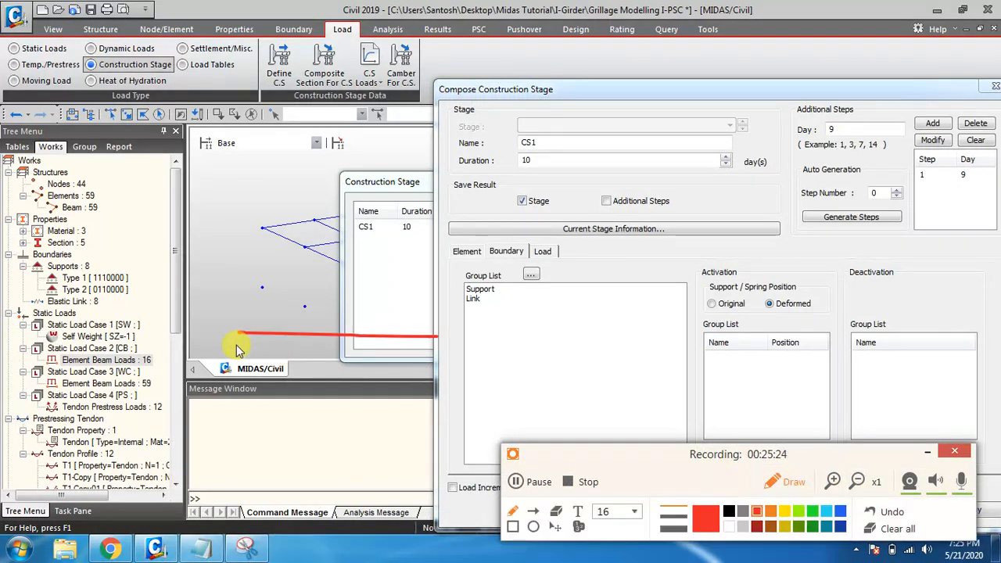
{"action": "left_click_drag", "start_coordinate": [238, 336], "coordinate": [246, 383]}
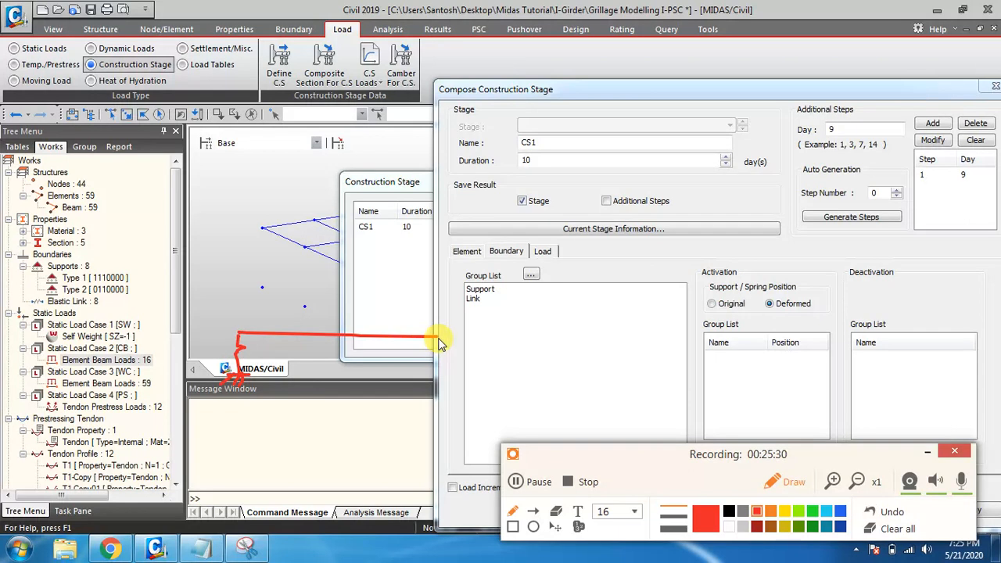
{"action": "left_click_drag", "start_coordinate": [438, 338], "coordinate": [422, 395]}
{"action": "mouse_move", "coordinate": [451, 337]}
{"action": "left_mouse_down"}
{"action": "mouse_move", "coordinate": [460, 391]}
{"action": "mouse_move", "coordinate": [446, 399]}
{"action": "left_mouse_up"}
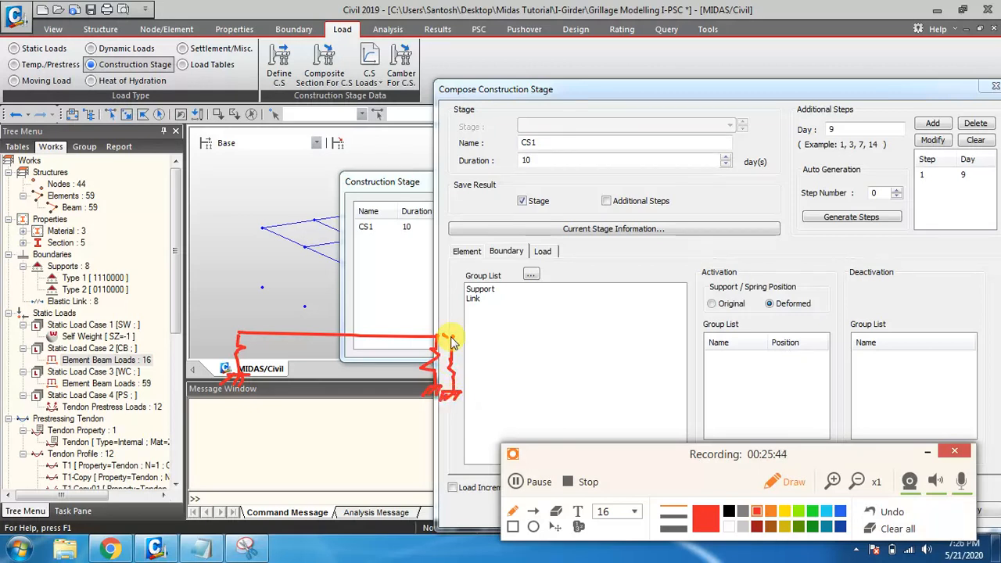
{"action": "mouse_move", "coordinate": [452, 340]}
{"action": "left_mouse_down"}
{"action": "mouse_move", "coordinate": [657, 362]}
{"action": "mouse_move", "coordinate": [656, 396]}
{"action": "left_mouse_up"}
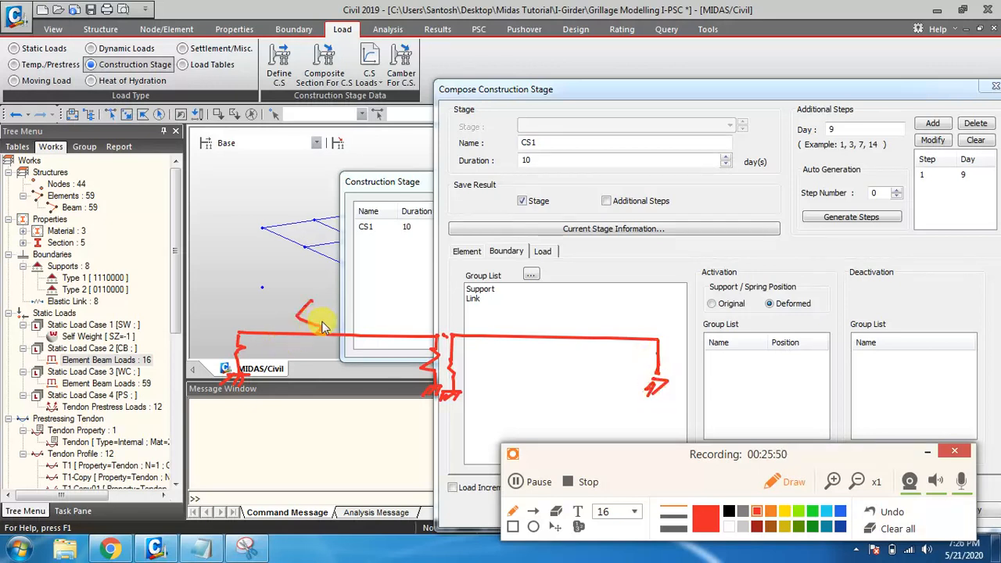
{"action": "left_click_drag", "start_coordinate": [344, 301], "coordinate": [385, 322]}
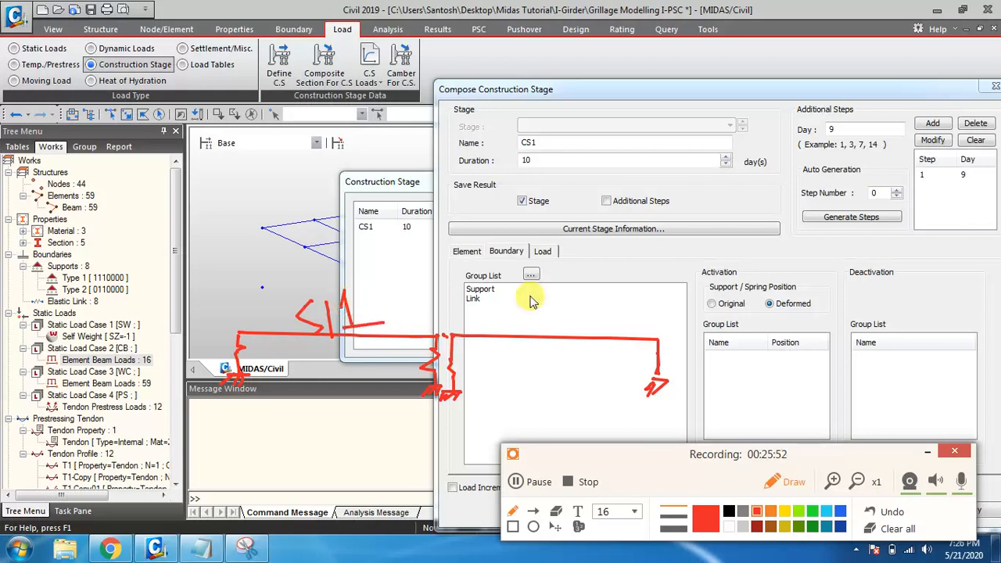
{"action": "mouse_move", "coordinate": [531, 297]}
{"action": "left_mouse_down"}
{"action": "mouse_move", "coordinate": [548, 327]}
{"action": "mouse_move", "coordinate": [564, 332]}
{"action": "left_mouse_up"}
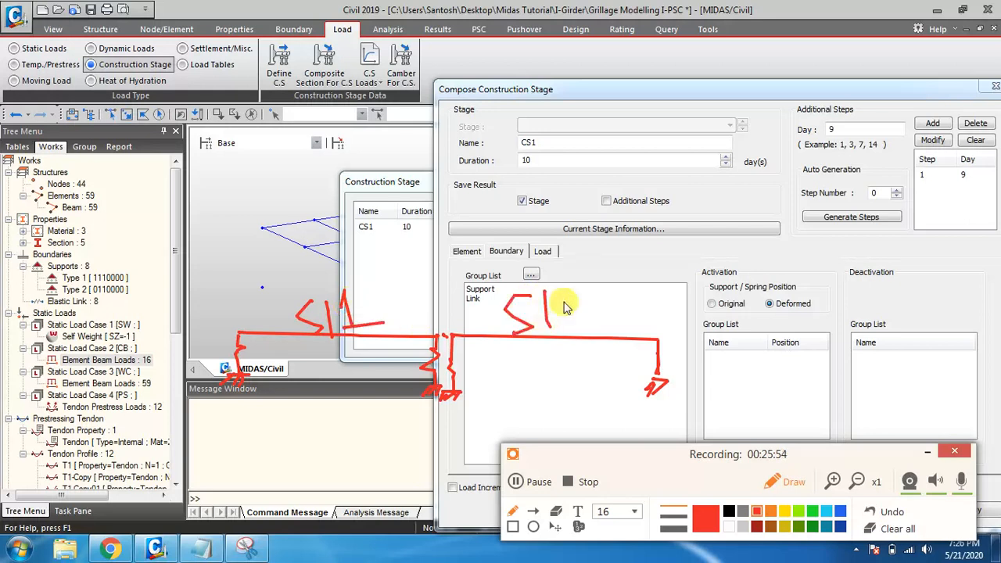
{"action": "left_click_drag", "start_coordinate": [566, 297], "coordinate": [598, 328]}
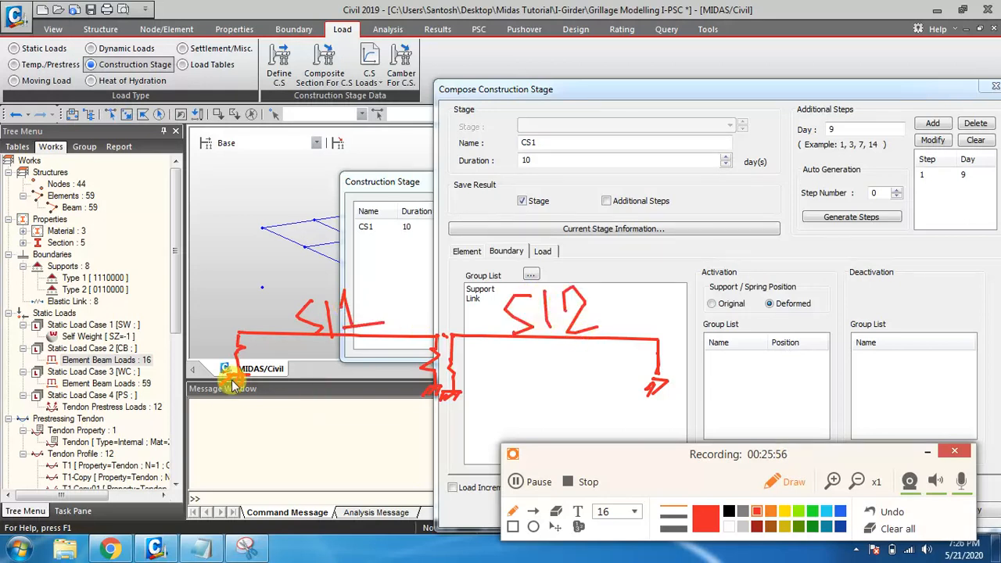
{"action": "mouse_move", "coordinate": [236, 402]}
{"action": "left_mouse_down"}
{"action": "mouse_move", "coordinate": [238, 413]}
{"action": "mouse_move", "coordinate": [258, 409]}
{"action": "left_mouse_up"}
{"action": "mouse_move", "coordinate": [266, 400]}
{"action": "left_mouse_down"}
{"action": "mouse_move", "coordinate": [281, 397]}
{"action": "mouse_move", "coordinate": [282, 407]}
{"action": "left_mouse_up"}
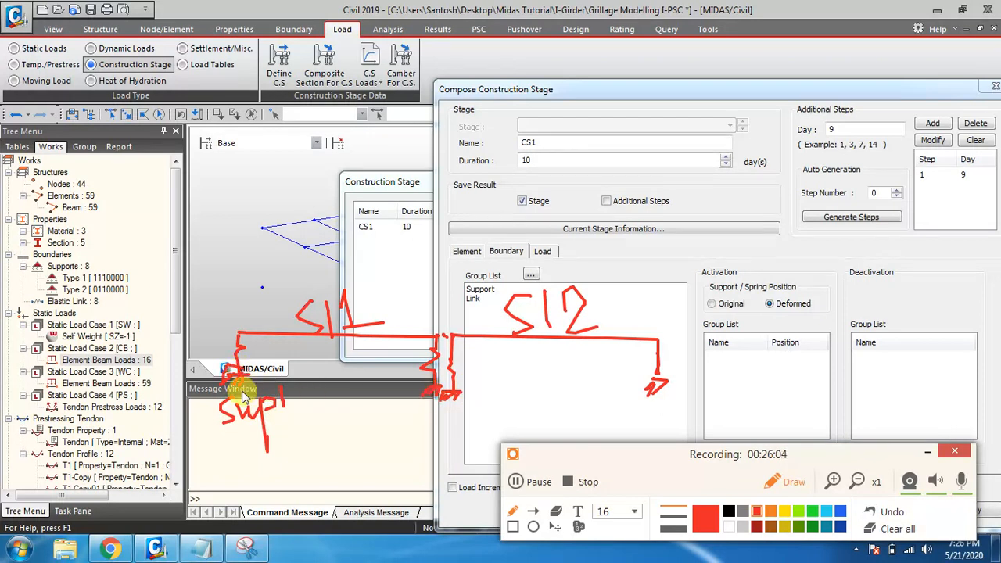
{"action": "left_click_drag", "start_coordinate": [439, 393], "coordinate": [411, 395]}
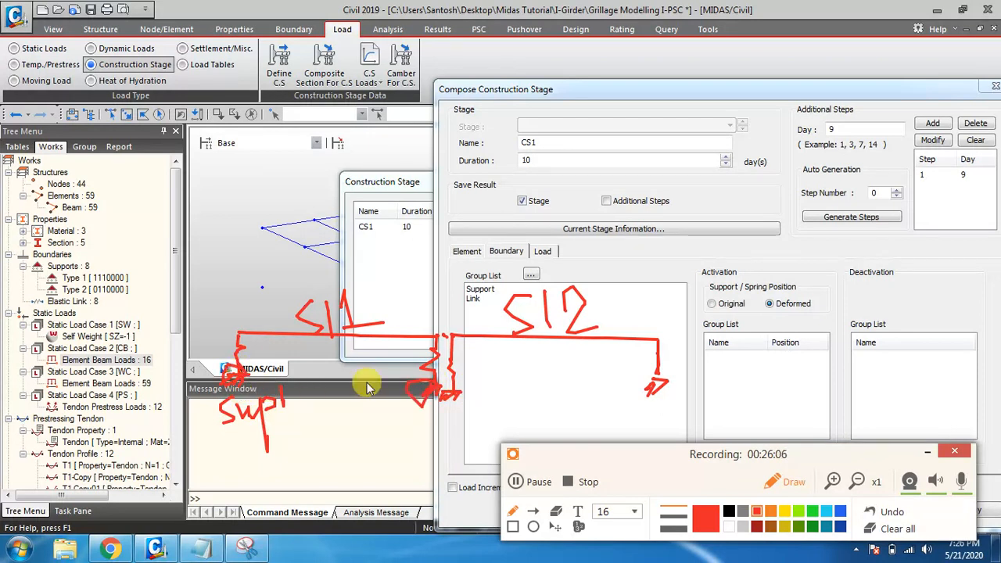
{"action": "mouse_move", "coordinate": [245, 350]}
{"action": "left_mouse_down"}
{"action": "mouse_move", "coordinate": [298, 372]}
{"action": "mouse_move", "coordinate": [341, 365]}
{"action": "mouse_move", "coordinate": [356, 374]}
{"action": "mouse_move", "coordinate": [361, 360]}
{"action": "mouse_move", "coordinate": [376, 369]}
{"action": "left_mouse_up"}
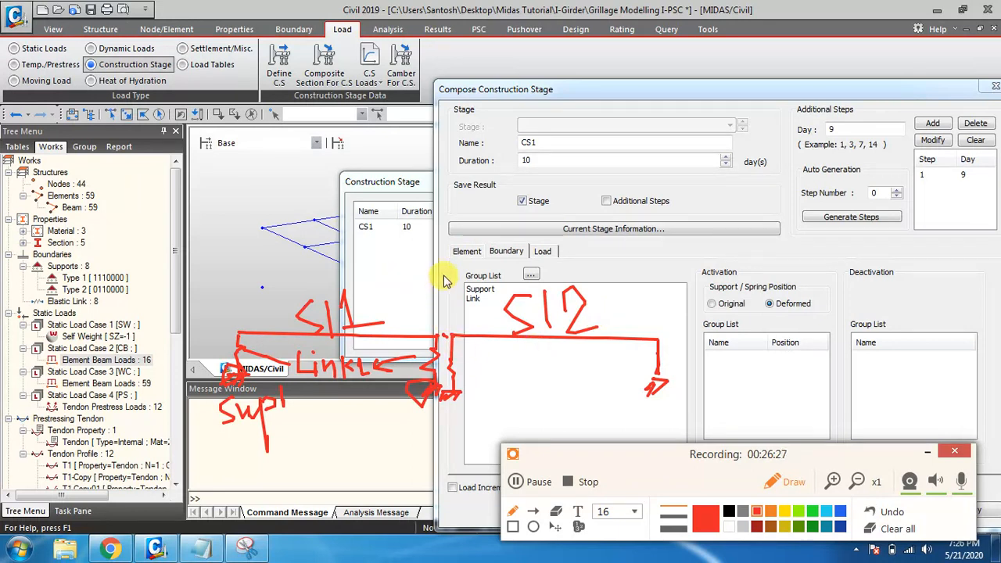
{"action": "mouse_move", "coordinate": [444, 280]}
{"action": "left_mouse_down"}
{"action": "mouse_move", "coordinate": [626, 276]}
{"action": "mouse_move", "coordinate": [447, 274]}
{"action": "left_mouse_up"}
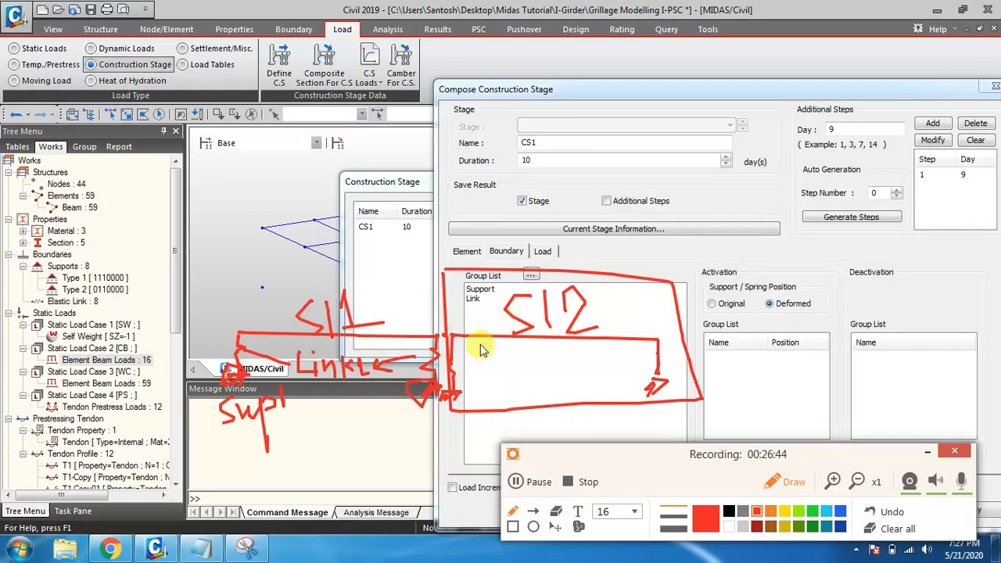
{"action": "mouse_move", "coordinate": [513, 349]}
{"action": "left_mouse_down"}
{"action": "mouse_move", "coordinate": [513, 380]}
{"action": "mouse_move", "coordinate": [550, 374]}
{"action": "left_mouse_up"}
{"action": "mouse_move", "coordinate": [465, 365]}
{"action": "left_mouse_down"}
{"action": "mouse_move", "coordinate": [499, 365]}
{"action": "mouse_move", "coordinate": [487, 374]}
{"action": "left_mouse_up"}
{"action": "left_click_drag", "start_coordinate": [551, 364], "coordinate": [681, 361]}
{"action": "mouse_move", "coordinate": [578, 361]}
{"action": "left_mouse_down"}
{"action": "mouse_move", "coordinate": [551, 369]}
{"action": "mouse_move", "coordinate": [538, 399]}
{"action": "left_mouse_up"}
{"action": "left_click_drag", "start_coordinate": [474, 401], "coordinate": [534, 409]}
{"action": "mouse_move", "coordinate": [554, 383]}
{"action": "left_mouse_down"}
{"action": "mouse_move", "coordinate": [576, 403]}
{"action": "mouse_move", "coordinate": [609, 395]}
{"action": "left_mouse_up"}
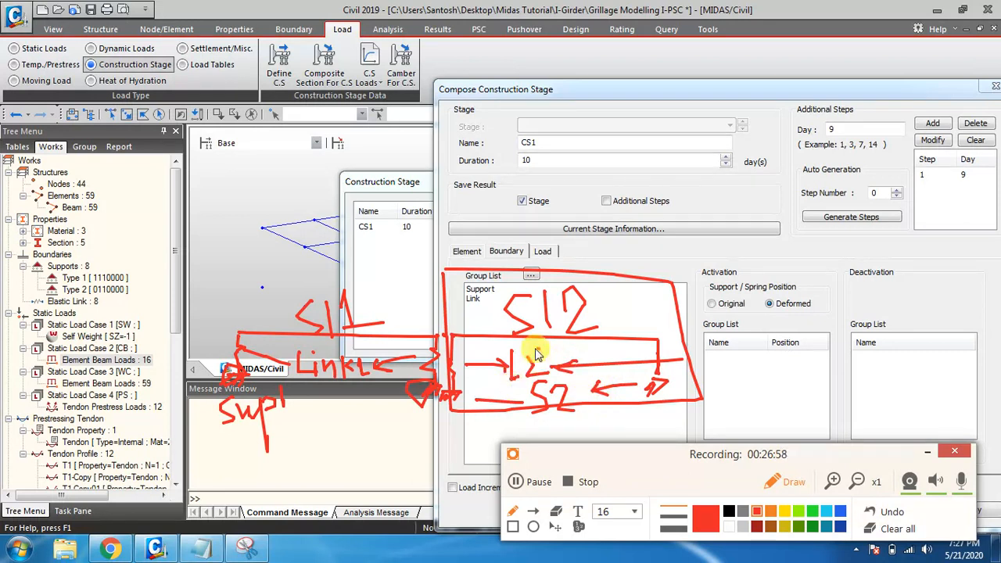
{"action": "left_click_drag", "start_coordinate": [536, 354], "coordinate": [530, 357]}
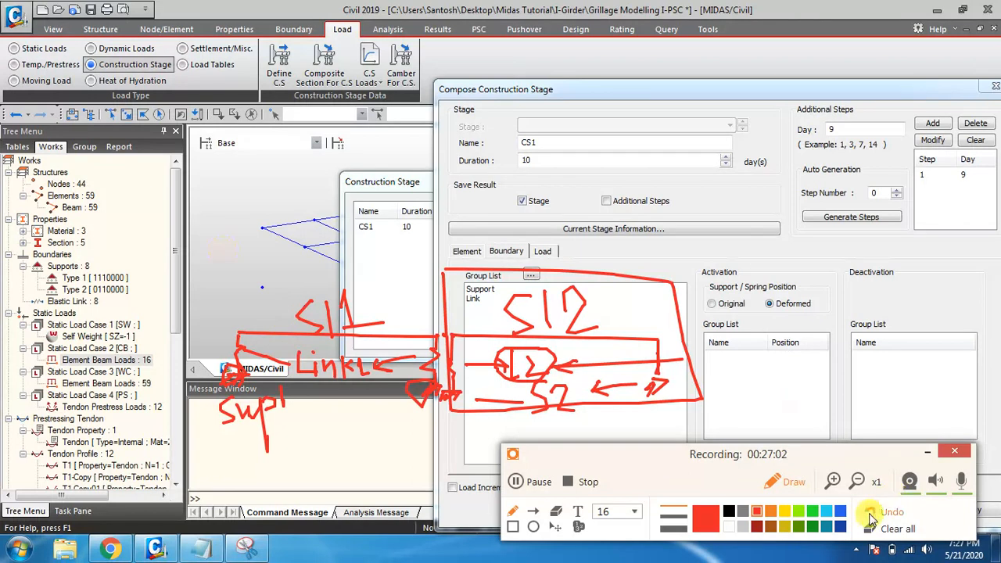
{"action": "left_click", "coordinate": [787, 484]}
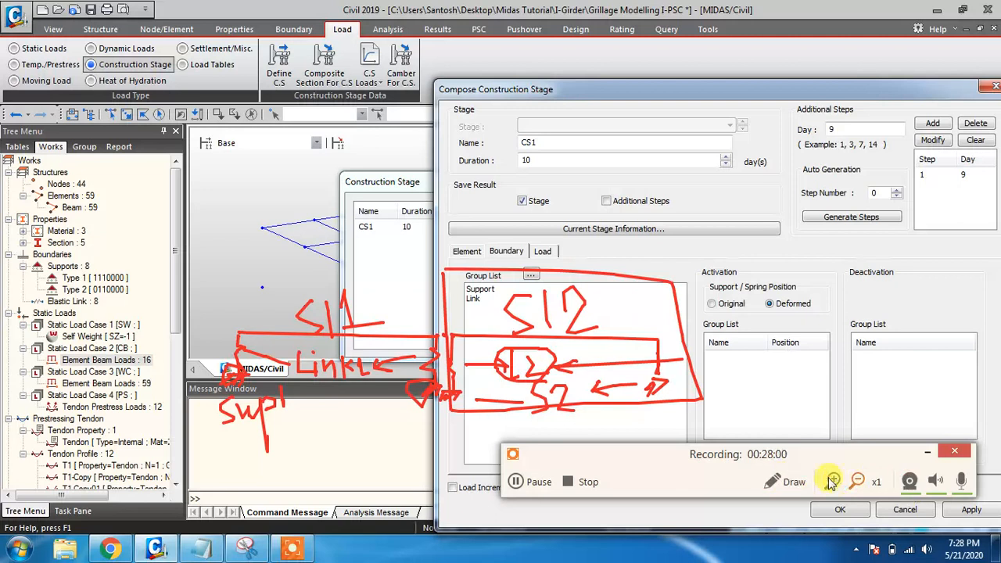
{"action": "left_click", "coordinate": [780, 482]}
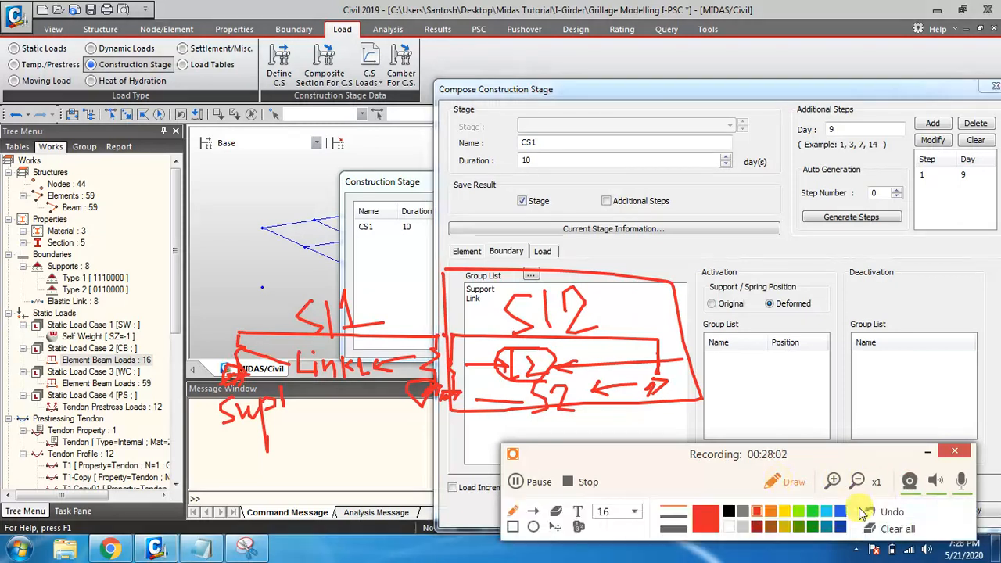
{"action": "left_click", "coordinate": [892, 530]}
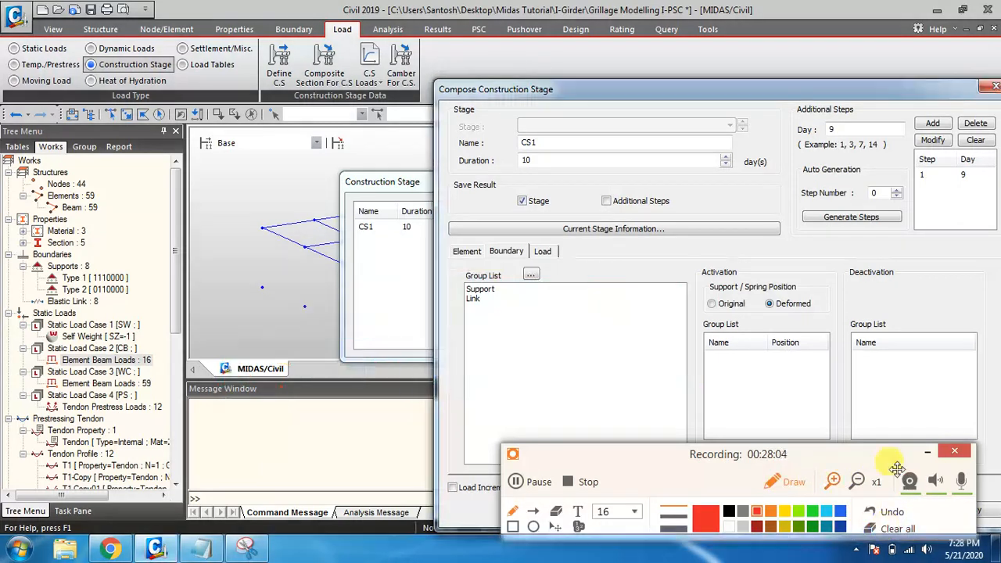
{"action": "left_click", "coordinate": [927, 453]}
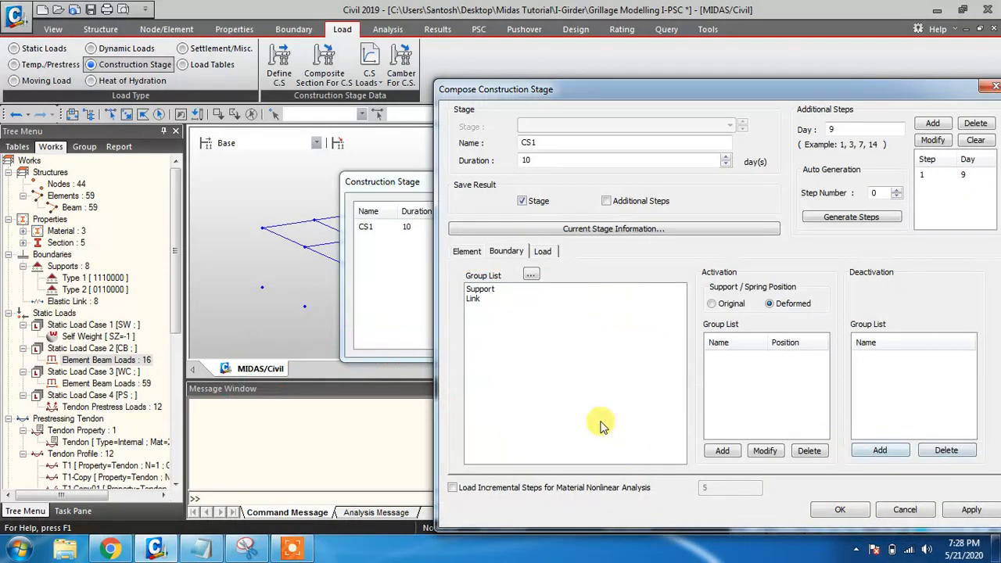
- Name the new construction stage CS2 and set its duration to 10000 days
{"action": "left_click", "coordinate": [553, 144]}
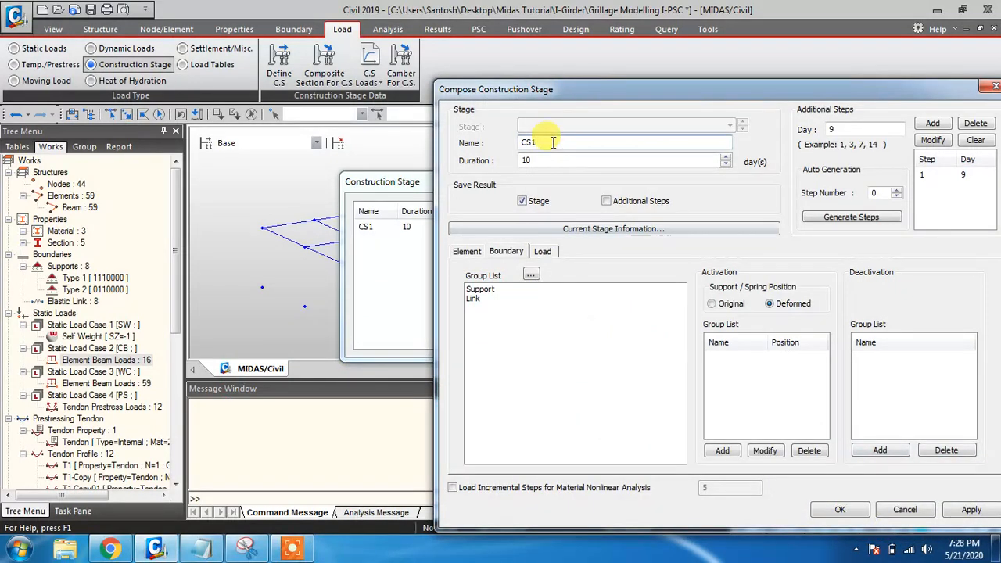
{"action": "type", "text": "2"}
{"action": "left_click", "coordinate": [535, 160]}
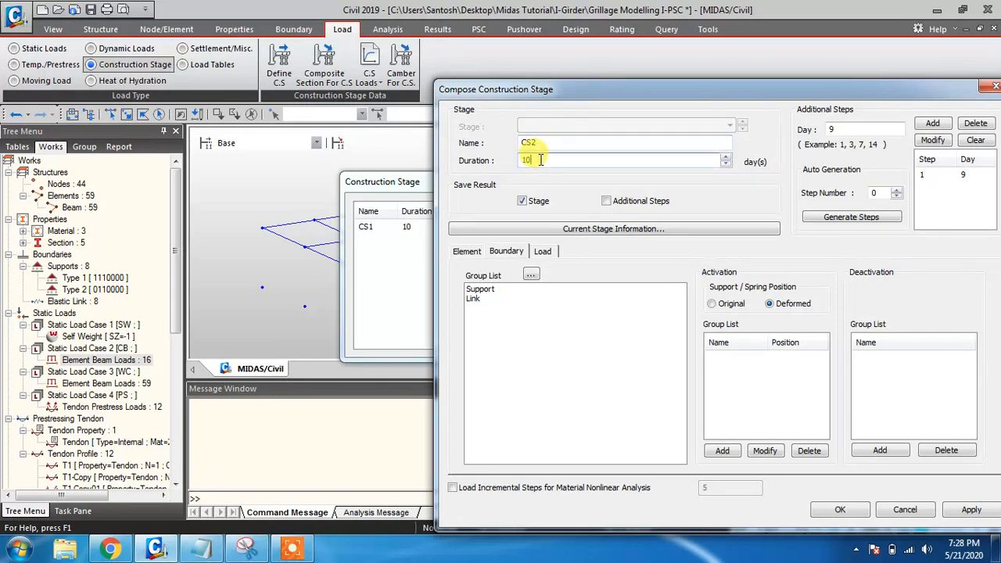
{"action": "type", "text": "000"}
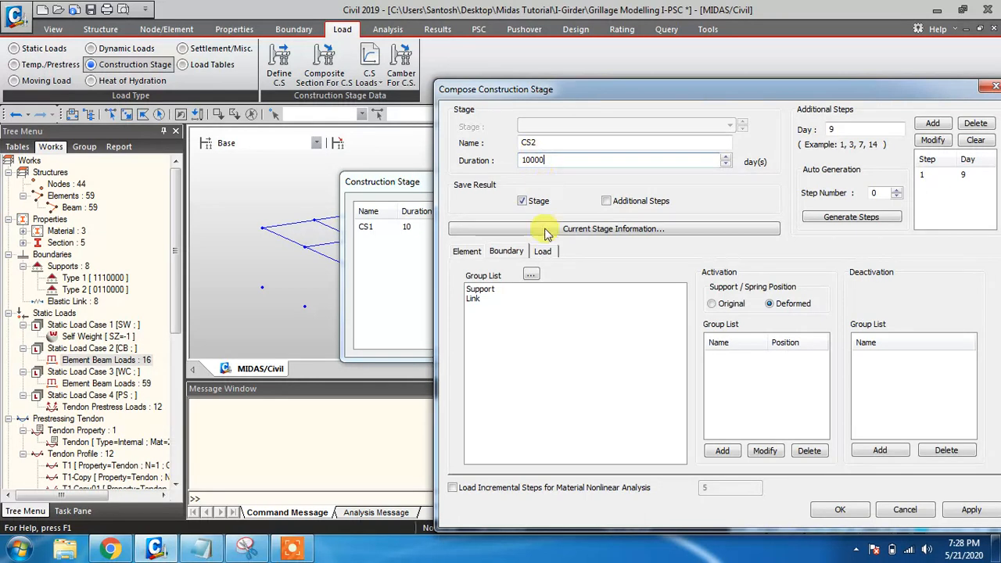
- Check the element and boundary activation settings of stage CS2
{"action": "left_click", "coordinate": [468, 254]}
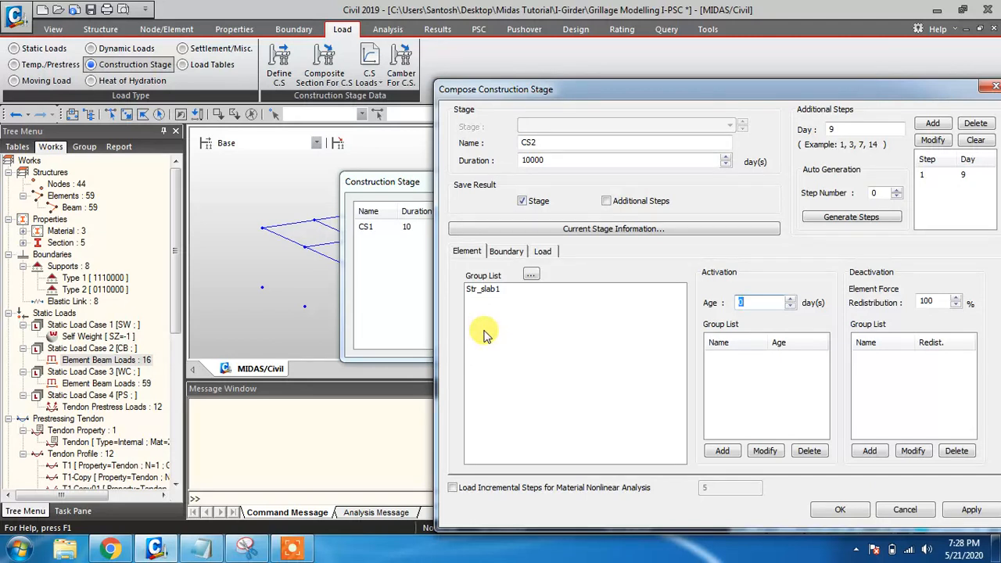
{"action": "left_click", "coordinate": [765, 376]}
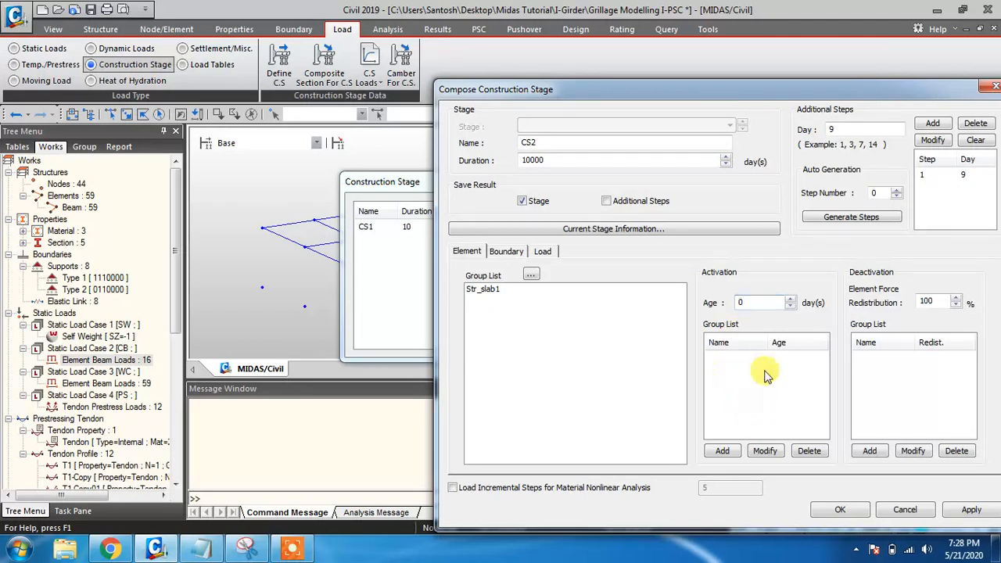
{"action": "left_click", "coordinate": [504, 257]}
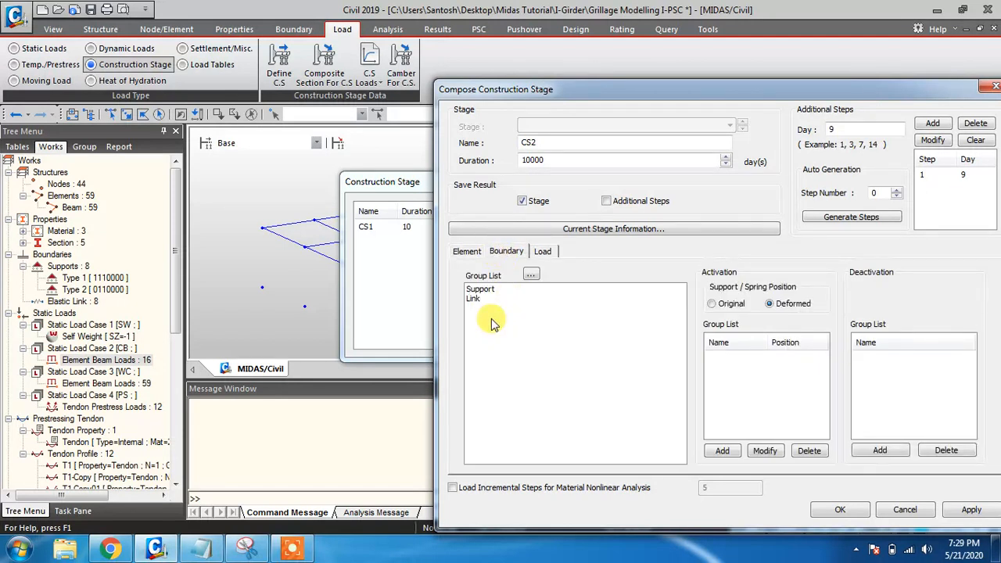
- Select the Crash Barrier and Wearing Coarse load groups for stage CS2 with First as the active day
{"action": "left_click", "coordinate": [543, 251]}
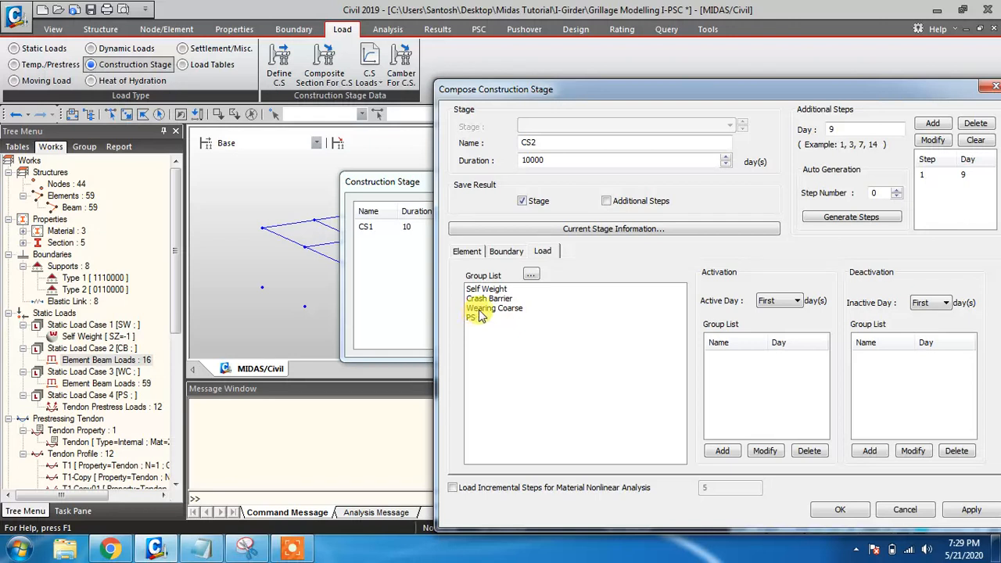
{"action": "left_click_drag", "start_coordinate": [496, 298], "coordinate": [500, 308]}
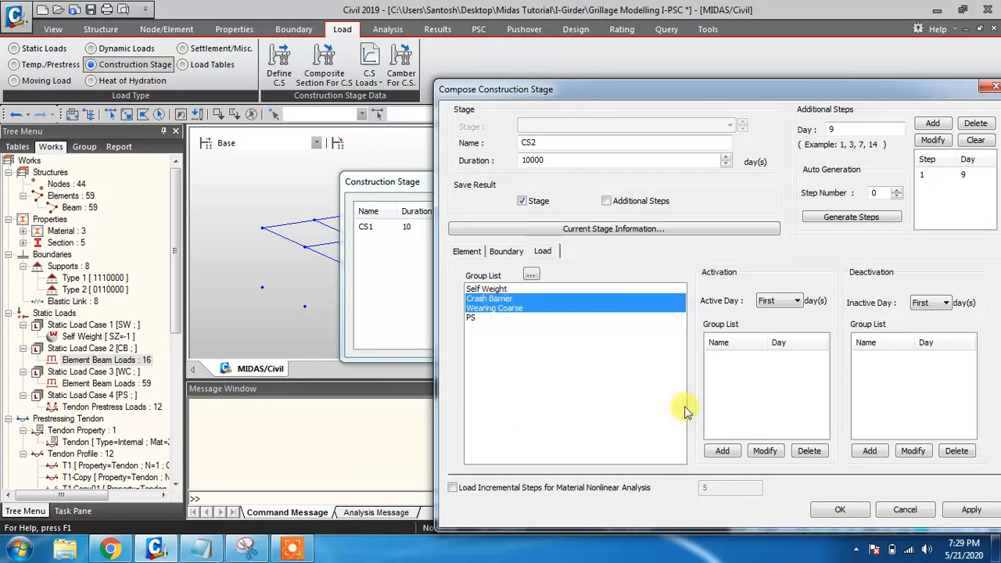
{"action": "left_click", "coordinate": [785, 307]}
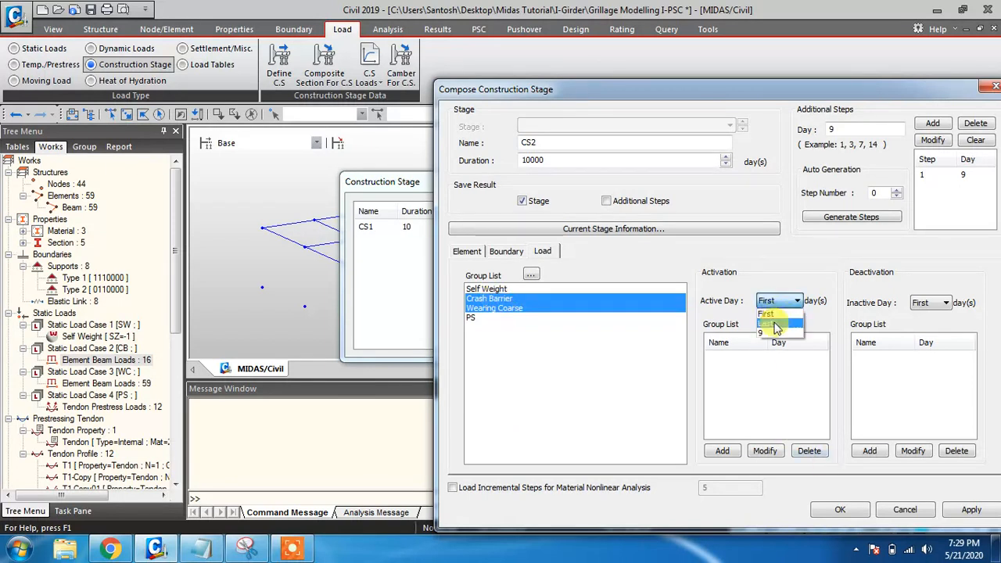
{"action": "left_click", "coordinate": [776, 321]}
{"action": "left_click", "coordinate": [776, 301]}
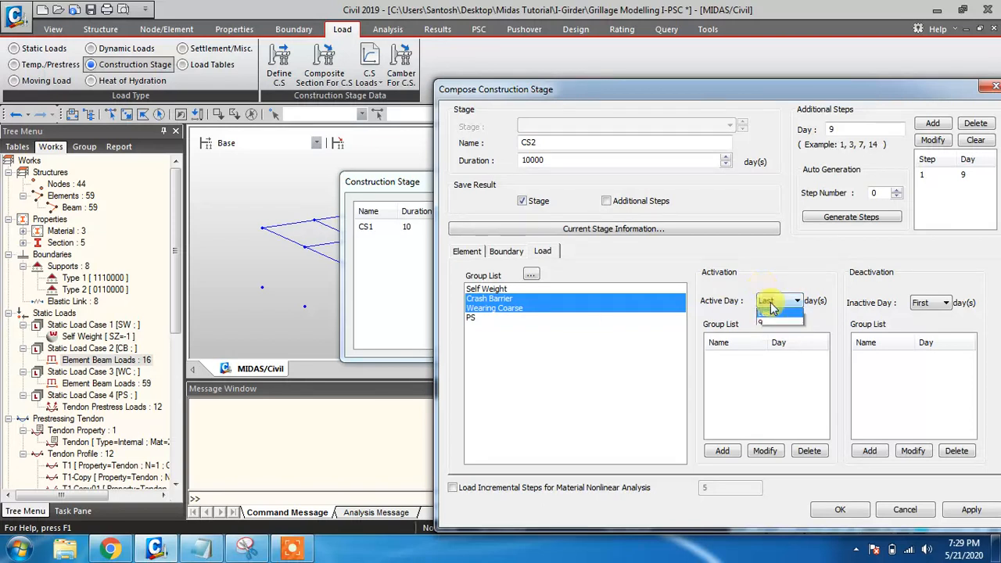
{"action": "left_click", "coordinate": [773, 311]}
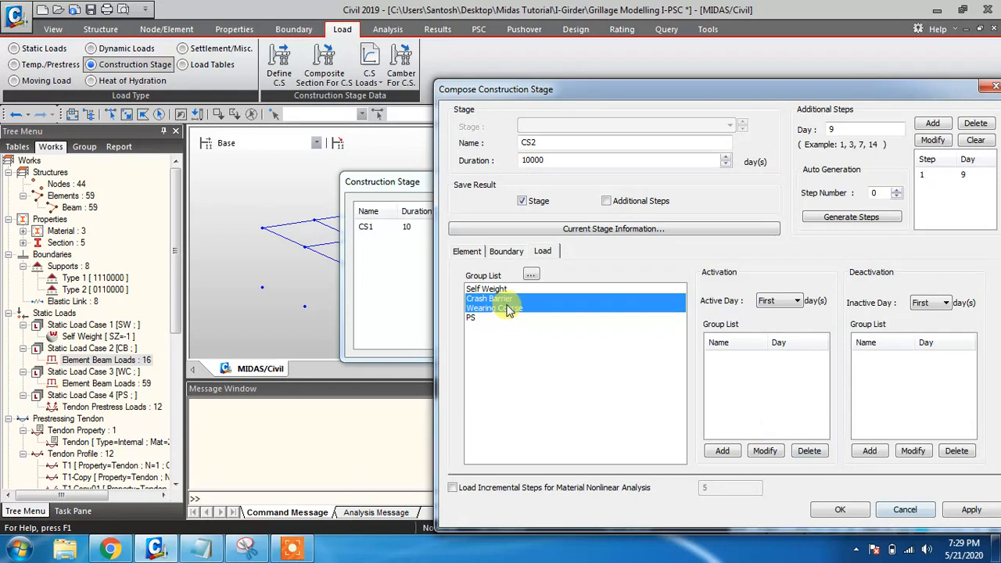
- Apply the definition of stage CS2 and select that stage in the construction stage list
{"action": "left_click", "coordinate": [969, 510]}
{"action": "left_click", "coordinate": [840, 510]}
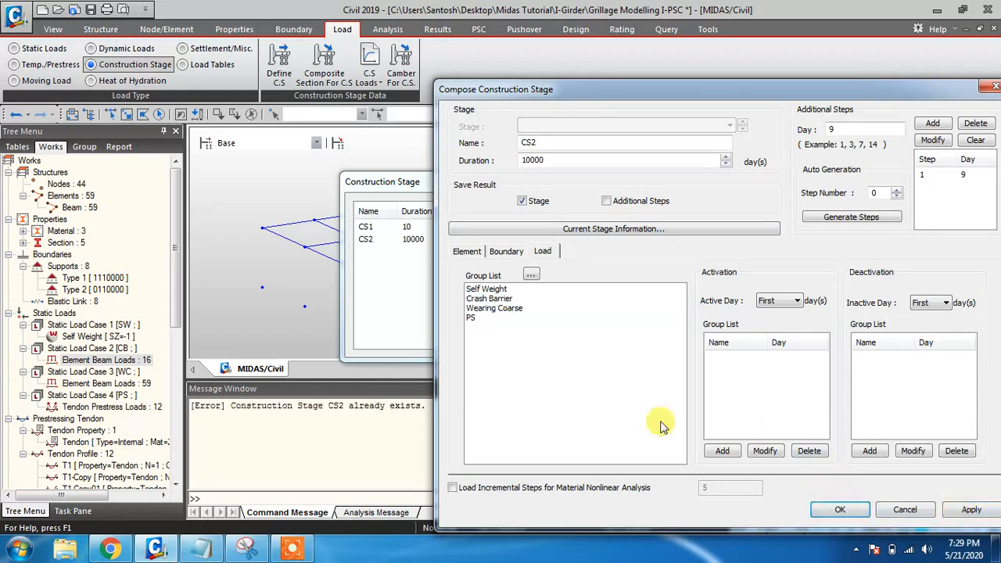
{"action": "left_click", "coordinate": [906, 509]}
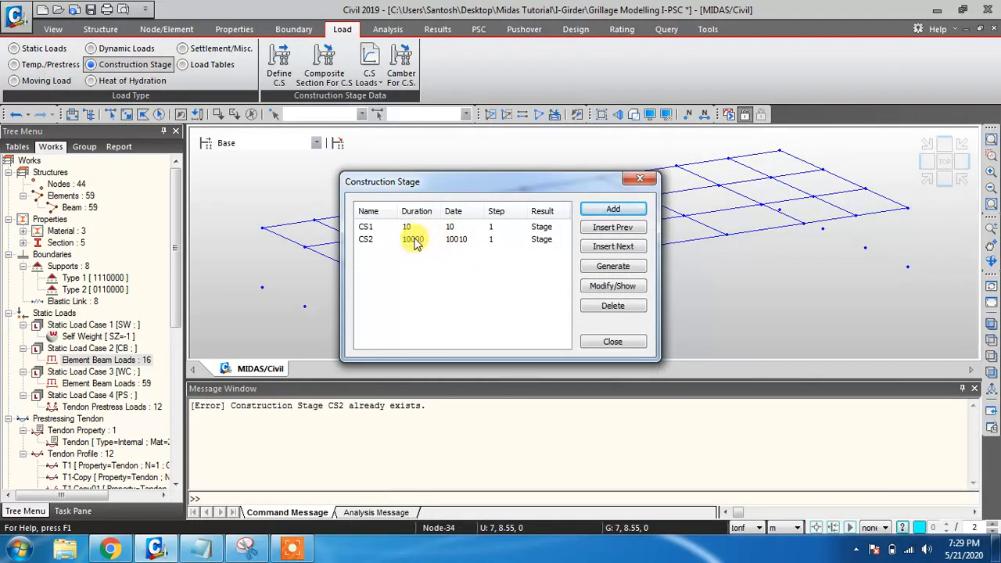
{"action": "left_click", "coordinate": [415, 241]}
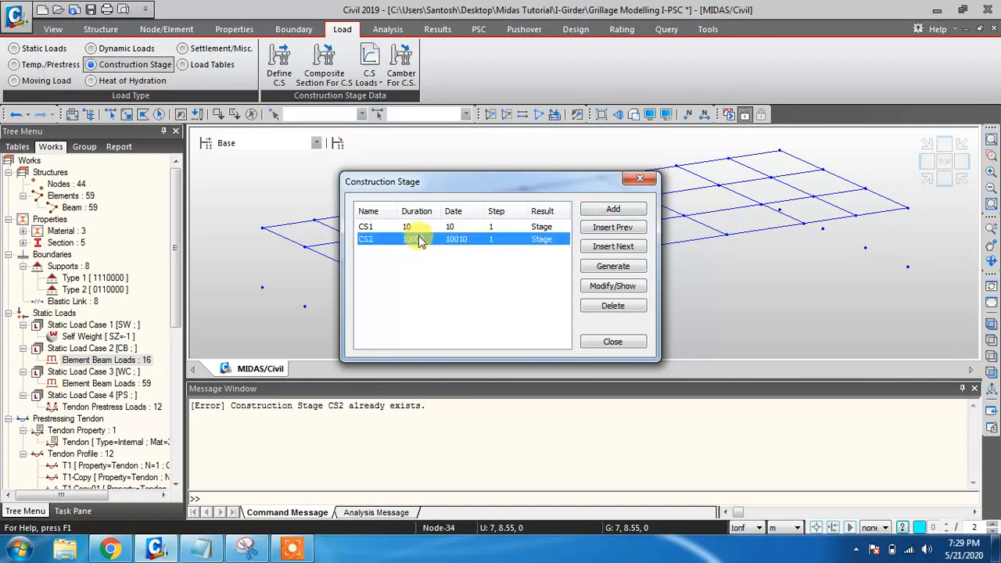
- Open the definition of stage CS2 for review and close it without making changes
{"action": "left_click", "coordinate": [615, 287]}
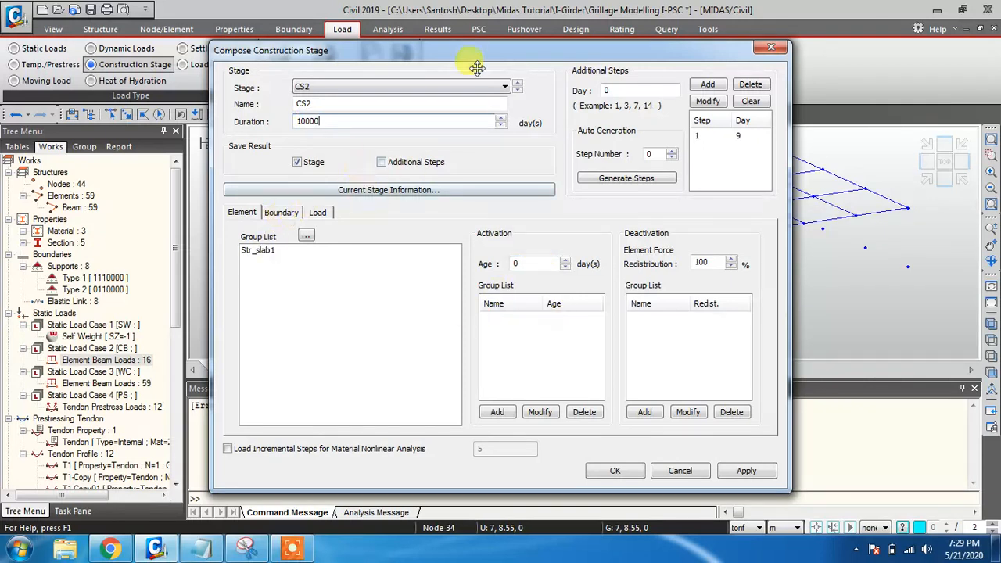
{"action": "left_click_drag", "start_coordinate": [482, 52], "coordinate": [634, 56]}
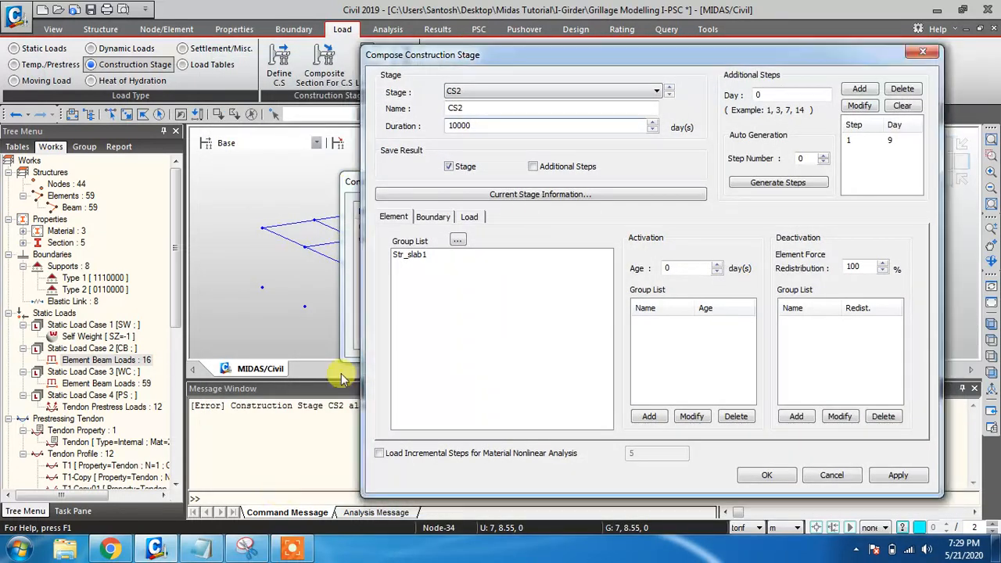
{"action": "left_click", "coordinate": [292, 550]}
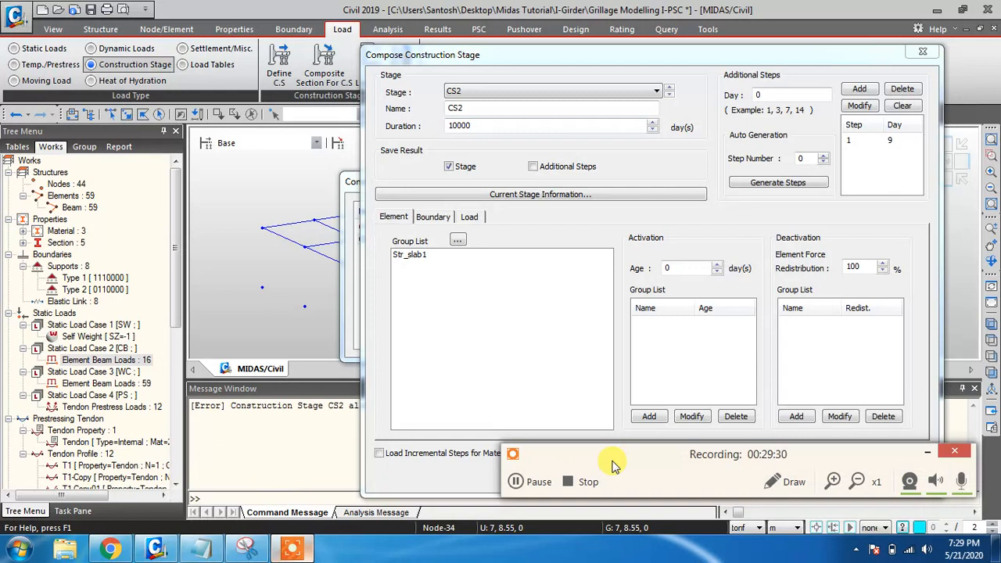
{"action": "left_click", "coordinate": [535, 481]}
{"action": "left_click", "coordinate": [540, 479]}
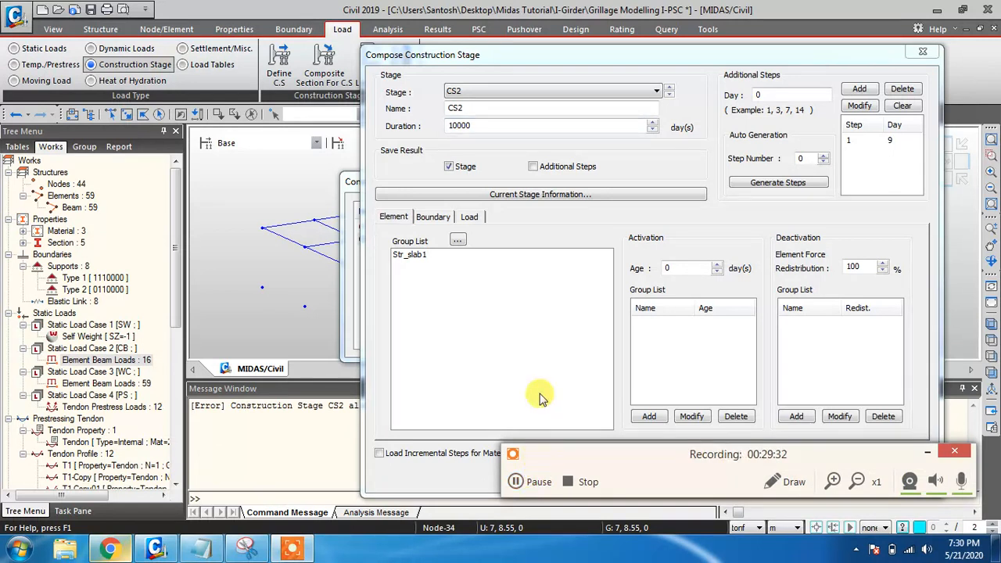
{"action": "left_click", "coordinate": [928, 452]}
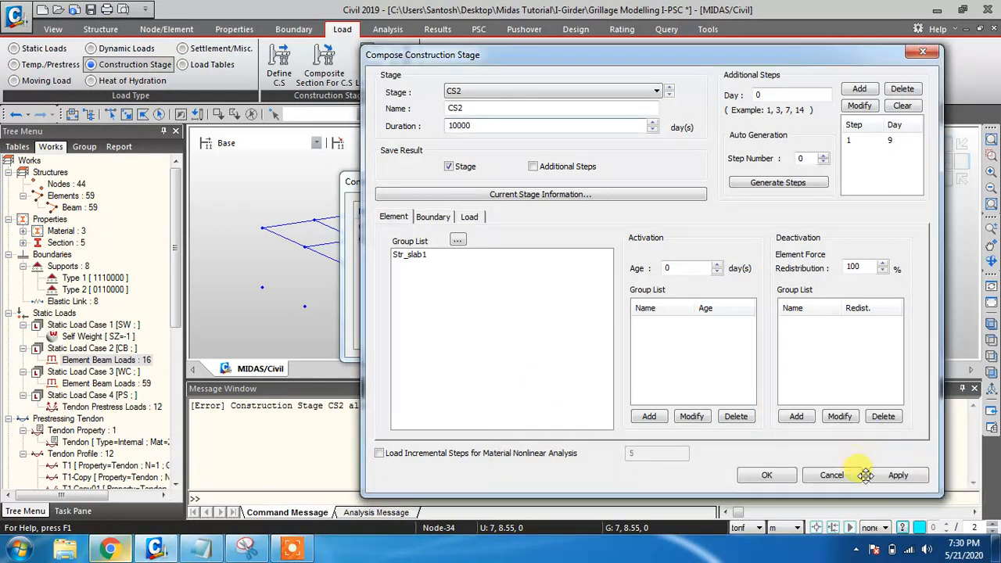
{"action": "left_click", "coordinate": [828, 474]}
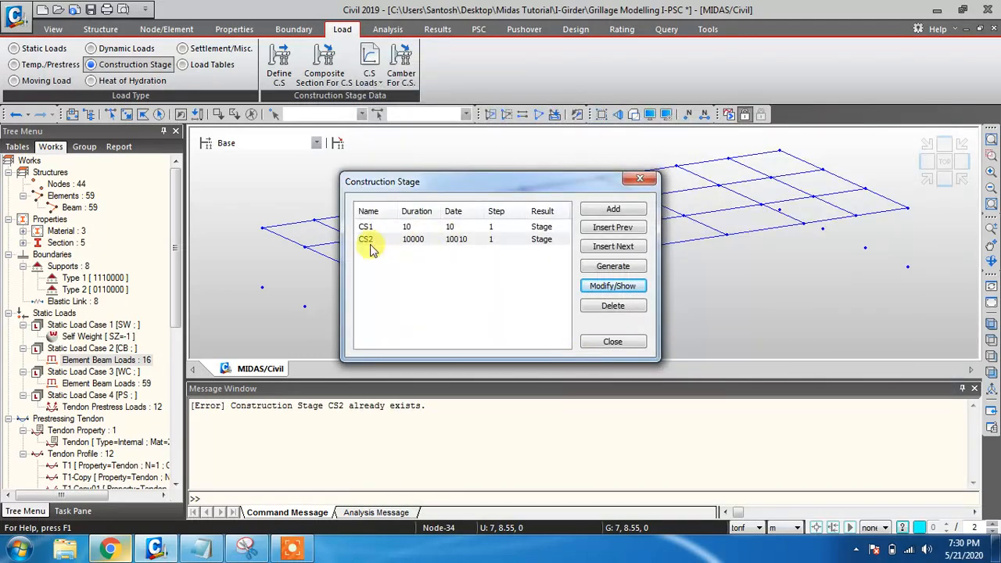
- Select stage CS1 in the construction stage list and move the dialog aside to uncover more of the grillage model
{"action": "left_click", "coordinate": [407, 229]}
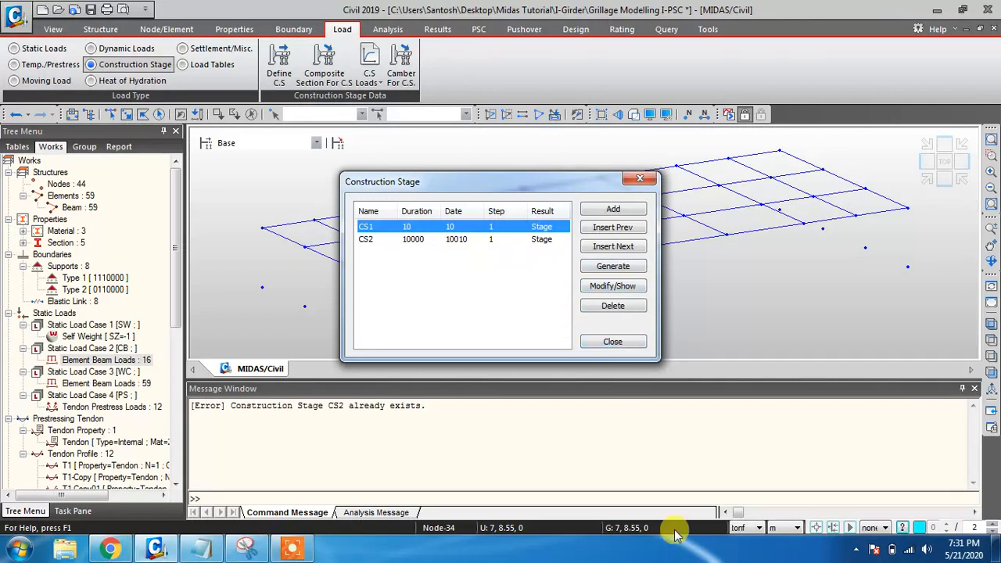
{"action": "left_click", "coordinate": [296, 550]}
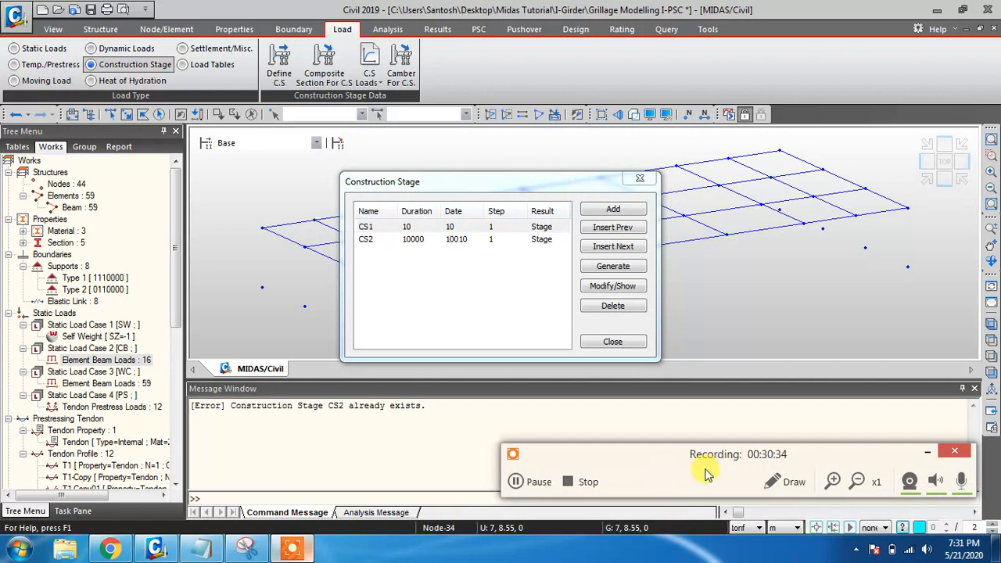
{"action": "left_click", "coordinate": [928, 453]}
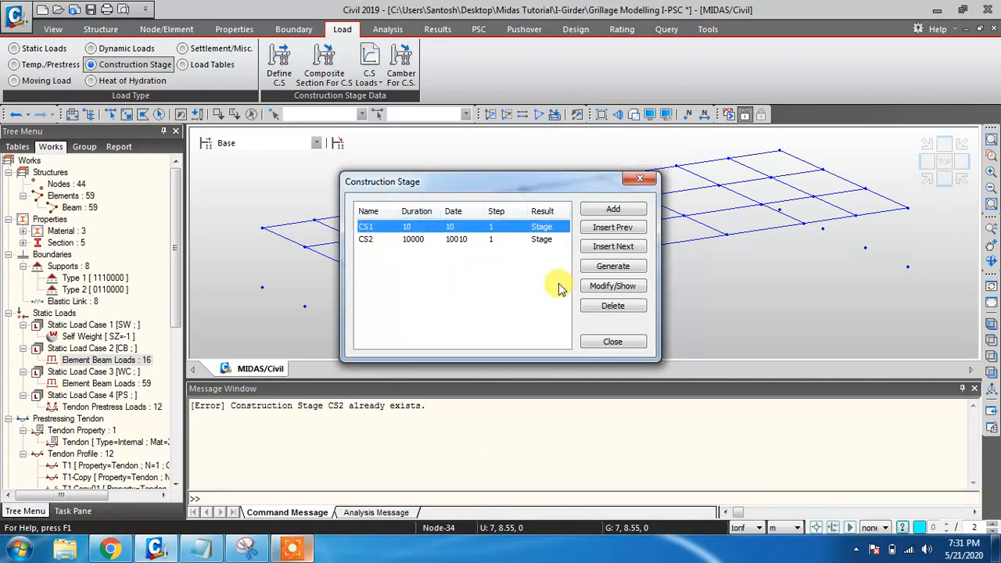
{"action": "left_click_drag", "start_coordinate": [496, 185], "coordinate": [405, 149]}
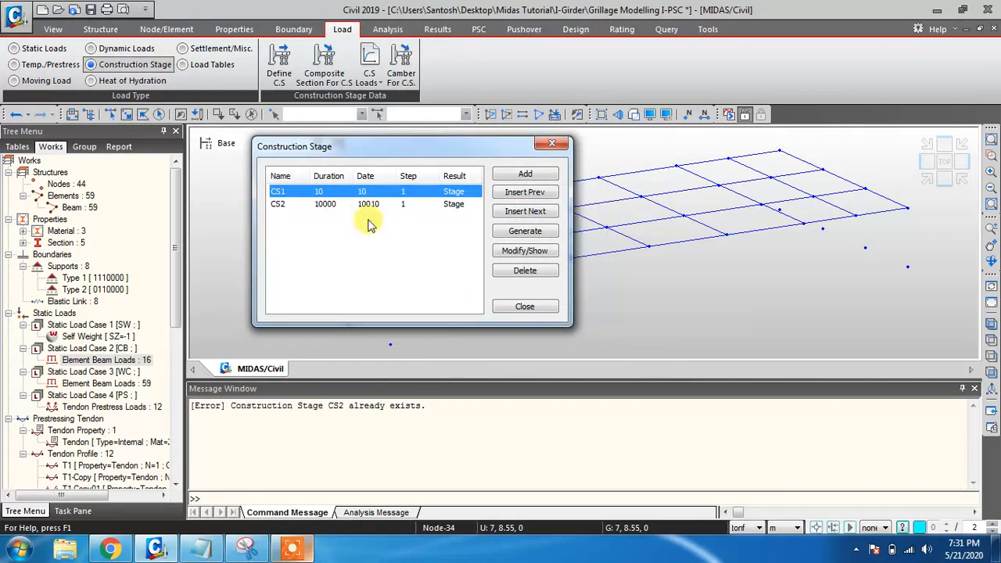